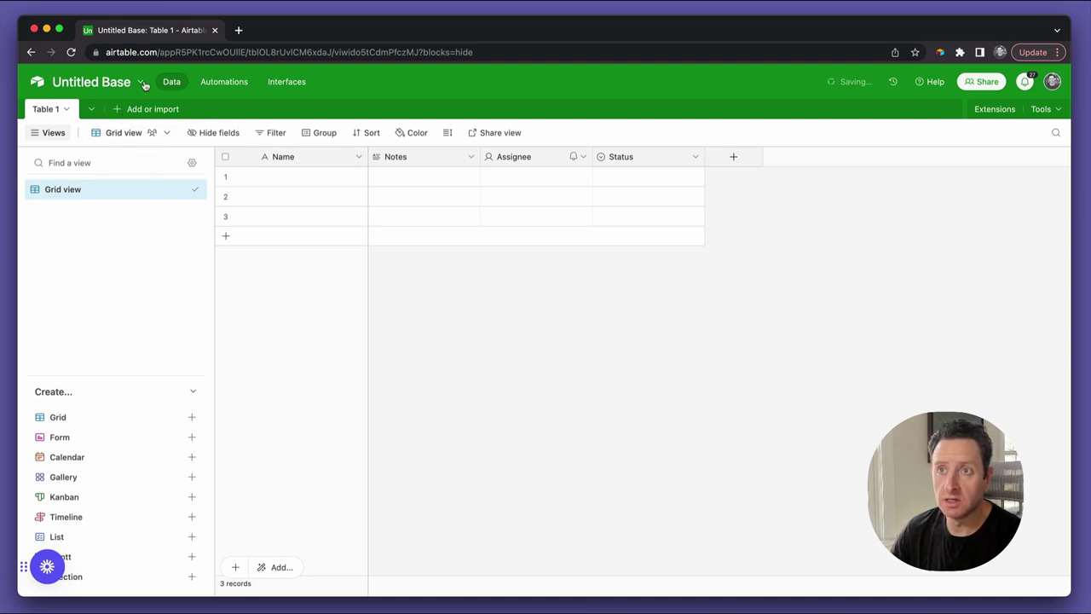
Rename the base to 'Industry Records' and switch its colour to orange
click(141, 85)
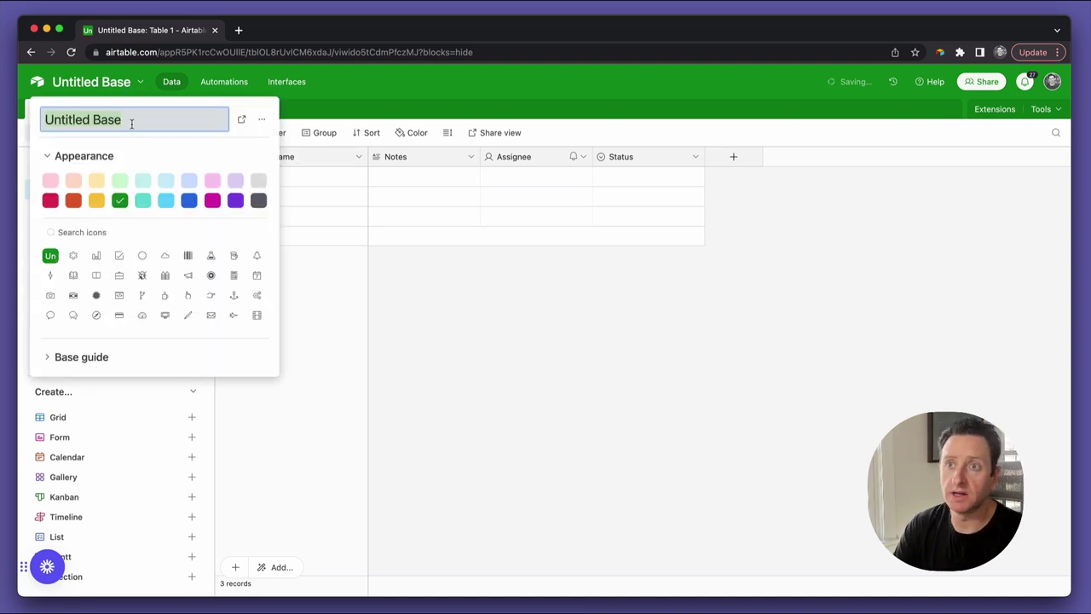
text(Industry R)
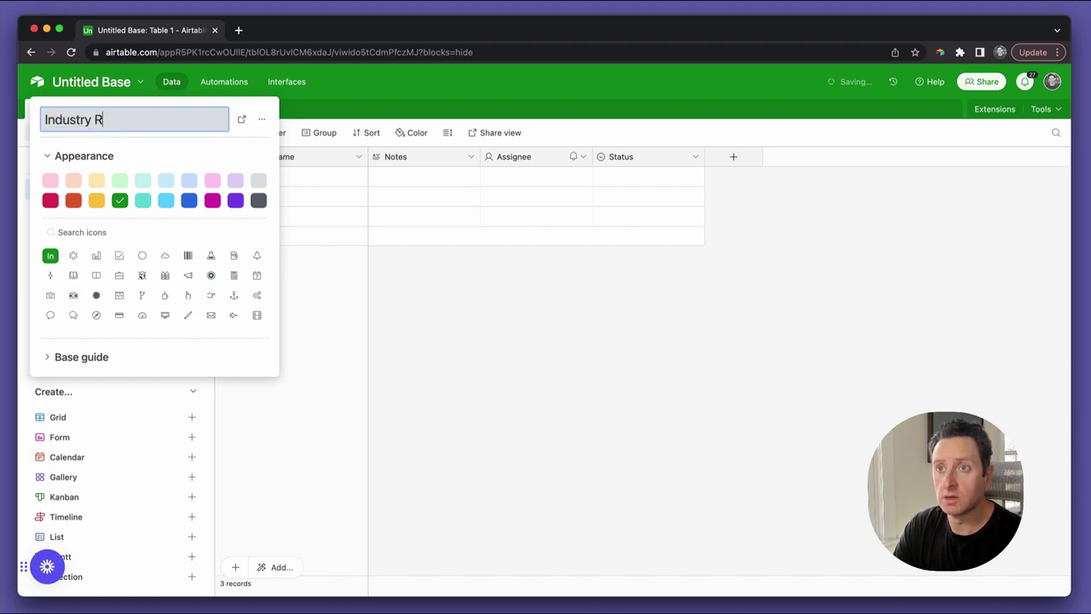
text(ecords)
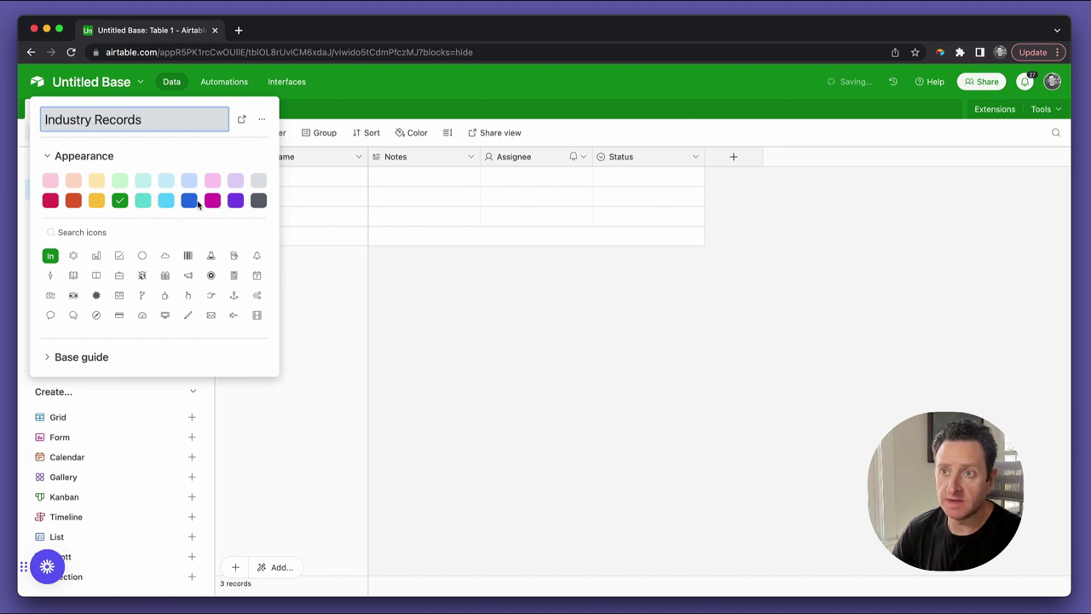
click(74, 201)
Search the icons for 'music' and set the base icon to the music note
click(108, 237)
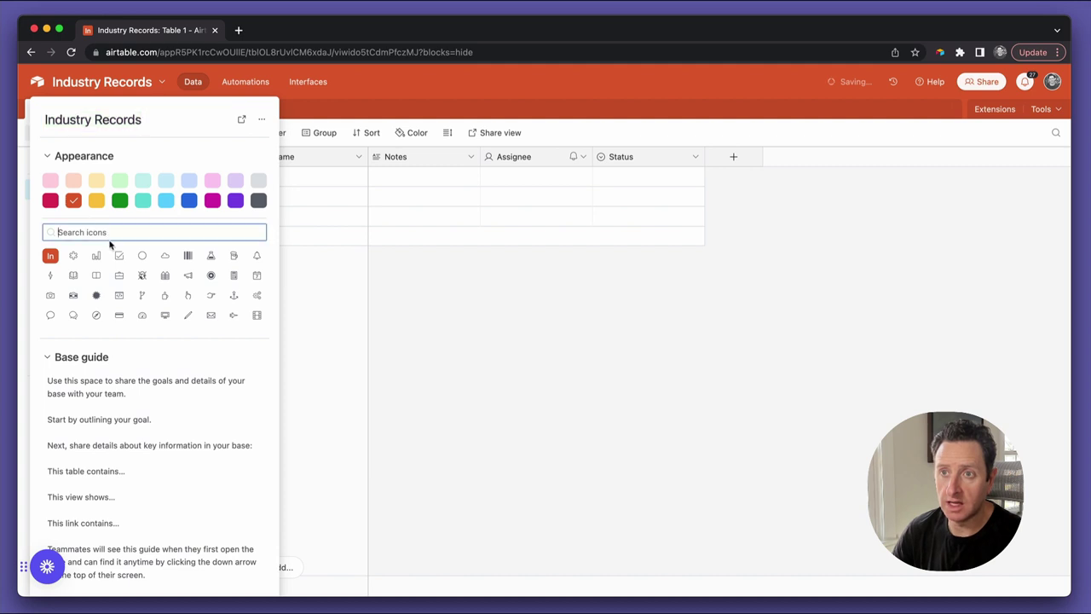
text(music)
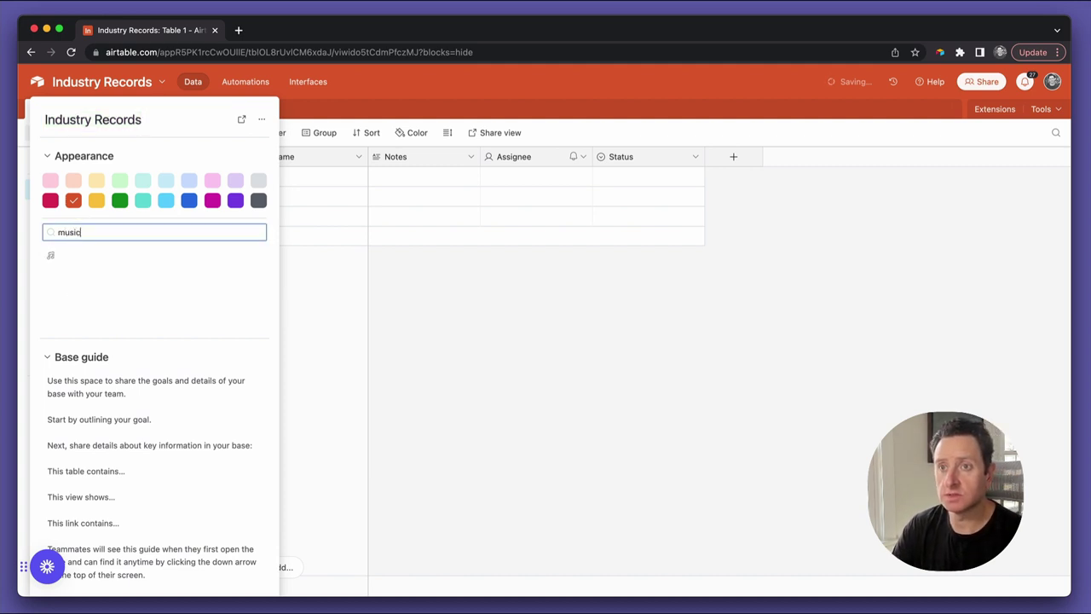
click(51, 257)
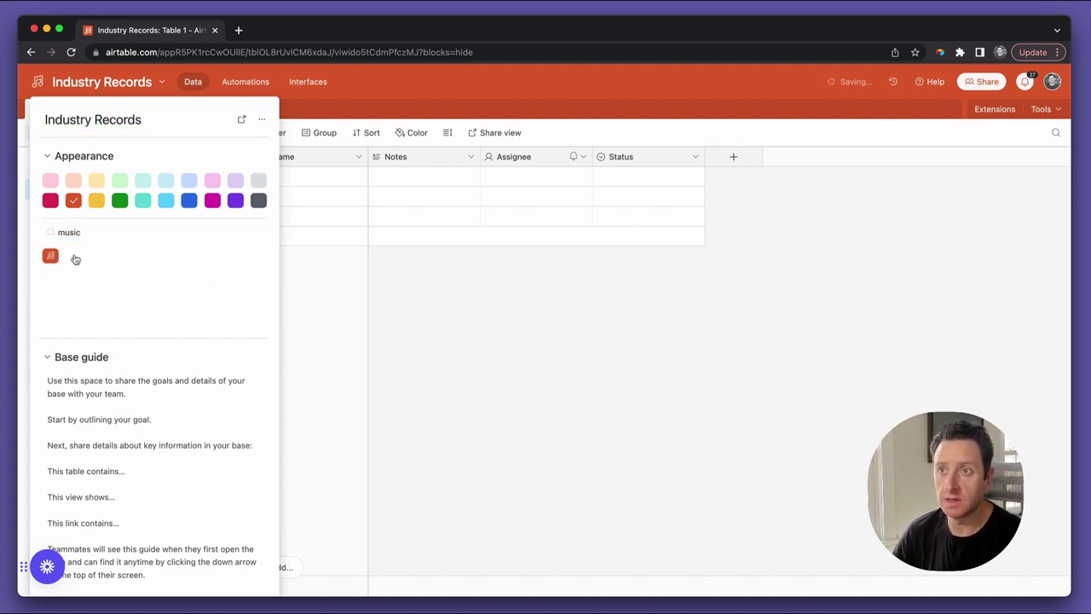
click(450, 337)
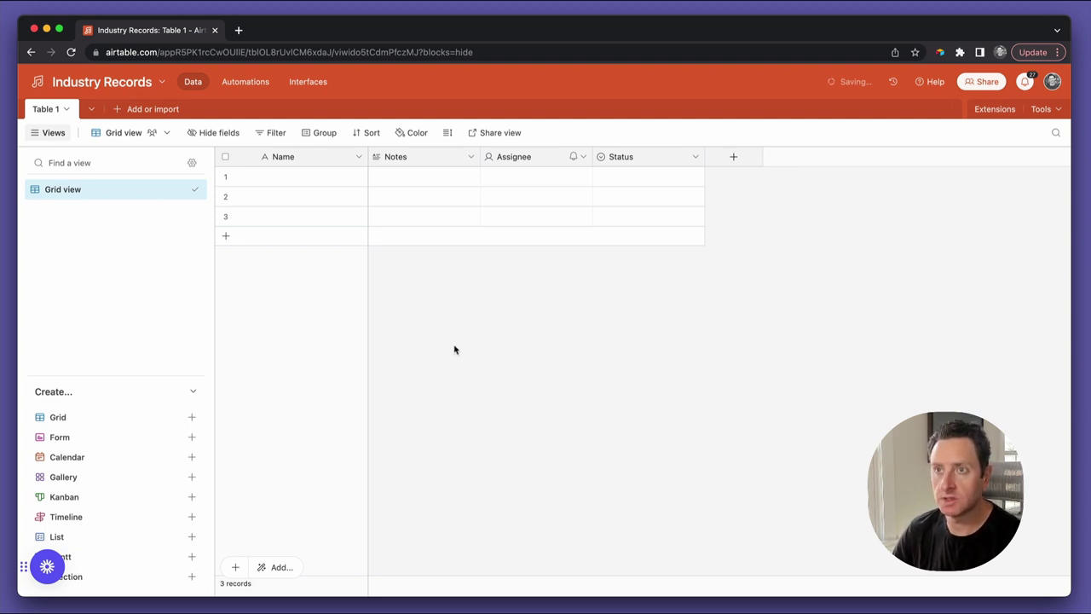
Rename Table 1 to Artists
click(69, 110)
click(88, 173)
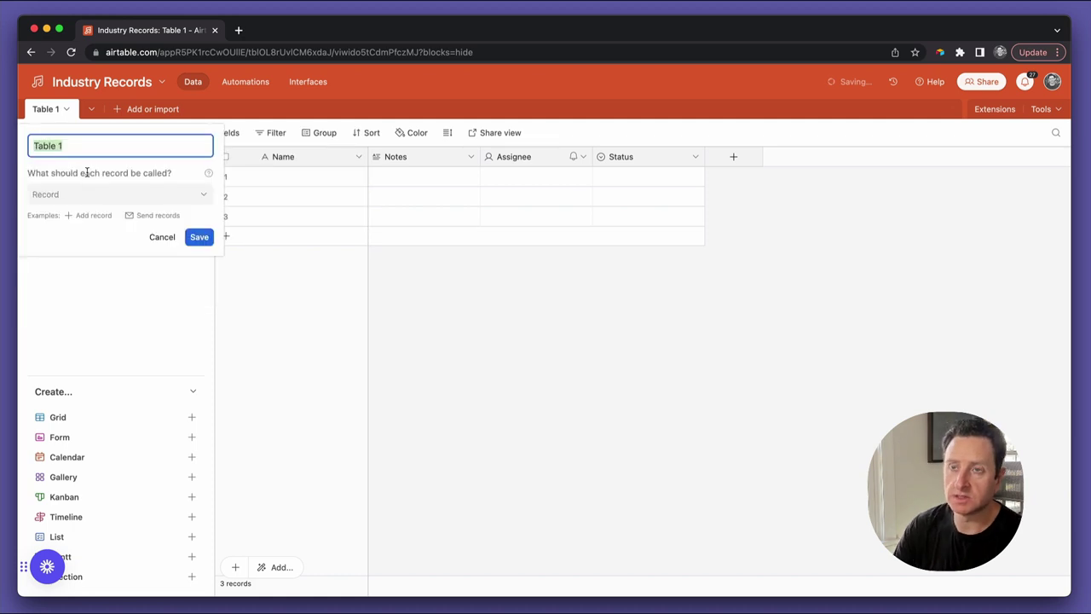
text(Artists)
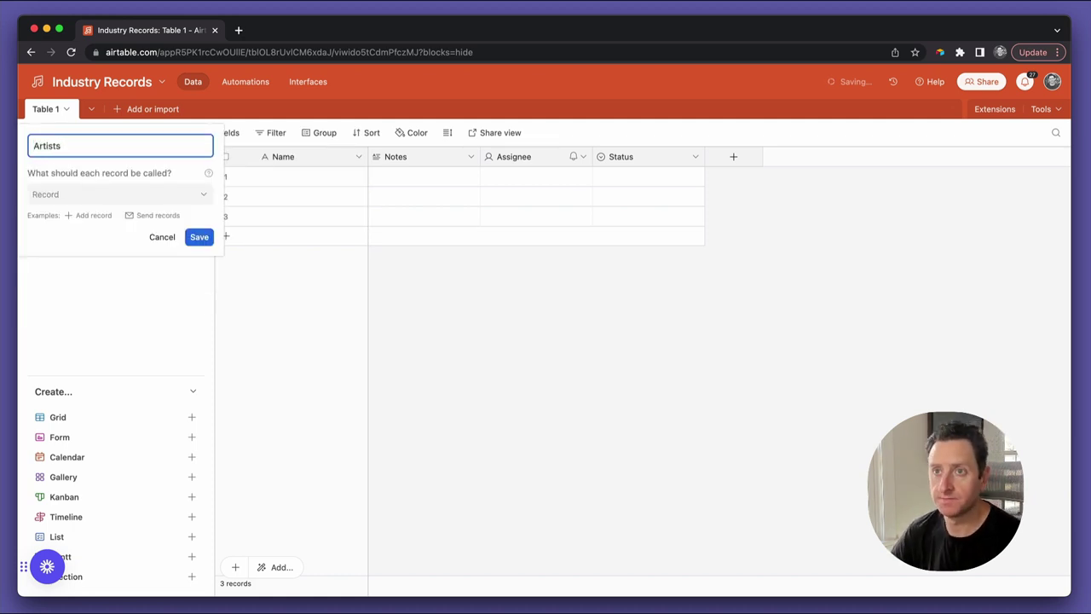
click(198, 237)
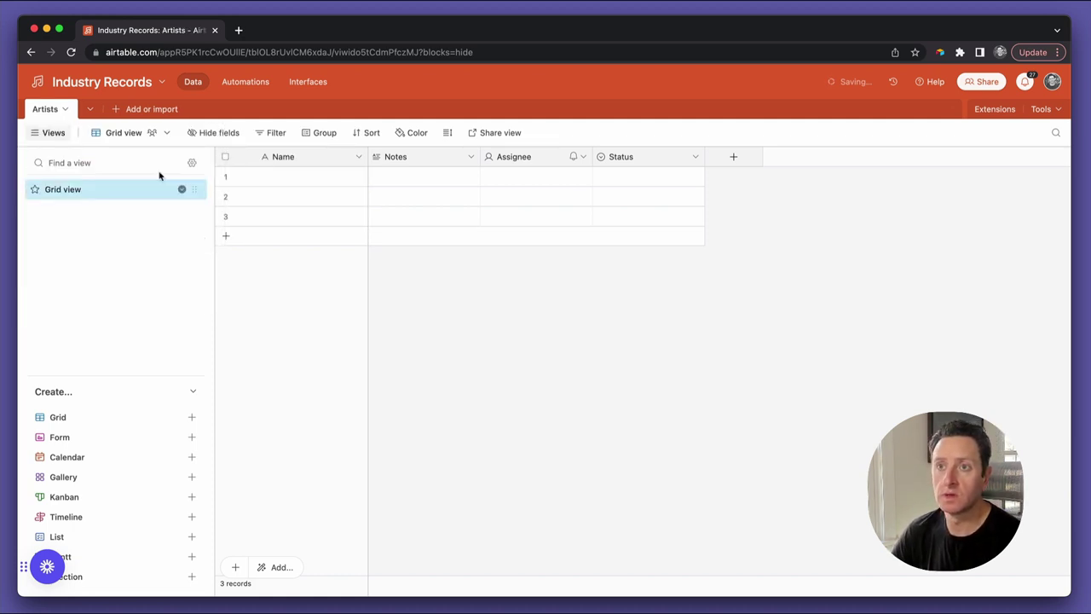
Enter Jon Bon Jovi as the first artist after checking the spelling in a browser tab
click(312, 160)
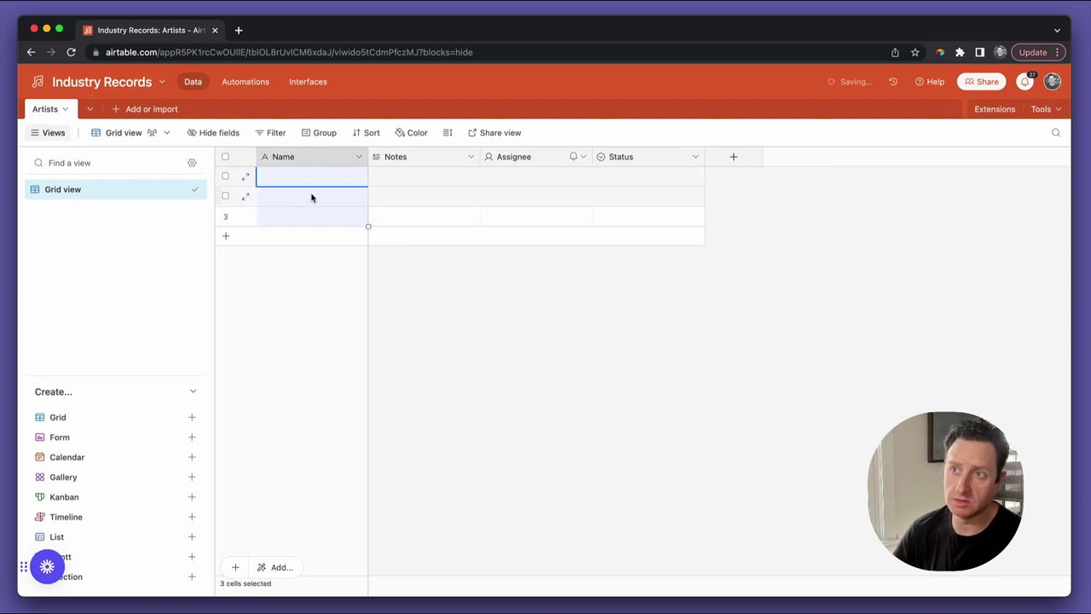
click(310, 177)
text(Joh)
text(n)
key(BackSpace)
text(hn Bon Jo)
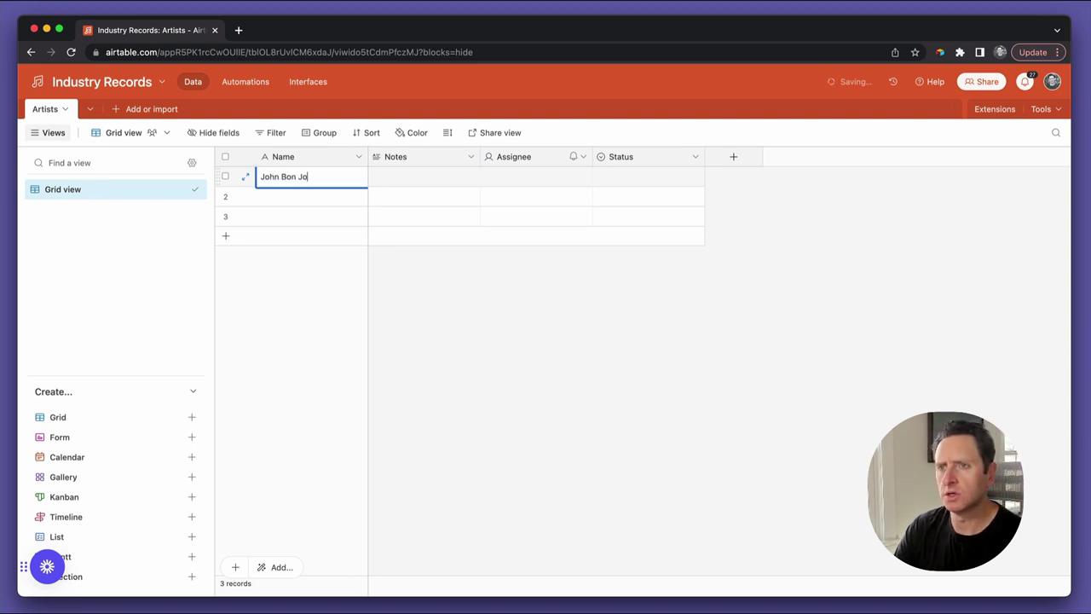
key(BackSpace)
key(BackSpace)
key(BackSpace)
key(BackSpace)
key(BackSpace)
key(BackSpace)
text(n Bon Jovi)
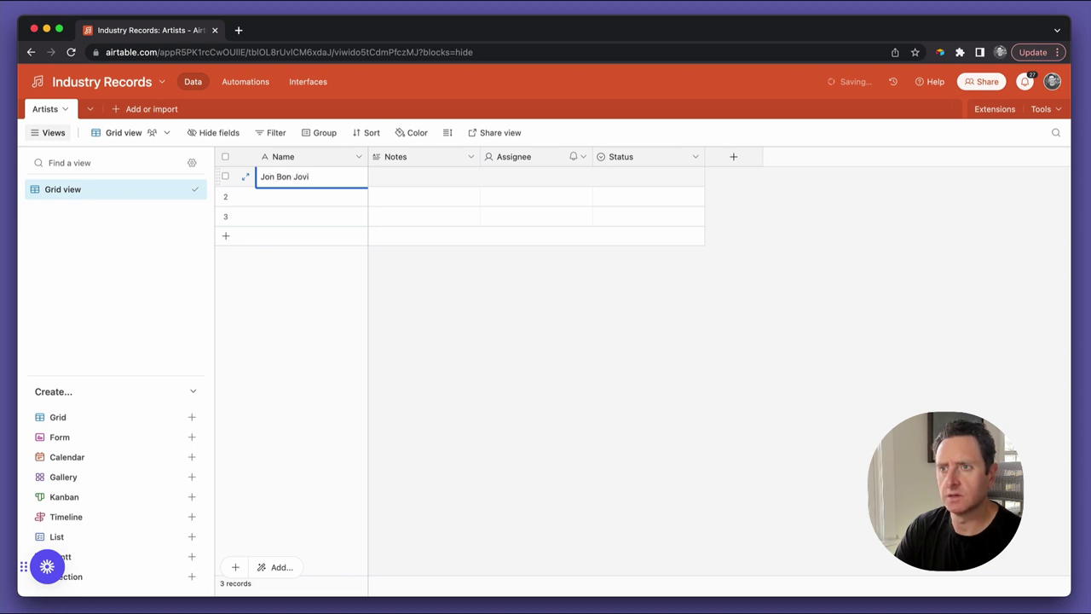
key(Tab)
key(super+t)
text(jon b)
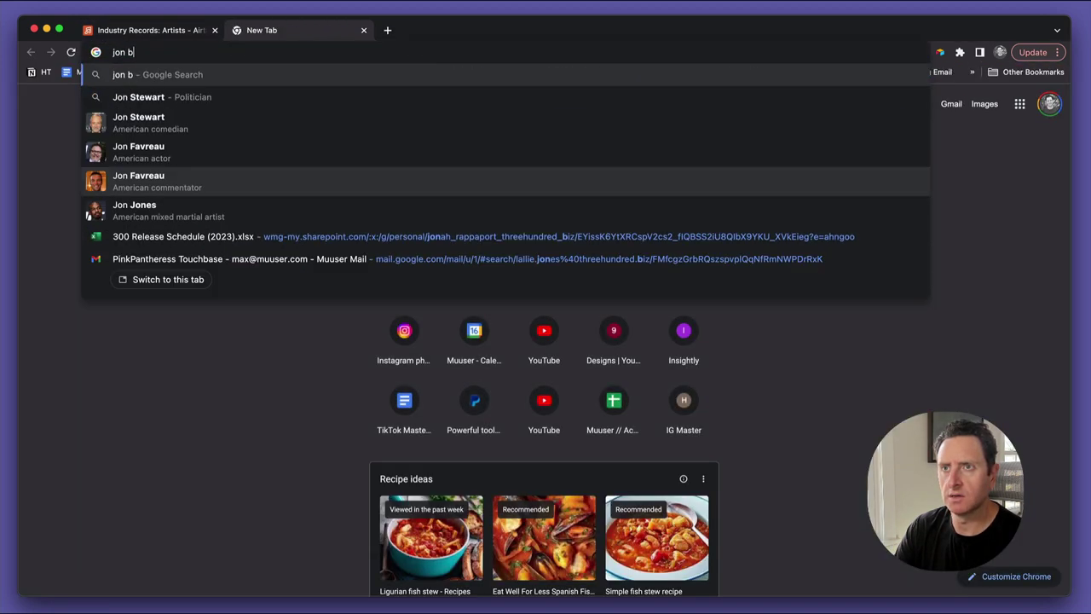
text(on jovi)
key(ctrl+shift+Tab)
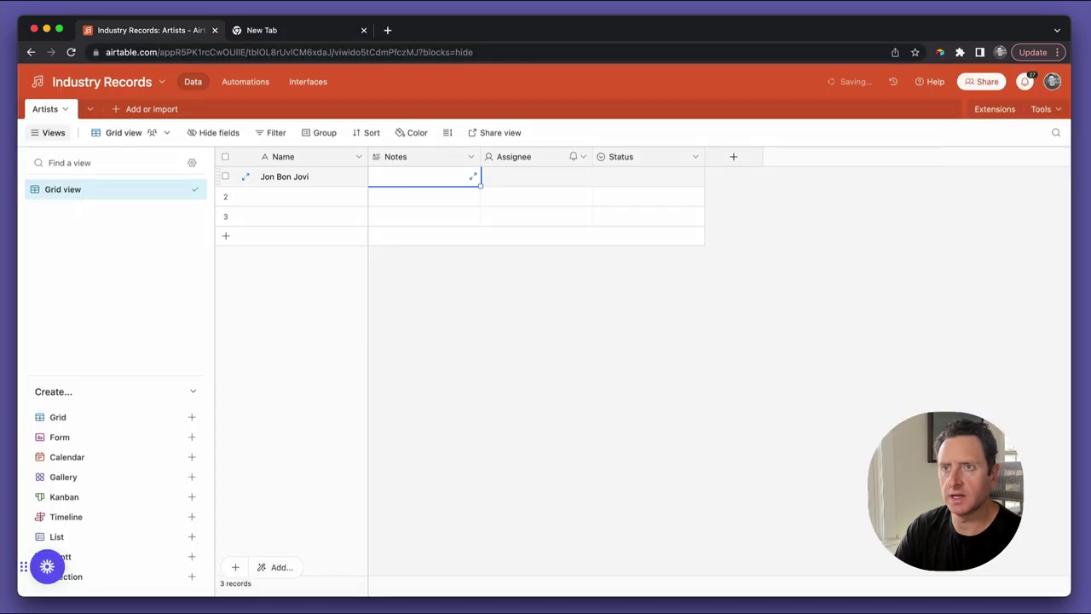
Enter The Killers and Whitney Houston in the second and third rows
click(320, 198)
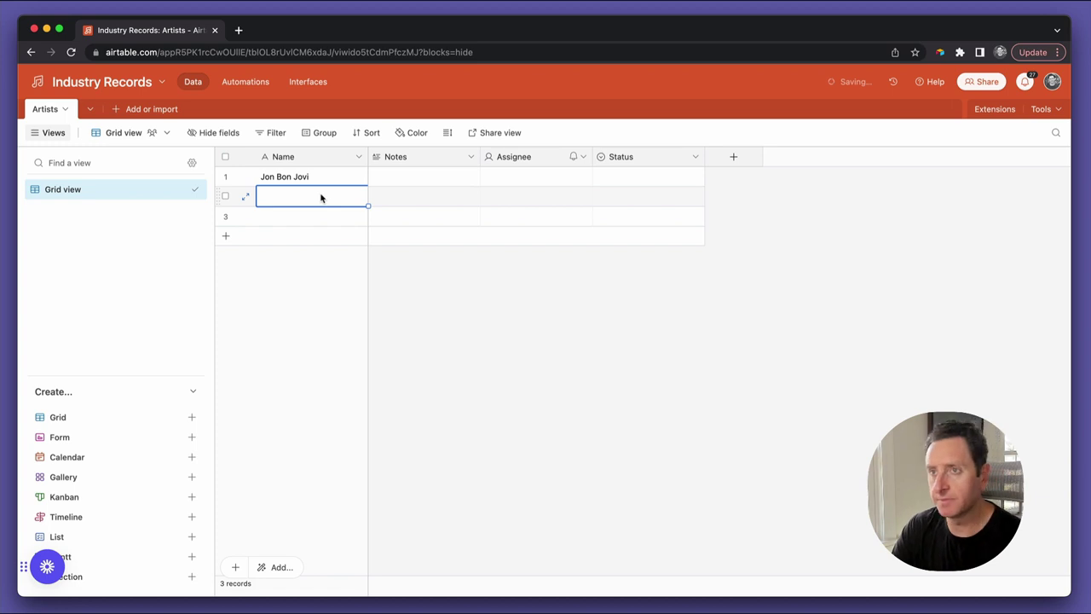
text(The Kilers)
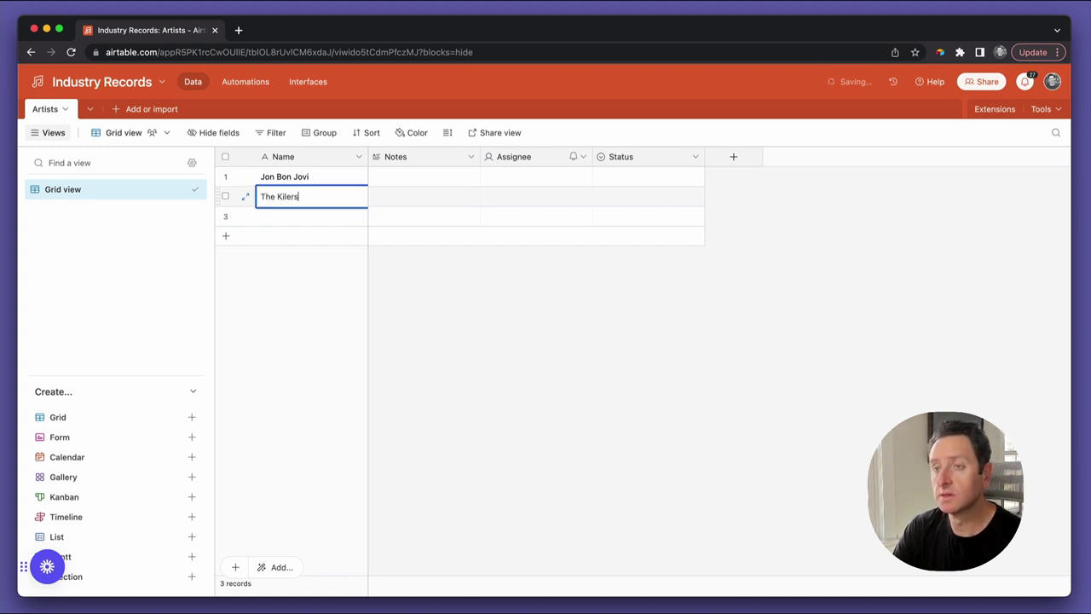
key(BackSpace)
key(BackSpace)
key(BackSpace)
text(lers)
key(Return)
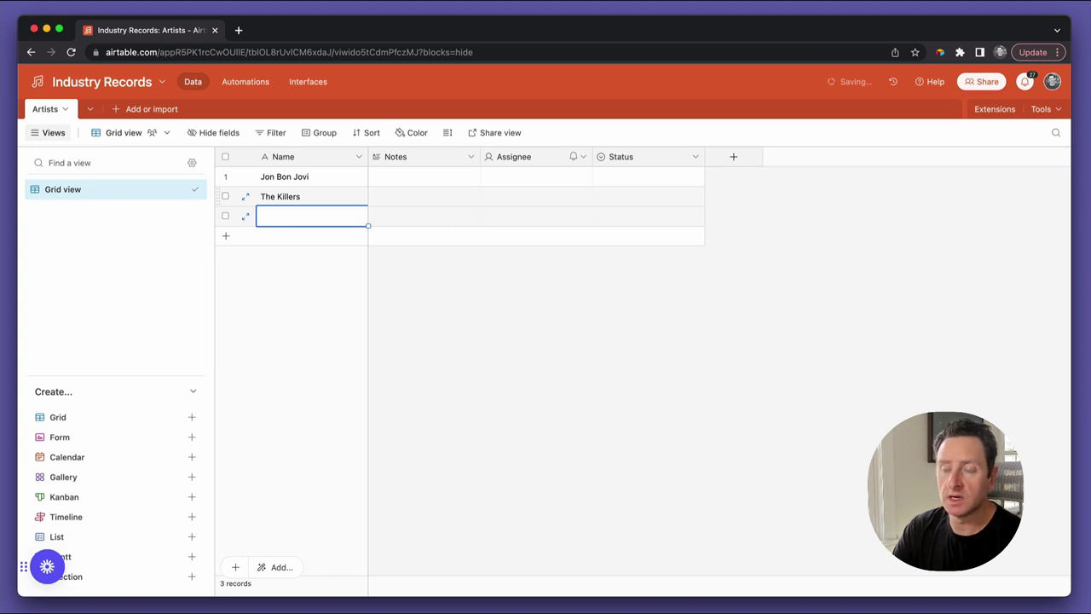
text(Whitney Houston)
key(Tab)
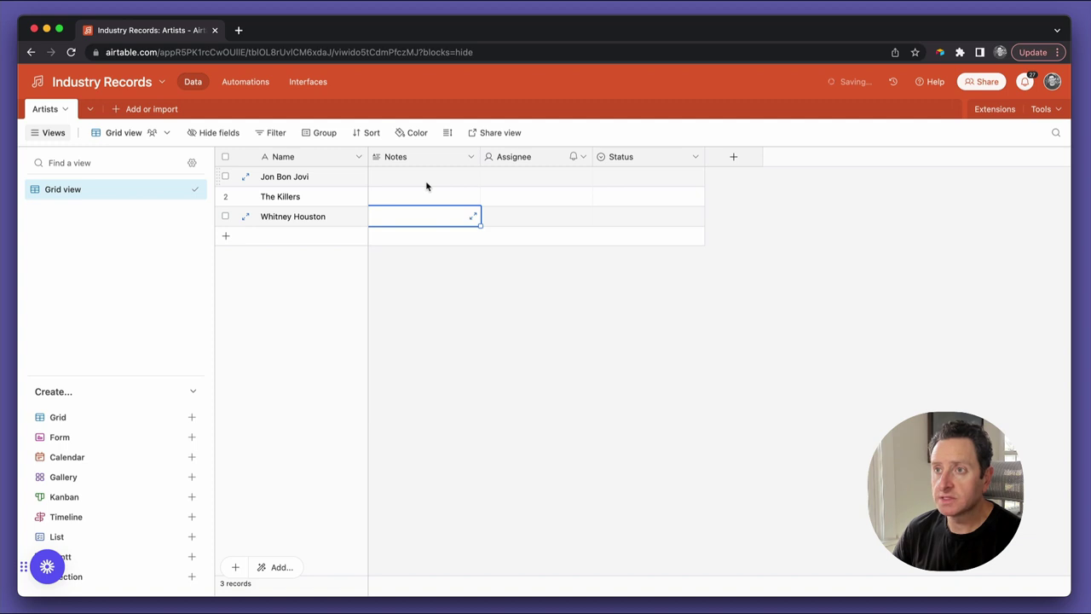
Move Status after Name and rename its options to Prospect, In conversation and Signed
drag(613, 156, 376, 179)
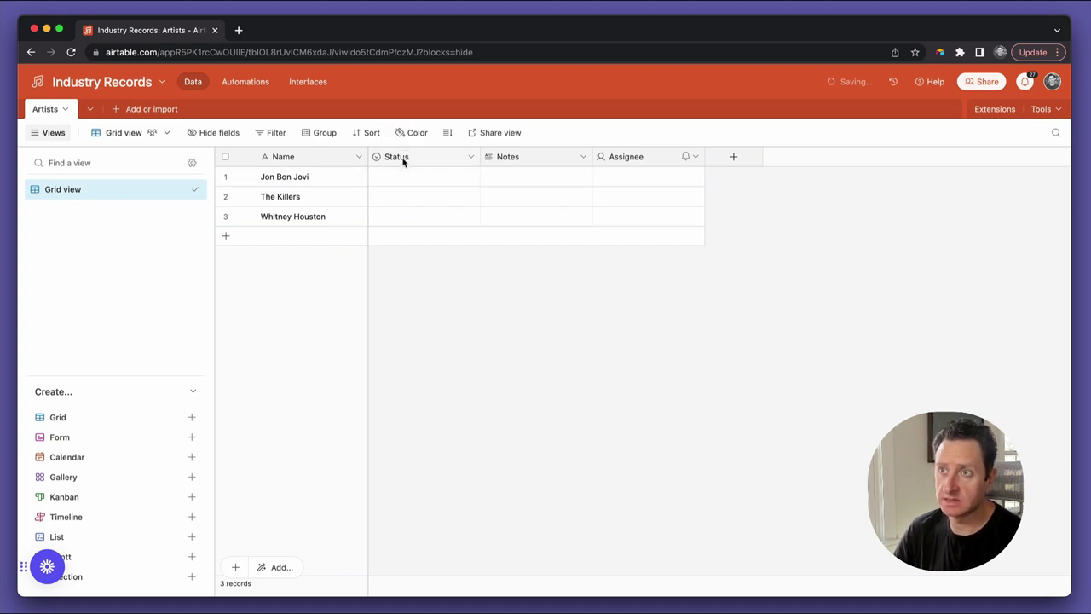
double_click(404, 159)
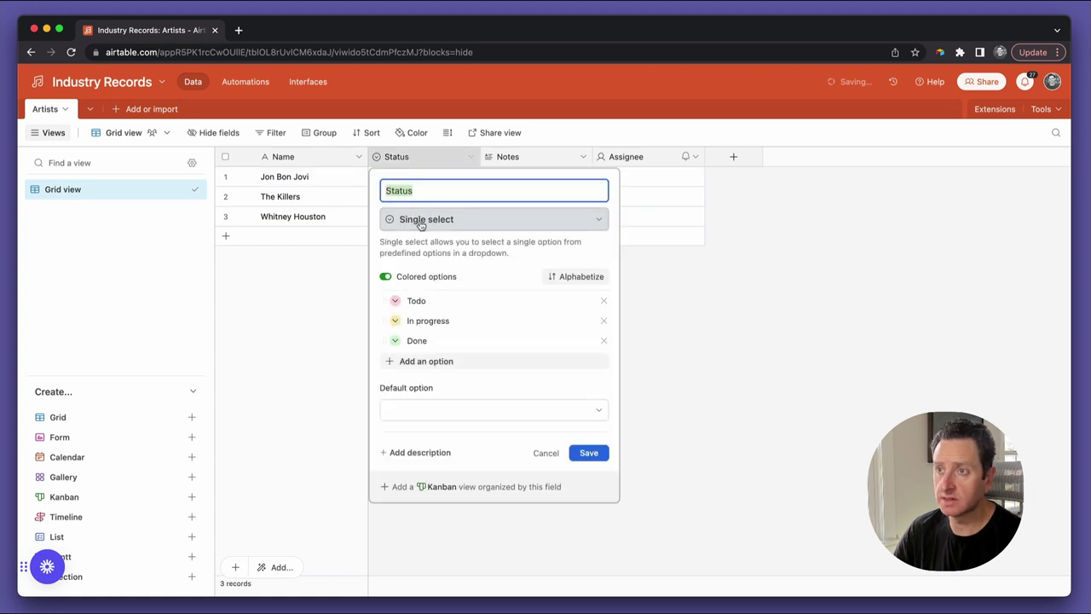
click(423, 301)
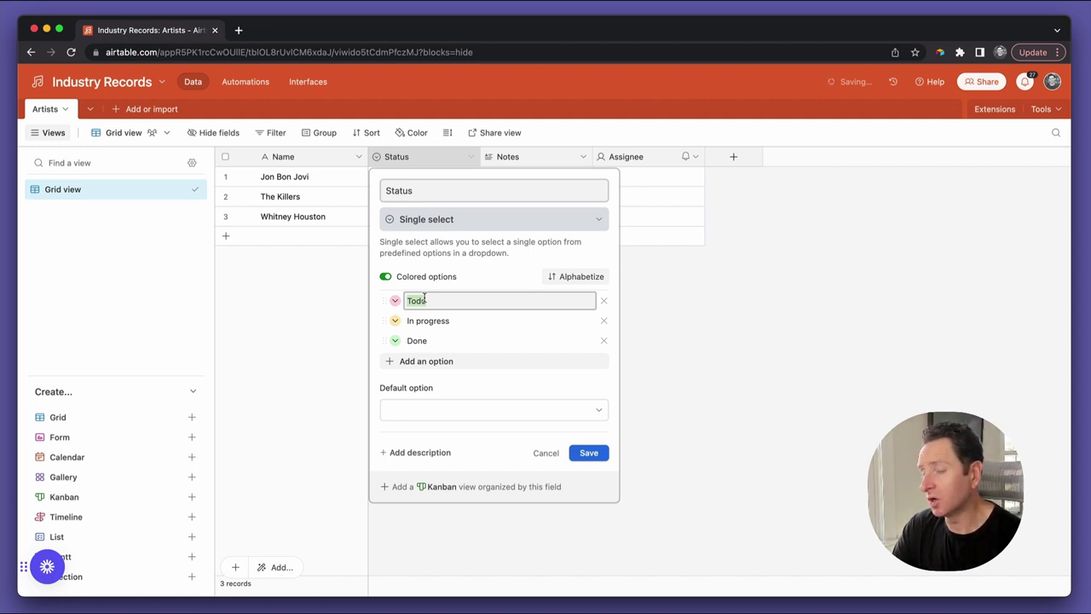
text(Prospect)
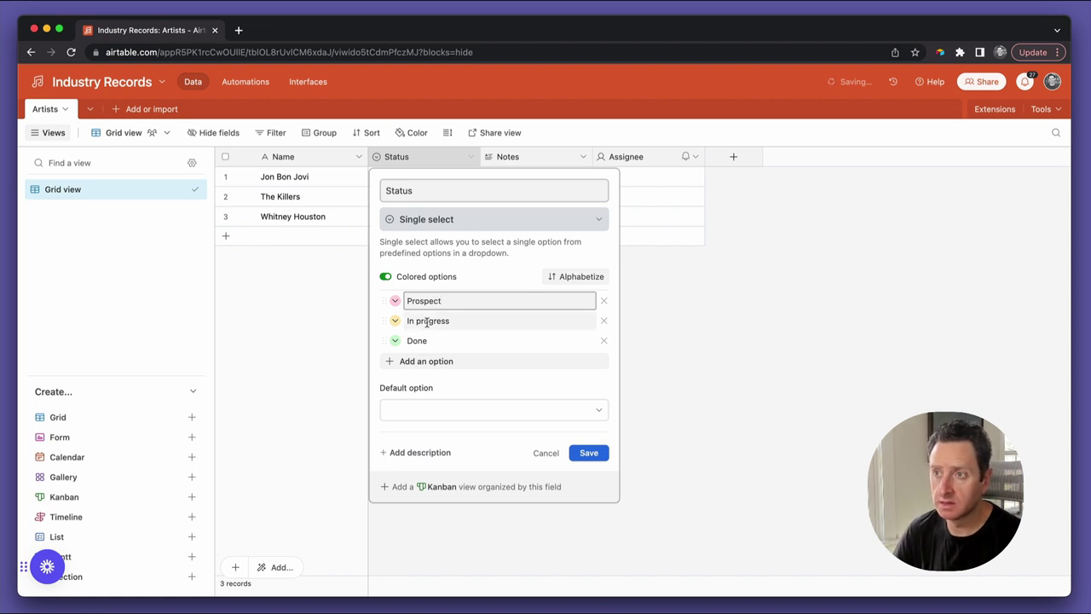
double_click(427, 321)
triple_click(426, 322)
text(In conversation)
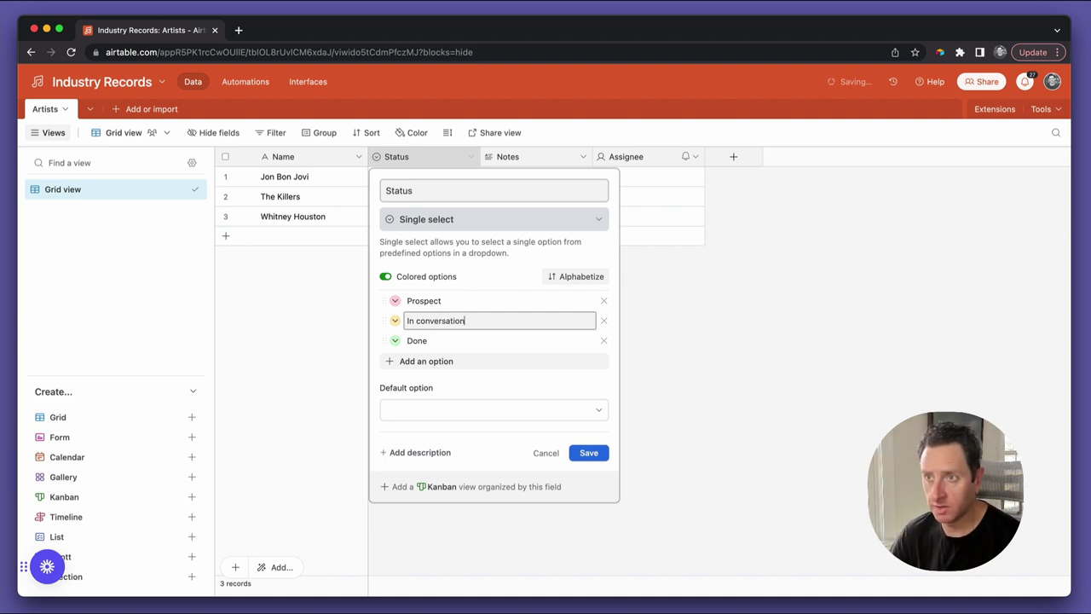
double_click(426, 340)
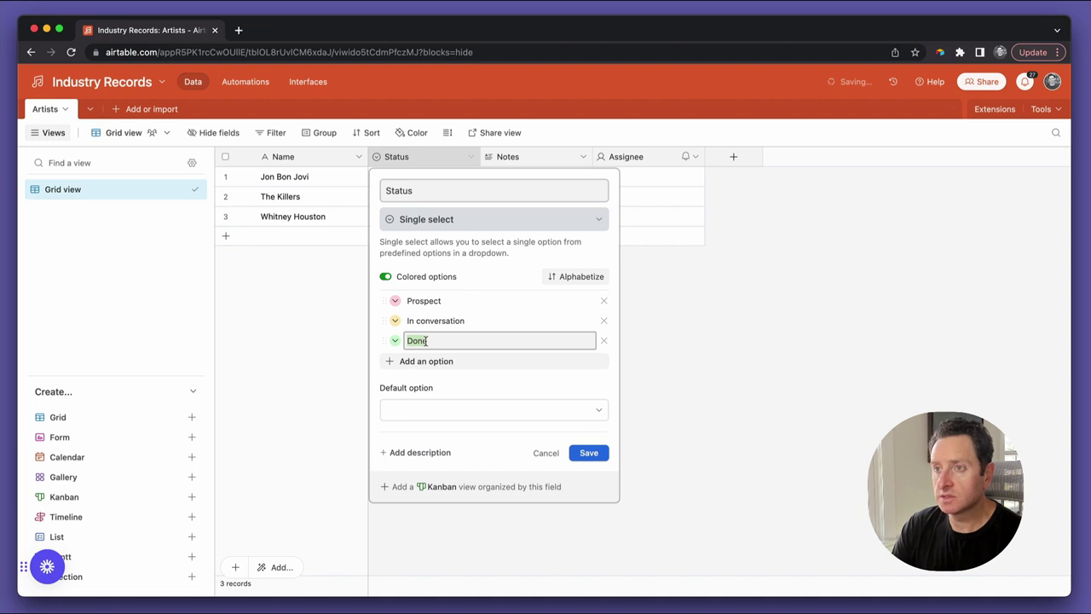
text(Signed)
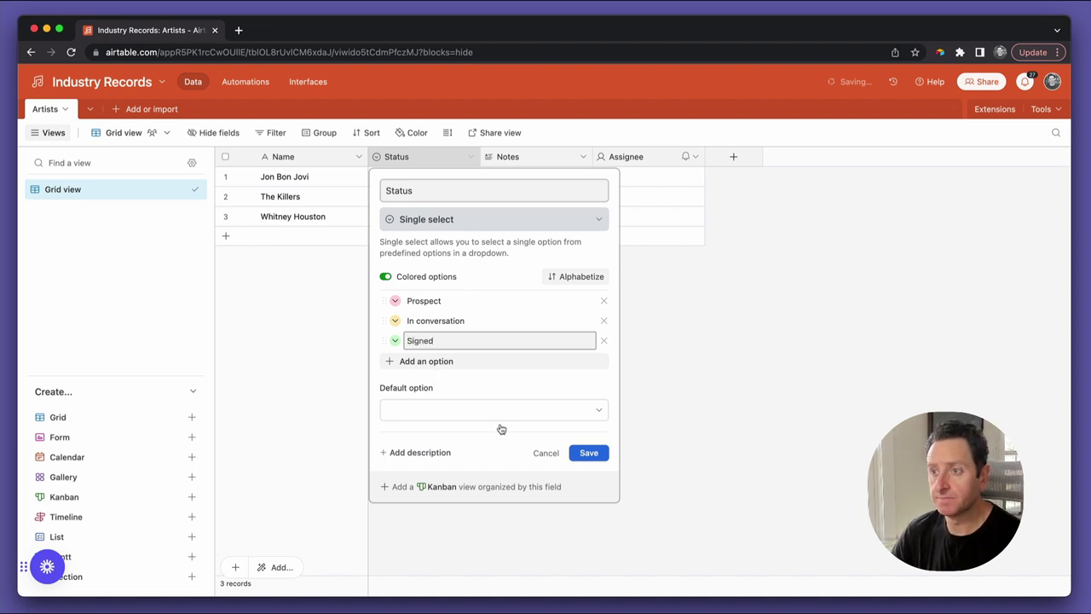
click(588, 453)
Set the first artist's Status to Signed and paste it into the other two rows
click(420, 183)
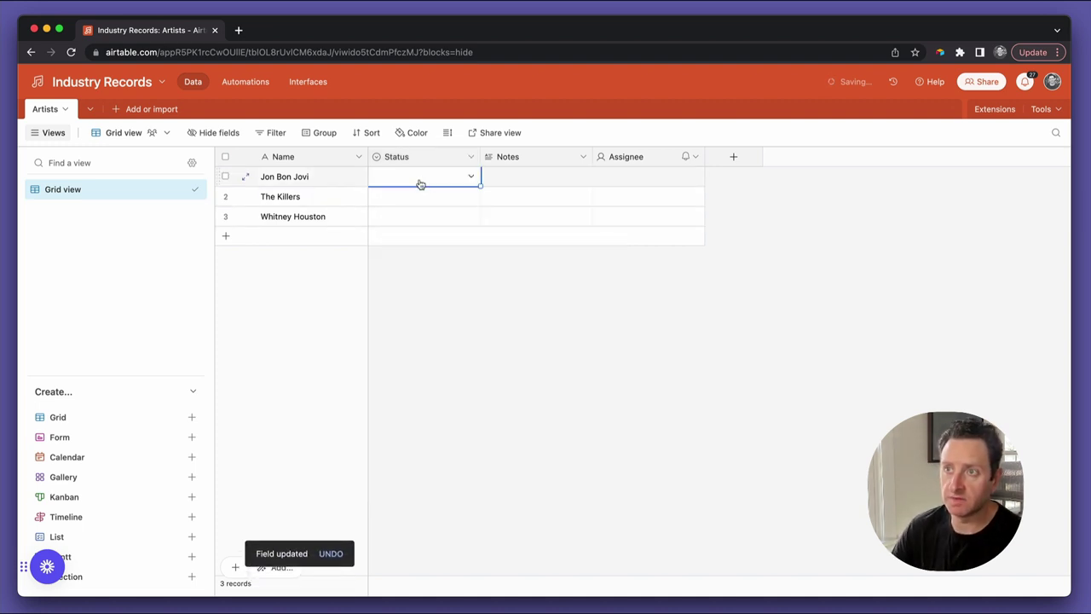
click(421, 184)
text(sign)
key(Return)
key(super+c)
key(Down)
key(super+v)
key(Down)
key(super+v)
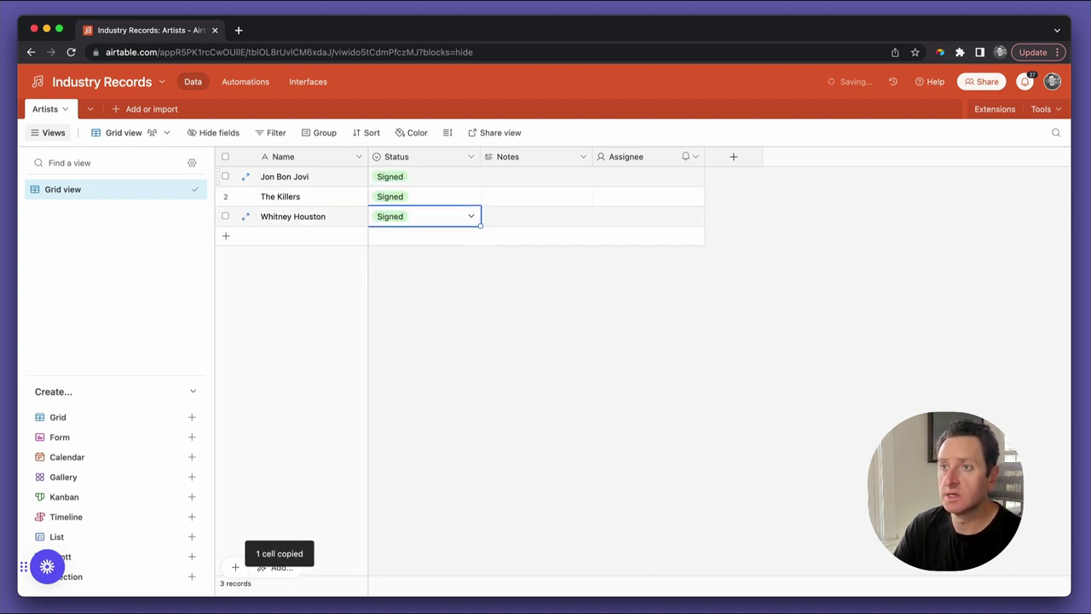
click(424, 176)
click(311, 176)
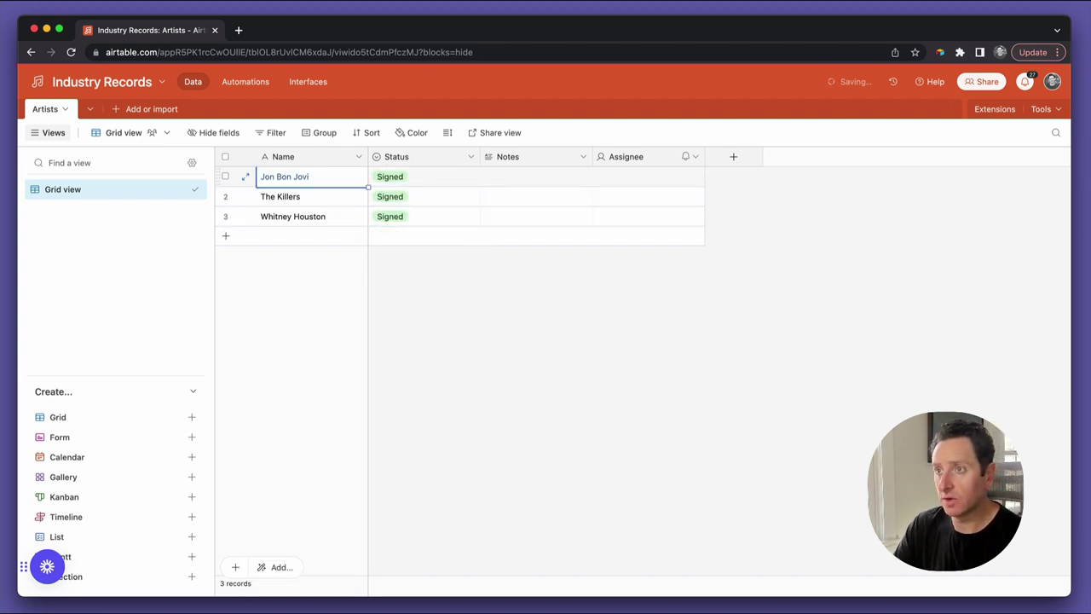
click(424, 176)
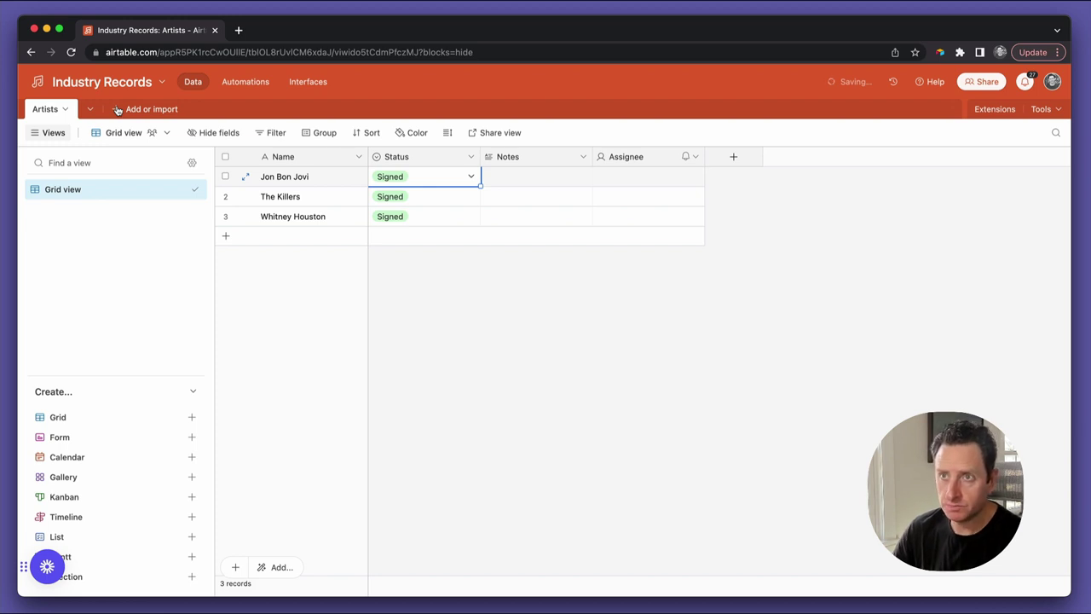
Create a blank table from Add or import and name it 'Contacts'
click(117, 111)
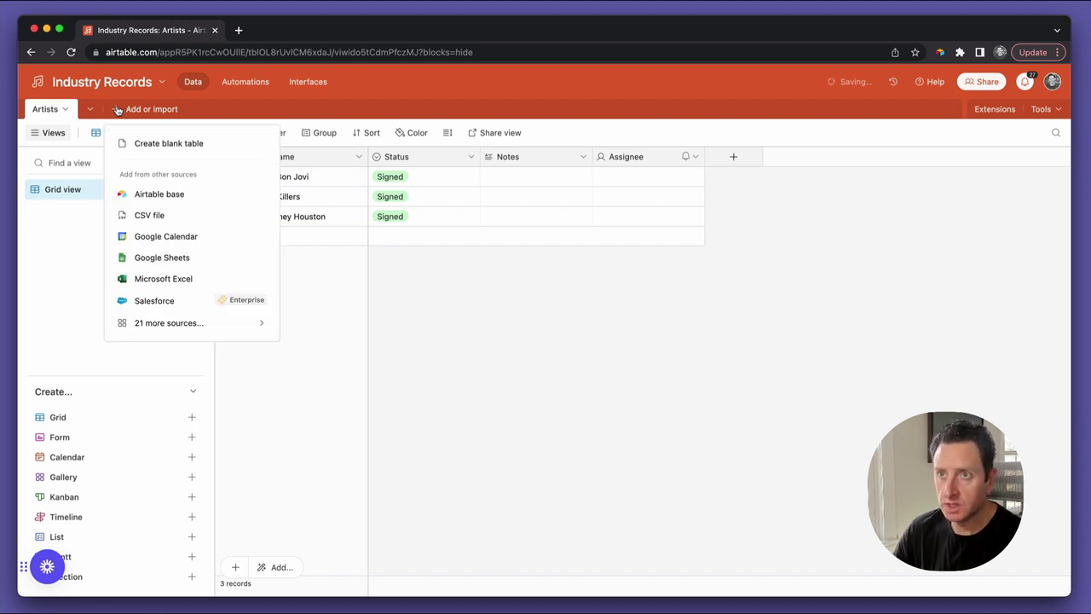
click(149, 144)
text(Contac)
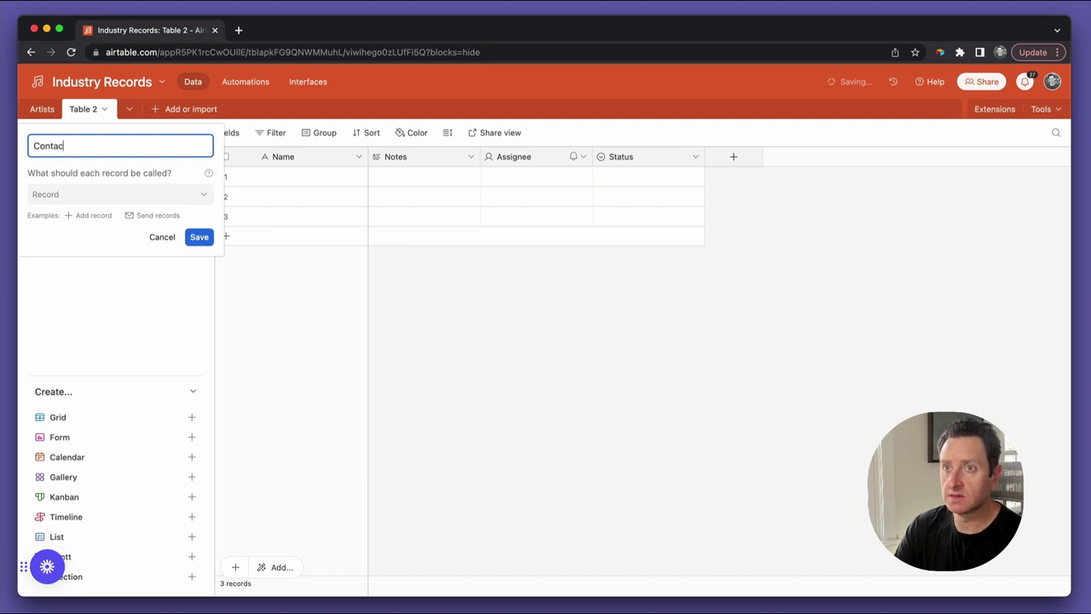
text(ts)
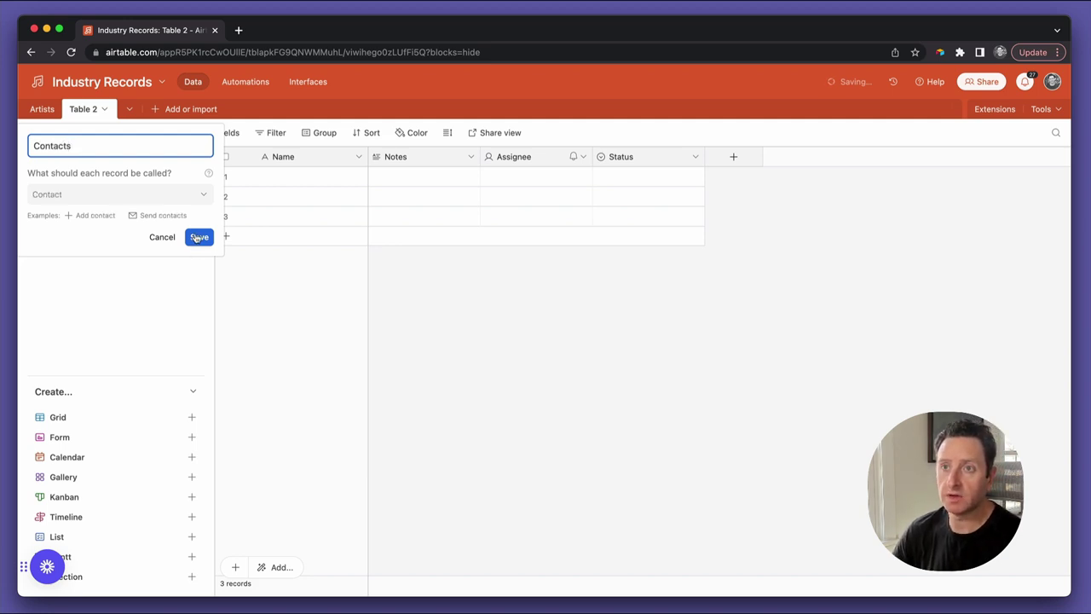
click(197, 237)
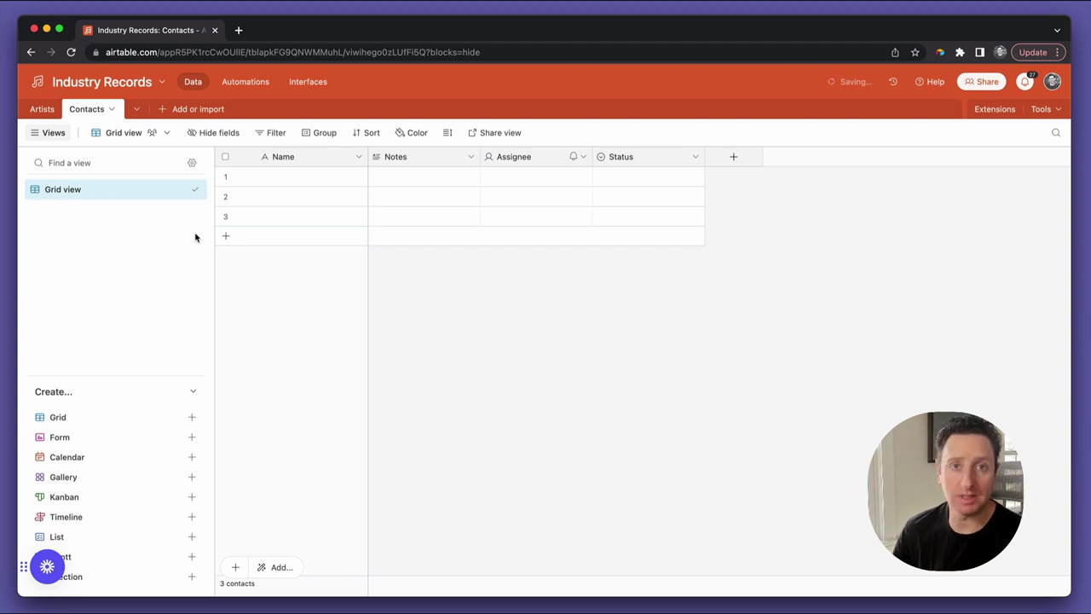
click(42, 109)
click(286, 182)
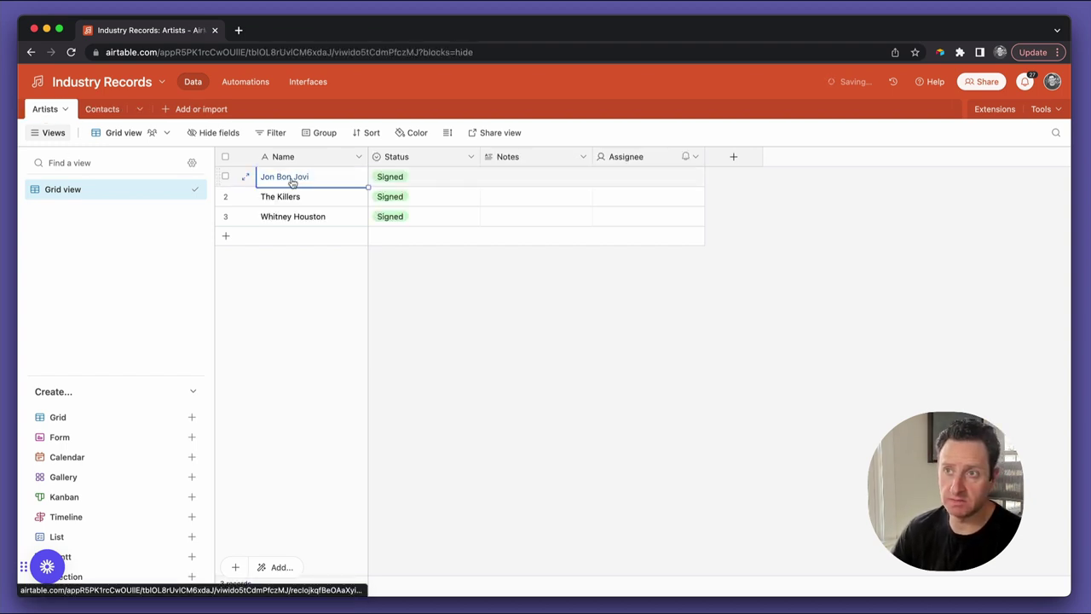
click(99, 107)
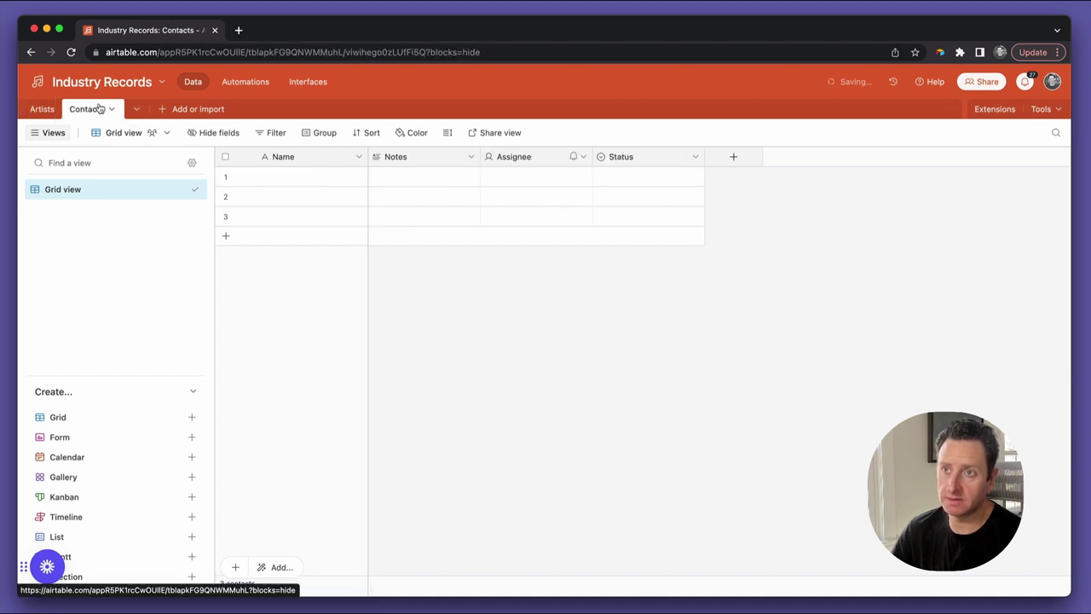
click(42, 109)
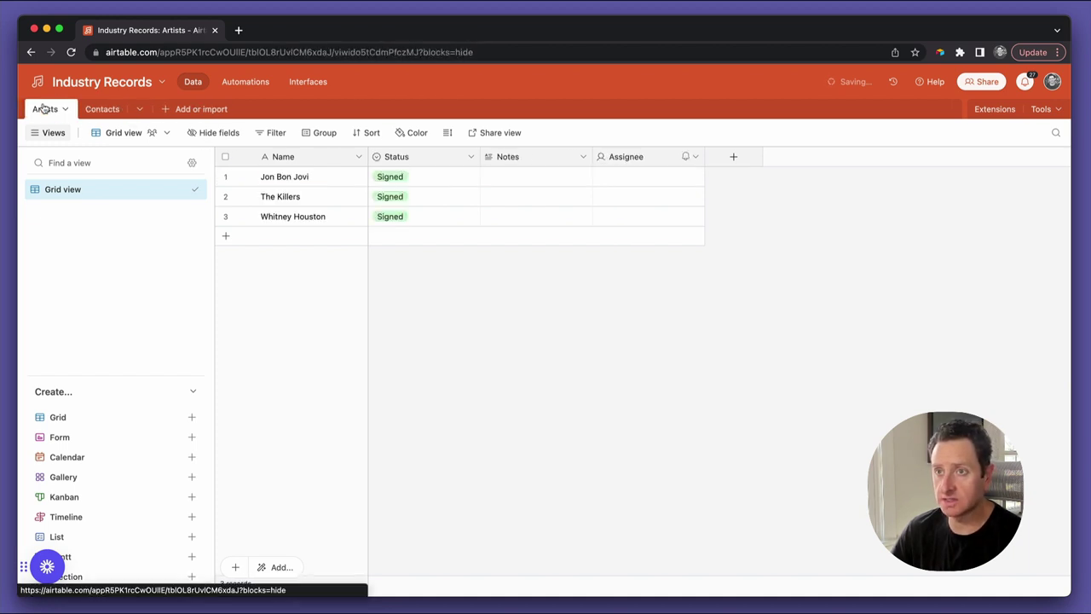
click(309, 202)
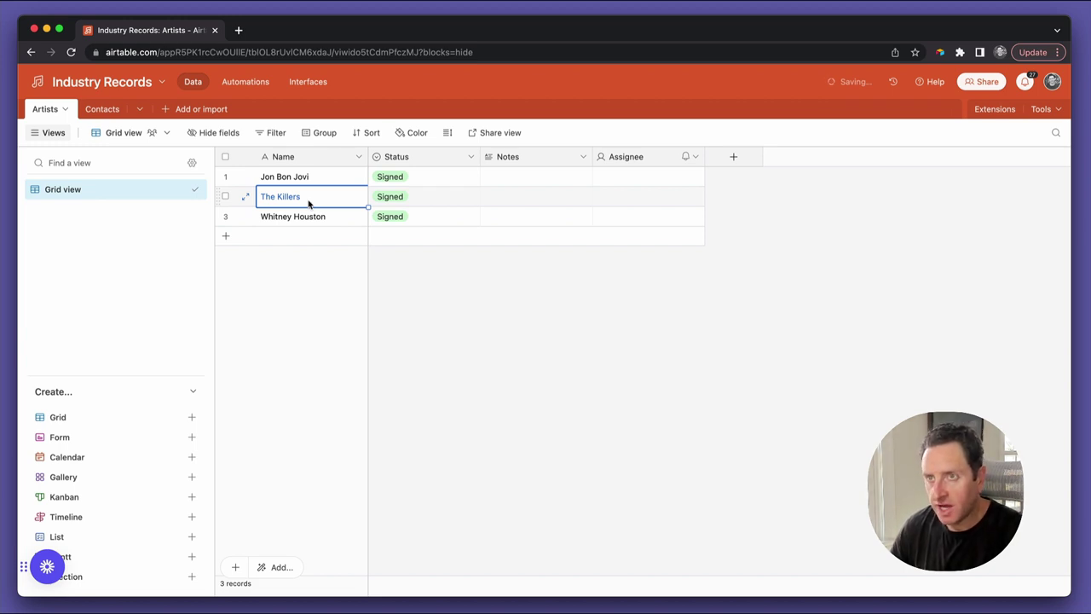
click(308, 218)
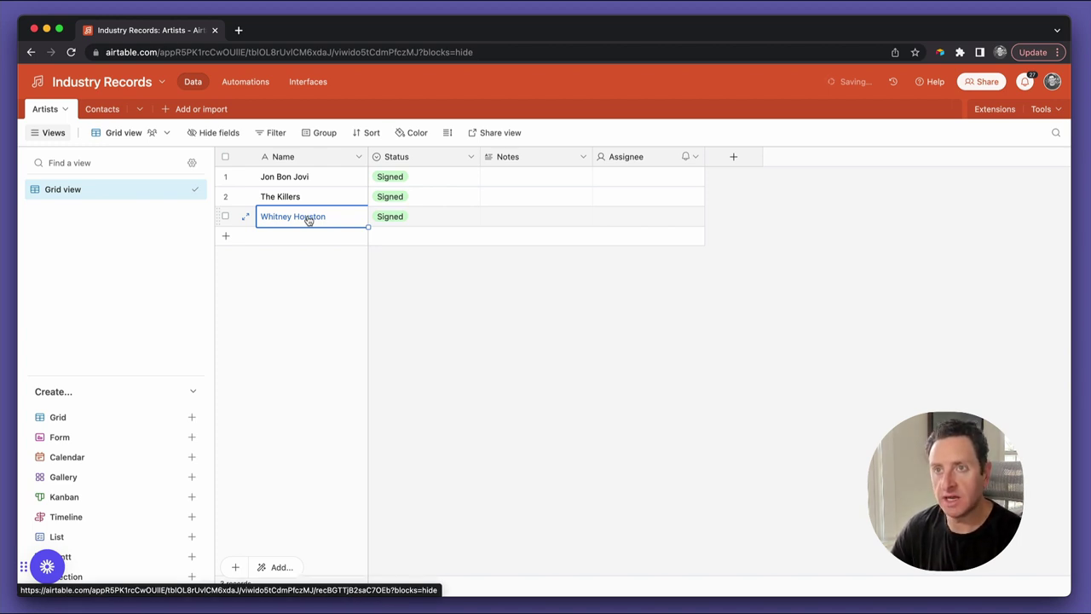
click(308, 181)
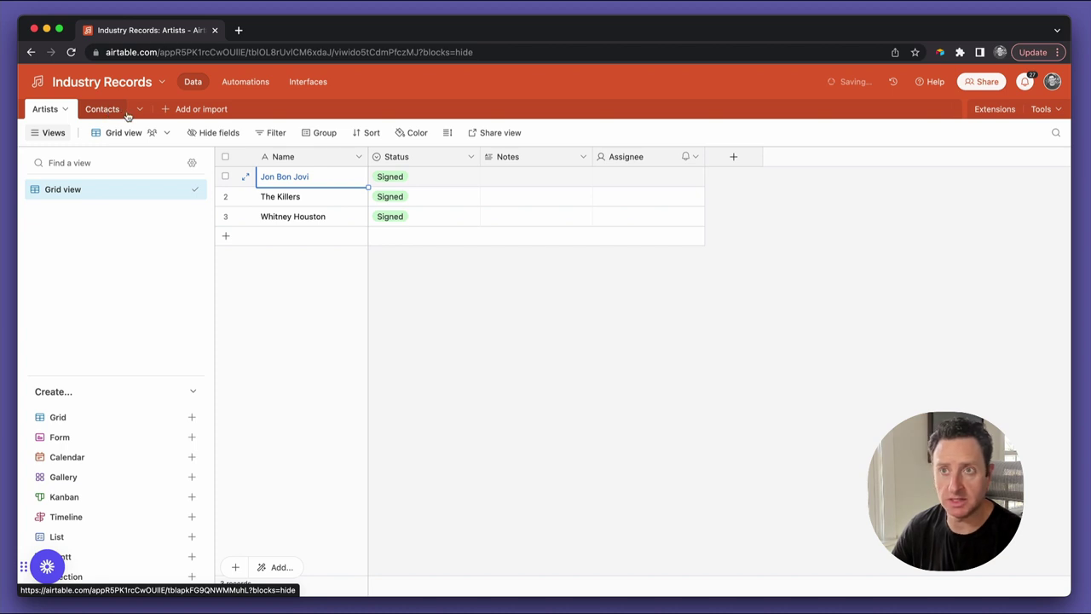
In Contacts, turn the Notes field into a single line text field named First
click(114, 111)
click(114, 112)
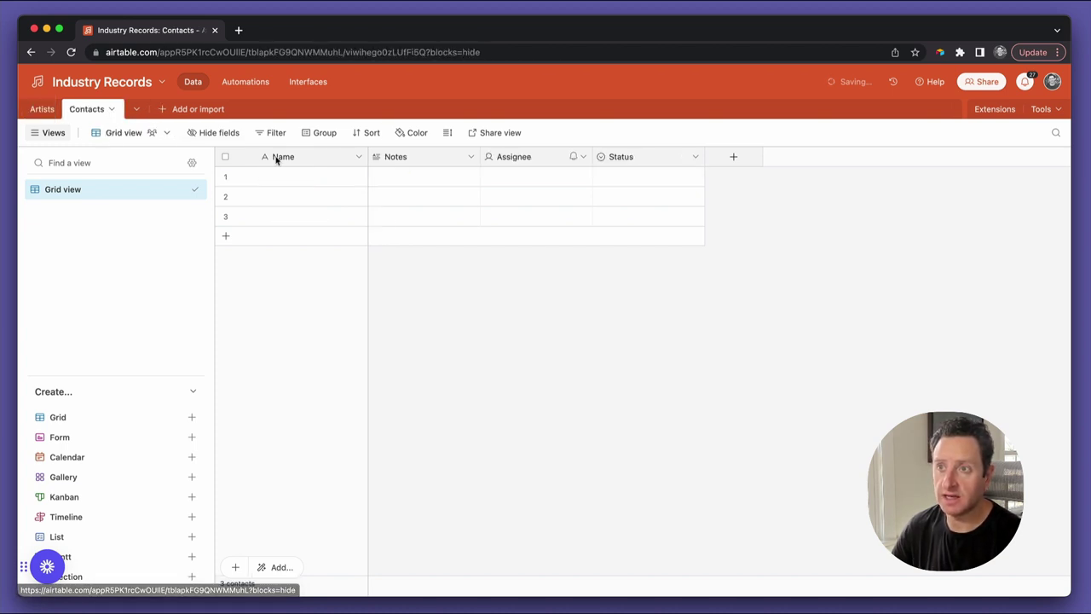
click(469, 159)
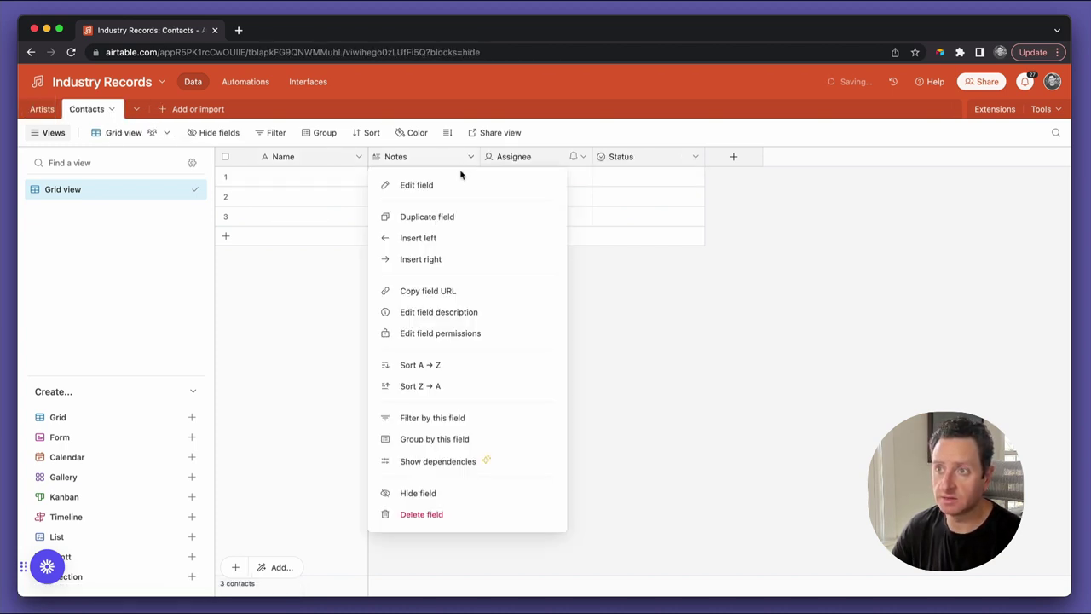
click(442, 189)
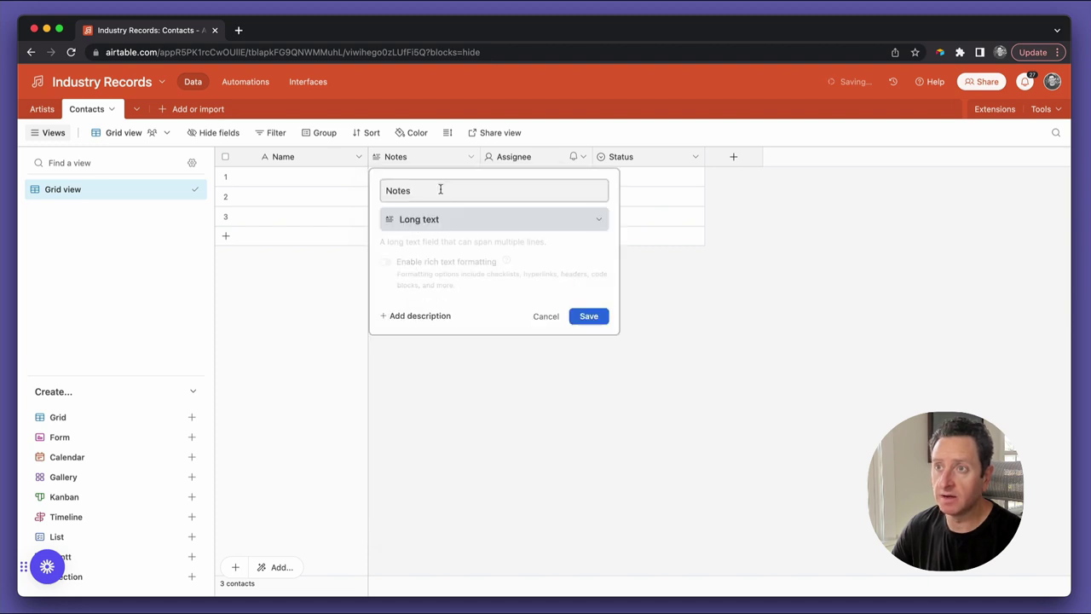
click(440, 189)
key(BackSpace)
key(BackSpace)
key(BackSpace)
key(BackSpace)
key(BackSpace)
text(First)
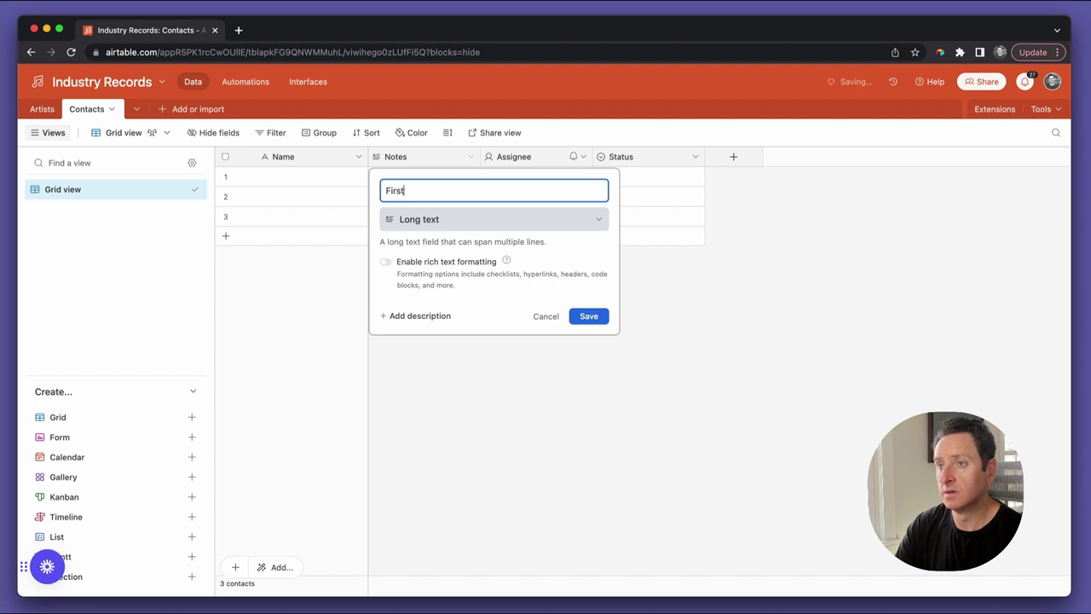
click(453, 223)
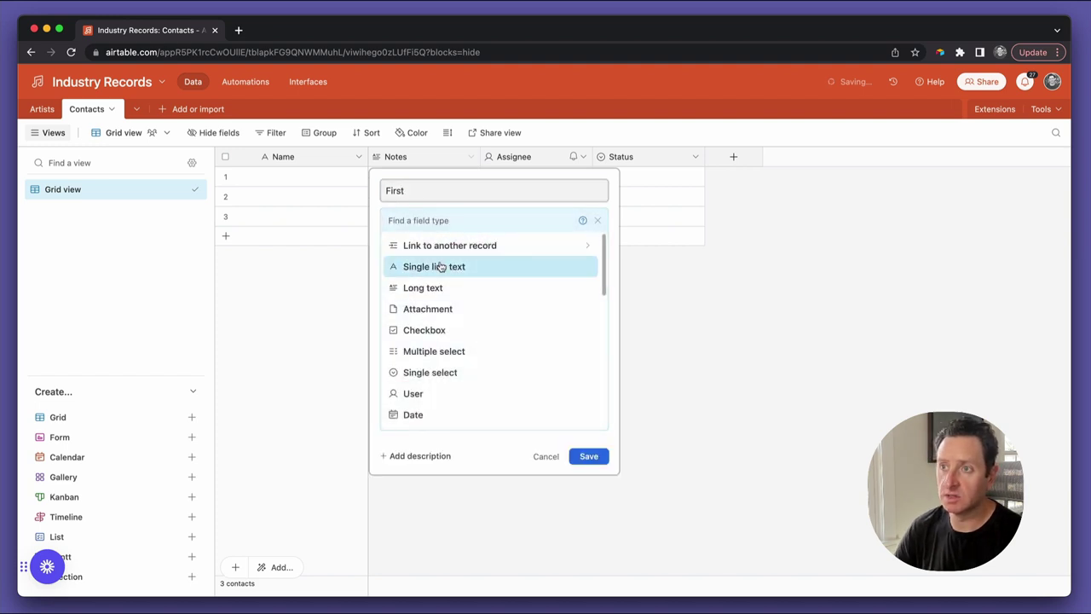
click(426, 266)
Duplicate First as a field named Last and delete the Assignee field
click(594, 322)
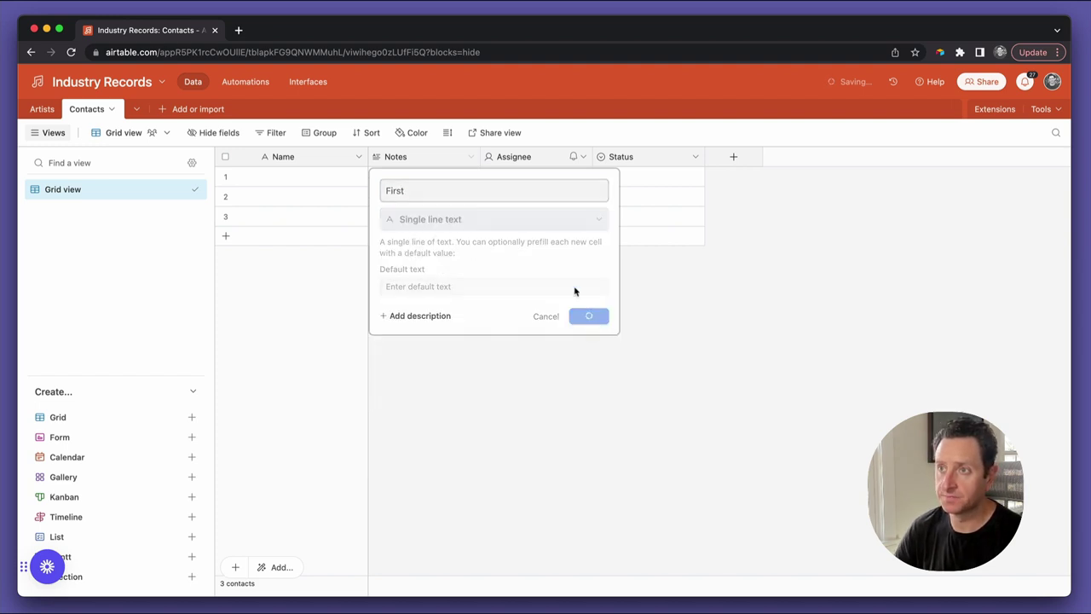
click(471, 157)
click(466, 227)
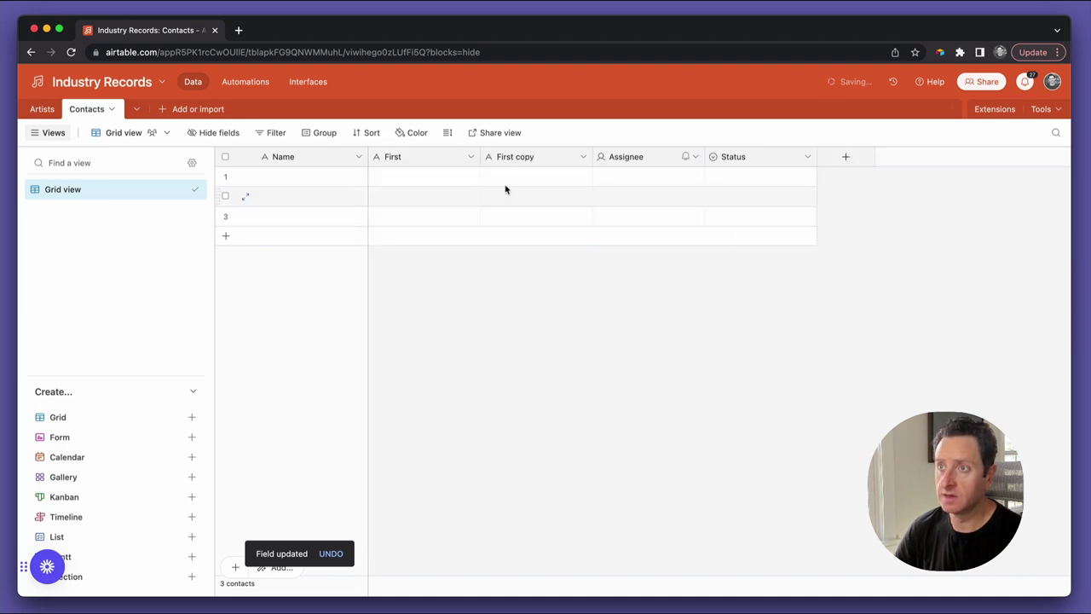
double_click(524, 159)
text(Last)
click(709, 321)
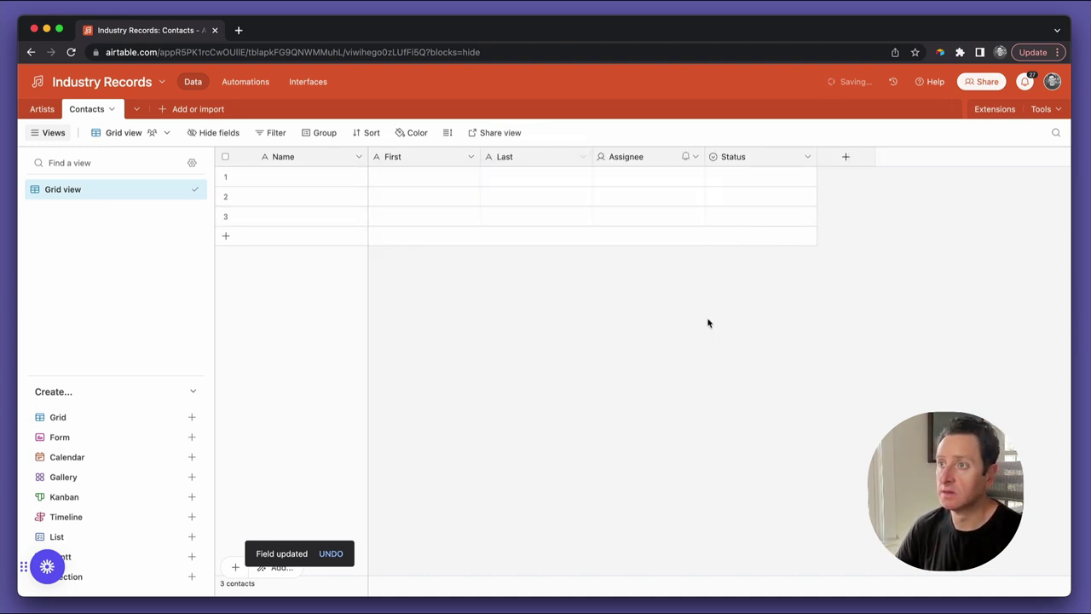
click(696, 156)
click(674, 514)
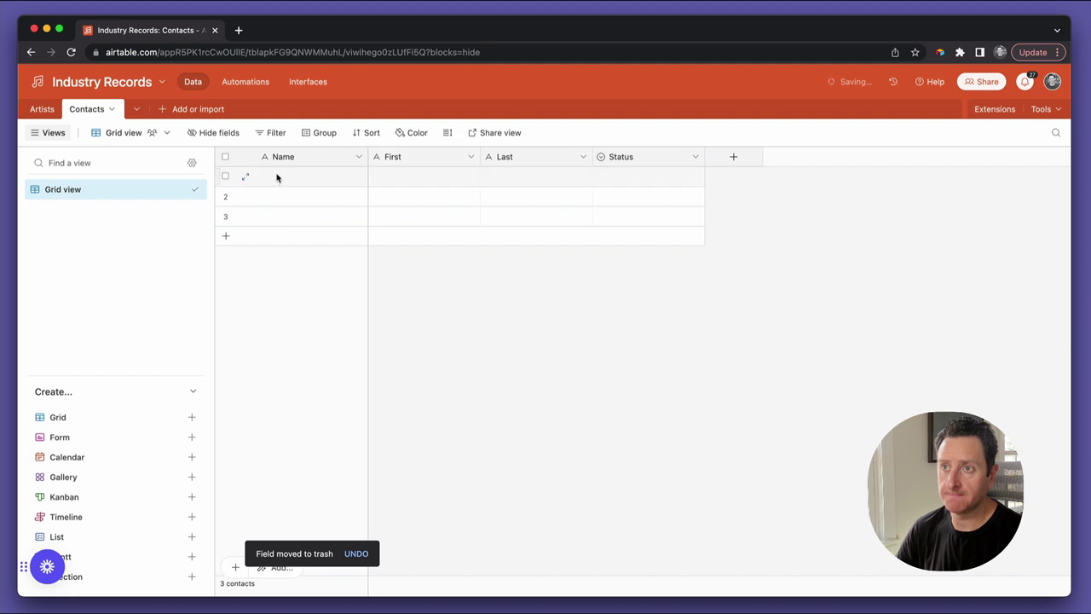
Enter the first contact's first and last name in row 1
click(396, 185)
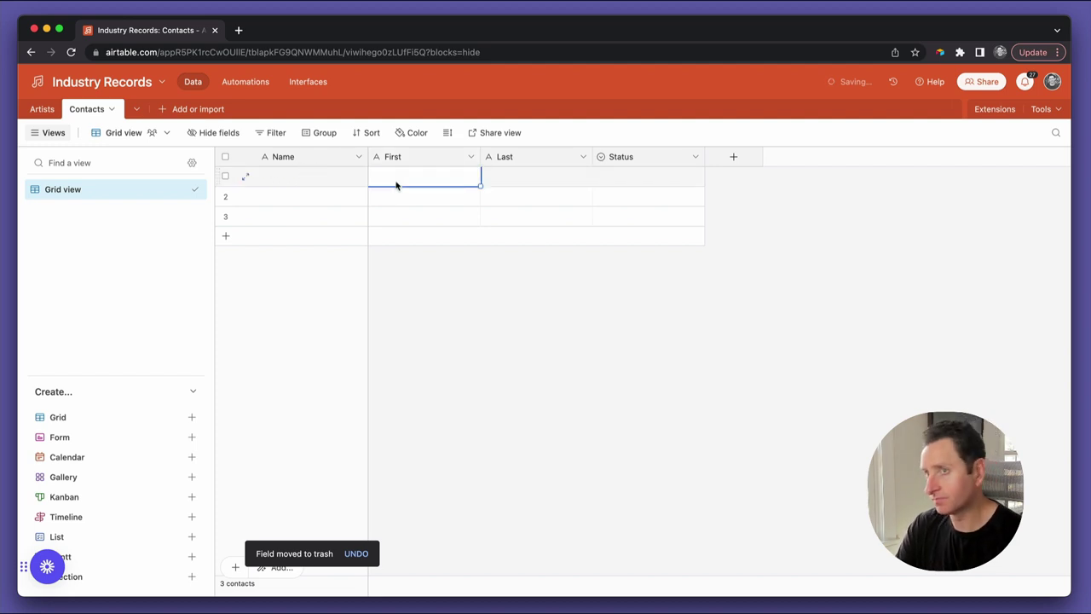
text(Harold)
click(536, 176)
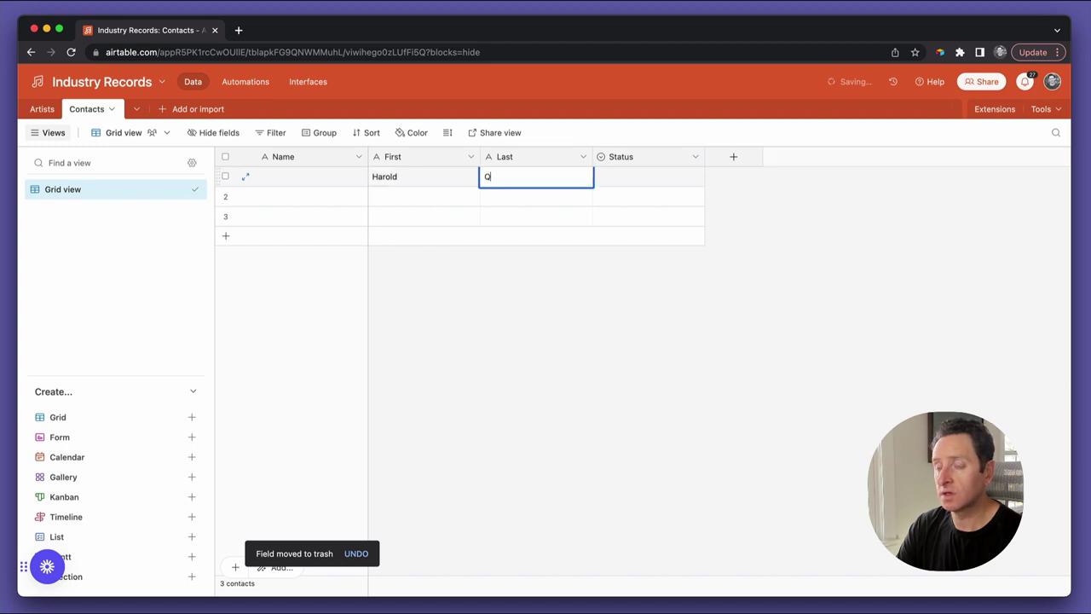
key(BackSpace)
key(BackSpace)
key(BackSpace)
key(BackSpace)
key(BackSpace)
key(BackSpace)
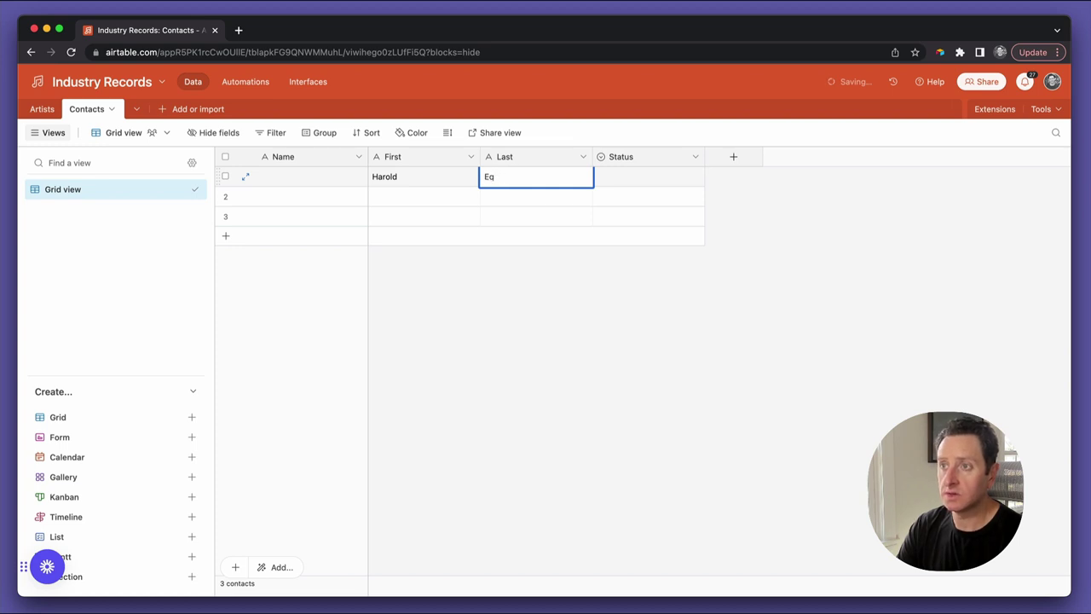
key(BackSpace)
key(Tab)
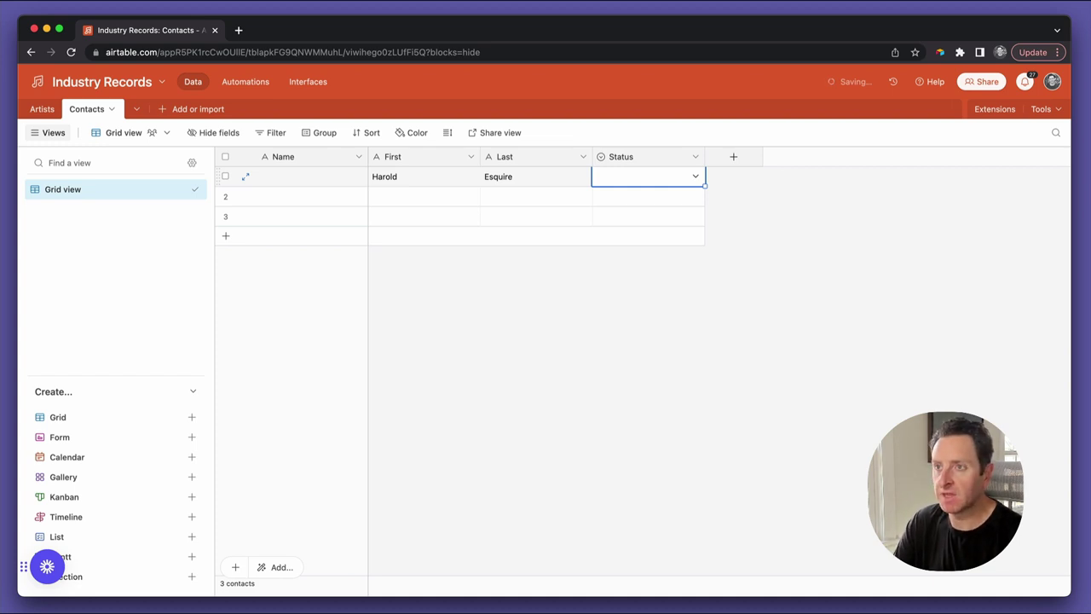
Enter the second contact's first and last name, correcting typos in the surname
click(372, 196)
click(373, 196)
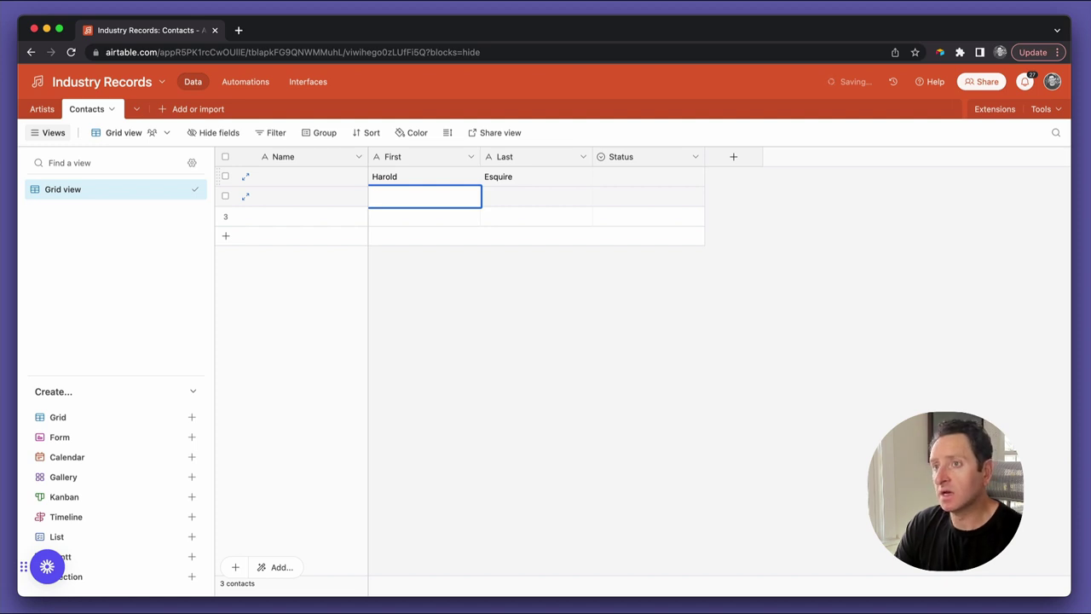
key(Tab)
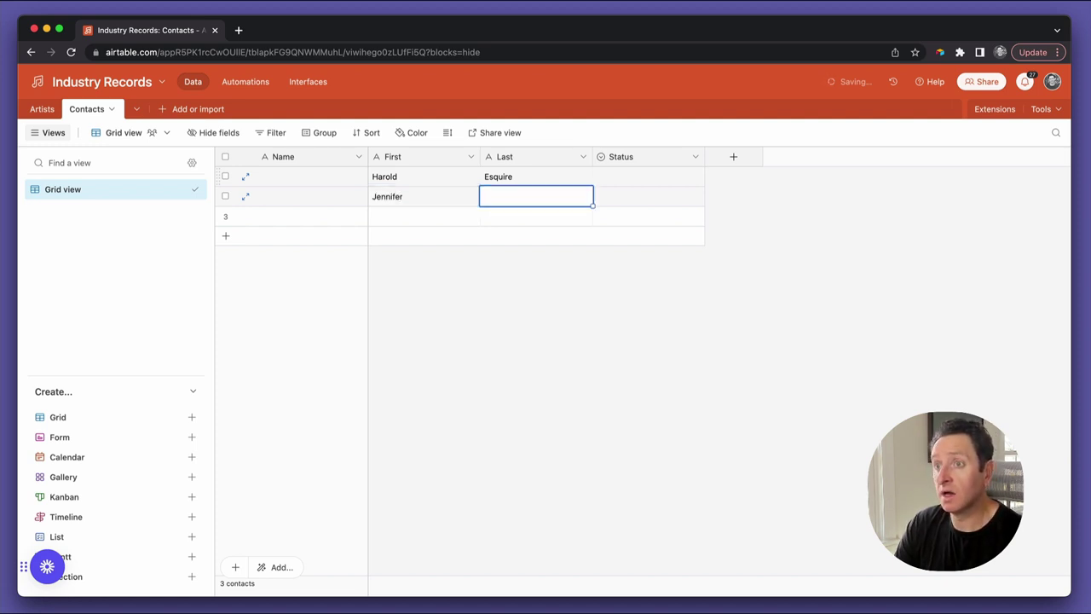
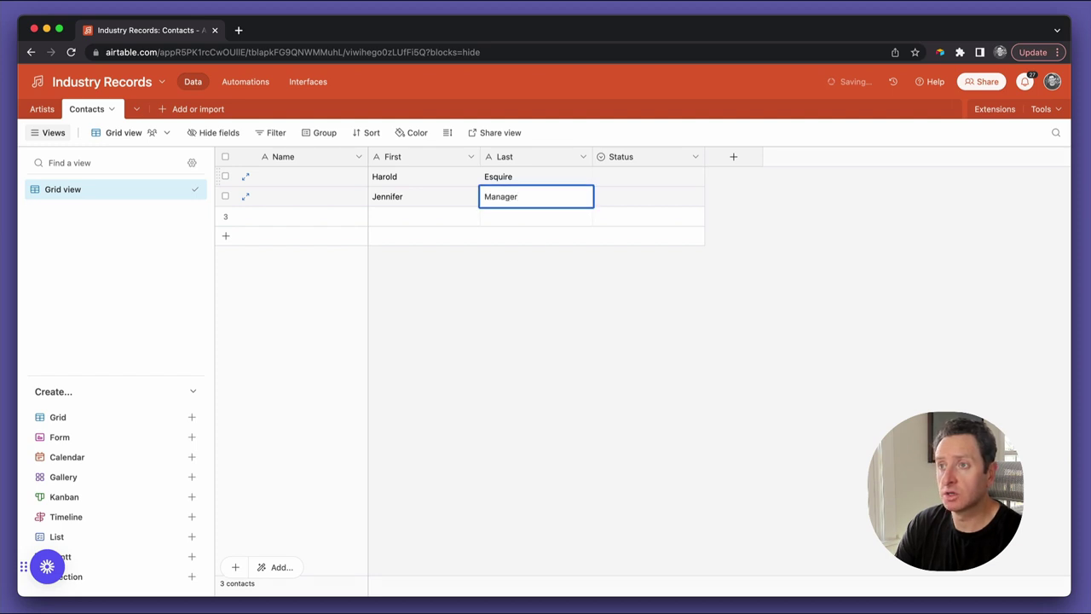
key(BackSpace)
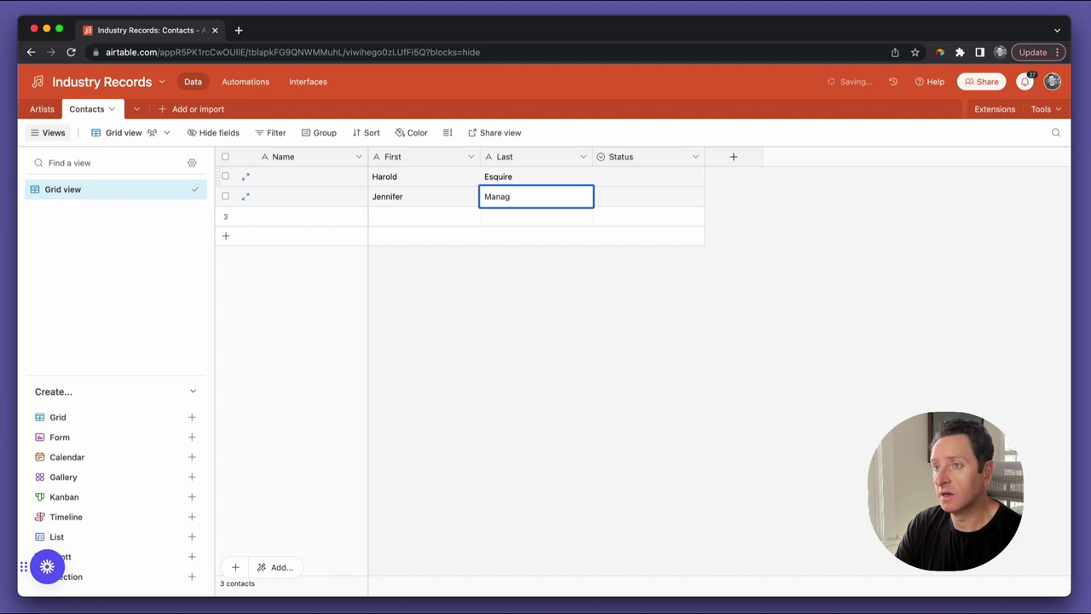
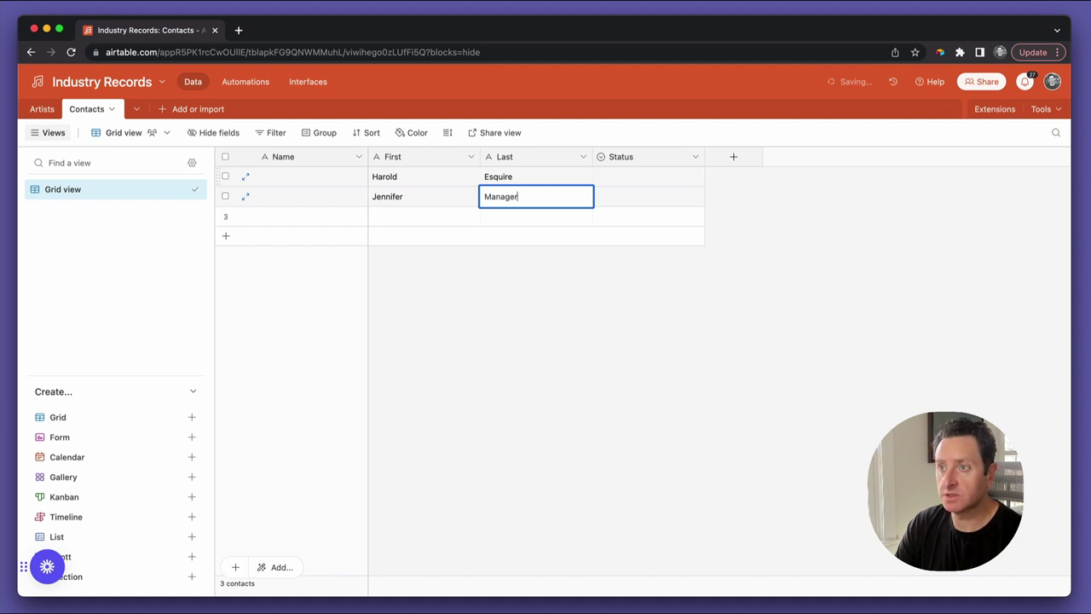
key(BackSpace)
key(BackSpace)
key(BackSpace)
key(BackSpace)
key(BackSpace)
key(BackSpace)
key(BackSpace)
key(BackSpace)
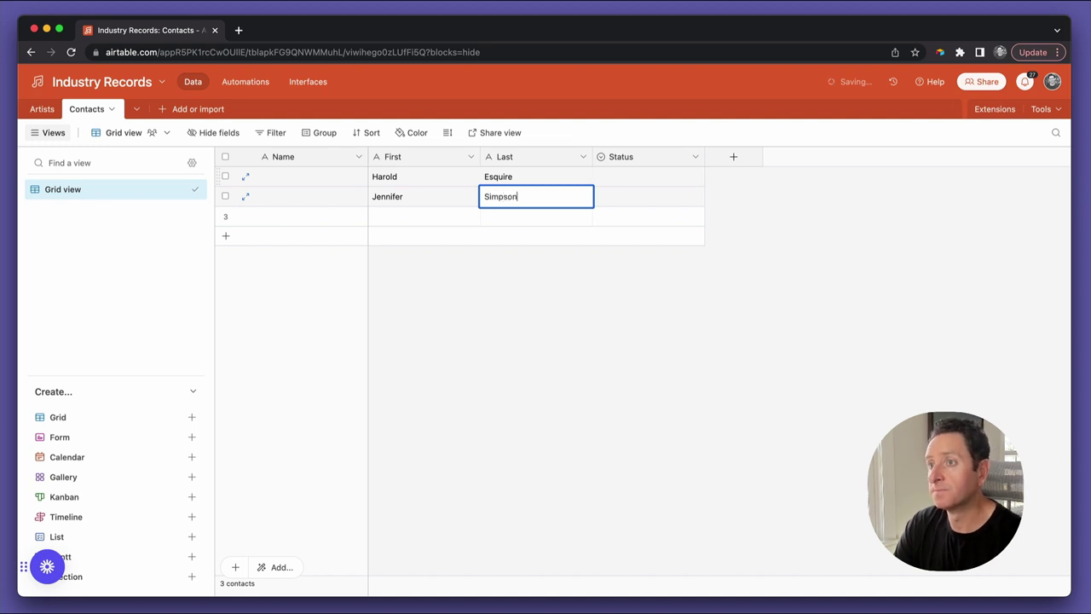
key(Tab)
Enter the third contact's first and last name in row 3
key(Down)
key(Left)
key(Left)
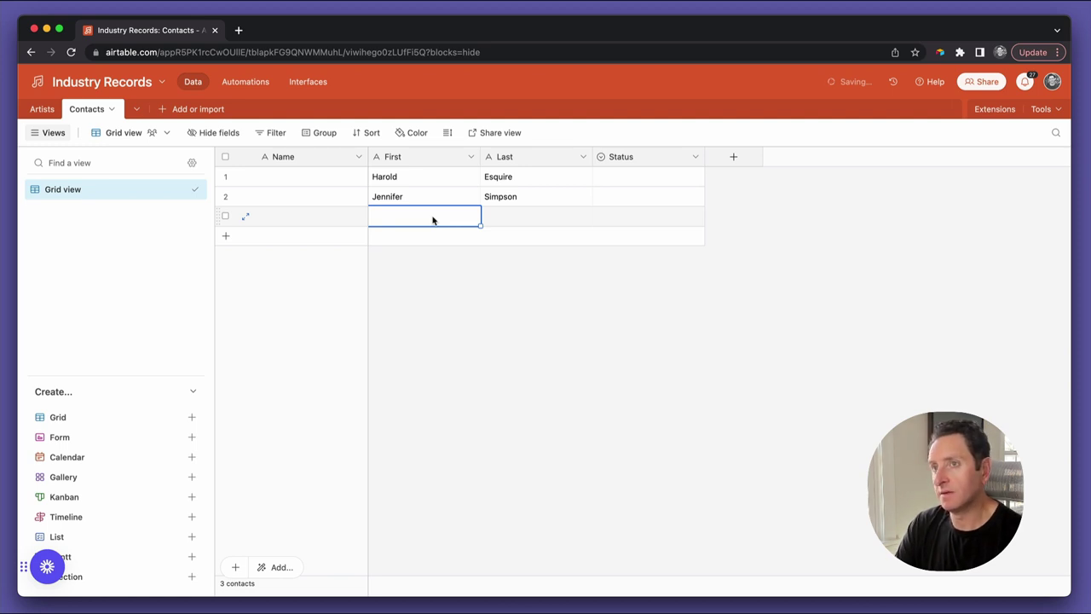
key(Tab)
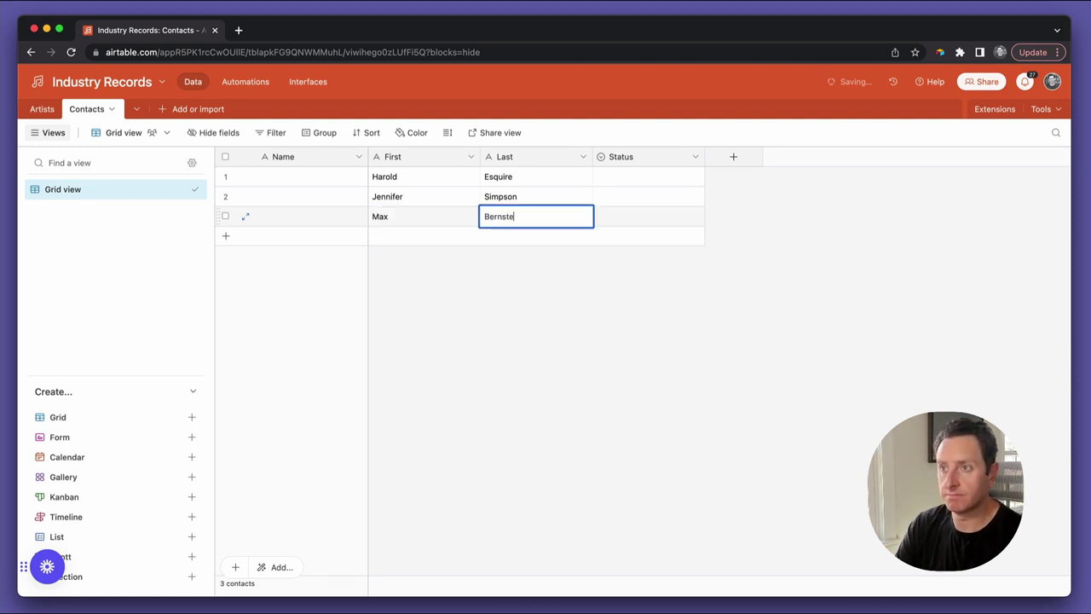
key(Tab)
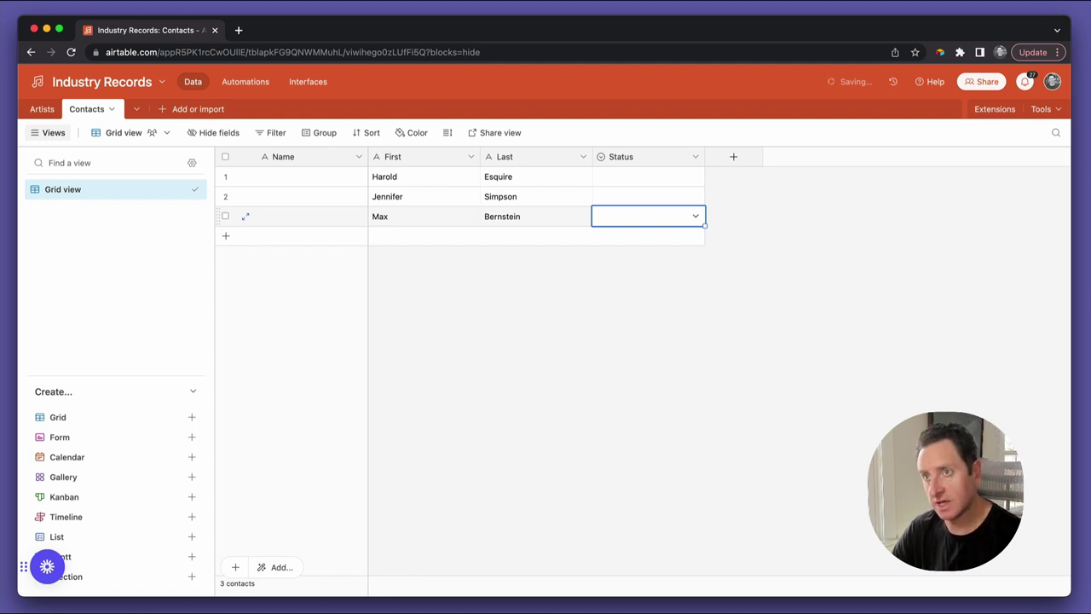
click(409, 217)
click(516, 220)
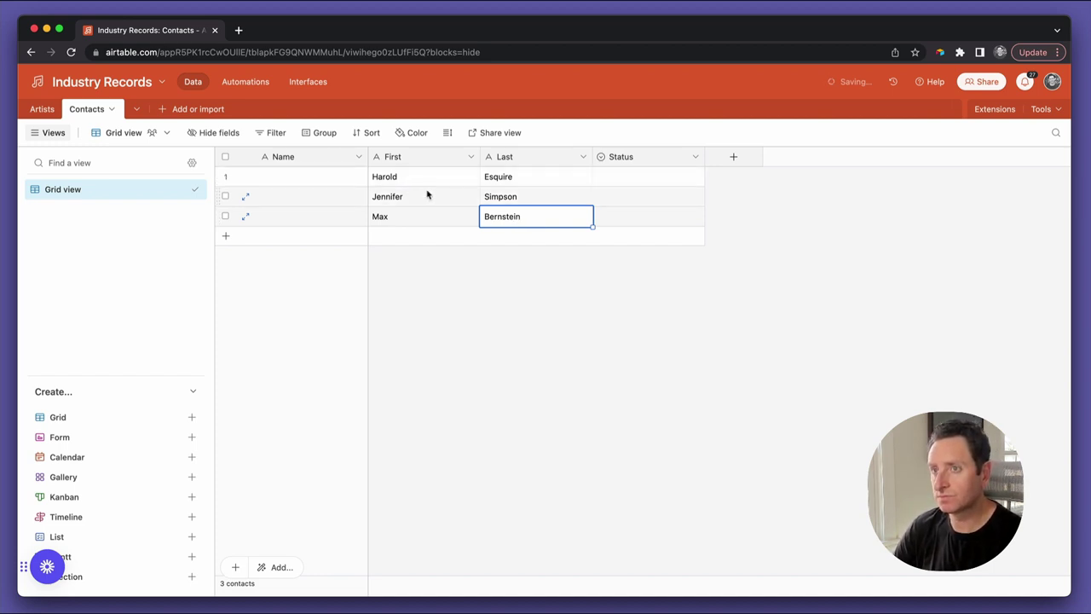
click(284, 159)
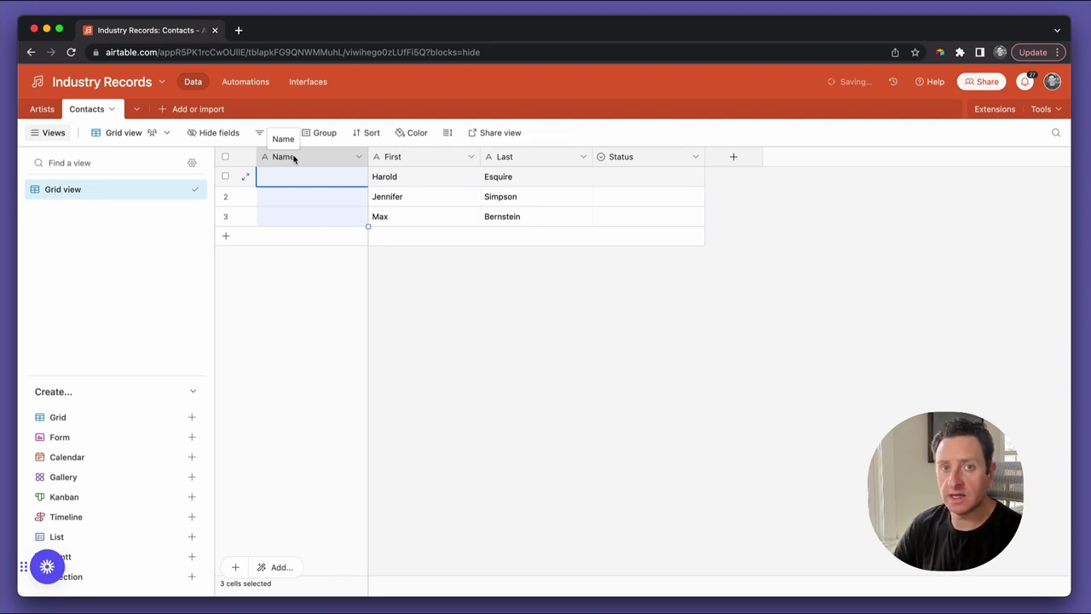
Convert Name to a formula field using CONCATENATE(First," ",Last) and check the three full names
double_click(294, 159)
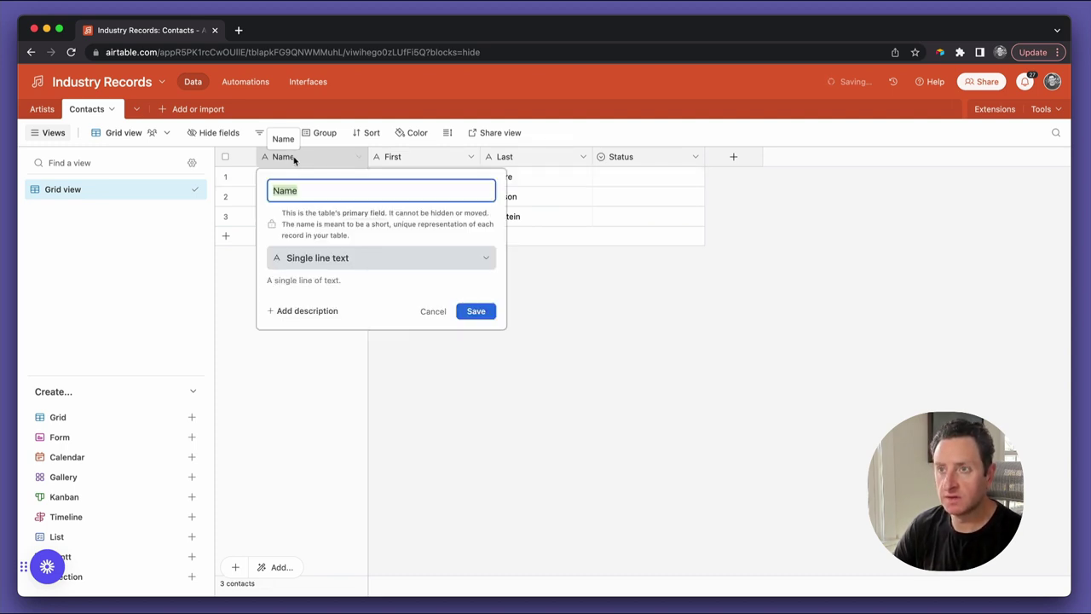
click(334, 259)
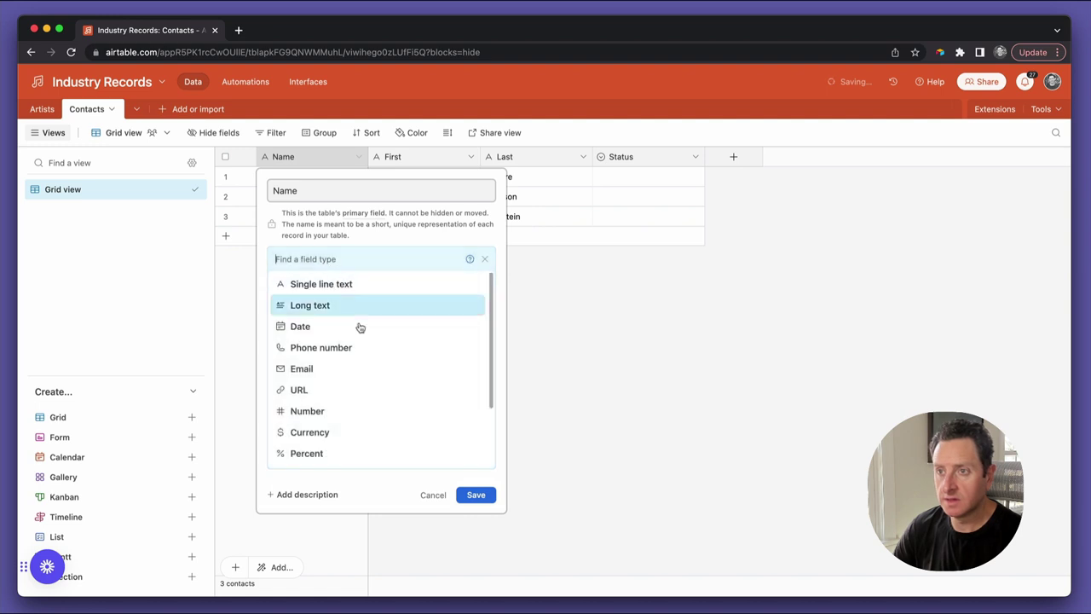
scroll(325, 439, down, 3)
click(325, 439)
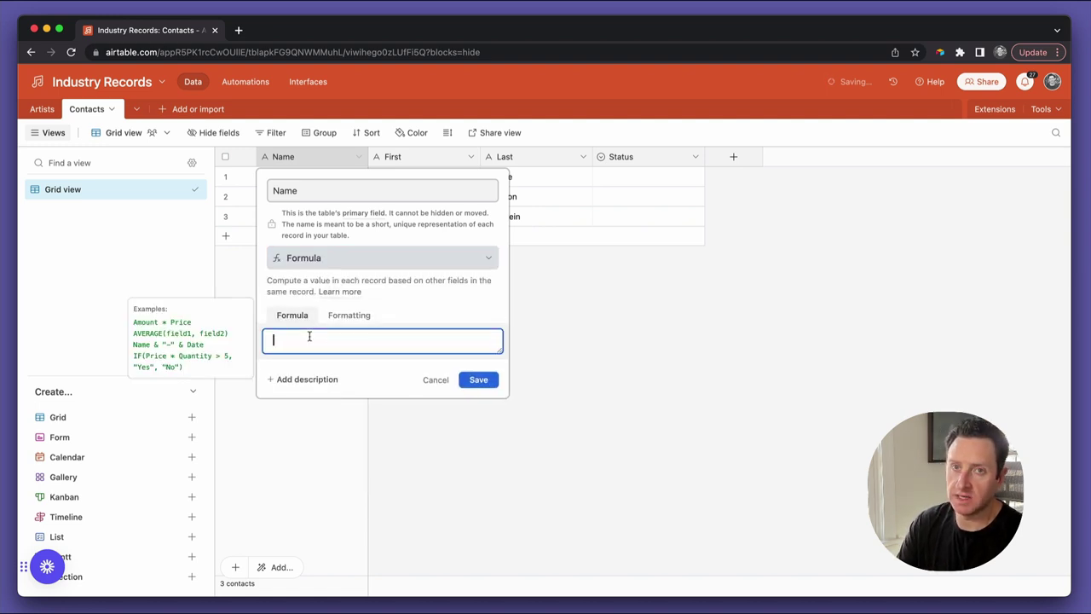
text(con)
key(Tab)
text(First," ")
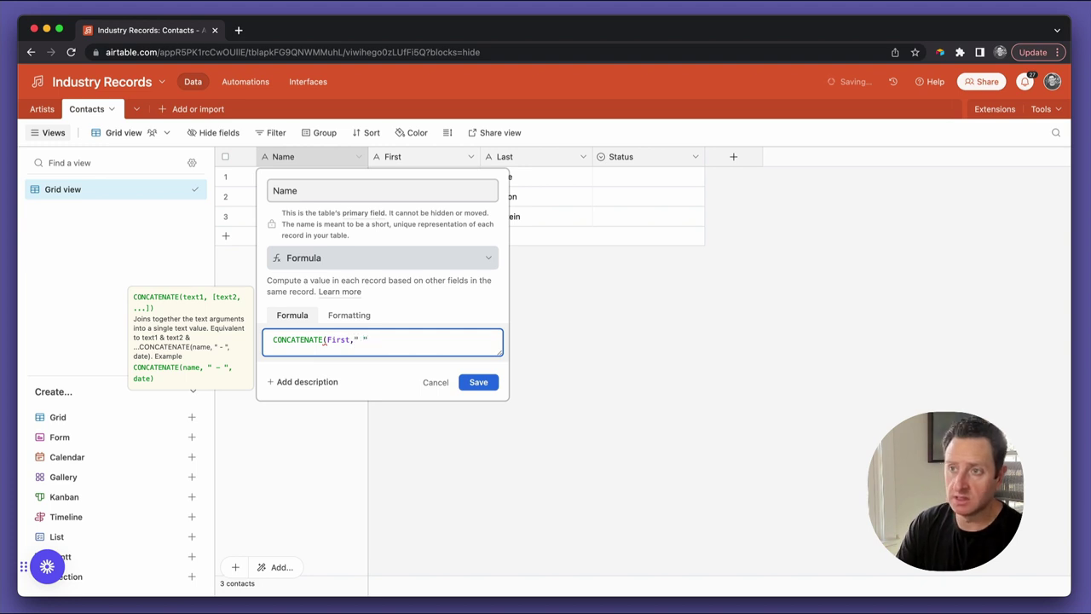
text(,Last)
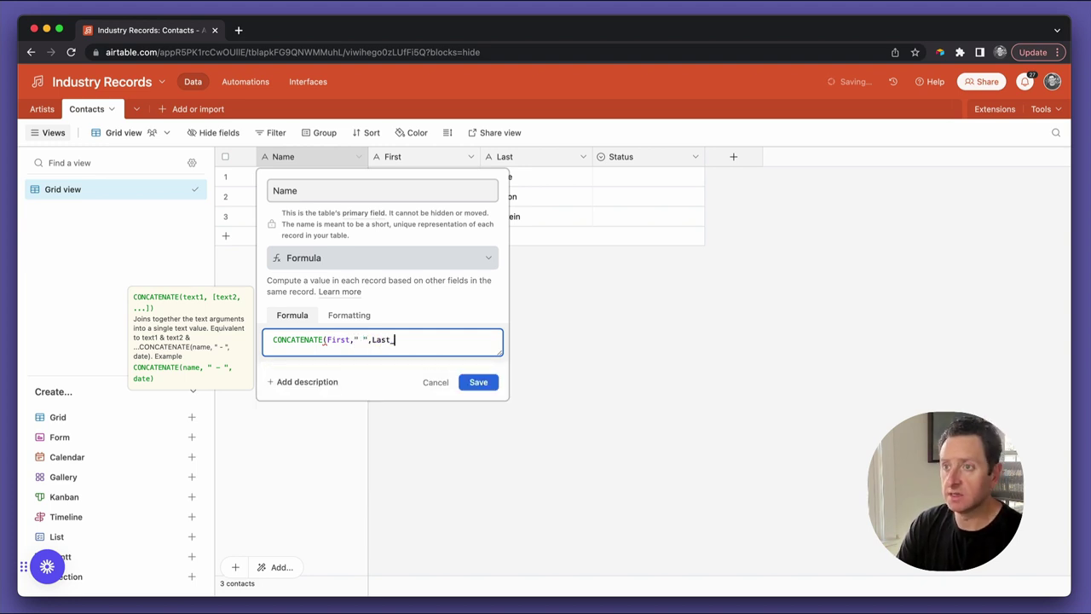
text())
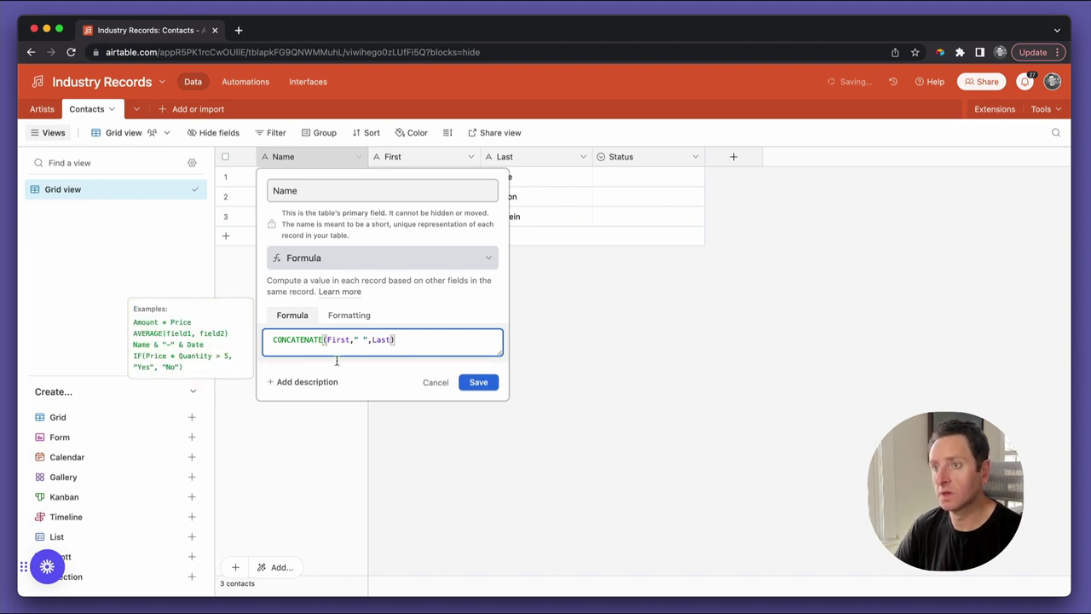
click(471, 383)
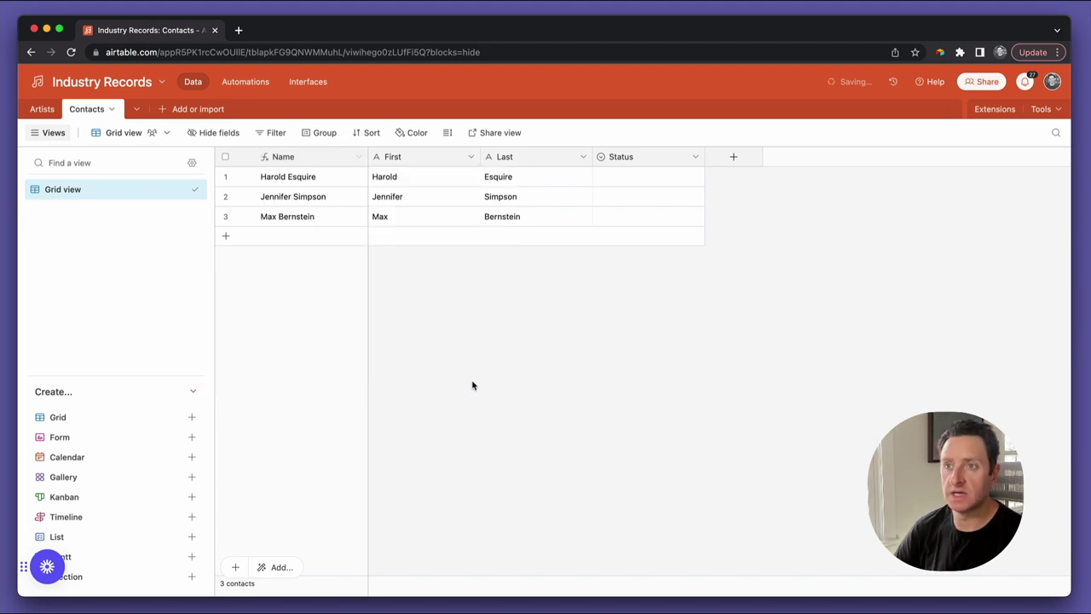
click(312, 176)
click(312, 198)
click(312, 217)
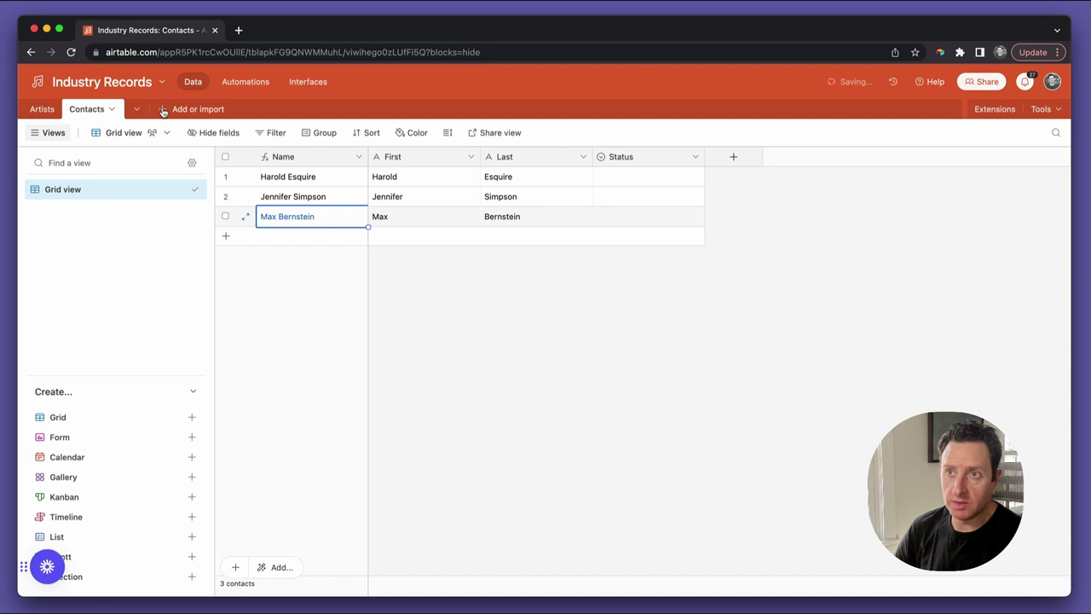
Create a blank table from Add or import and name it 'Organizations'
click(162, 109)
click(187, 143)
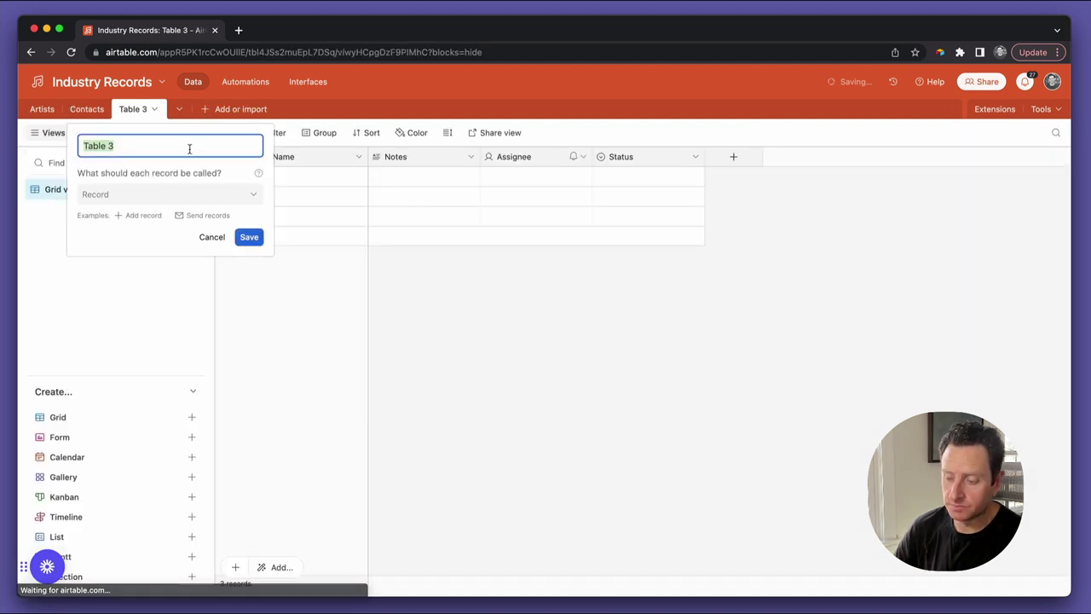
text(Organizations)
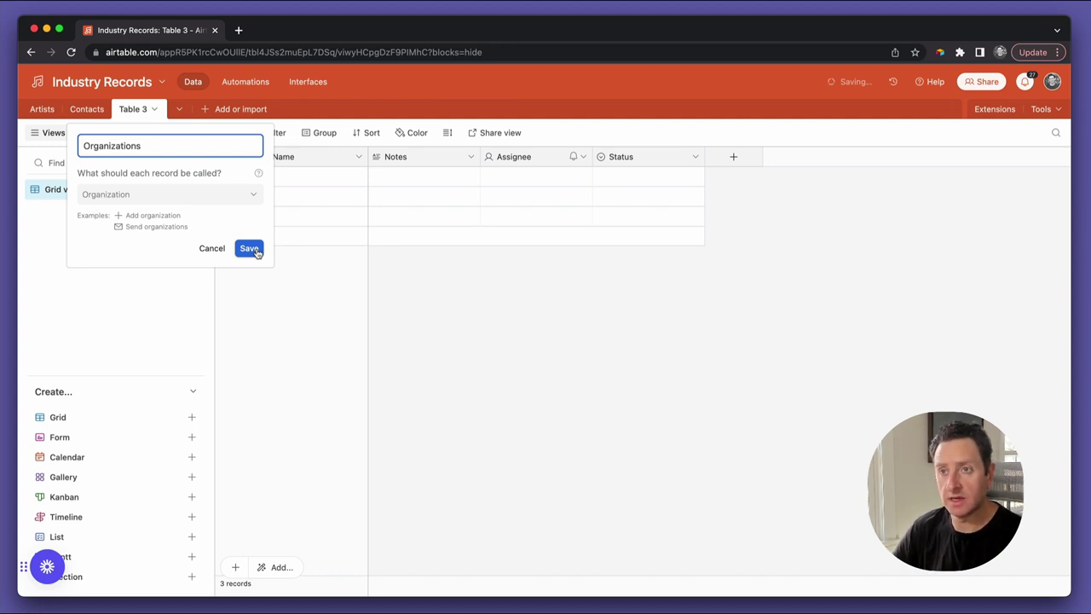
click(257, 252)
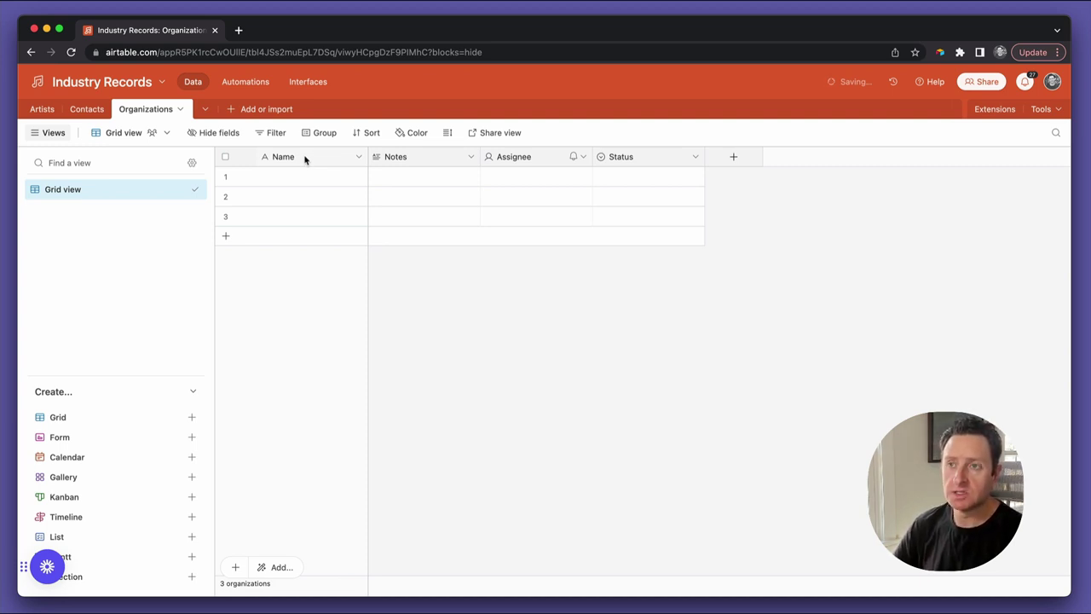
Type 'Mack Management' into the first Organizations record's Name cell
click(298, 159)
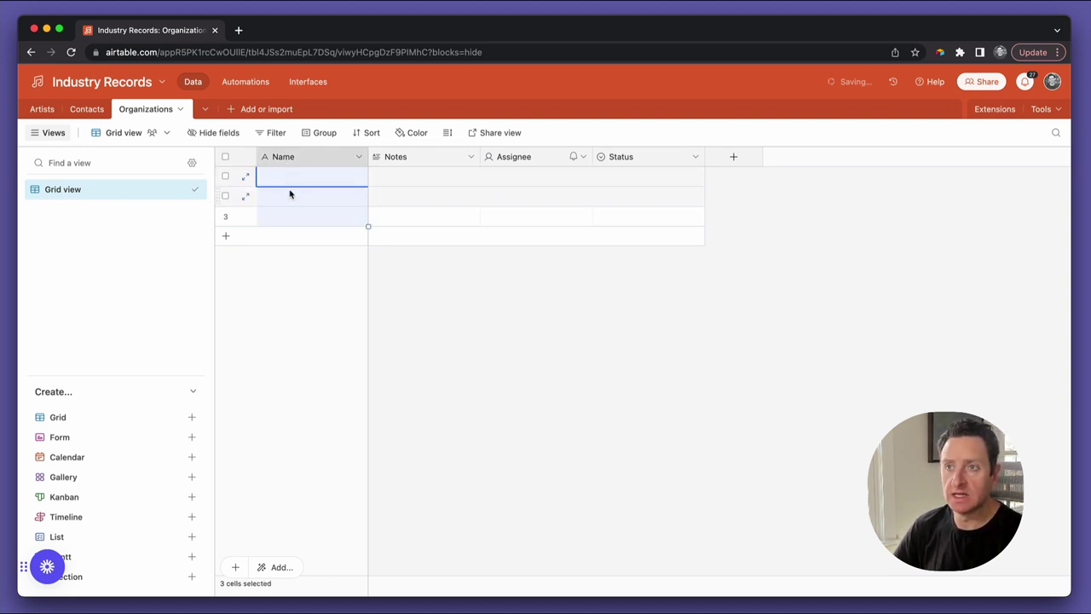
click(288, 196)
click(290, 183)
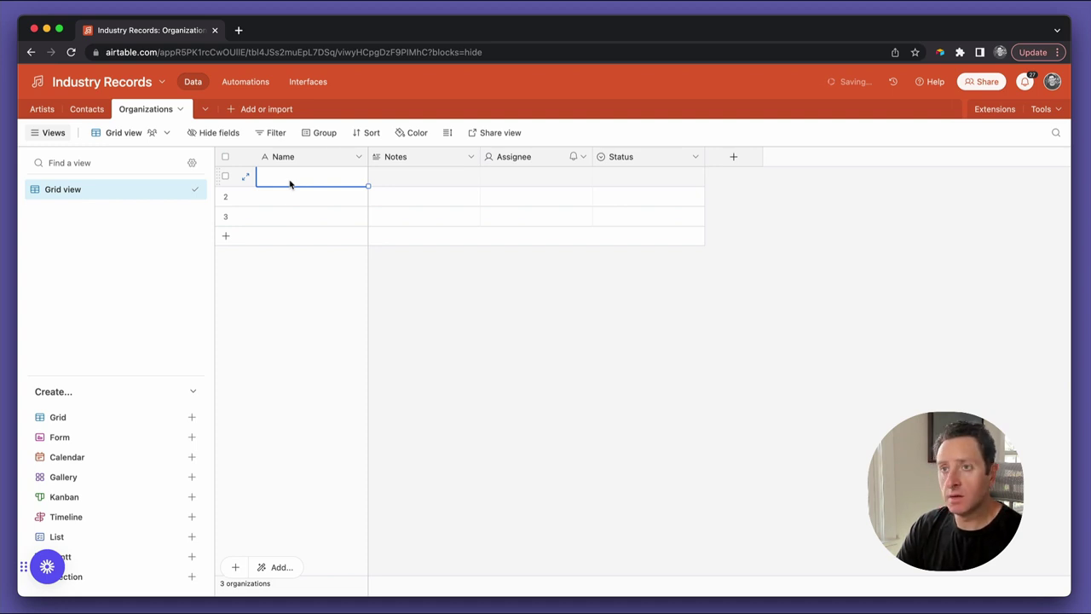
text(M)
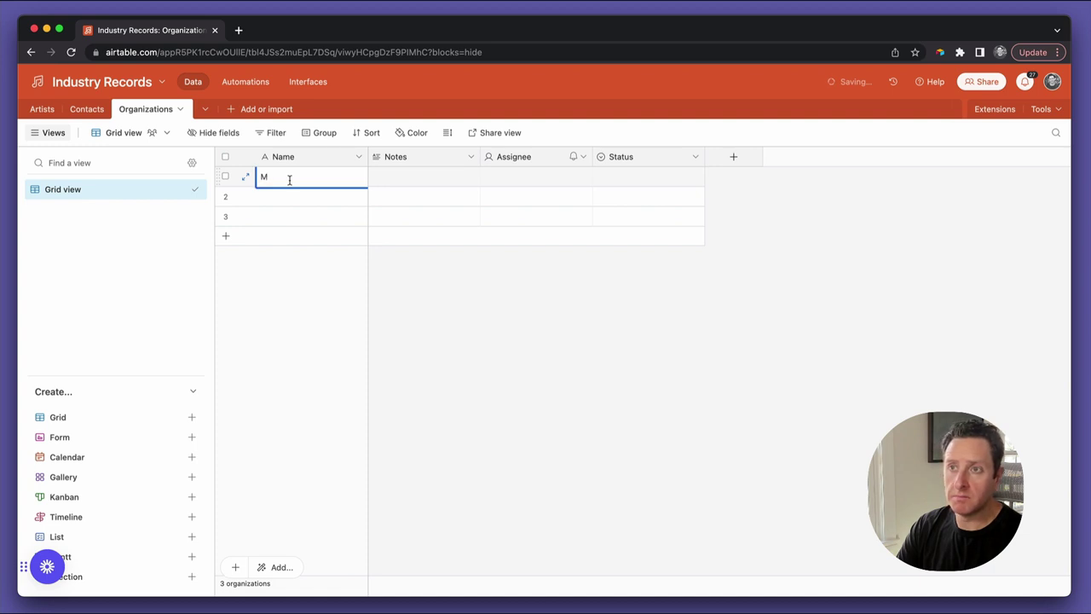
text(ack Management)
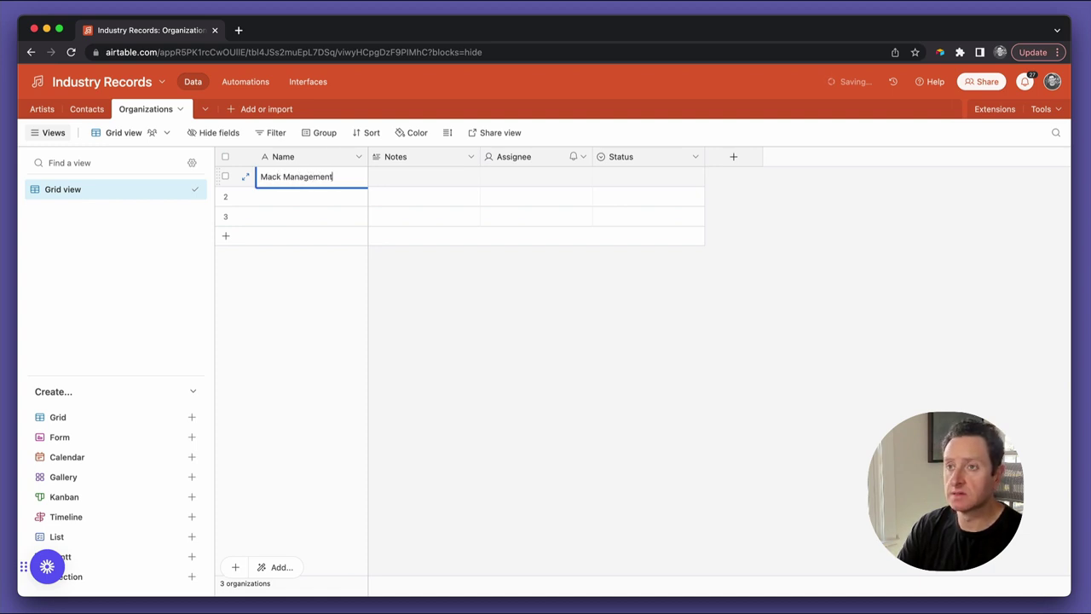
key(Tab)
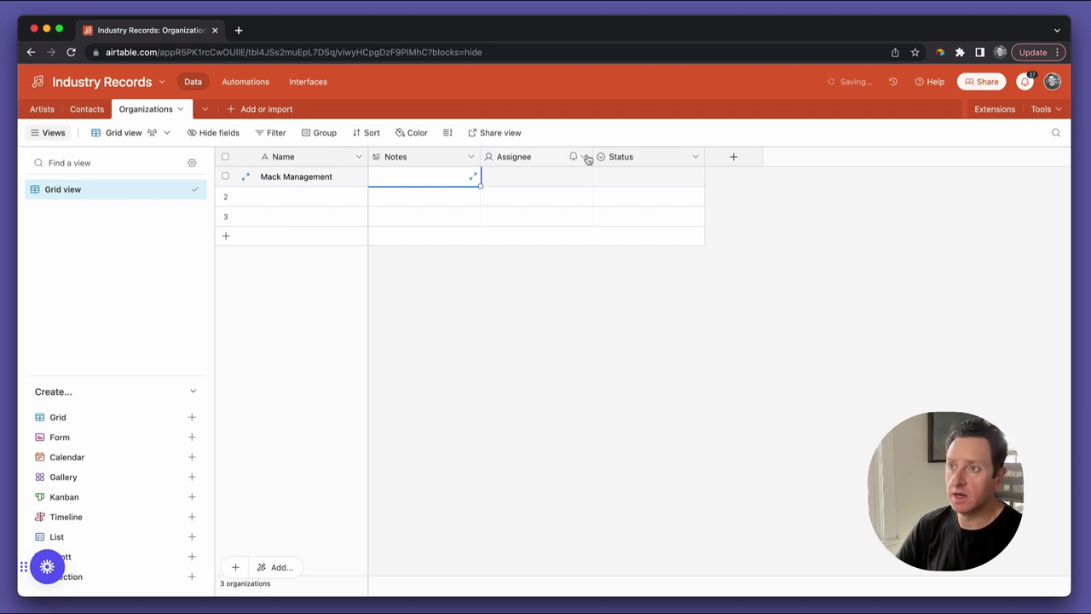
Move Status beside Name and rename the field to Type
drag(398, 157, 390, 158)
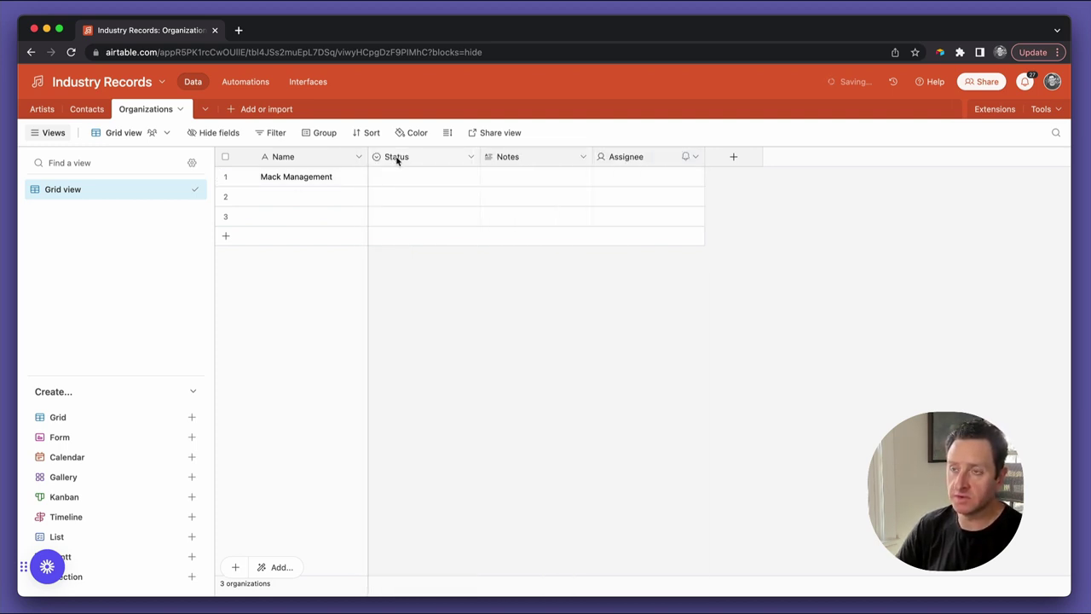
double_click(394, 158)
text(Type)
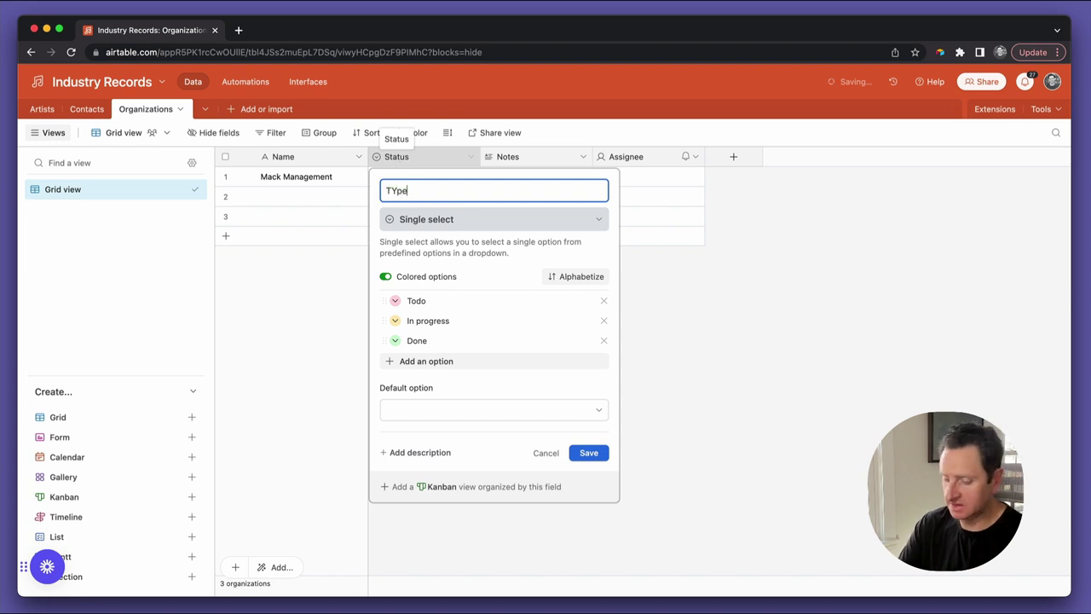
key(BackSpace)
key(BackSpace)
key(BackSpace)
text(ype)
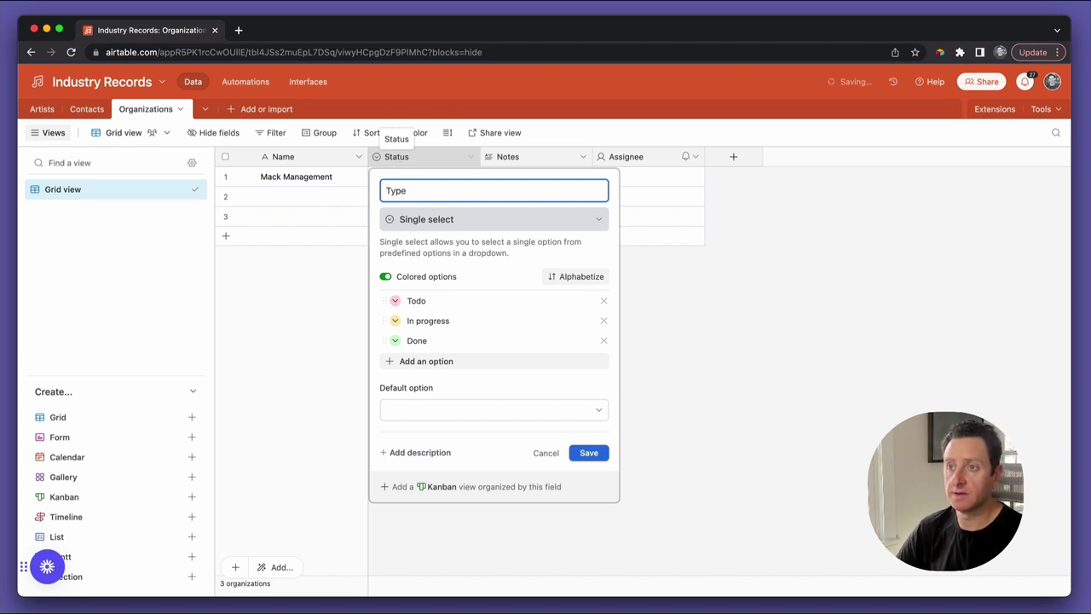
Rename Type's options to Management company, Booking agency and Law firm, and save the field
click(428, 303)
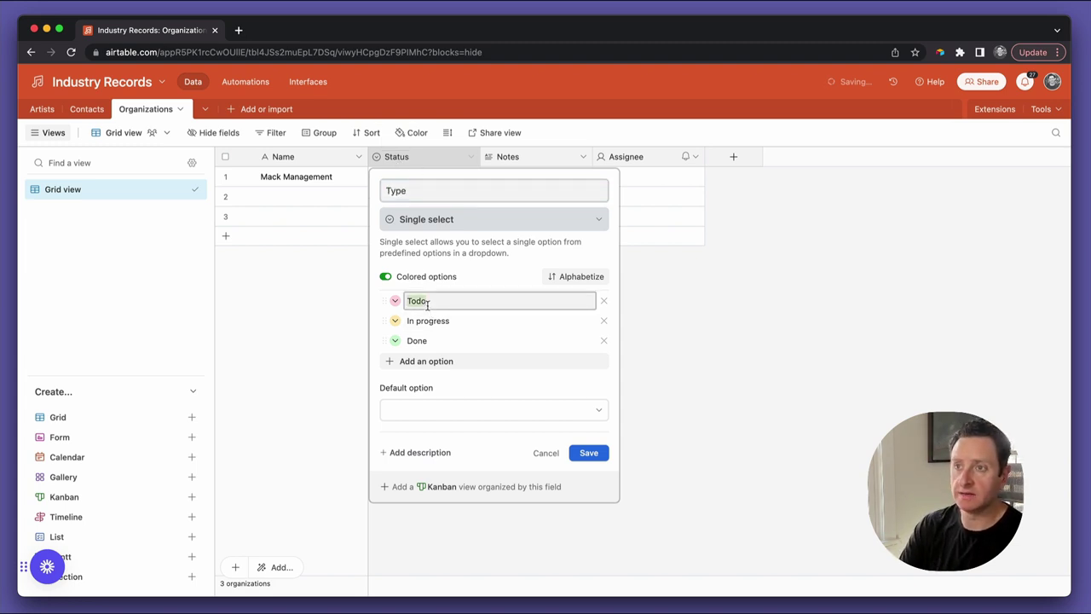
text(Need)
key(BackSpace)
key(BackSpace)
key(BackSpace)
key(BackSpace)
text(Unread)
key(BackSpace)
key(BackSpace)
key(BackSpace)
key(BackSpace)
key(BackSpace)
key(BackSpace)
text(Management)
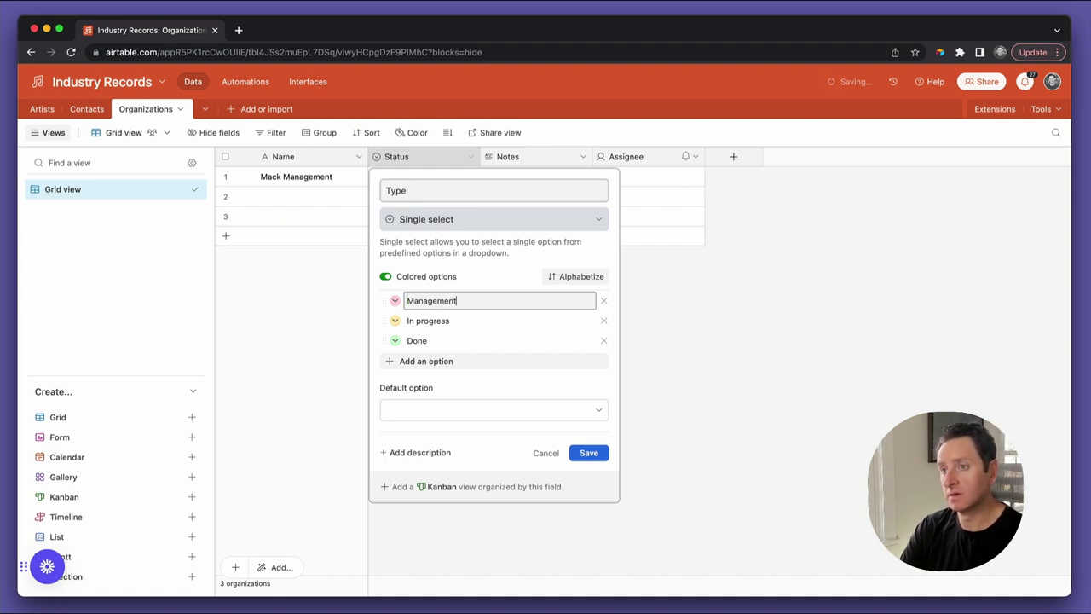
text( company)
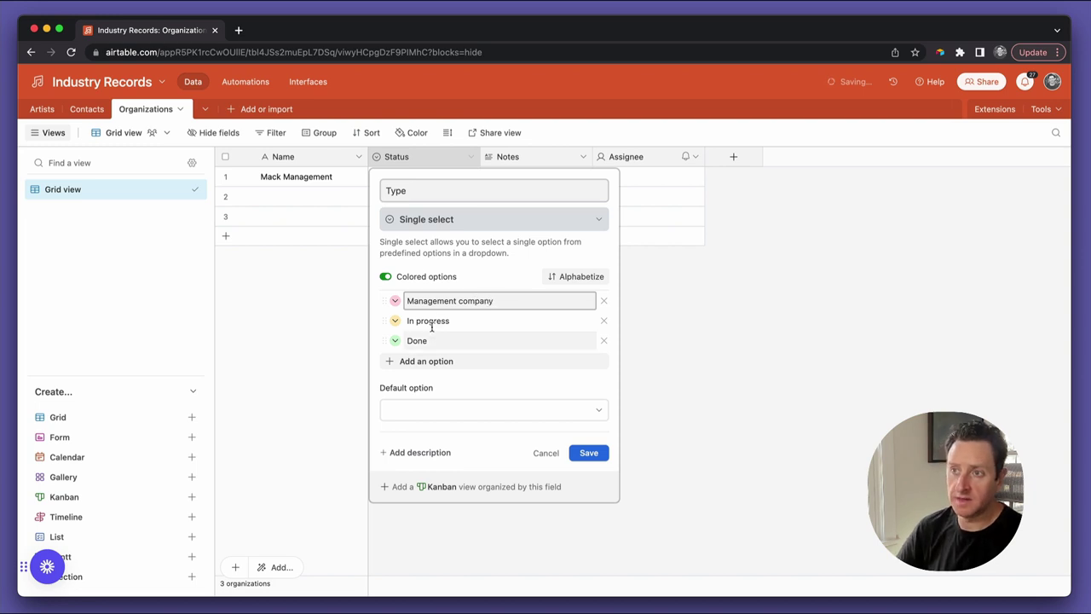
double_click(433, 321)
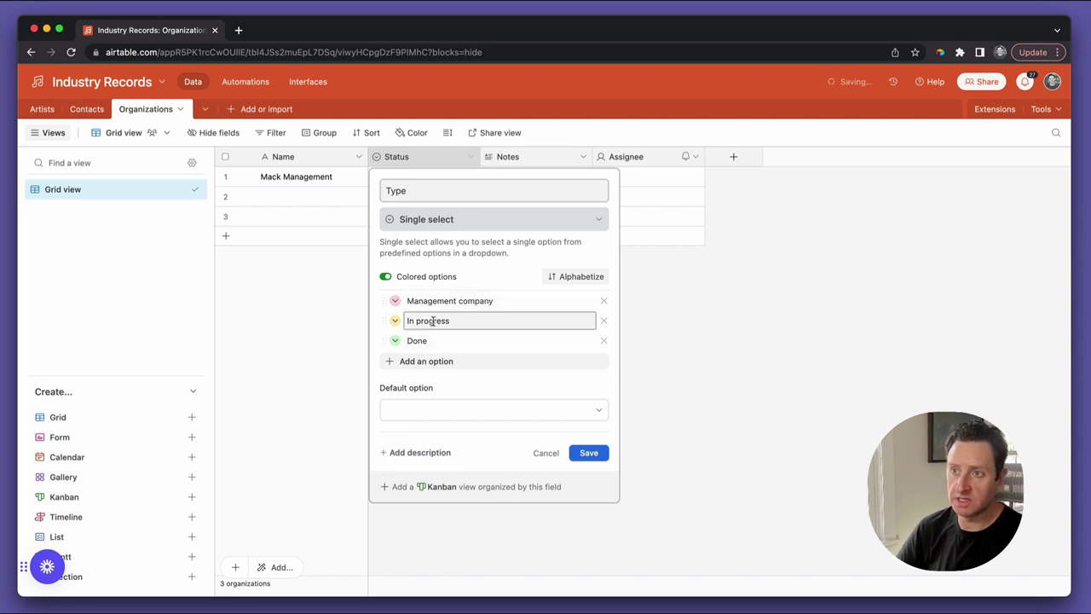
triple_click(433, 321)
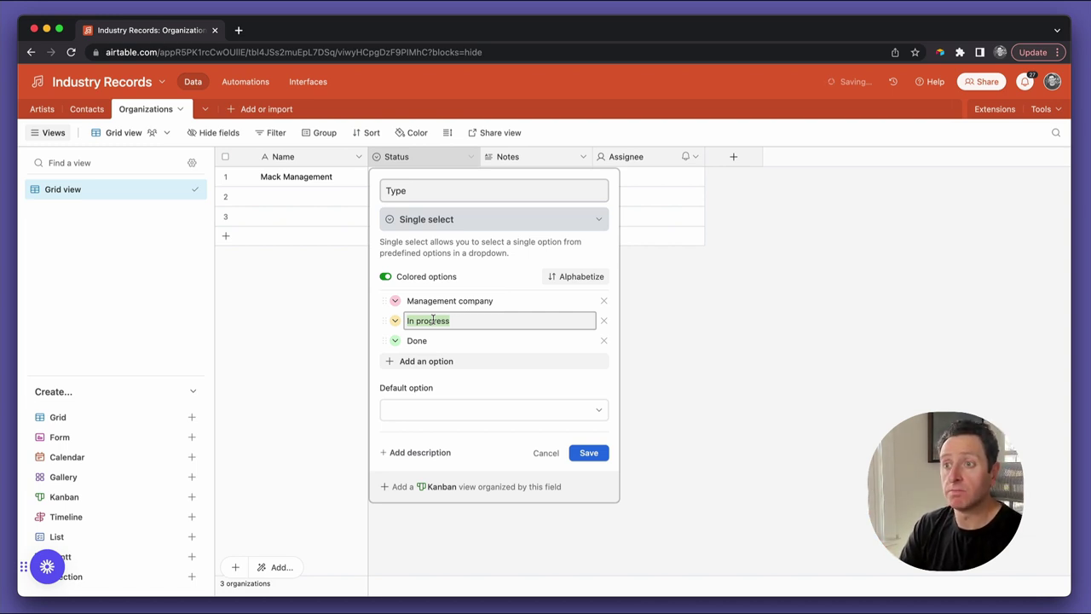
text(Booking agency)
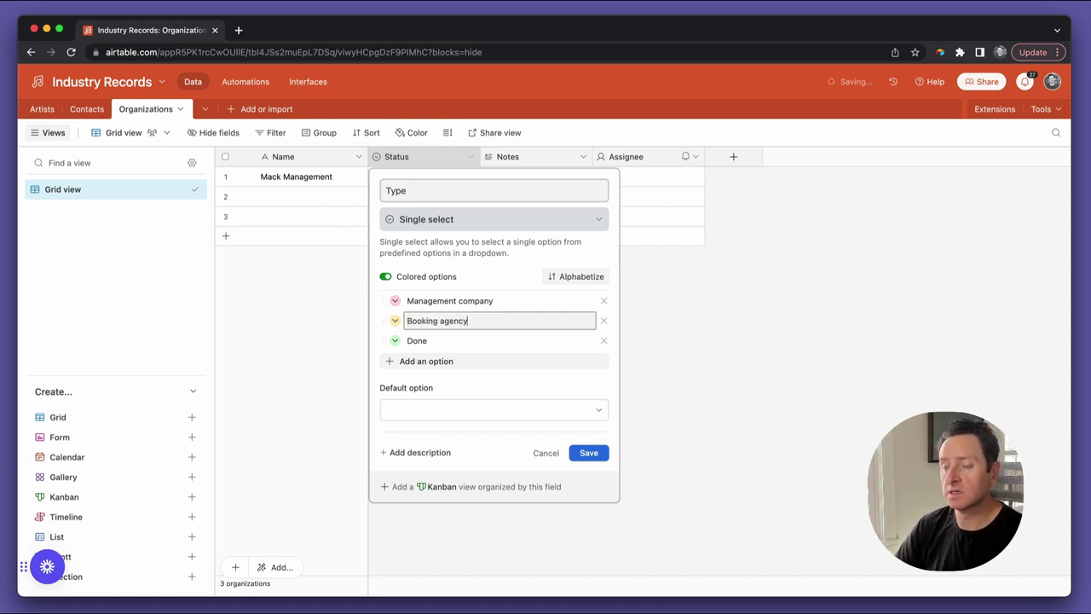
double_click(432, 341)
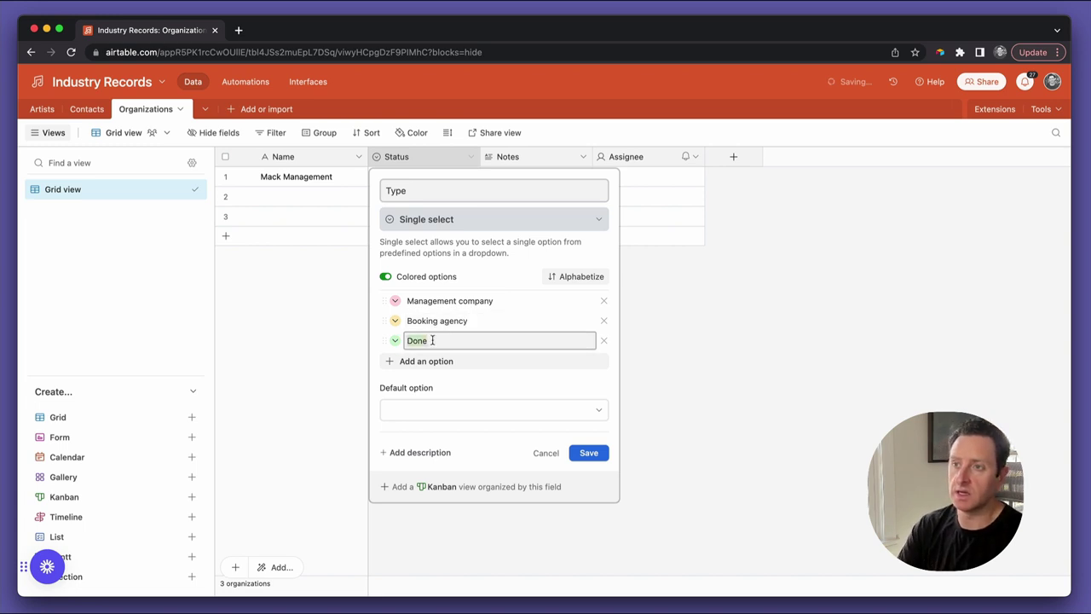
text(Law firm)
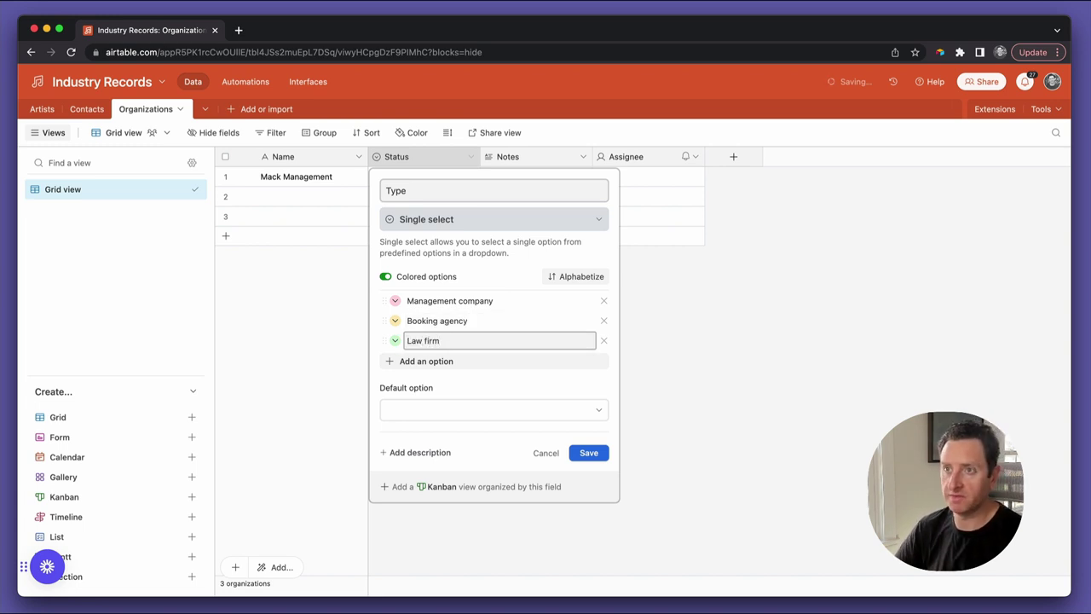
click(594, 453)
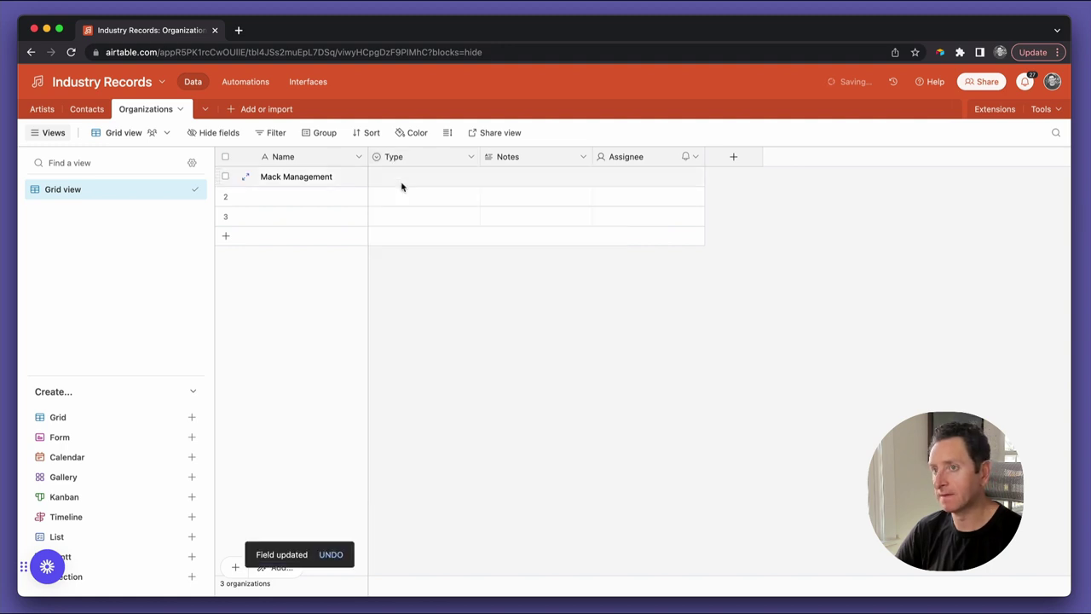
Set Mack Management's type to Management company
click(402, 184)
click(401, 184)
click(415, 241)
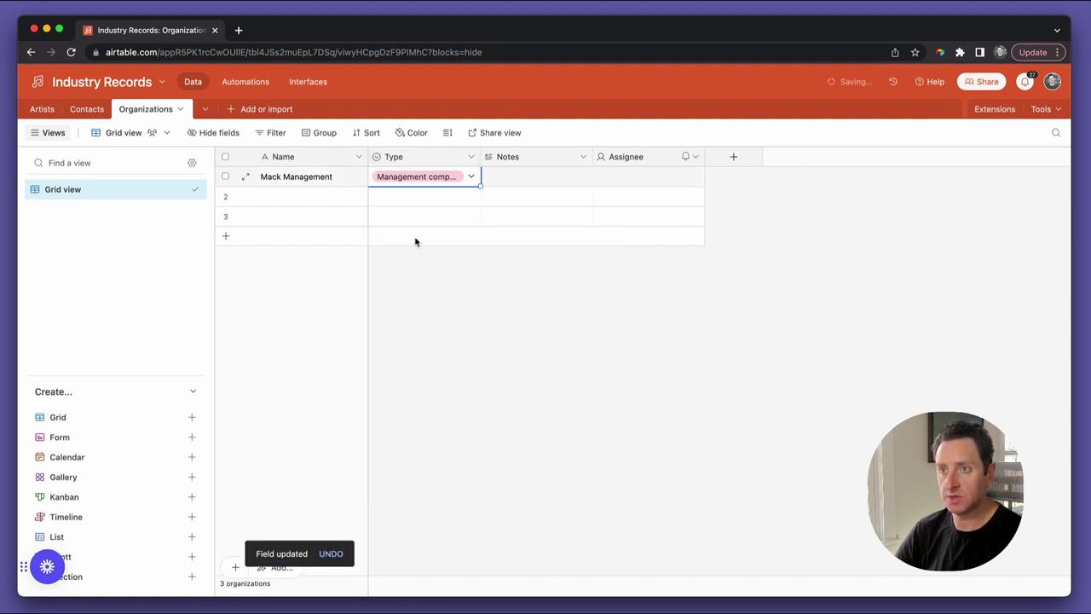
Add a second organization, Simpson Law LP, with type Law firm
click(322, 198)
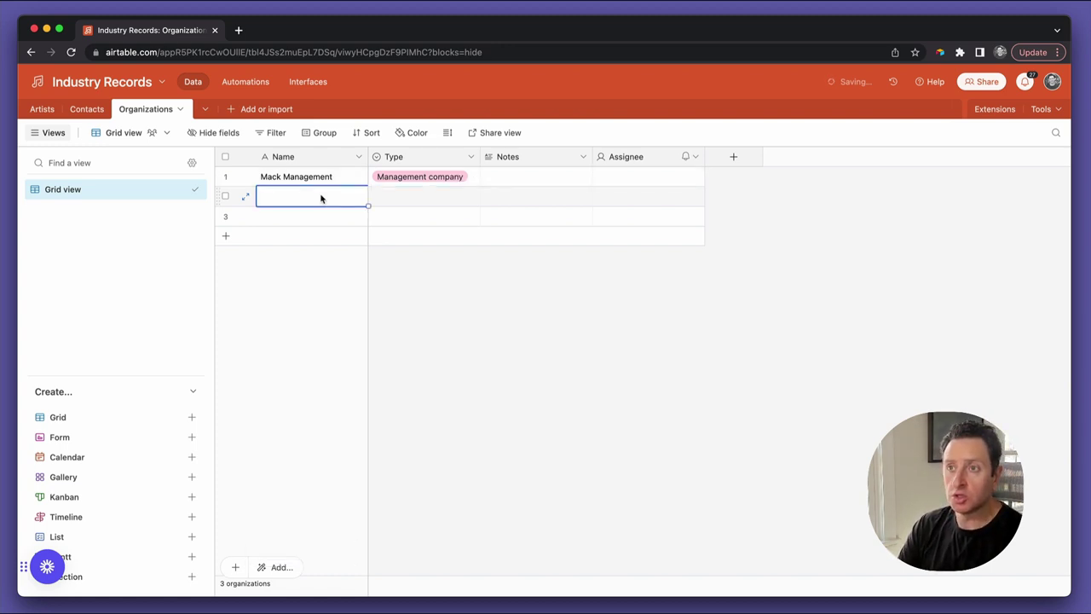
text(S)
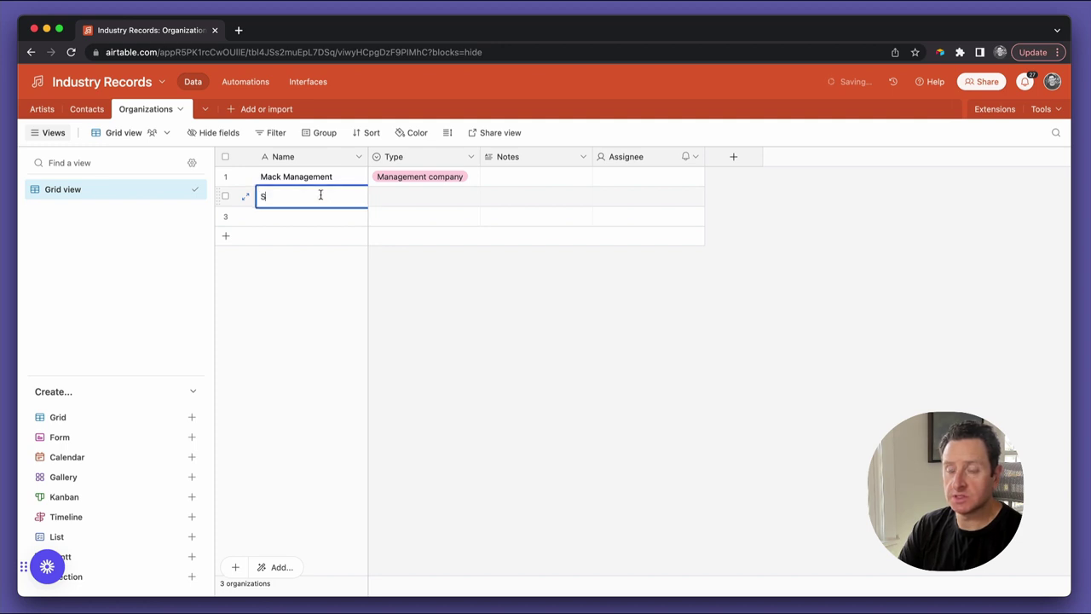
text(impson La)
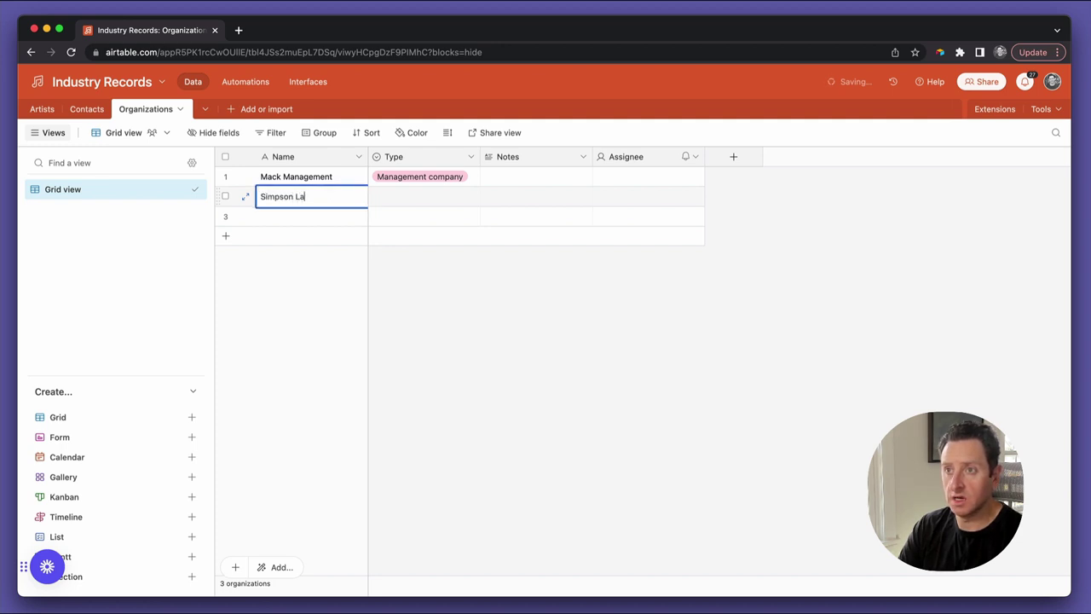
text(w LP)
key(Tab)
text(La)
key(Return)
click(418, 177)
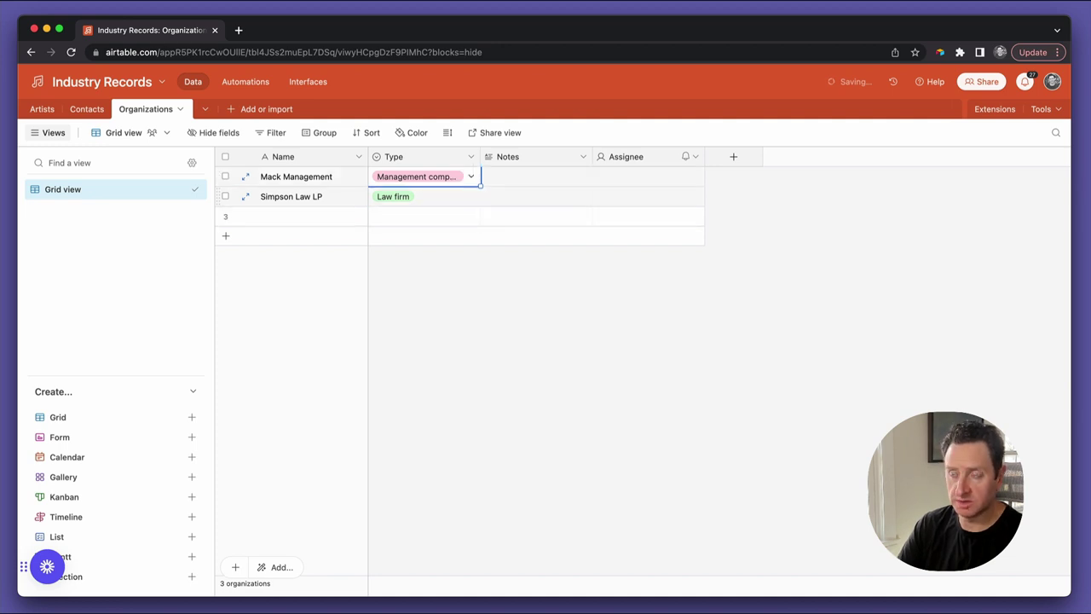
Convert the Notes field into a single line text field named Street
double_click(518, 160)
click(546, 220)
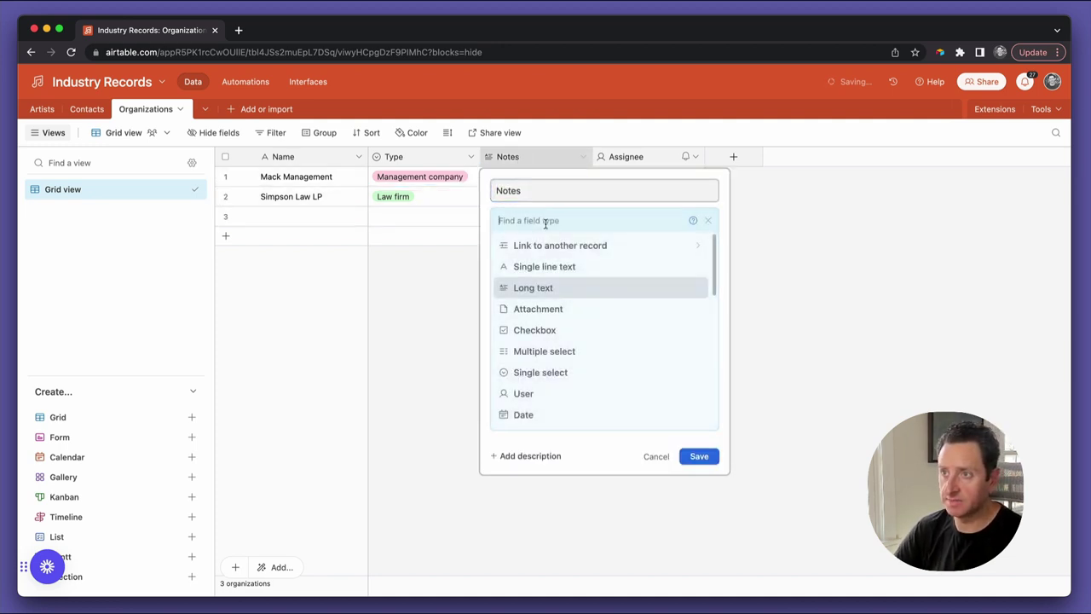
click(565, 266)
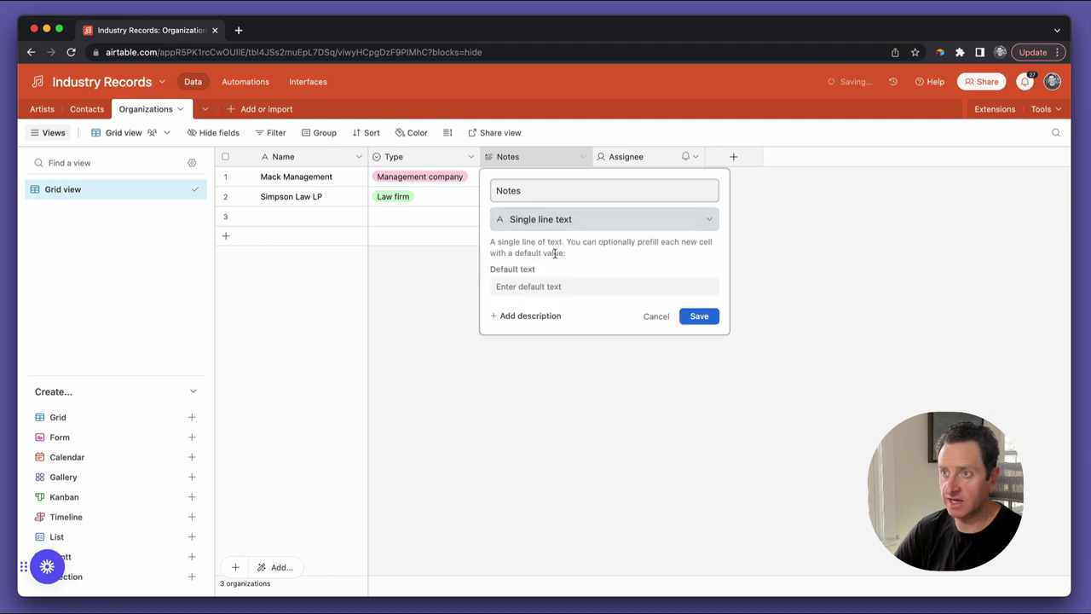
click(536, 192)
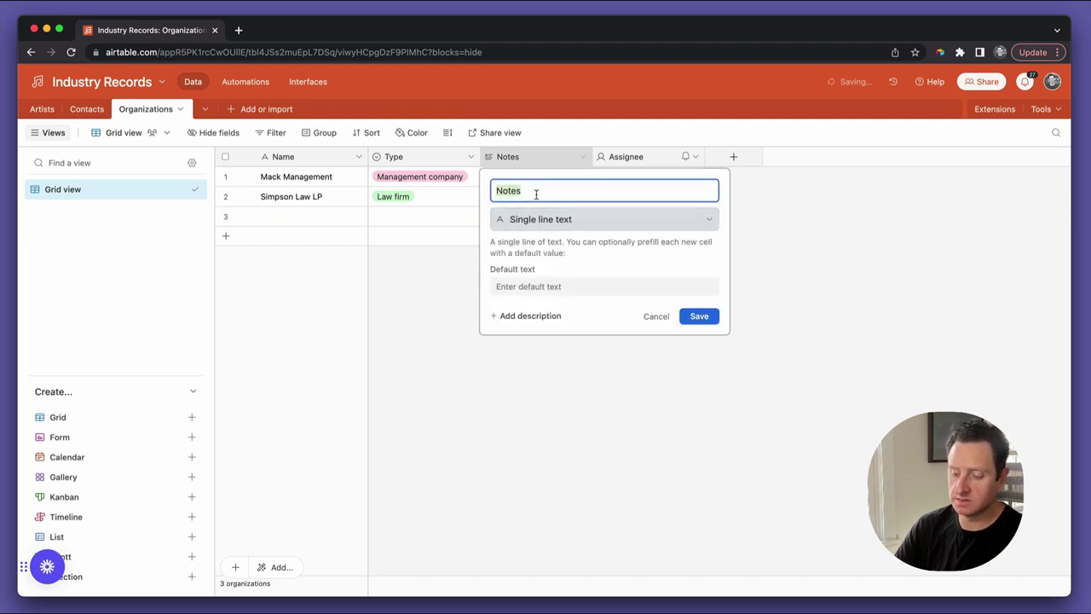
text(Str)
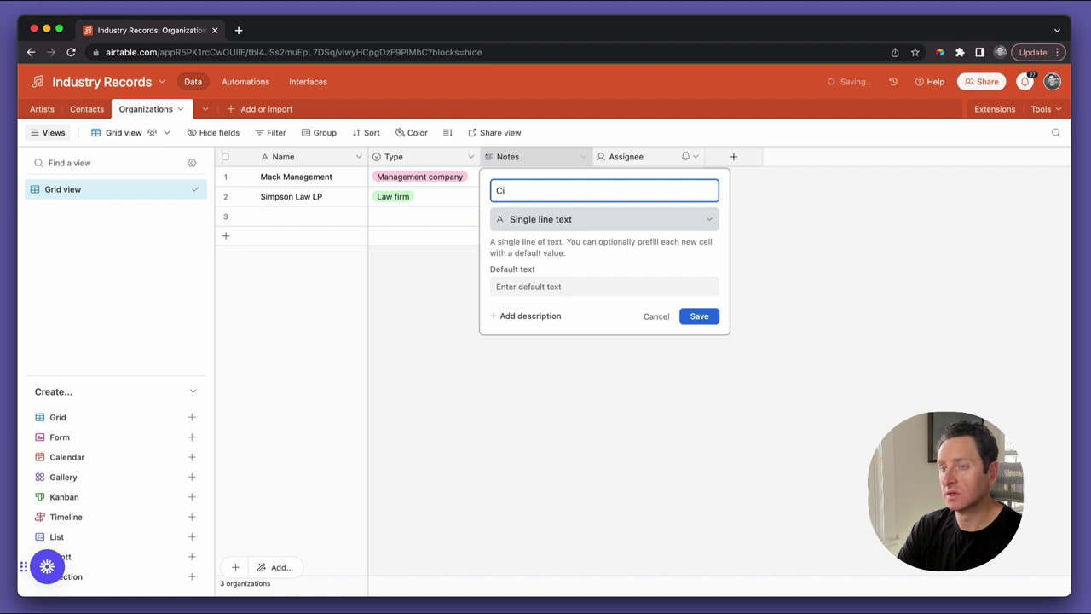
text(eet)
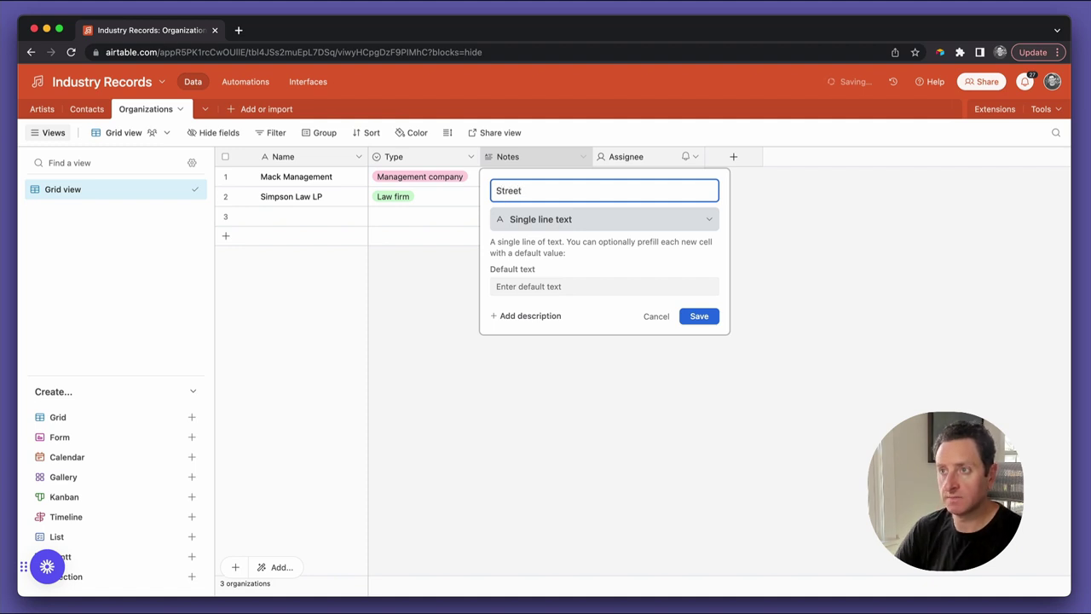
click(700, 318)
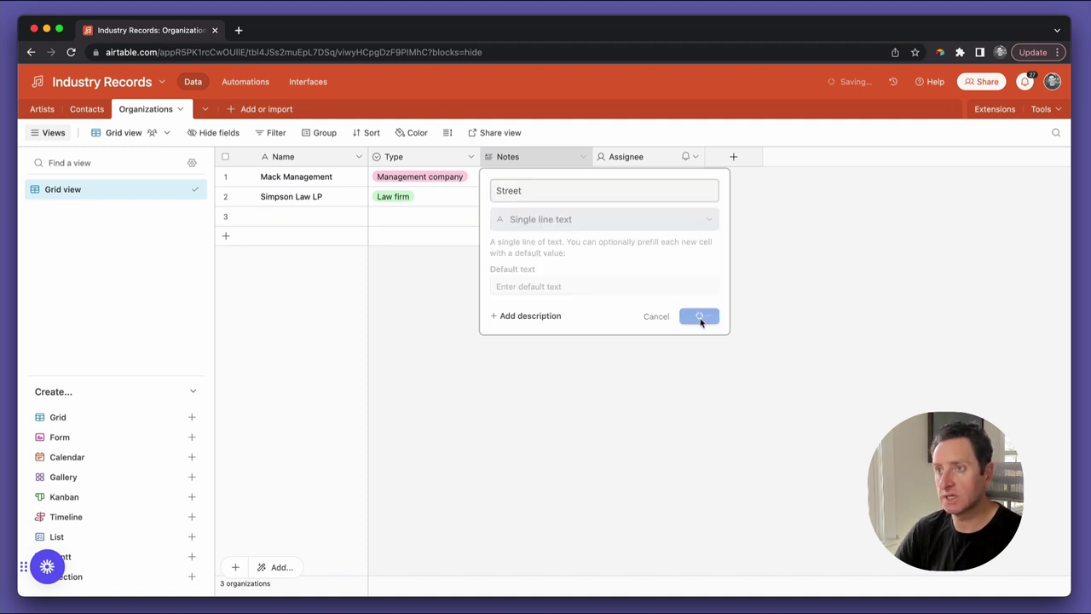
Duplicate the Street field into copies named City and State
click(584, 157)
click(575, 220)
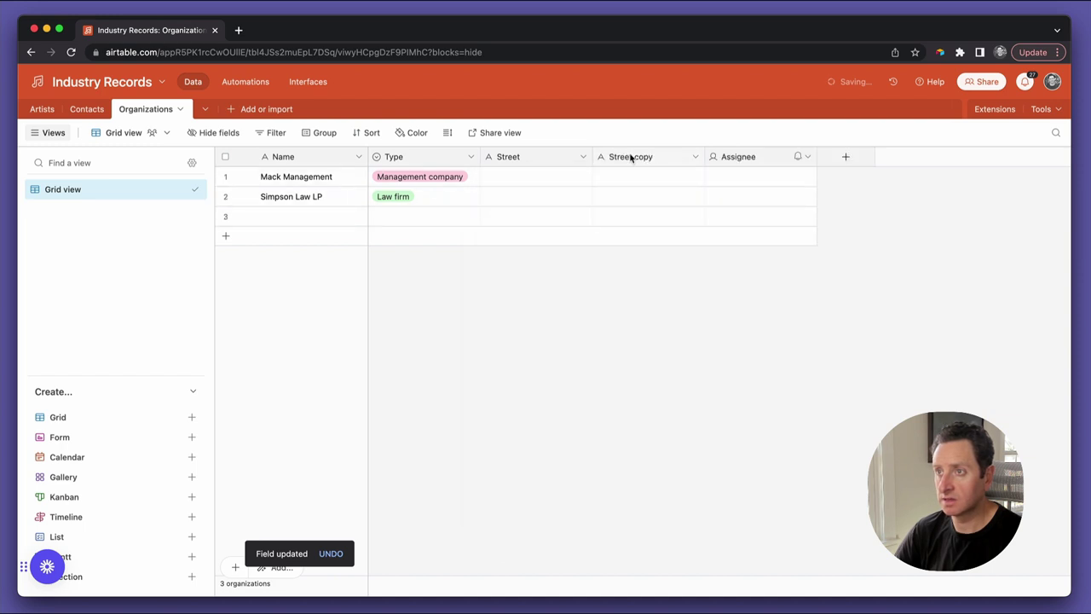
double_click(630, 158)
text(City)
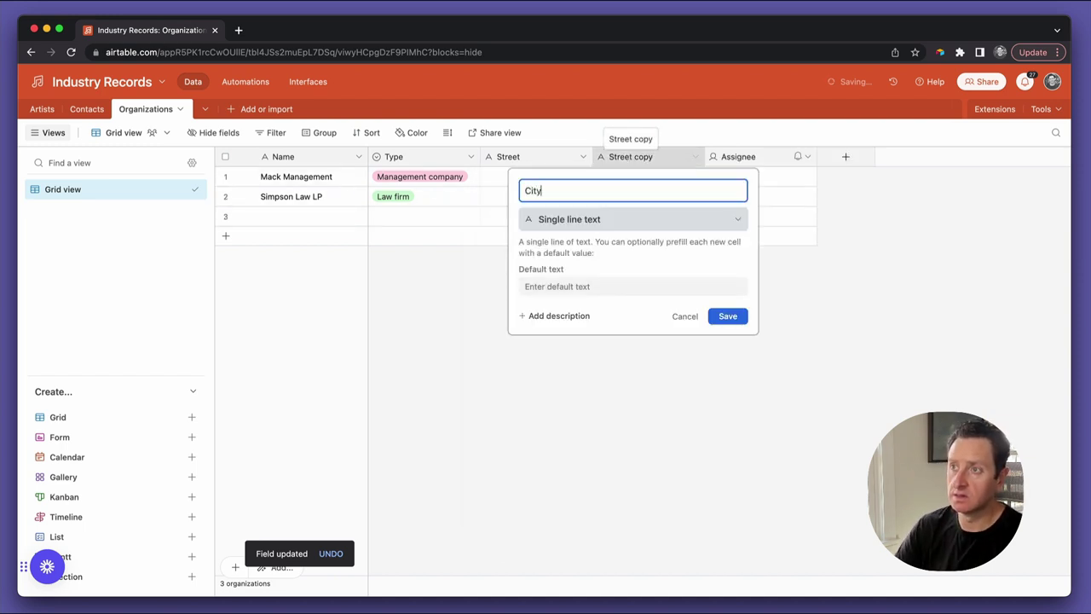
click(716, 321)
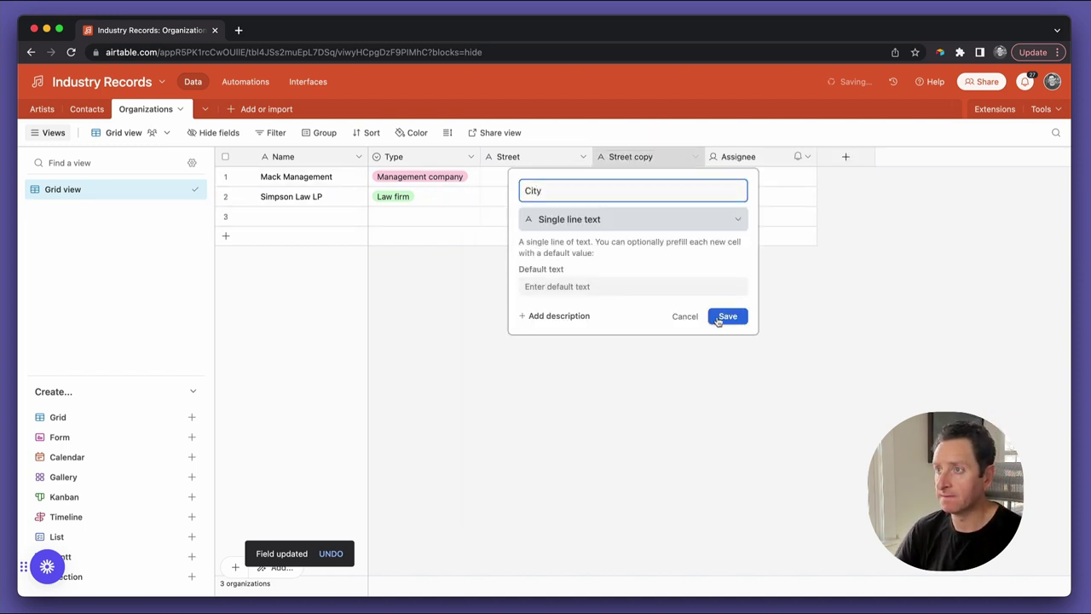
click(695, 158)
key(Escape)
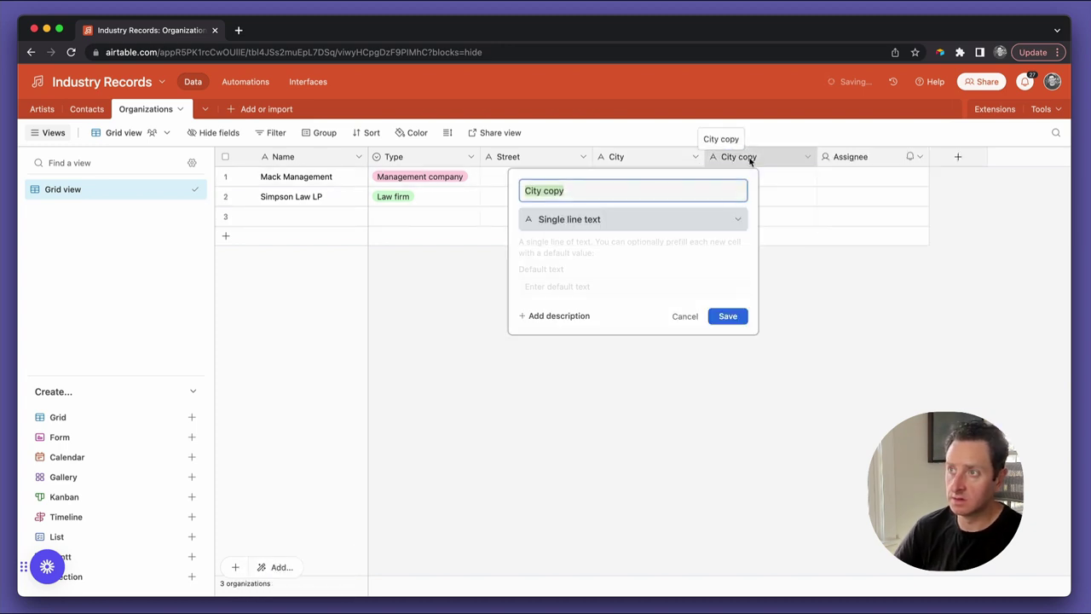
text(State)
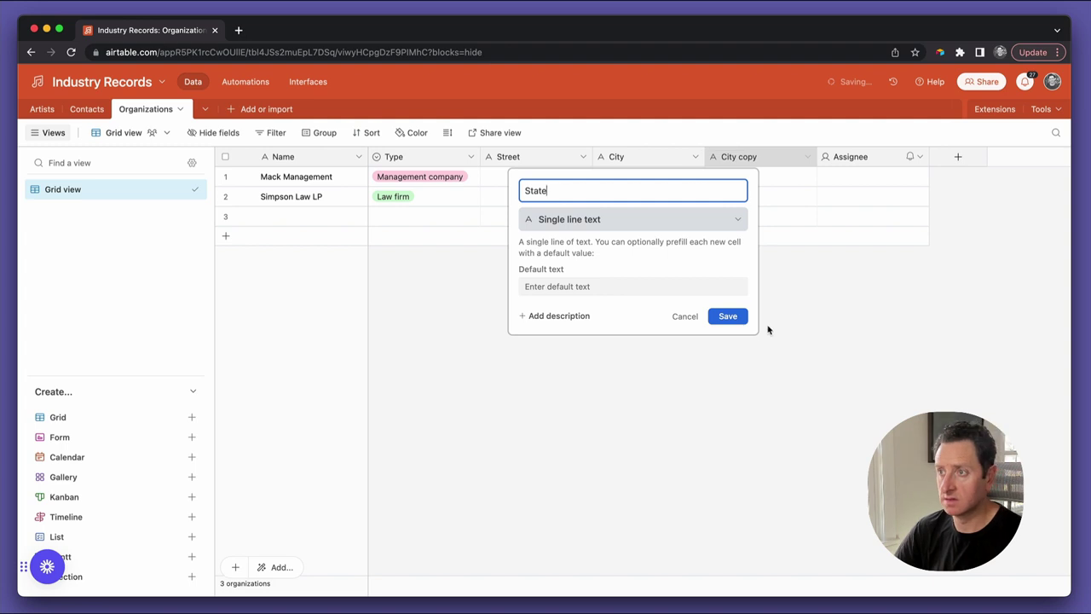
click(738, 322)
Add a Zip copy of the State field and delete the Assignee field
click(808, 158)
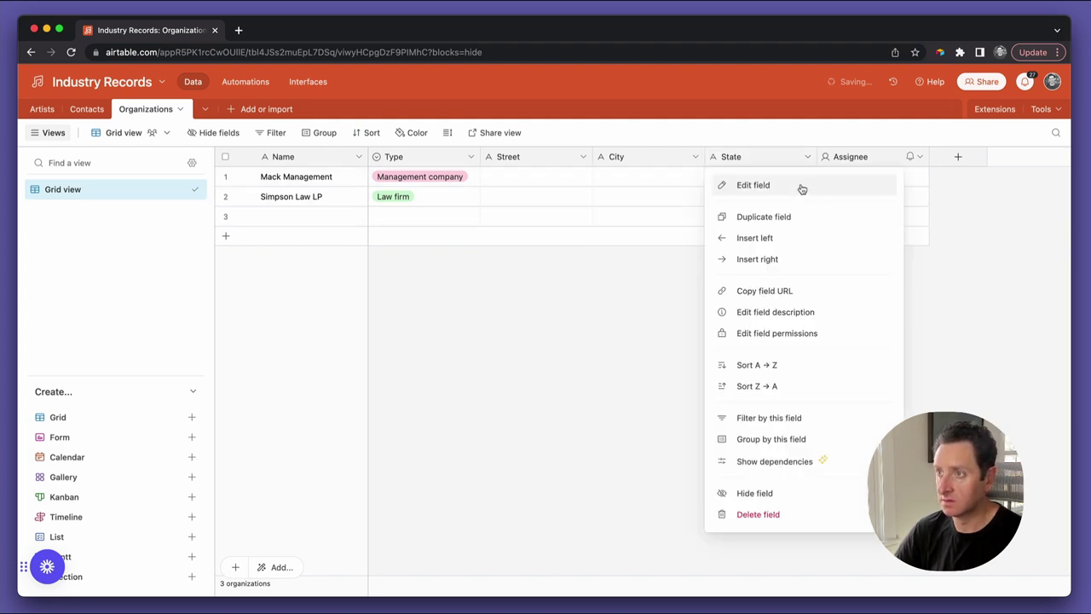
key(Escape)
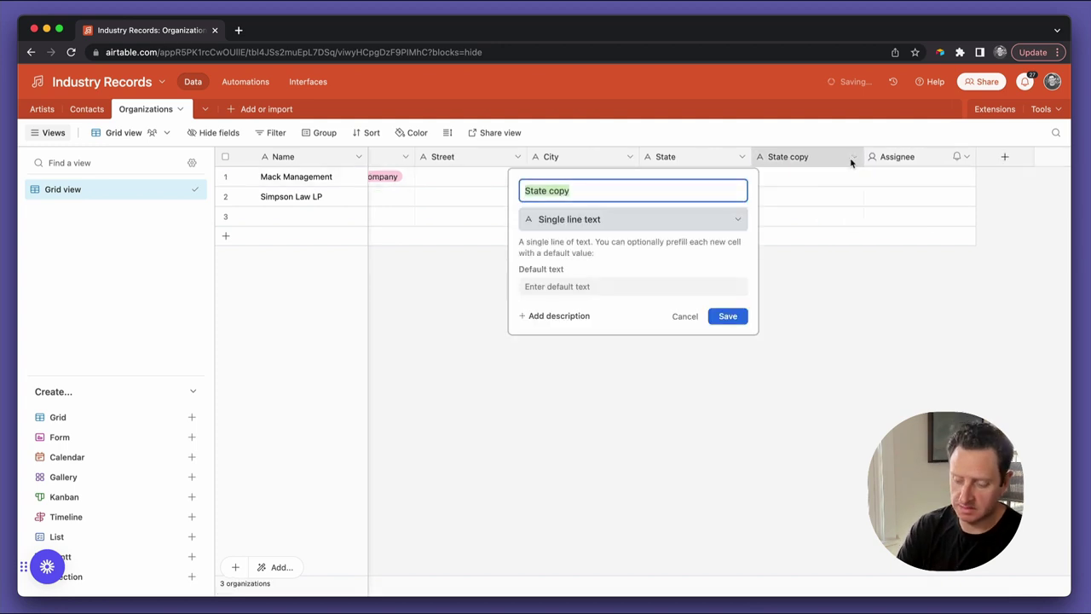
text(Zip)
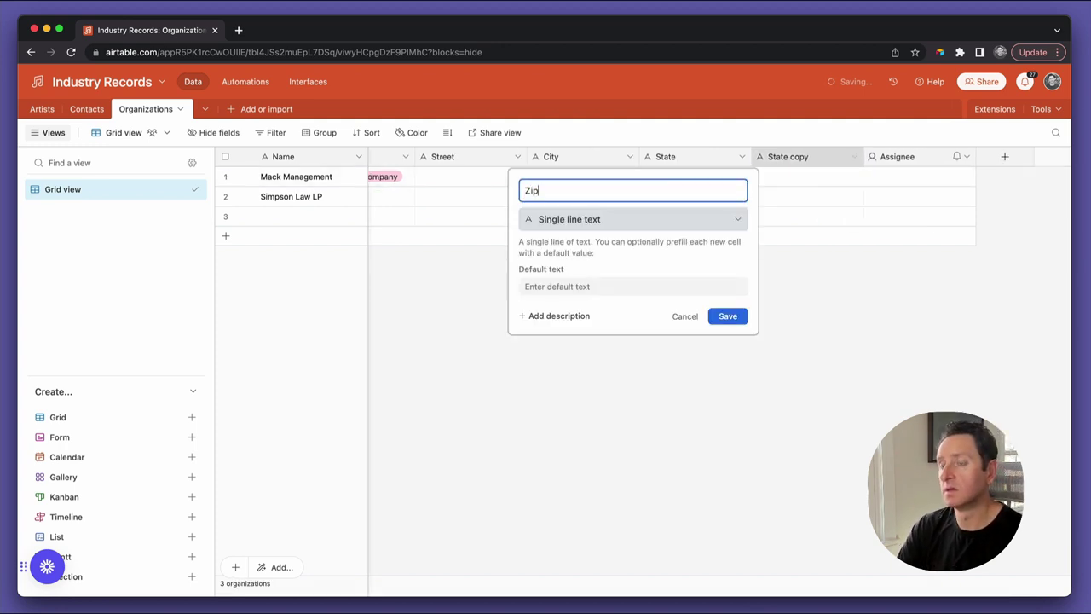
click(725, 319)
click(961, 158)
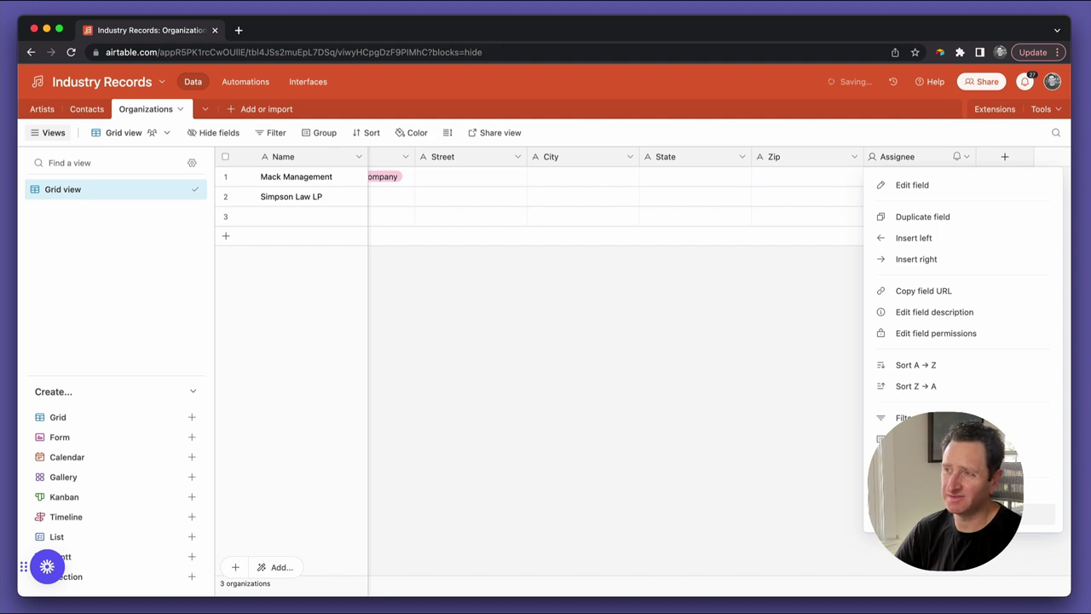
key(Escape)
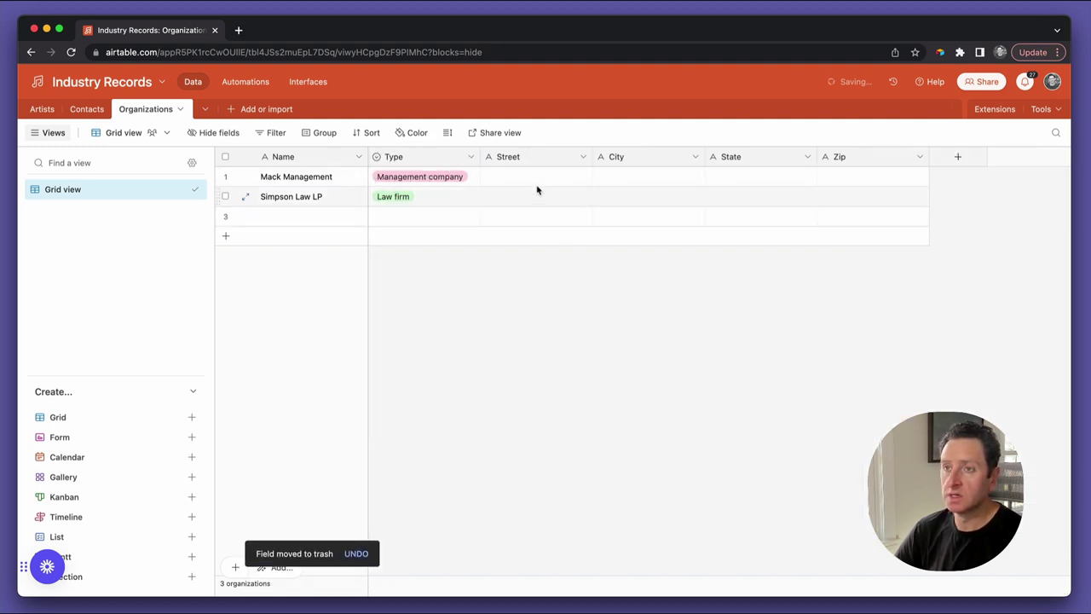
Enter Mack Management's address: 123 Main Street, New York, NY 10011
click(539, 177)
text(123)
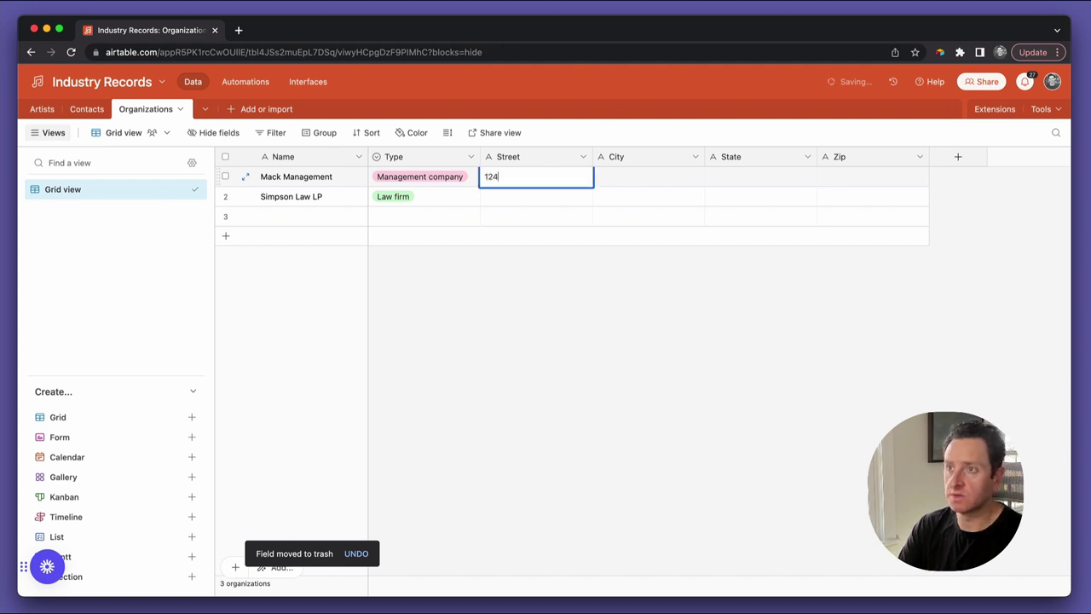
text( Main Street)
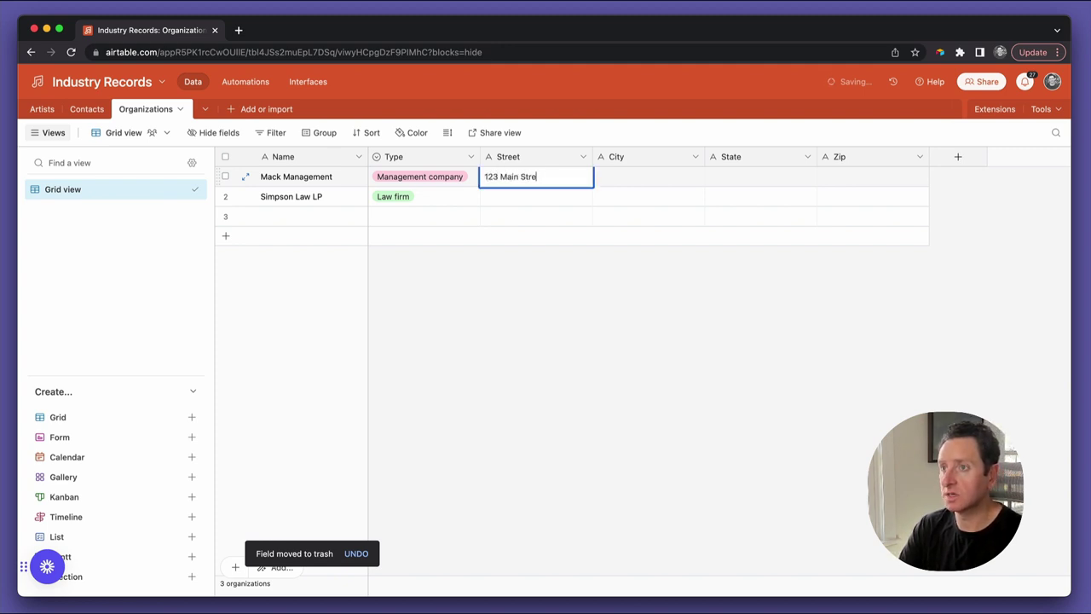
key(Tab)
text(New York)
key(Tab)
text(NY)
key(Tab)
text(10001)
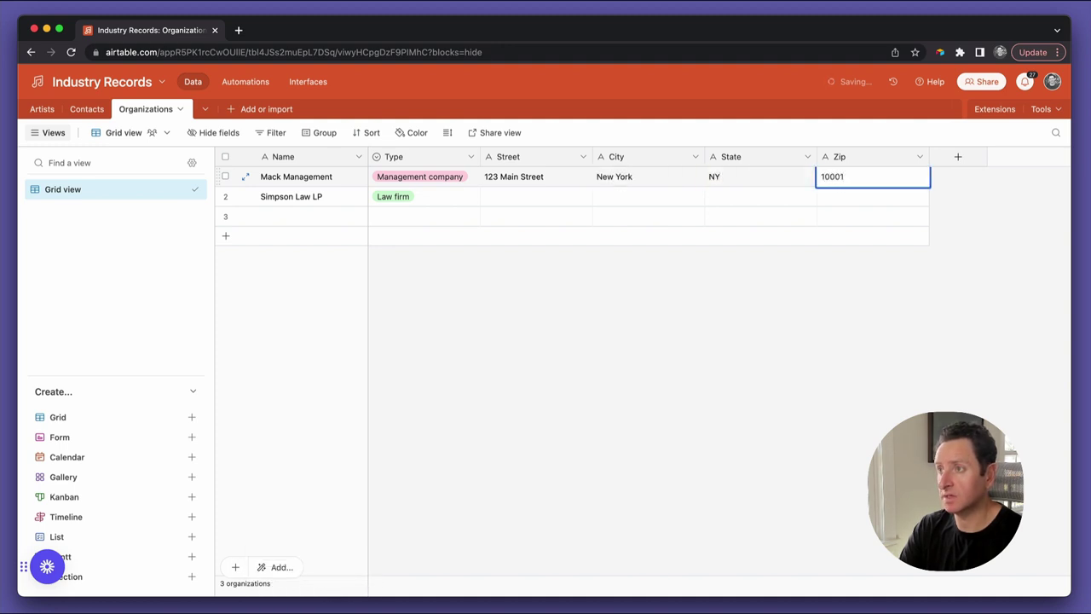
key(BackSpace)
key(BackSpace)
text(11)
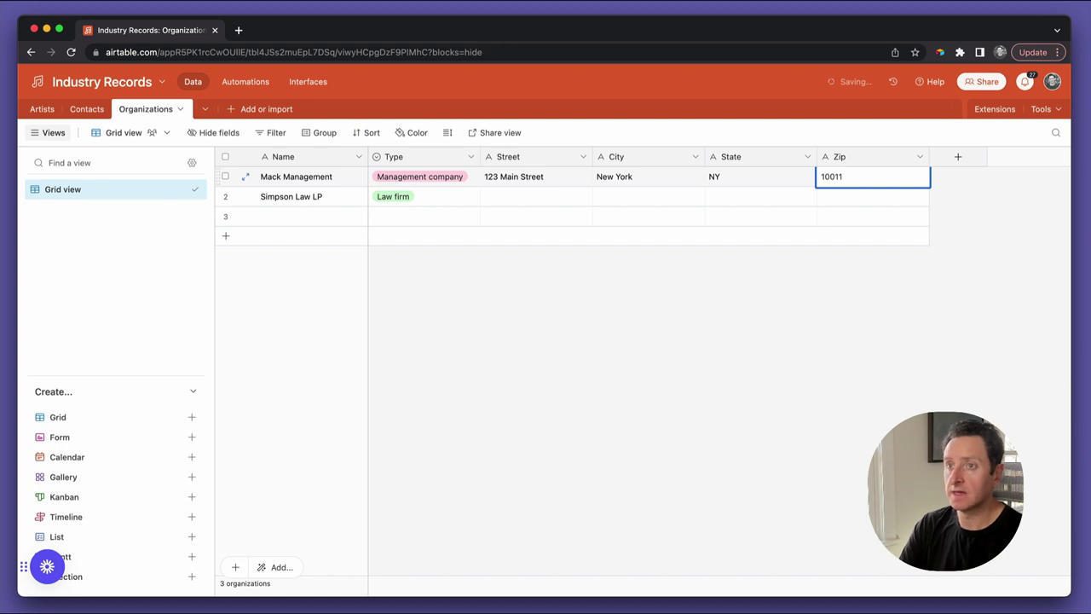
key(Return)
Enter Simpson Law LP's address: 456 South Road, Boston, MA 01234
key(Left)
key(Left)
key(Left)
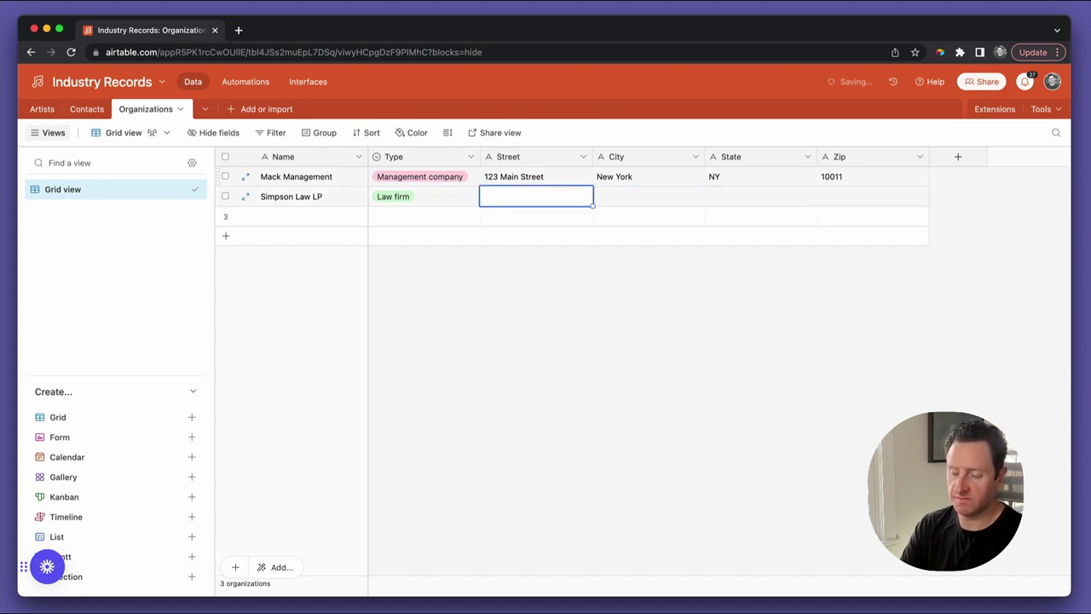
text(456)
text( South Ro)
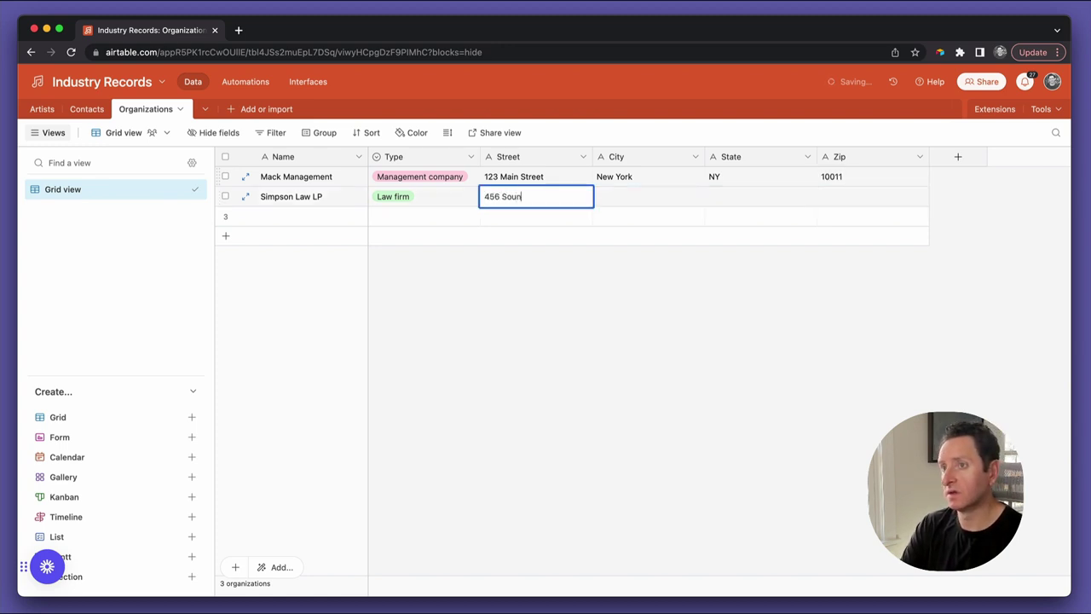
text(ad)
key(Tab)
text(Boston)
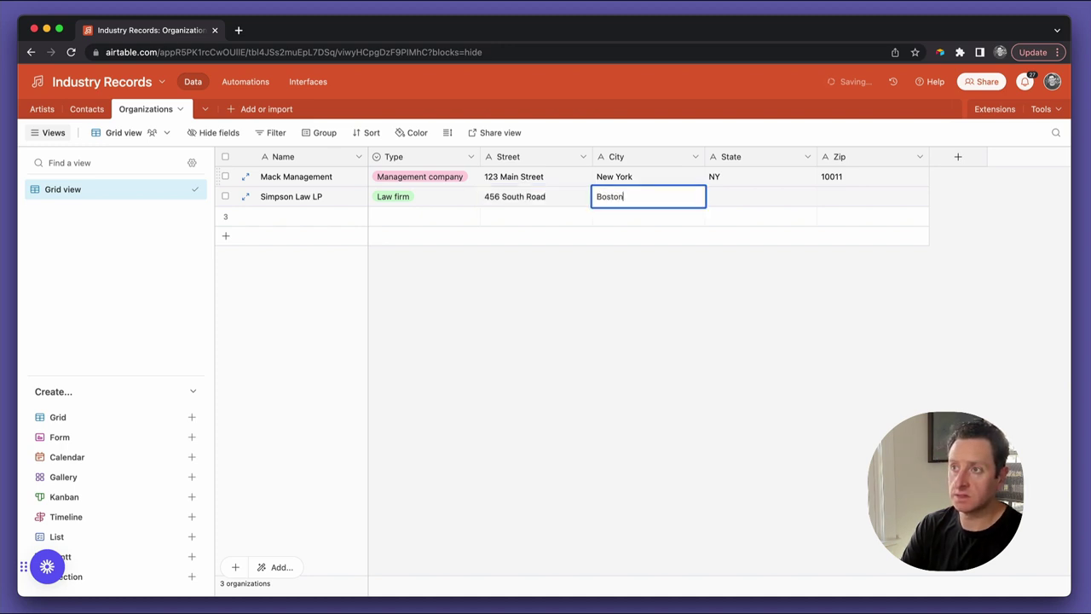
key(Tab)
text(MA)
key(Tab)
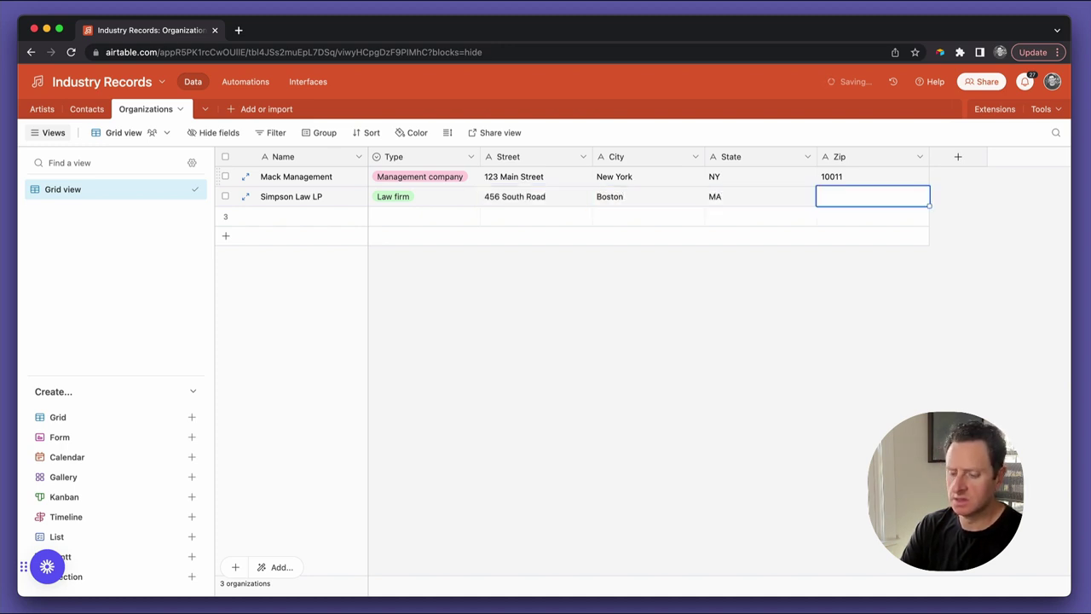
text(01234)
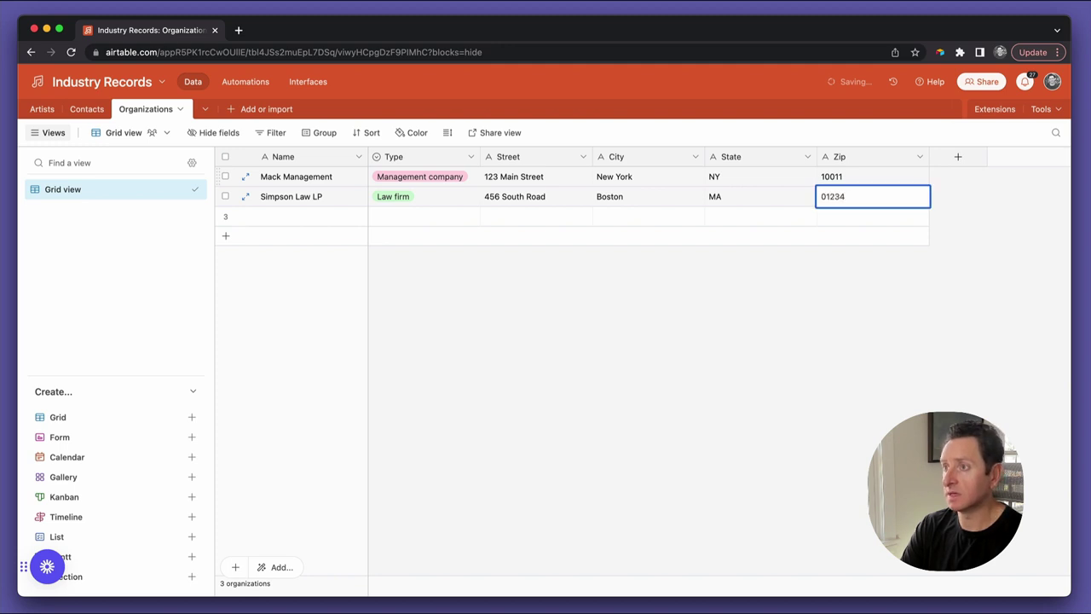
click(580, 409)
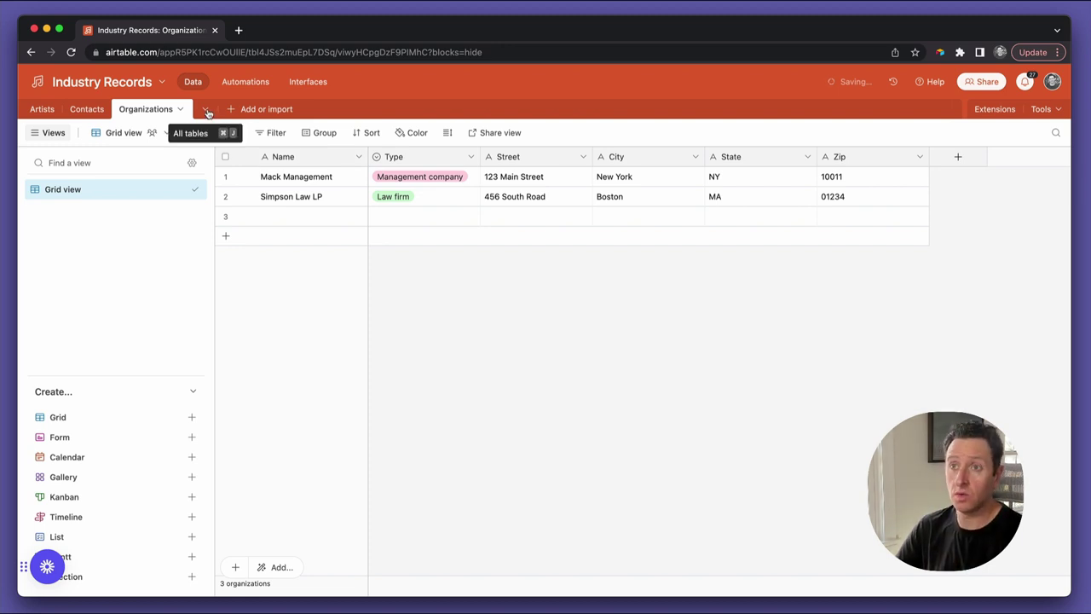
Create a blank table in Industry Records named 'Releases'
click(230, 111)
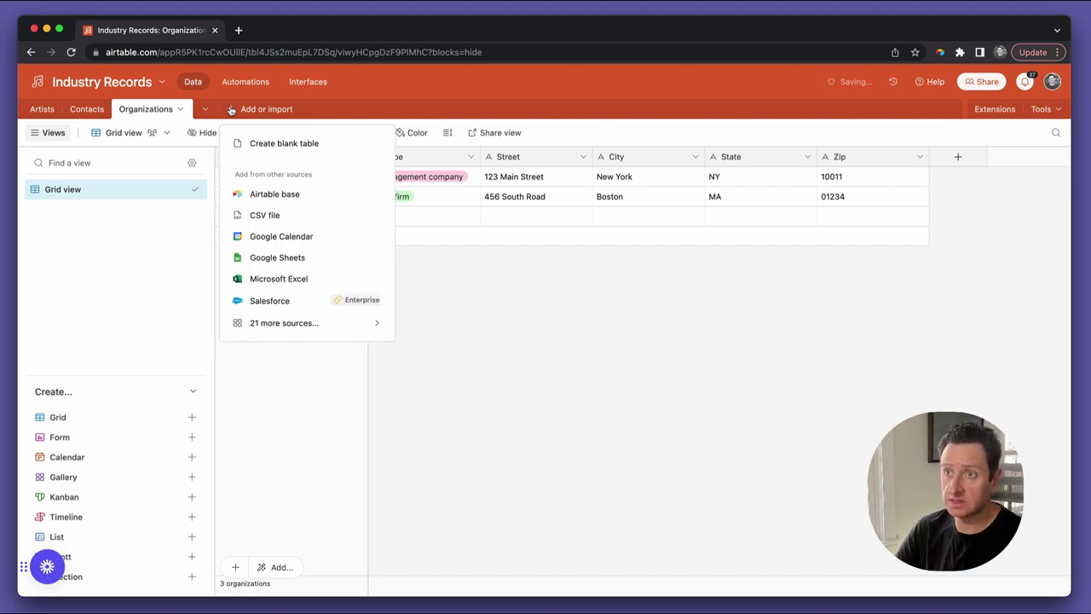
click(262, 145)
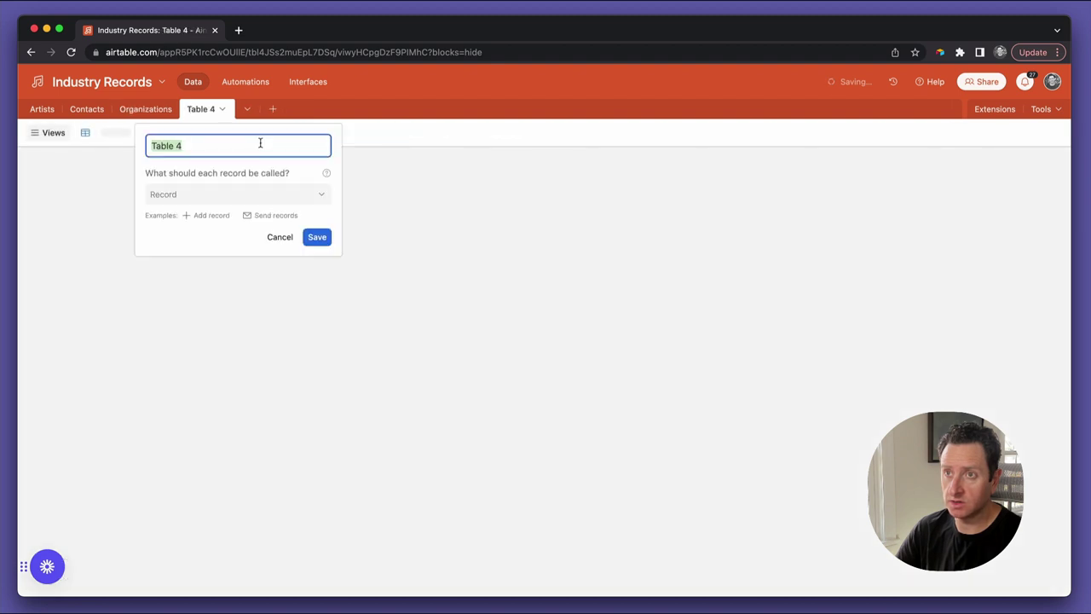
text(Releases)
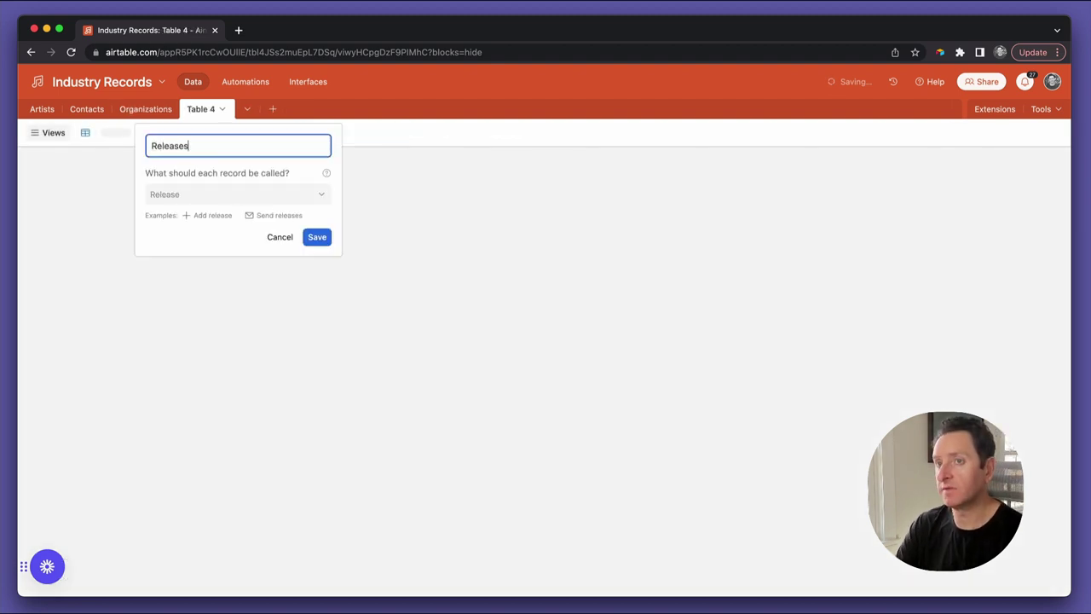
click(314, 237)
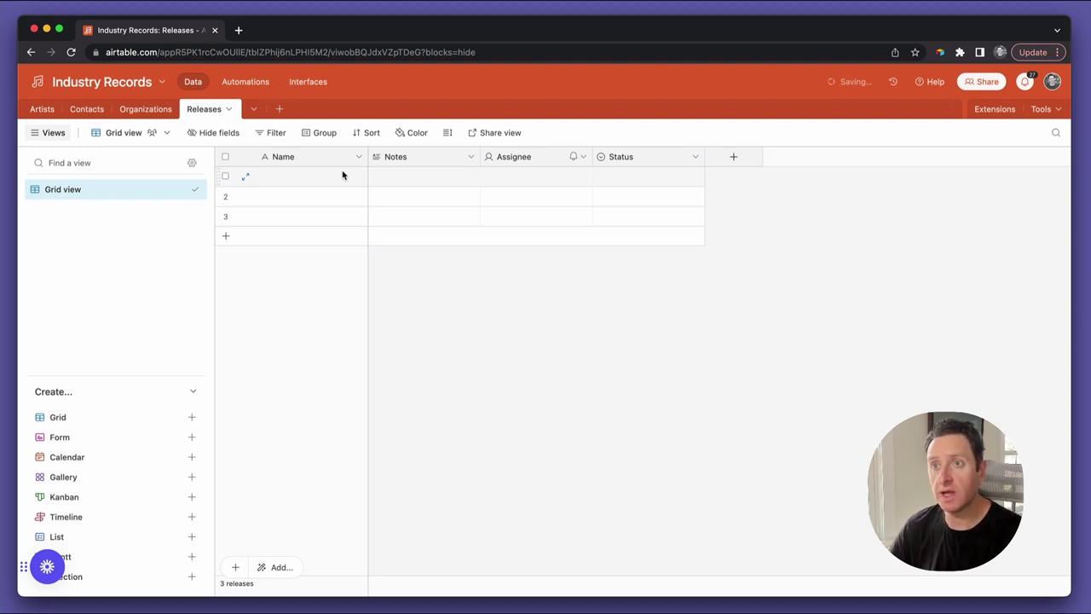
Rename the Releases Notes field to Title and change it from Long text to Single line text
double_click(412, 159)
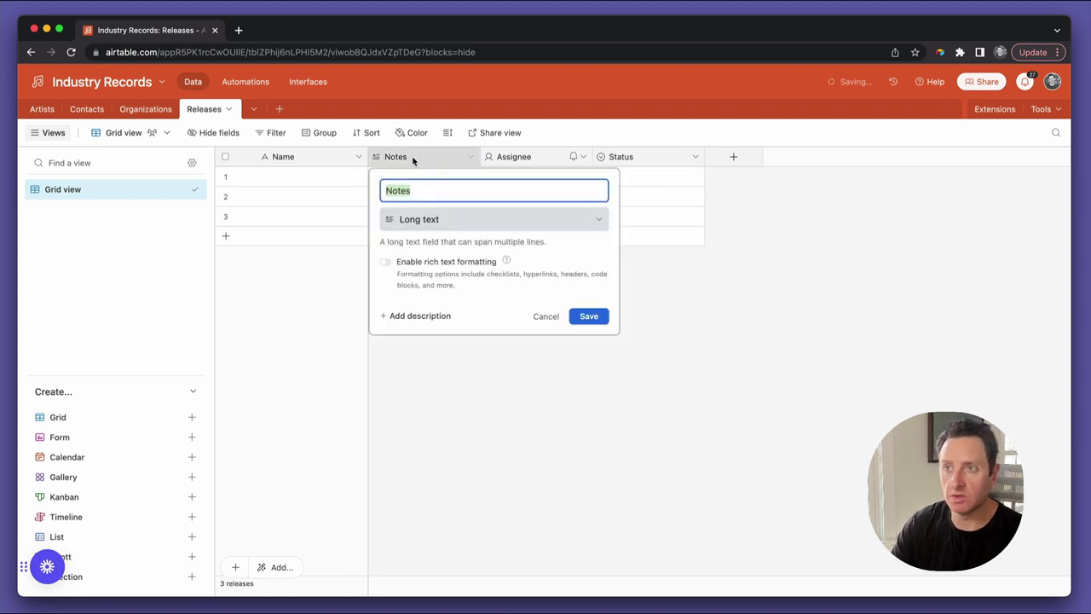
text(Title)
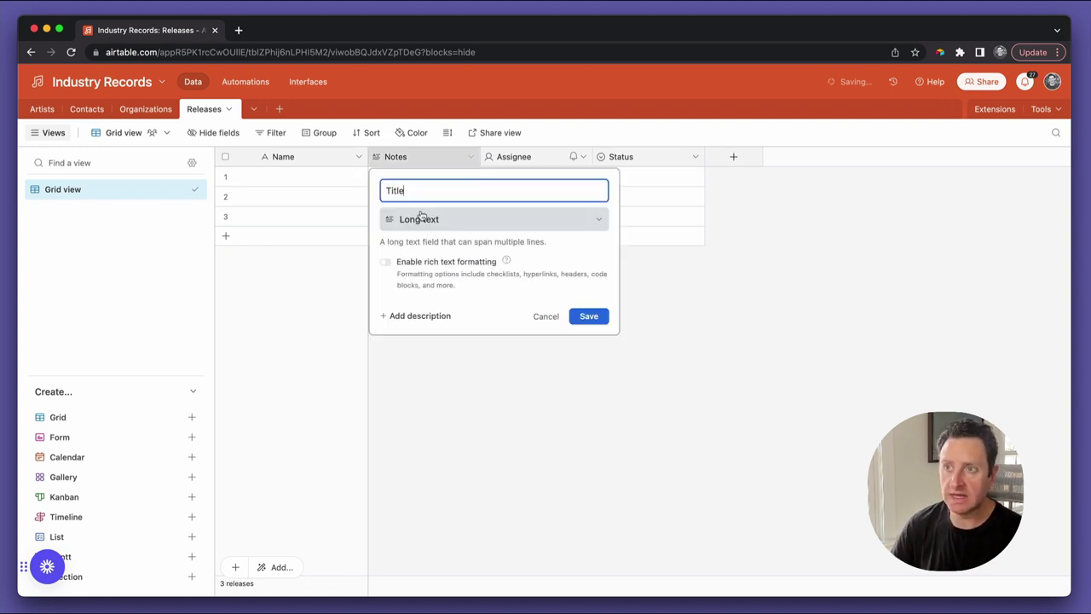
click(419, 219)
click(427, 267)
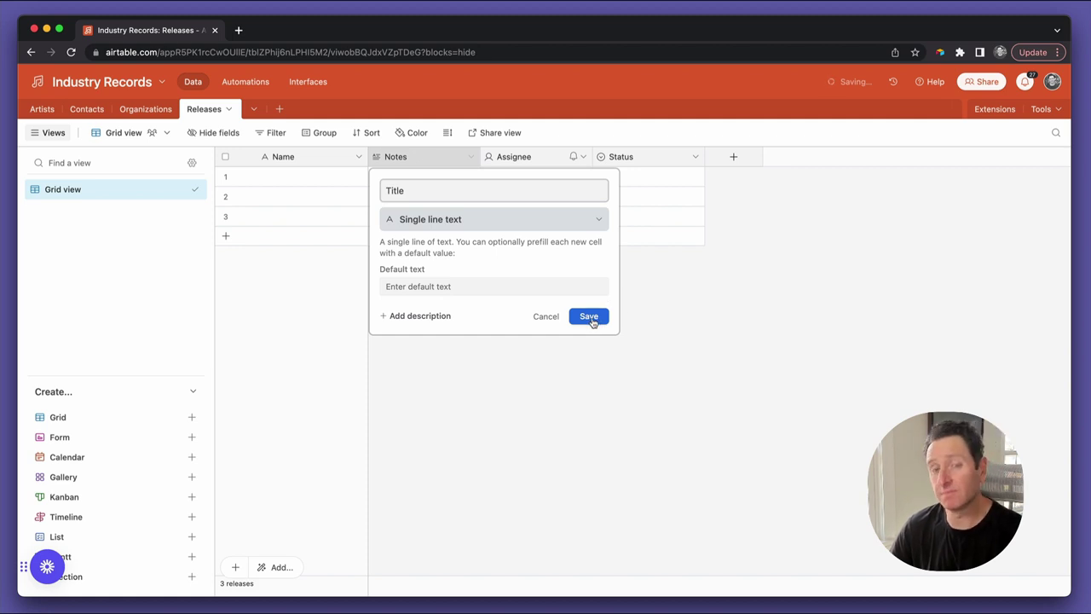
click(589, 316)
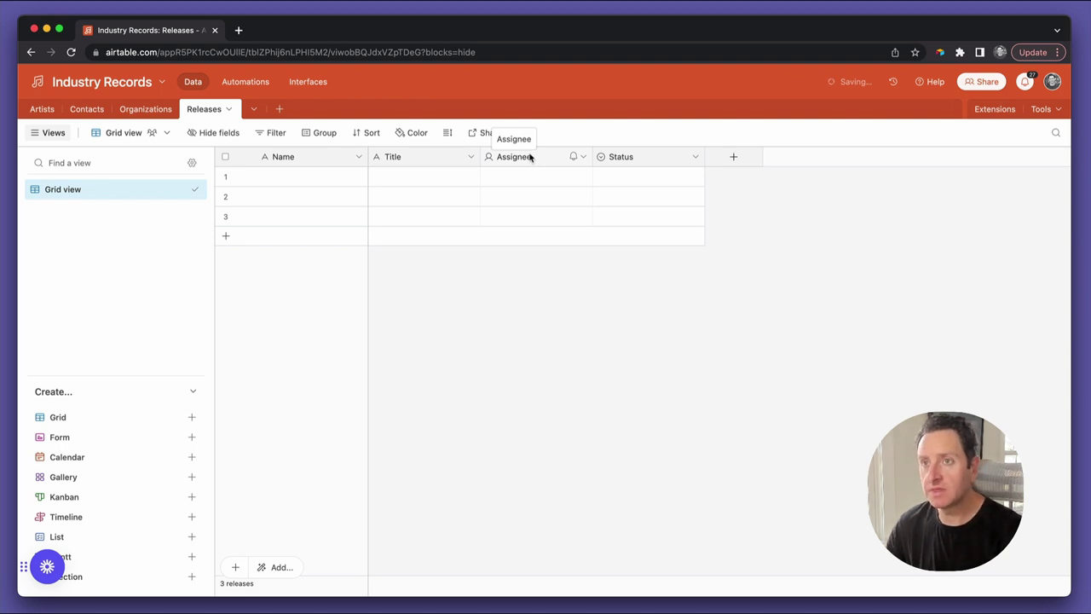
click(529, 157)
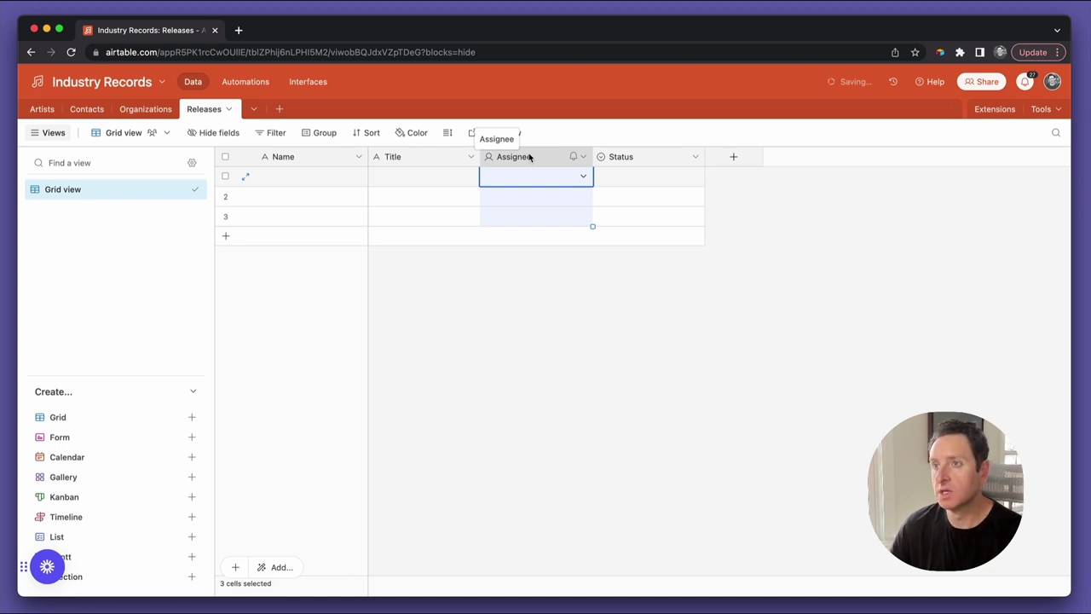
Turn Assignee into an Artist field linking to Artists, one record only
double_click(530, 157)
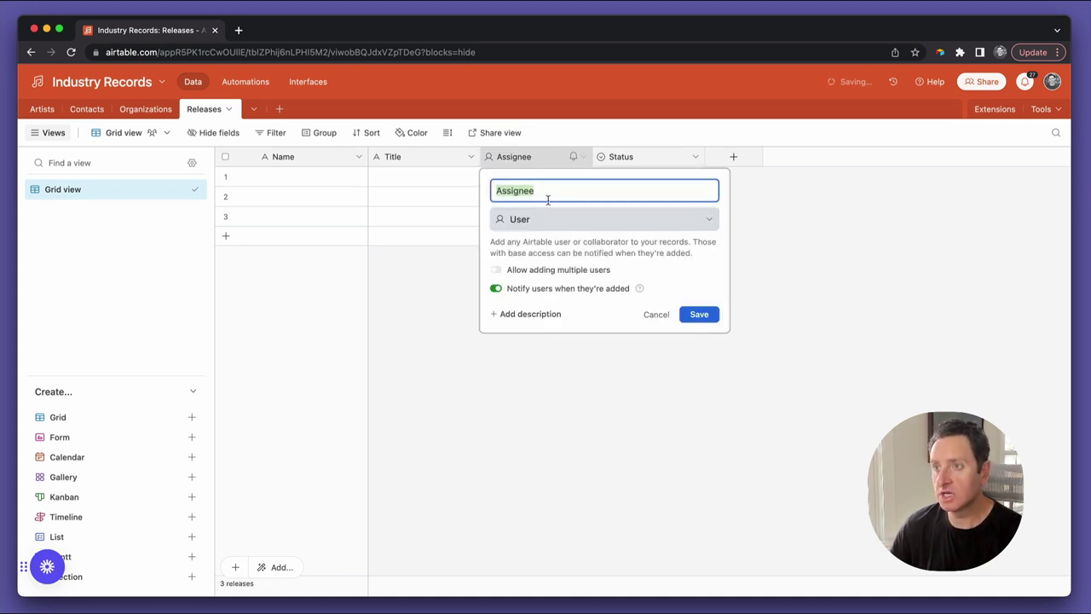
click(546, 219)
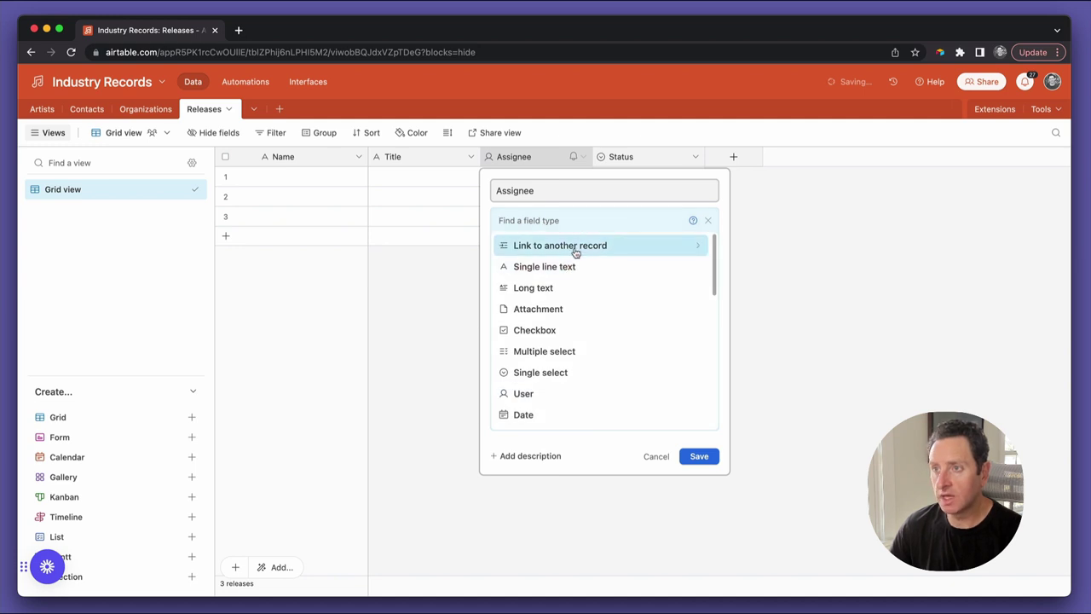
click(573, 248)
click(535, 191)
text(Artist)
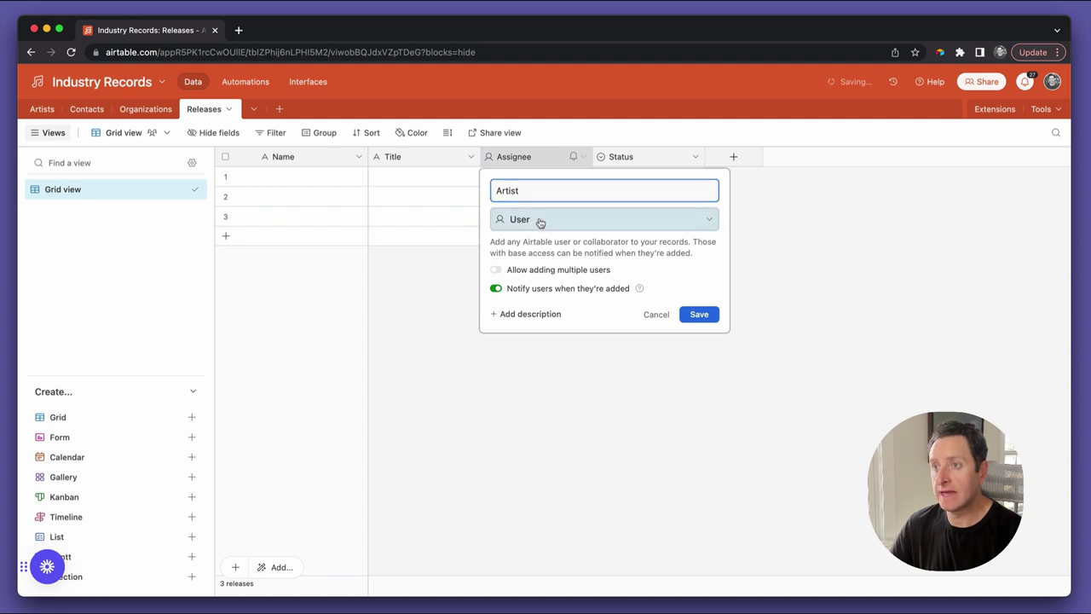
click(538, 219)
click(551, 244)
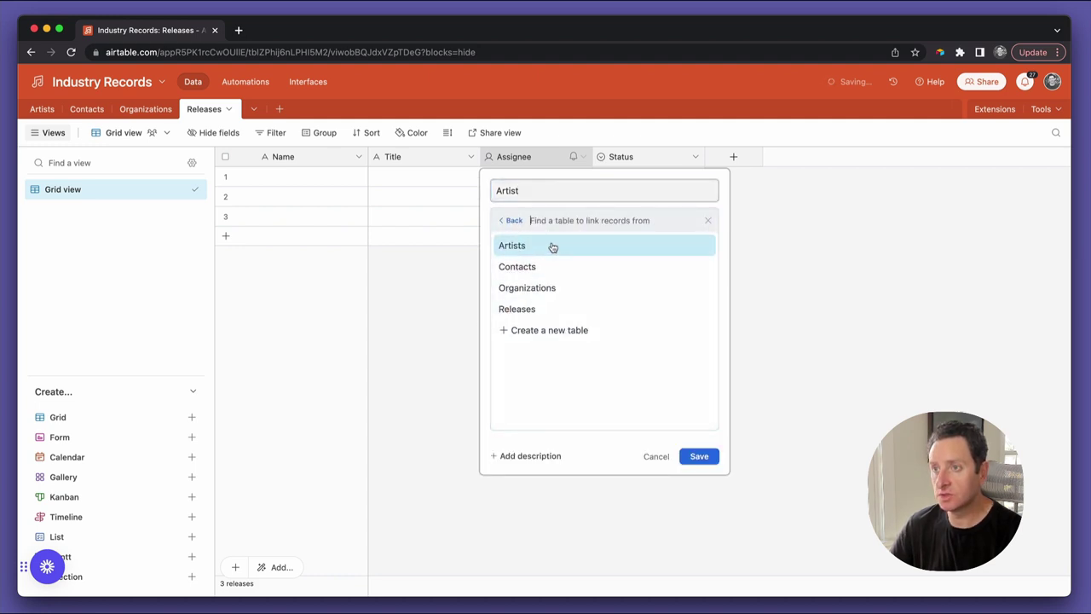
click(553, 244)
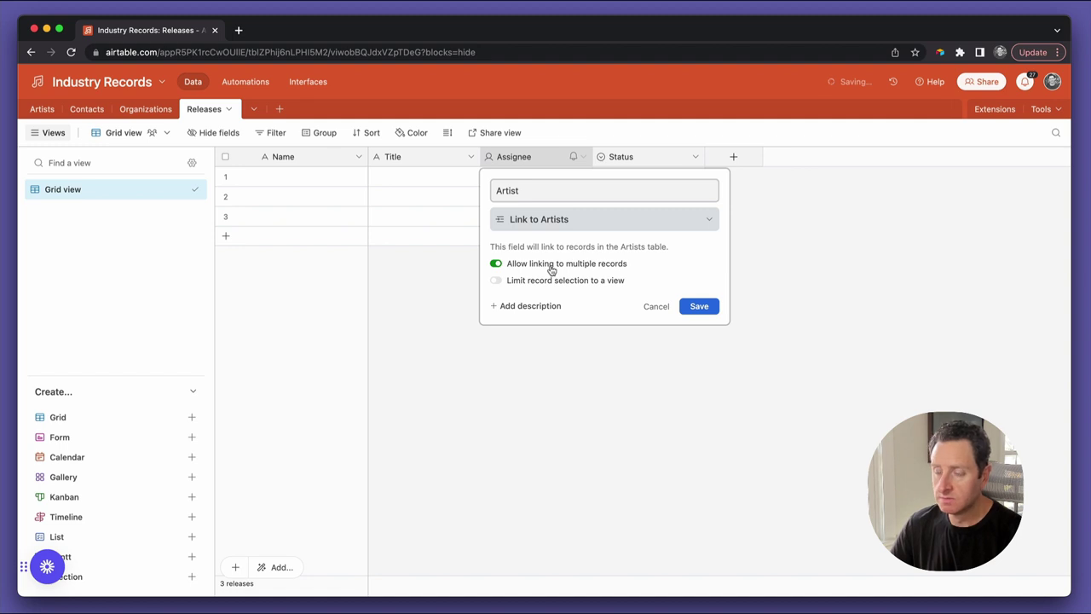
click(552, 267)
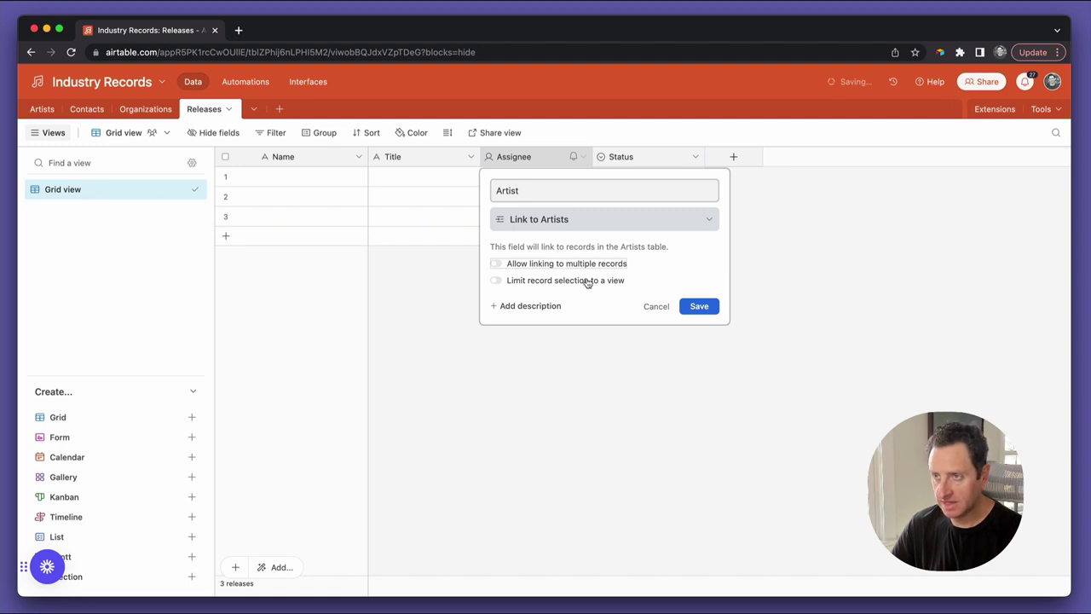
click(691, 307)
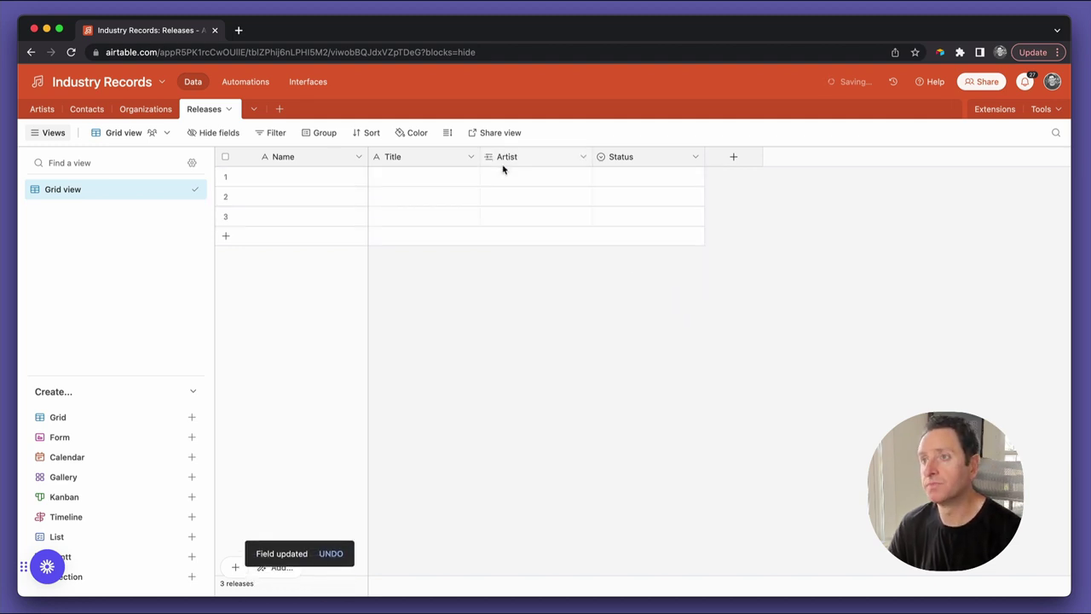
Change the Status field's type to Date and rename it 'Release date'
double_click(634, 159)
text(Date)
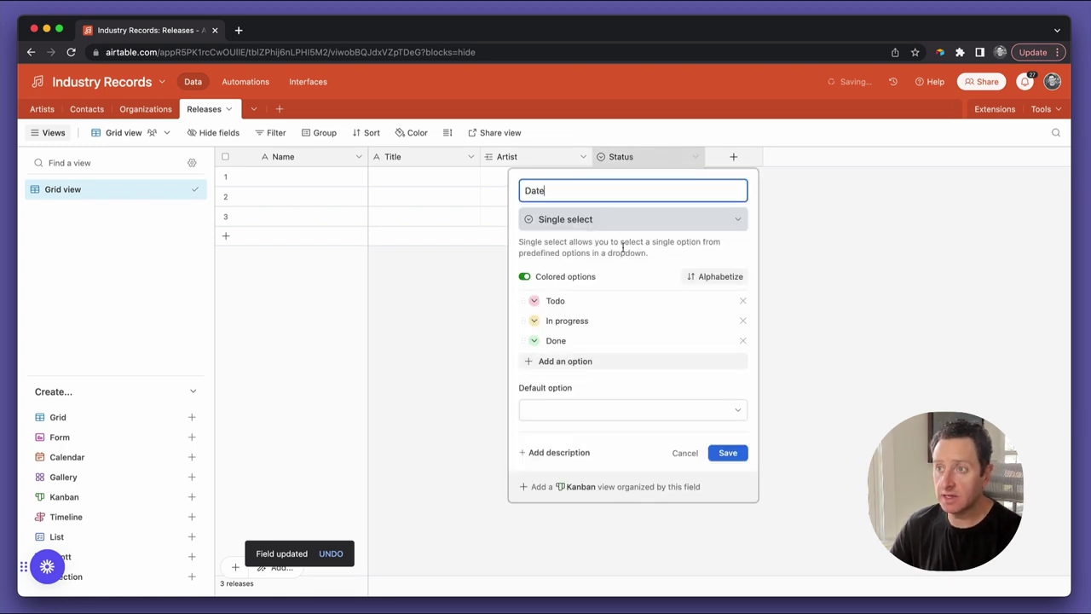
click(604, 218)
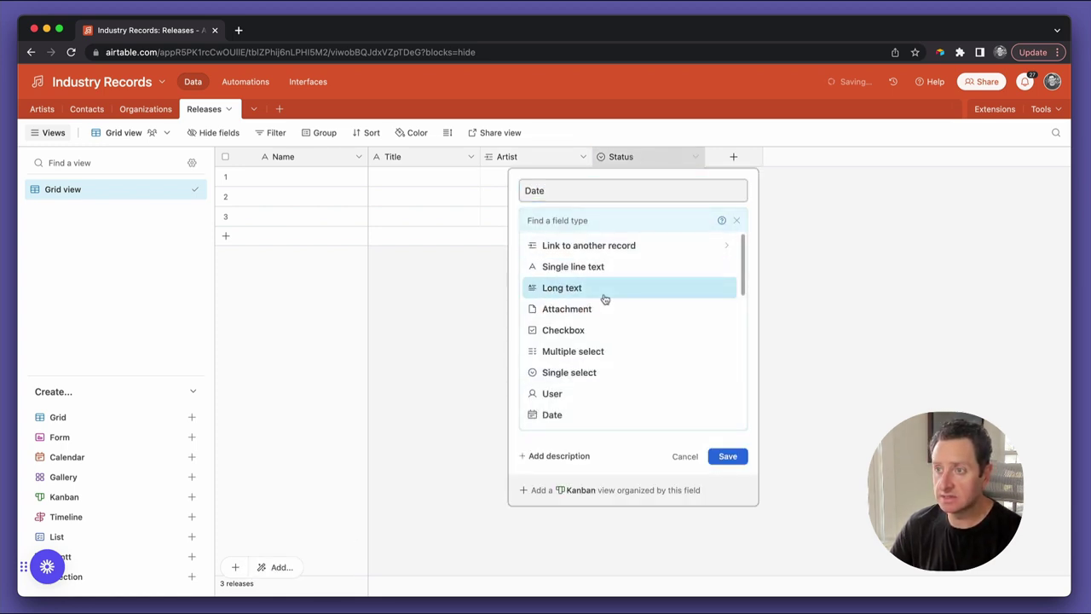
scroll(597, 324, down, 1)
click(577, 404)
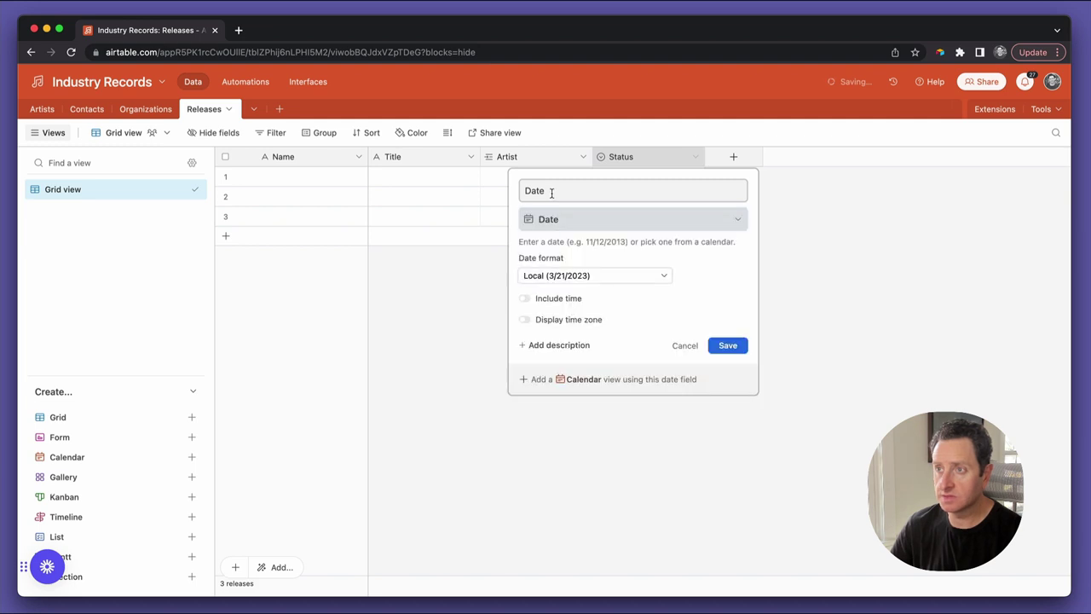
click(552, 193)
key(Home)
text(Release)
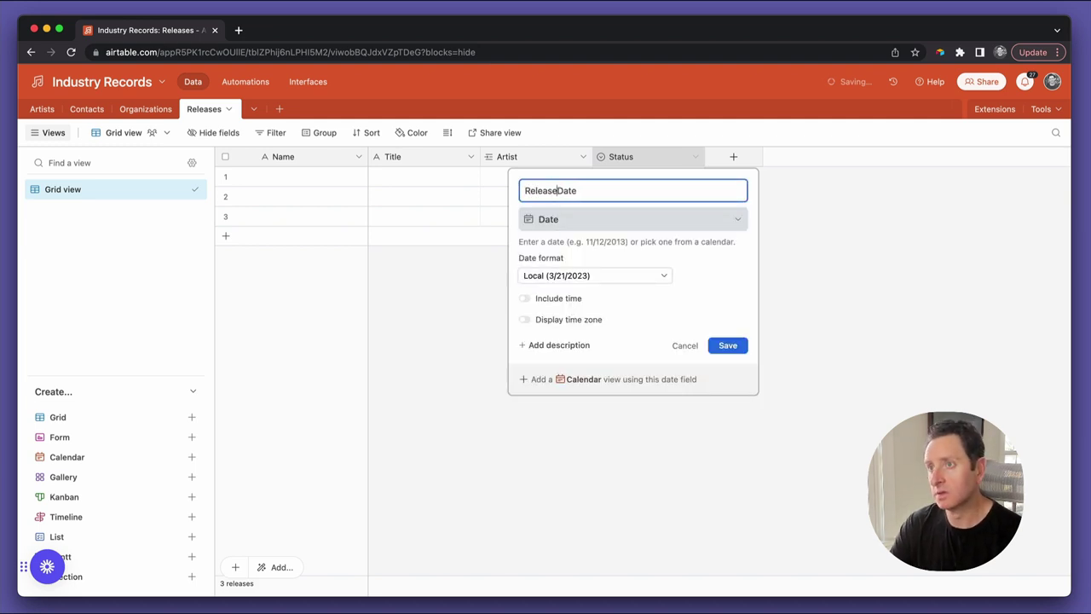
key(Delete)
text(d)
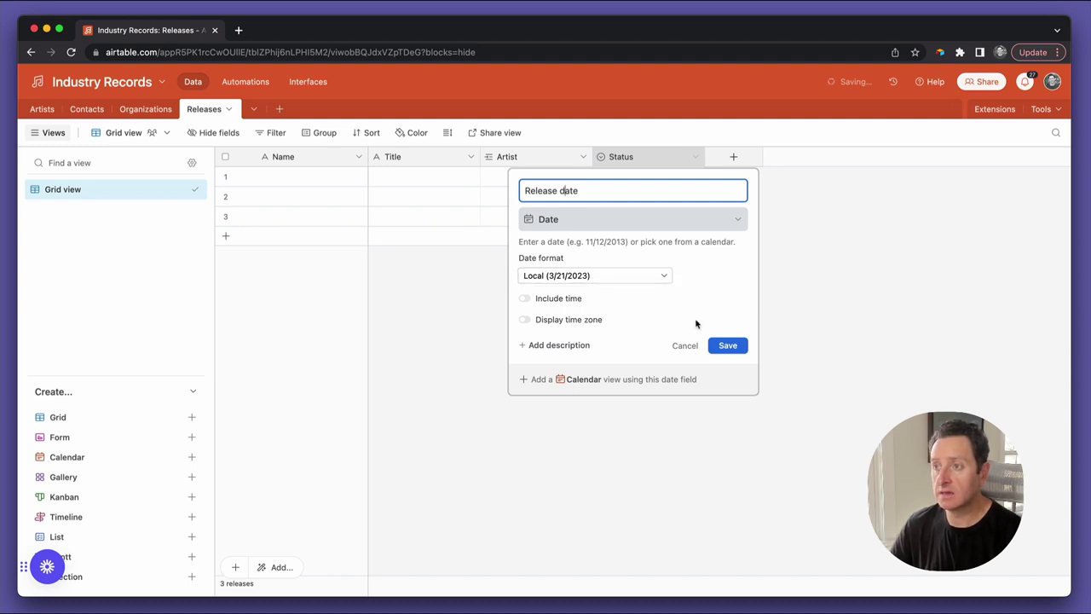
click(730, 350)
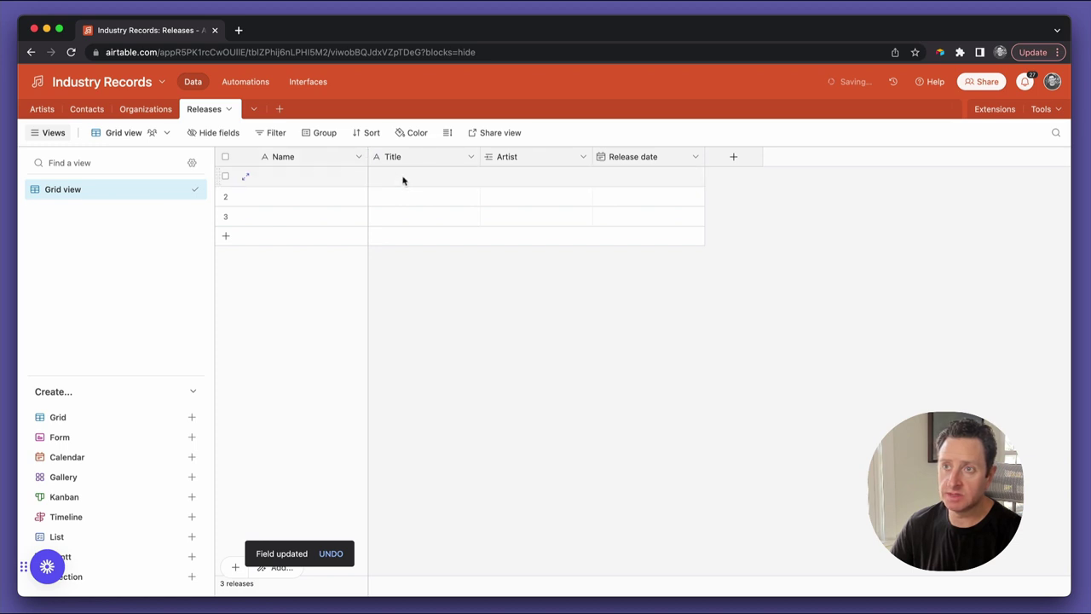
click(278, 157)
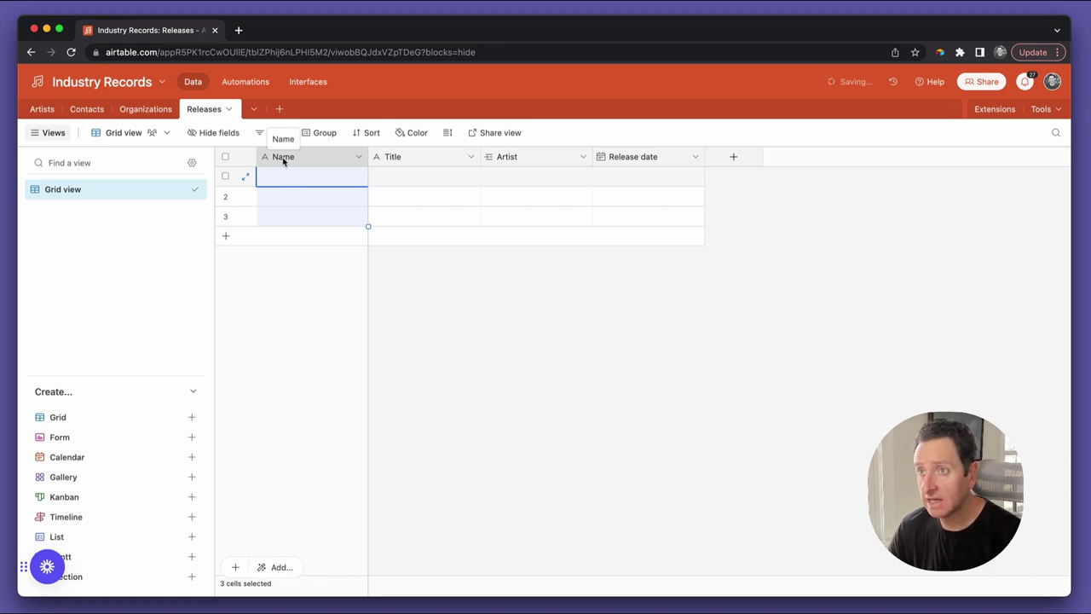
Link row 1 to the artist matching 'whi' and give it the title 'Dance With Somebody'
click(500, 178)
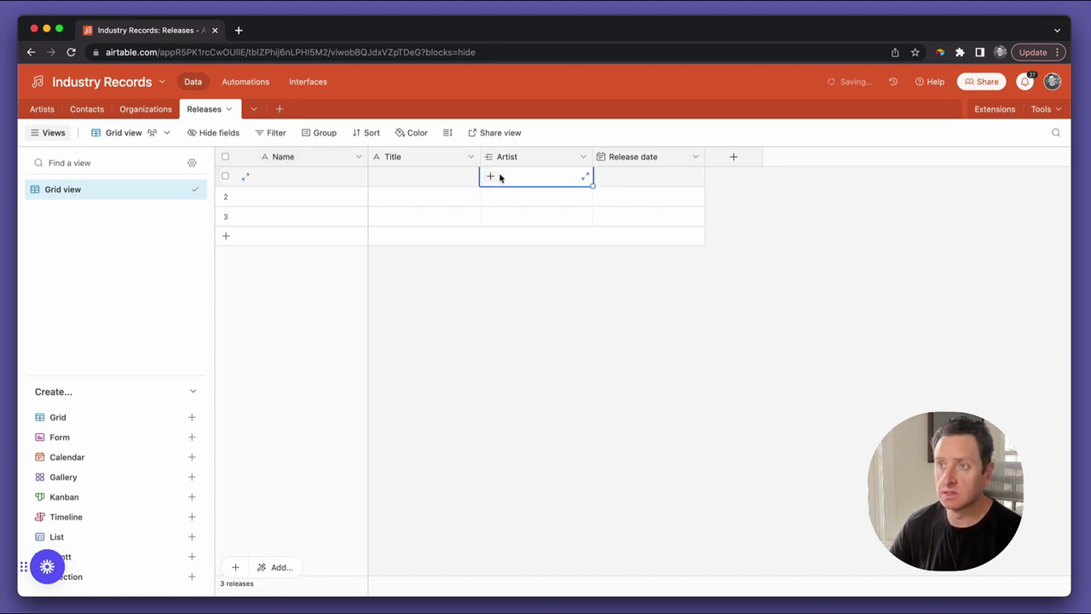
text(whi)
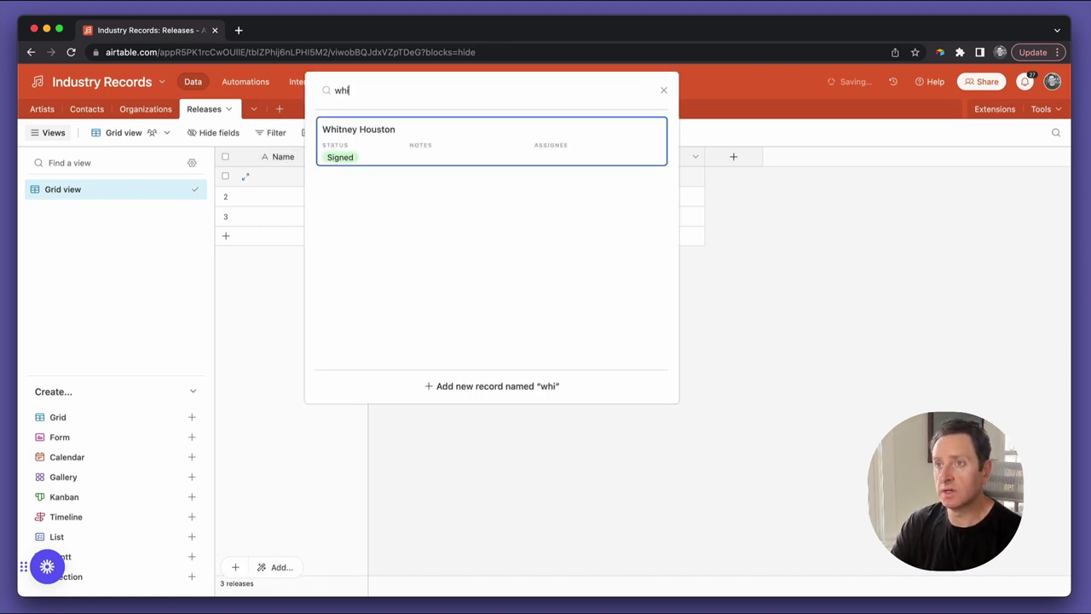
key(Return)
click(424, 176)
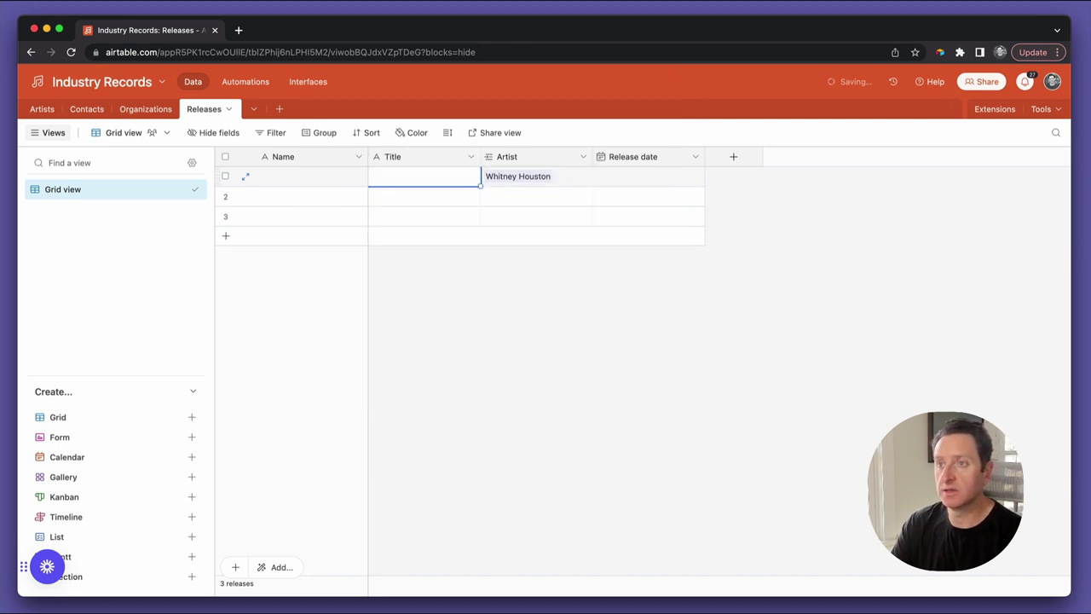
text(Dance With SOm)
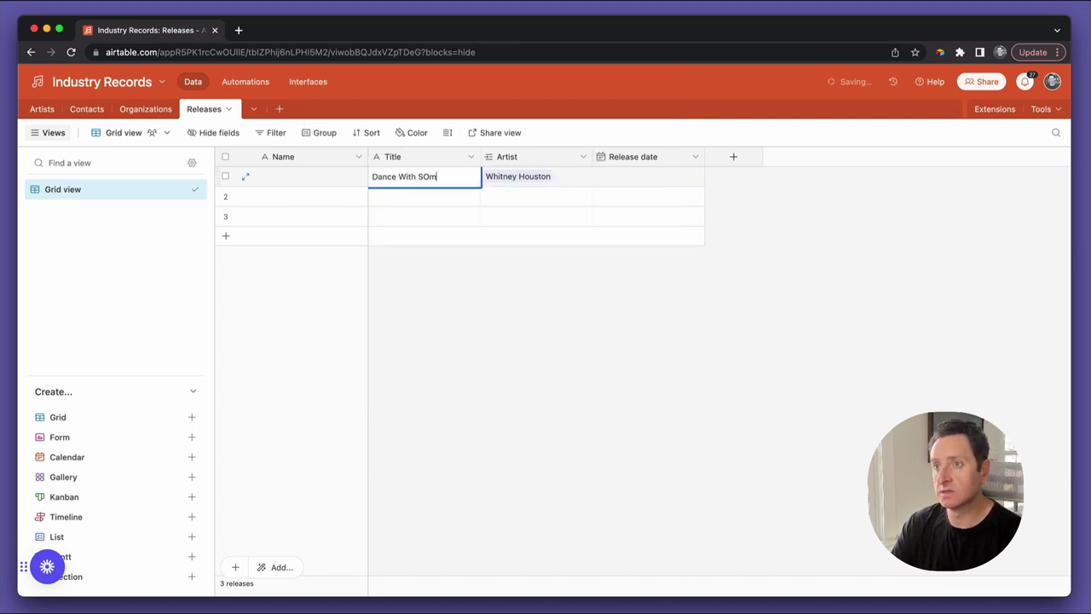
key(BackSpace)
key(BackSpace)
text(ombody)
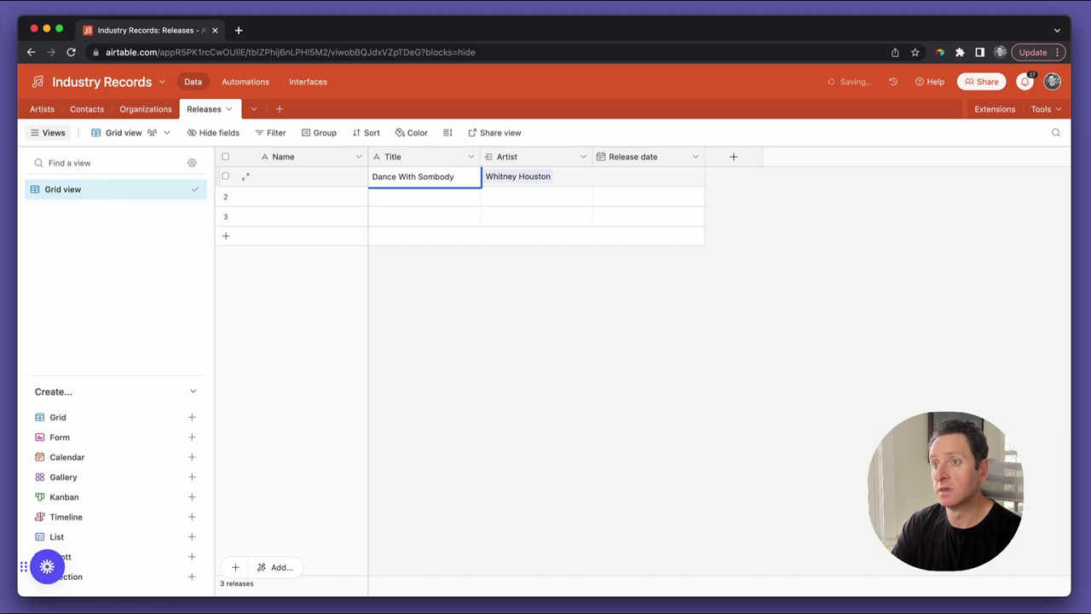
key(BackSpace)
key(BackSpace)
key(BackSpace)
key(BackSpace)
text(ebody)
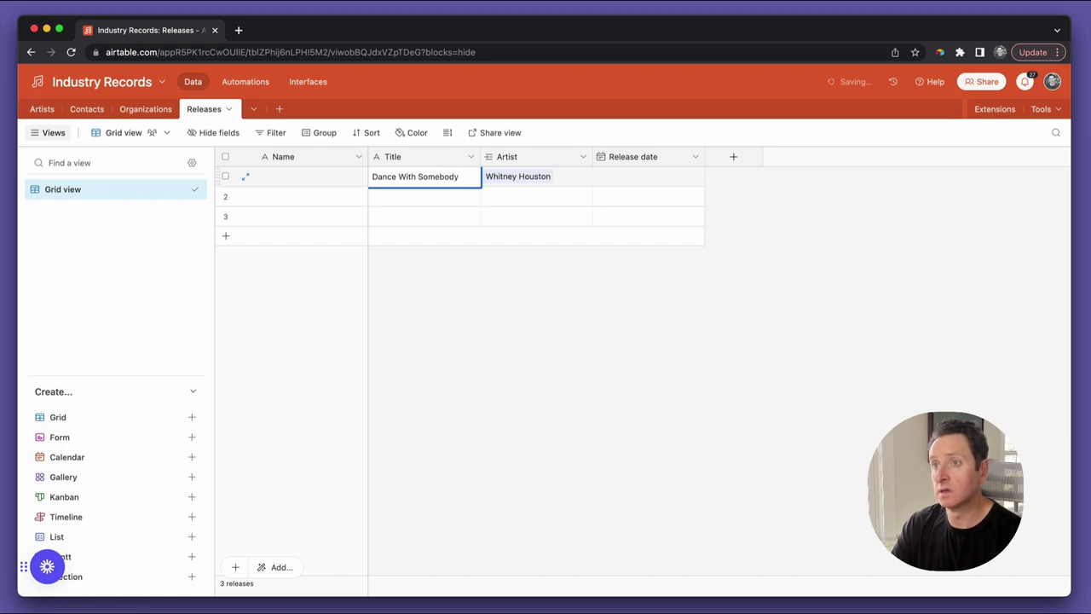
click(648, 177)
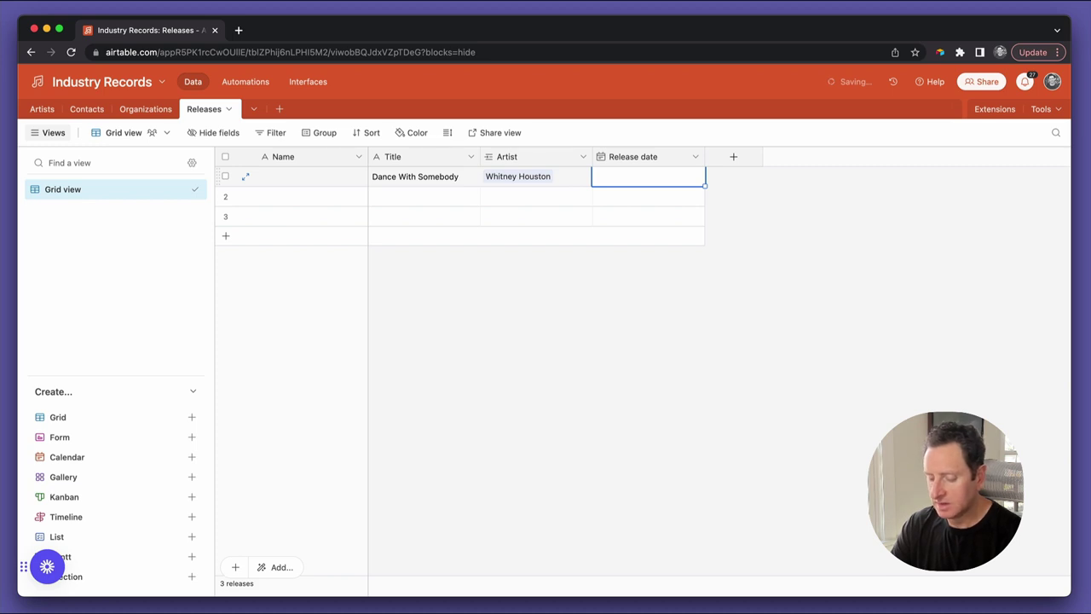
Set row 1's release date to 6/9/2023
text(6)
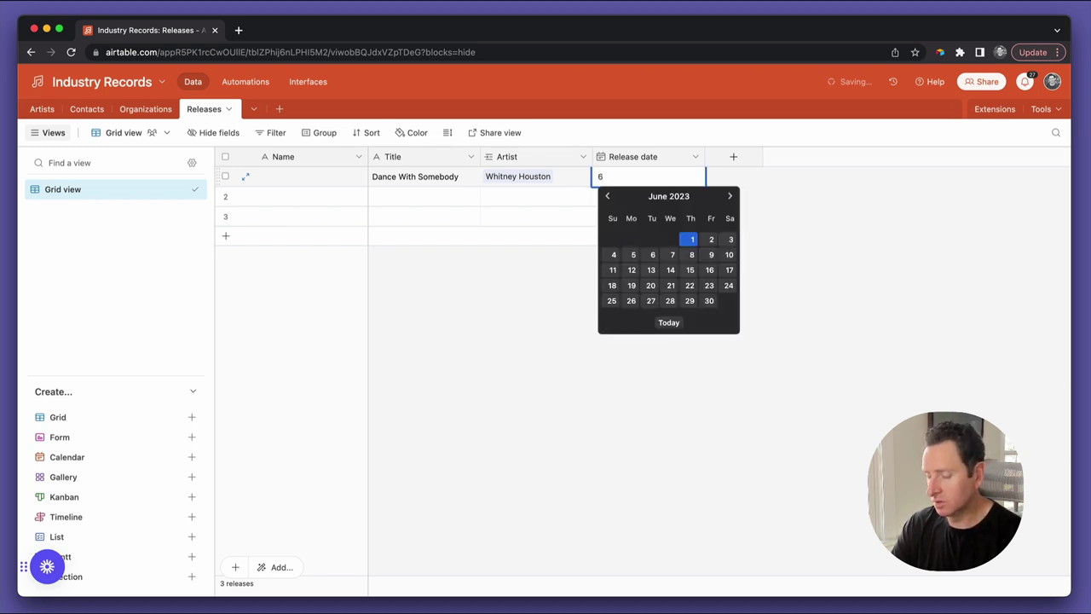
text(/)
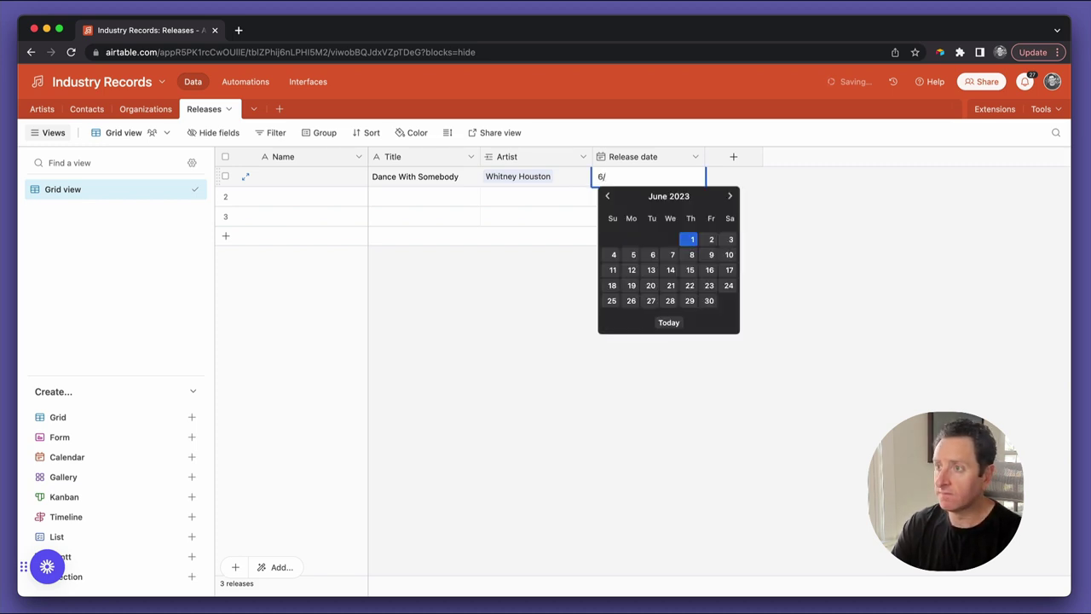
click(707, 257)
click(670, 290)
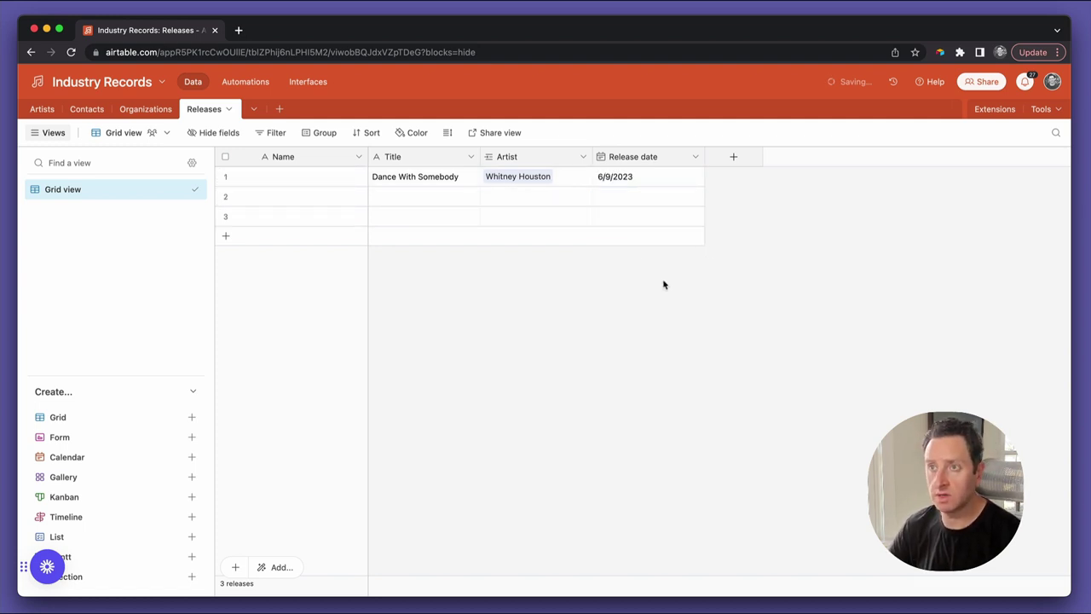
Make Name a Formula field with CONCATENATE(Artist," - ",Title), confirming the change
double_click(303, 162)
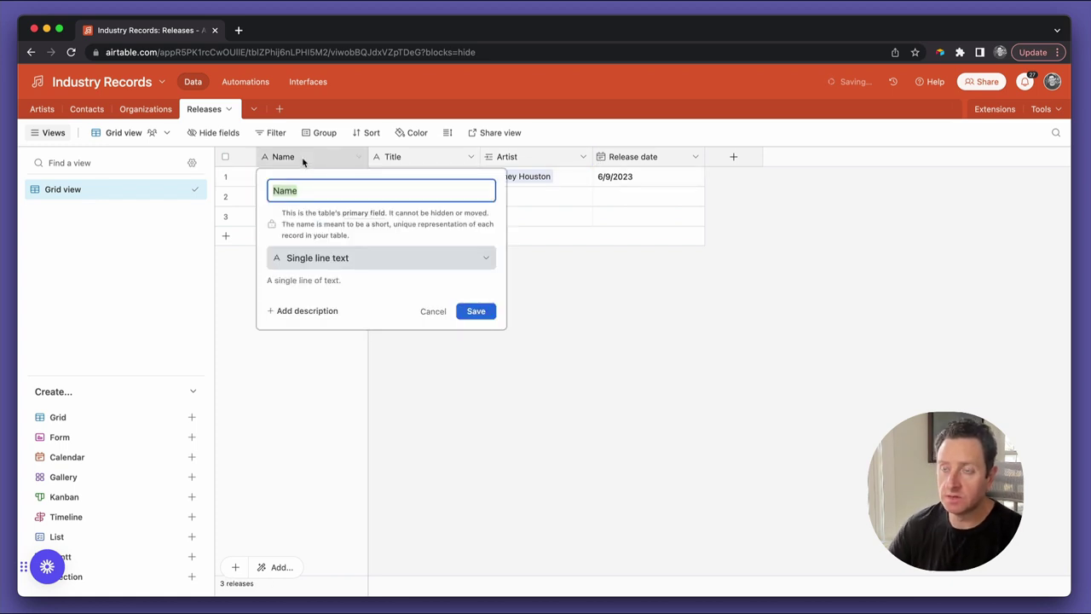
click(340, 259)
scroll(366, 347, down, 2)
click(343, 437)
click(304, 340)
text(conc)
key(Tab)
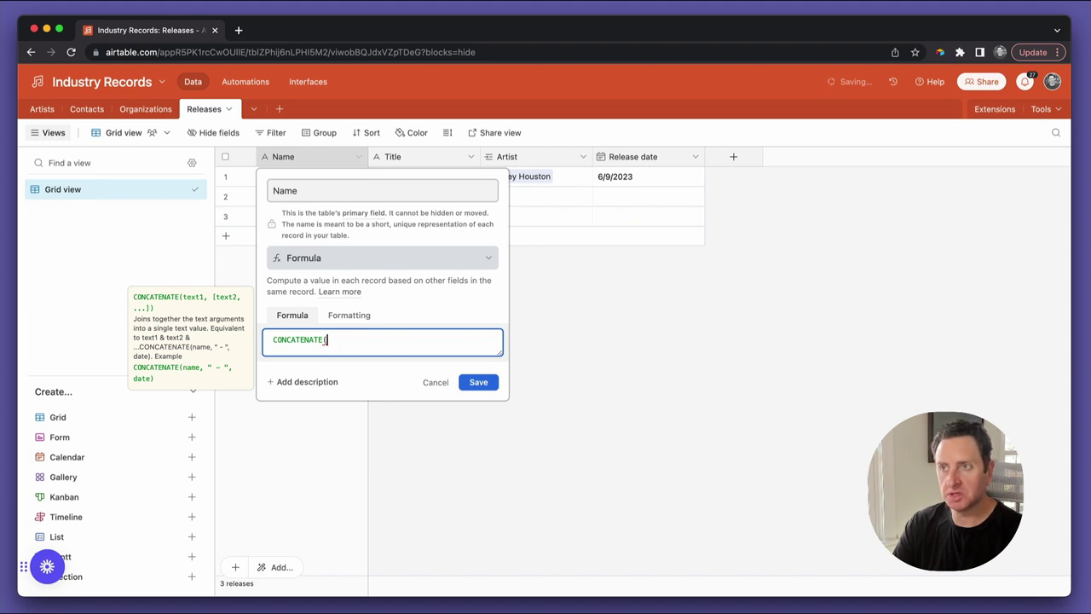
text(Artist," - ")
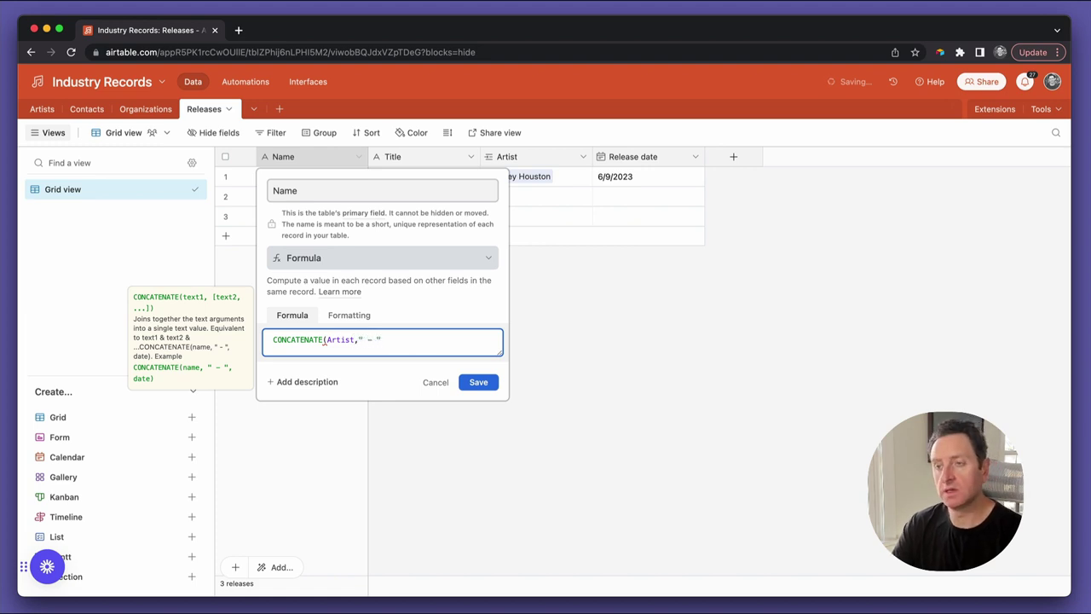
text(,Title))
click(473, 383)
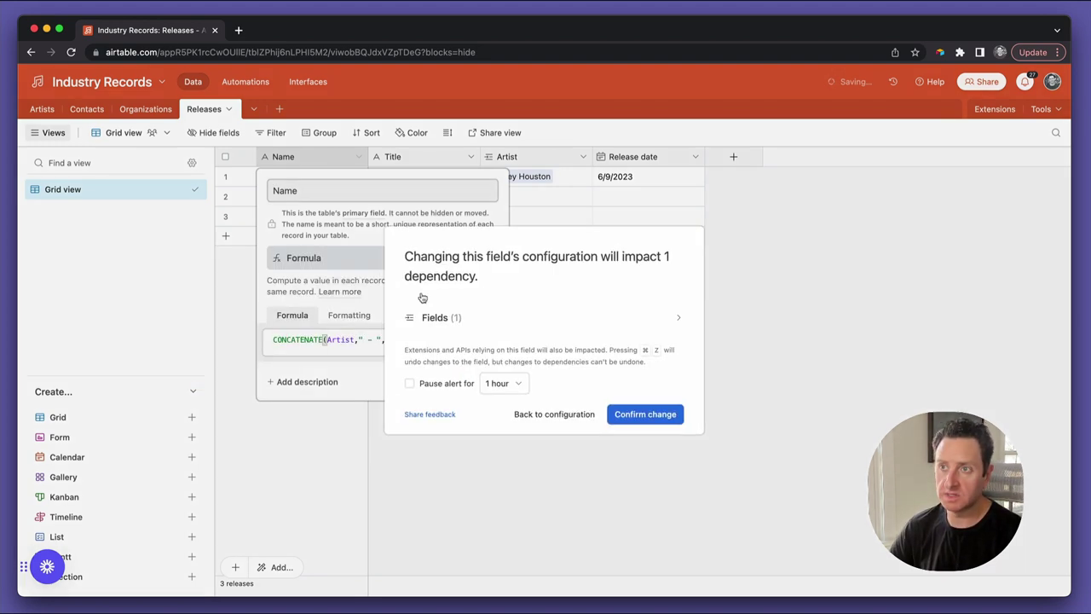
click(633, 414)
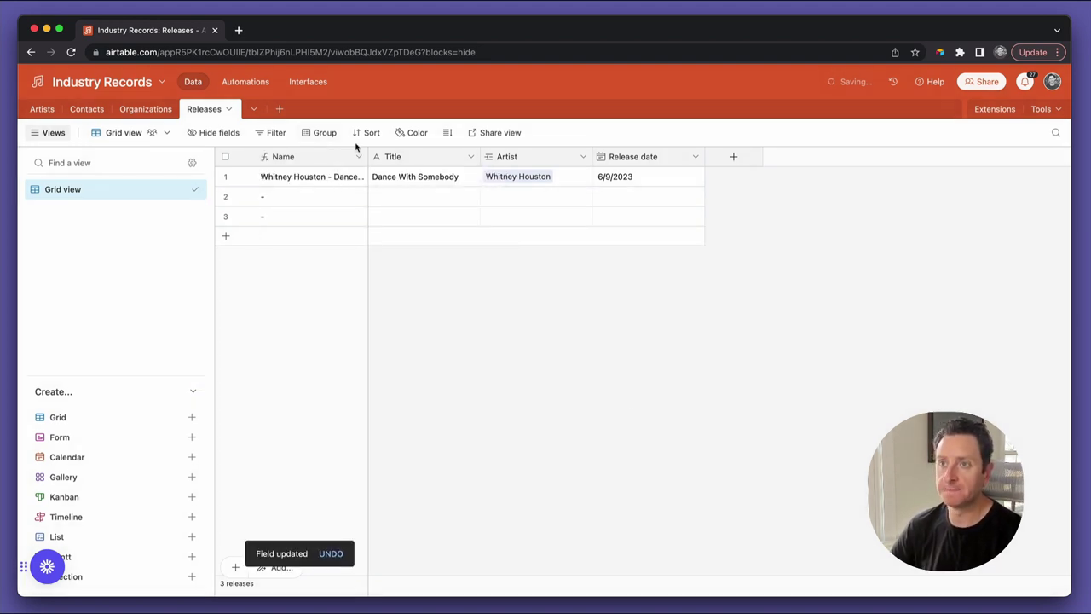
Widen the Name column and fill row 2 with artist The Killers and title Human
drag(367, 156, 445, 156)
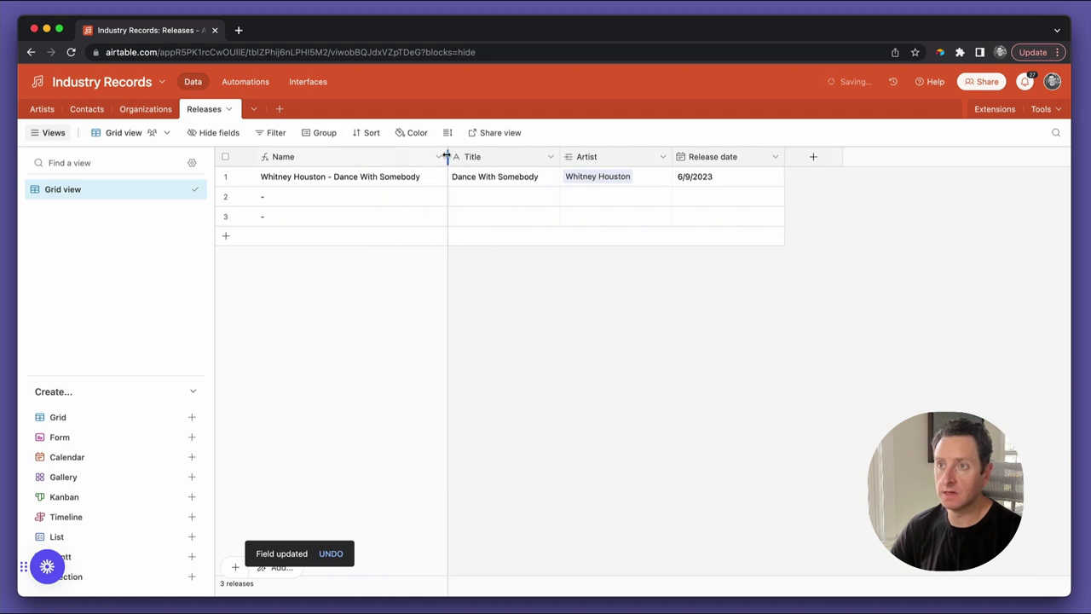
click(475, 198)
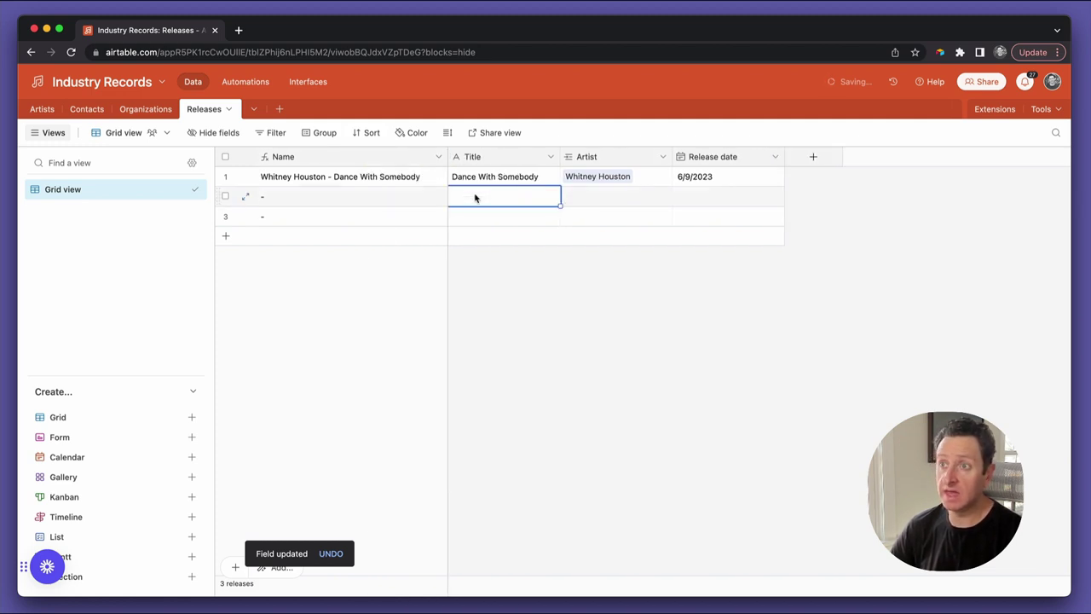
key(Tab)
text(TH)
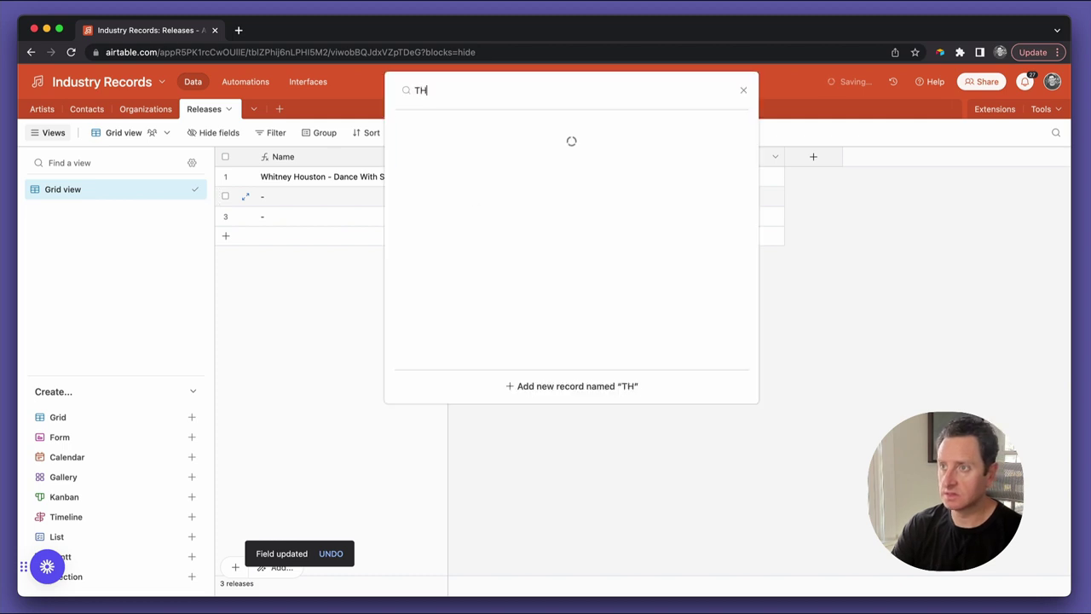
text(e kill)
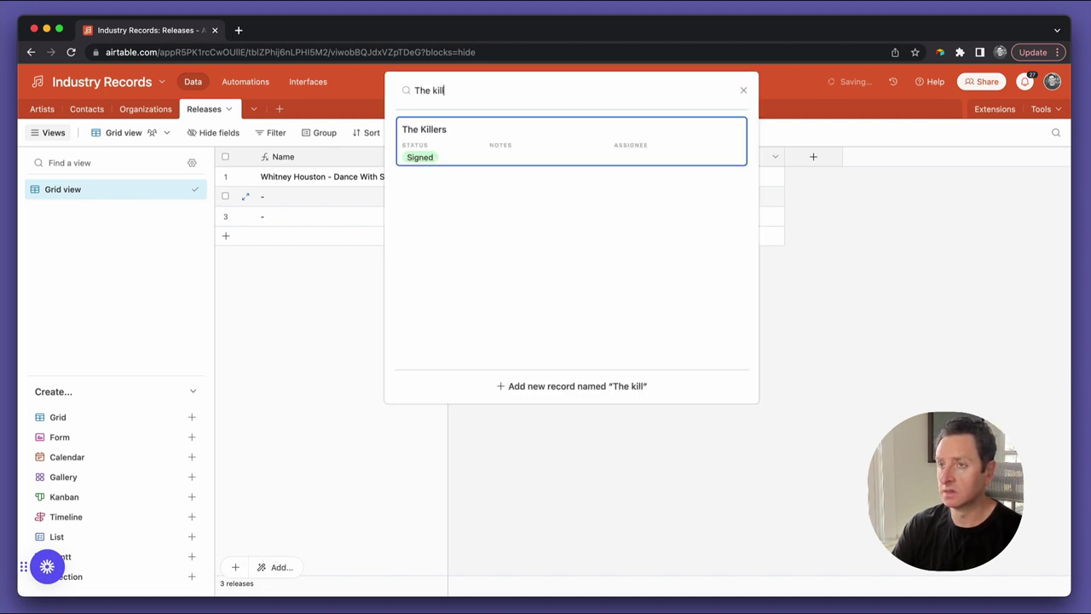
key(Return)
click(504, 196)
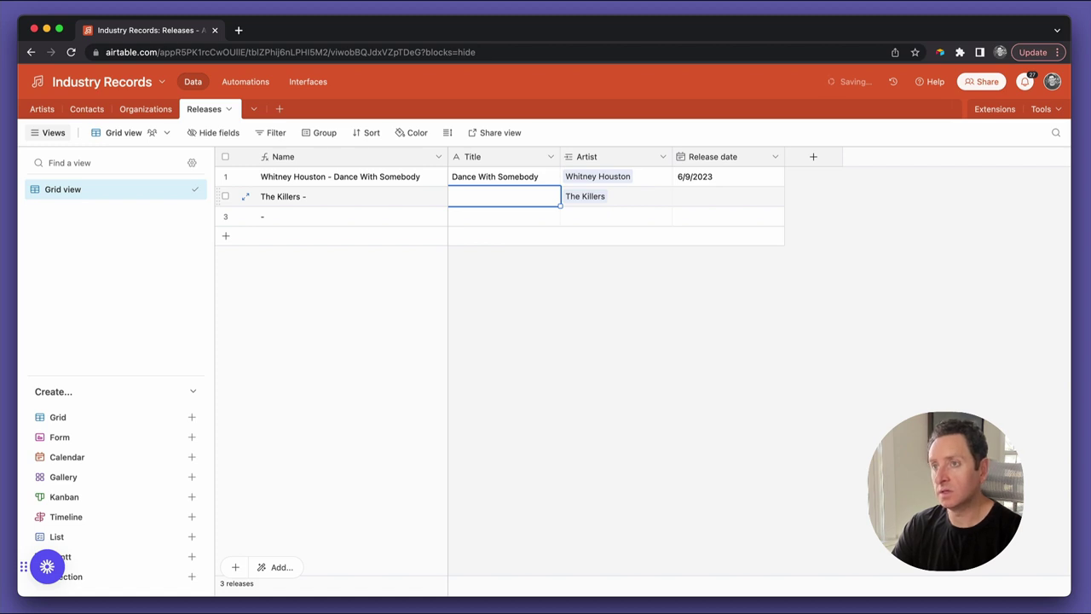
text(Human)
key(Tab)
key(Tab)
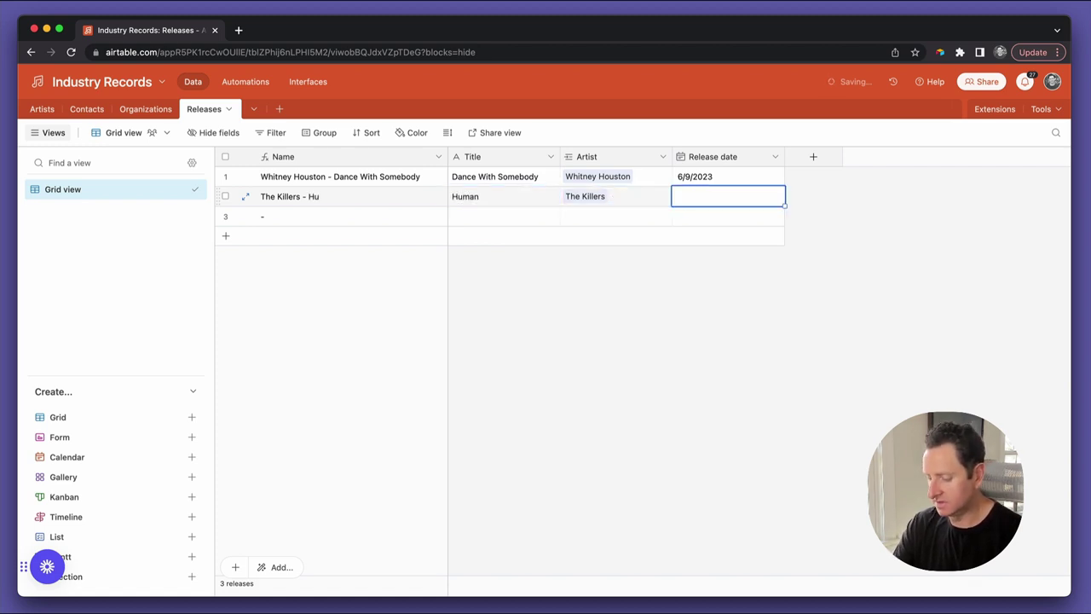
Set row 2's release date to 5/19/2023
text(may)
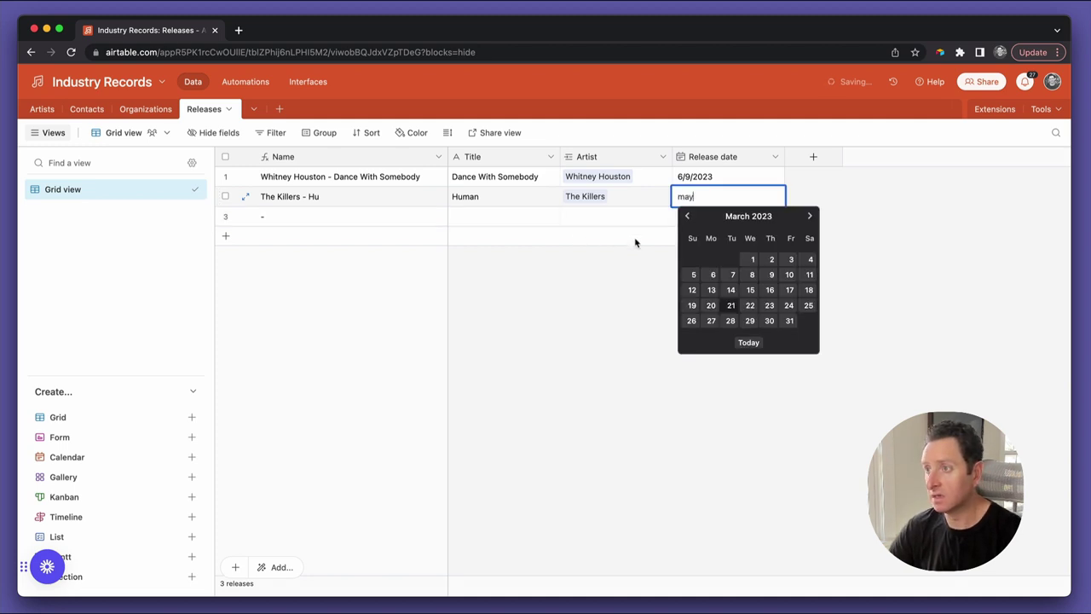
click(788, 305)
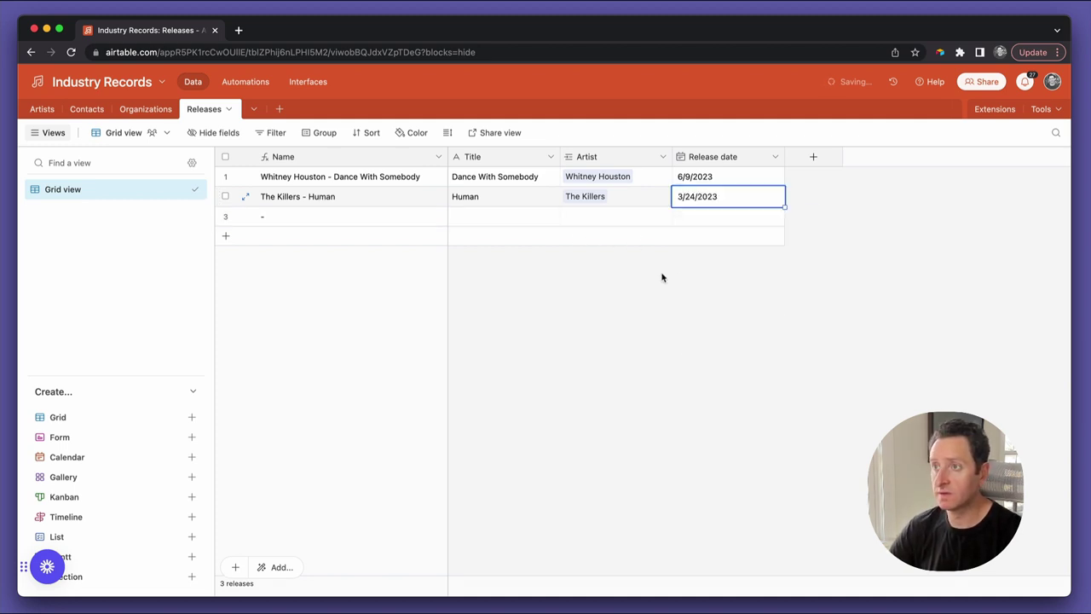
click(732, 203)
click(807, 218)
click(807, 218)
click(791, 291)
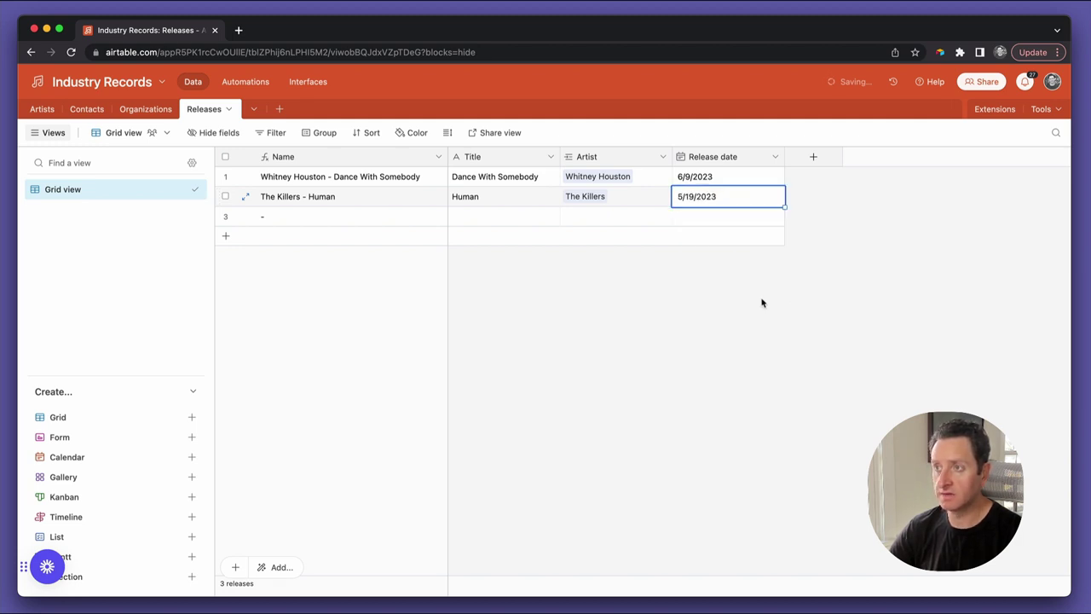
click(709, 302)
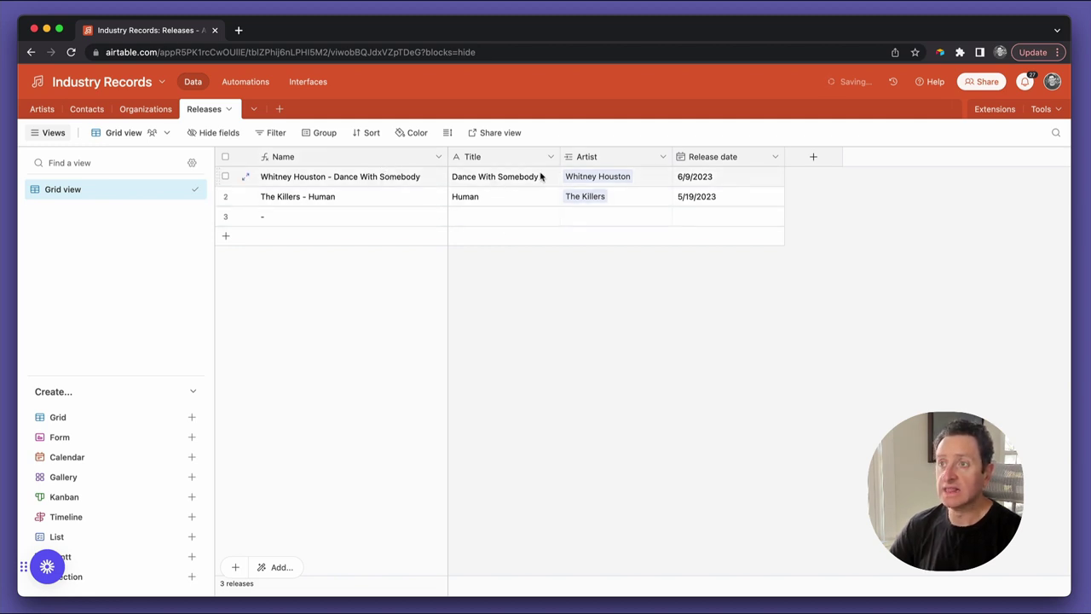
click(601, 177)
click(621, 198)
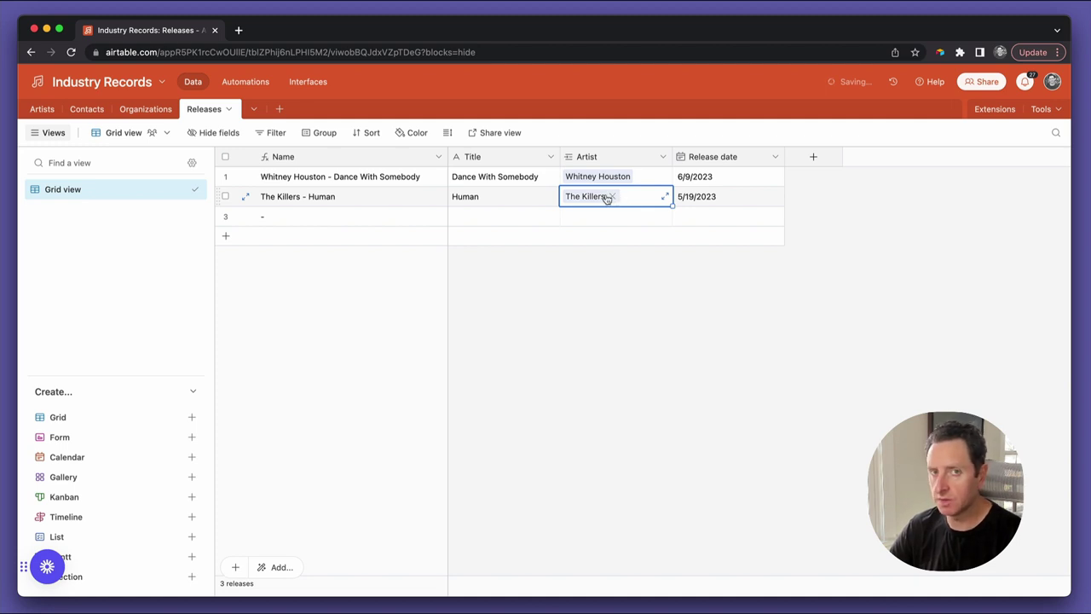
click(592, 322)
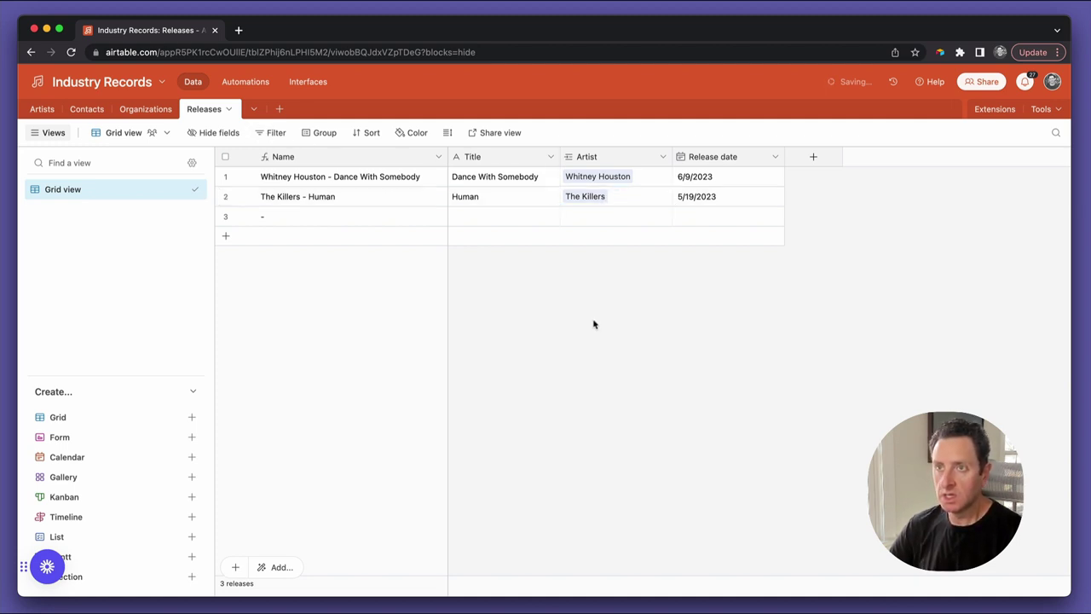
Start a new blank table named Nodes
click(281, 110)
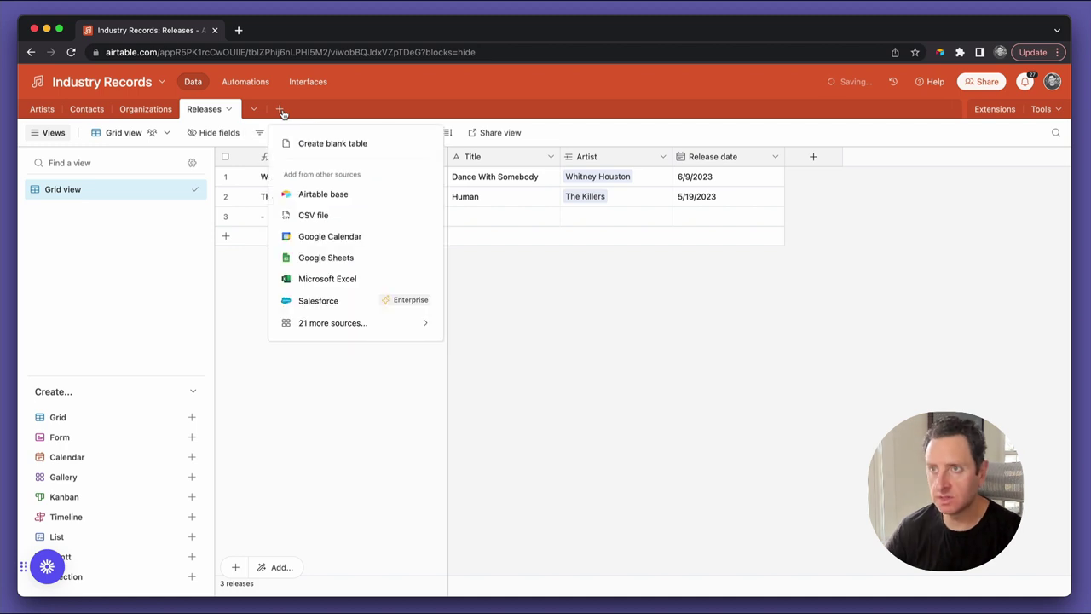
click(332, 143)
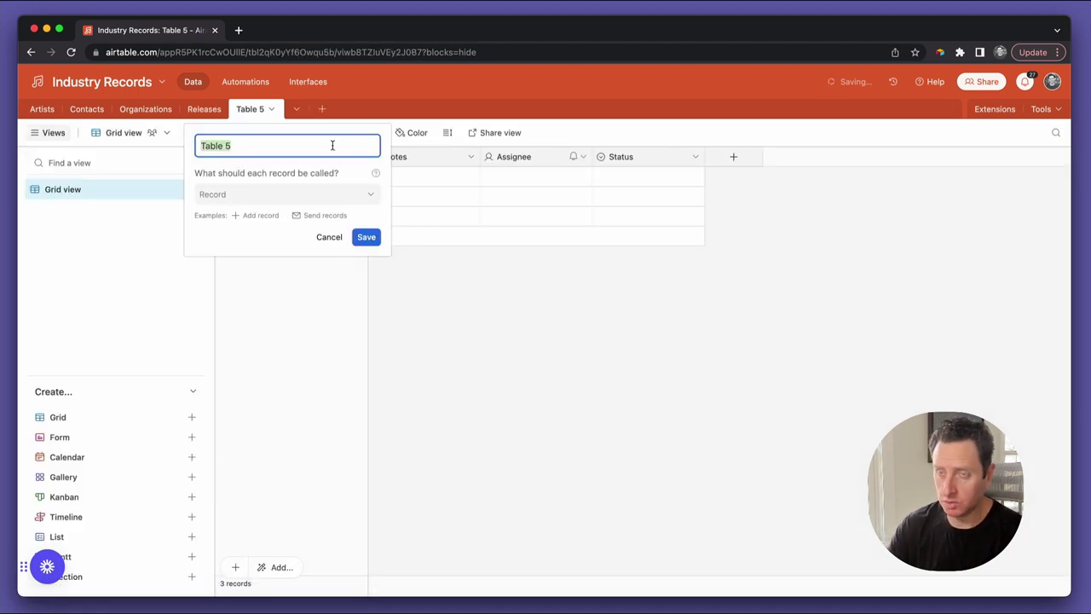
text(Nodes)
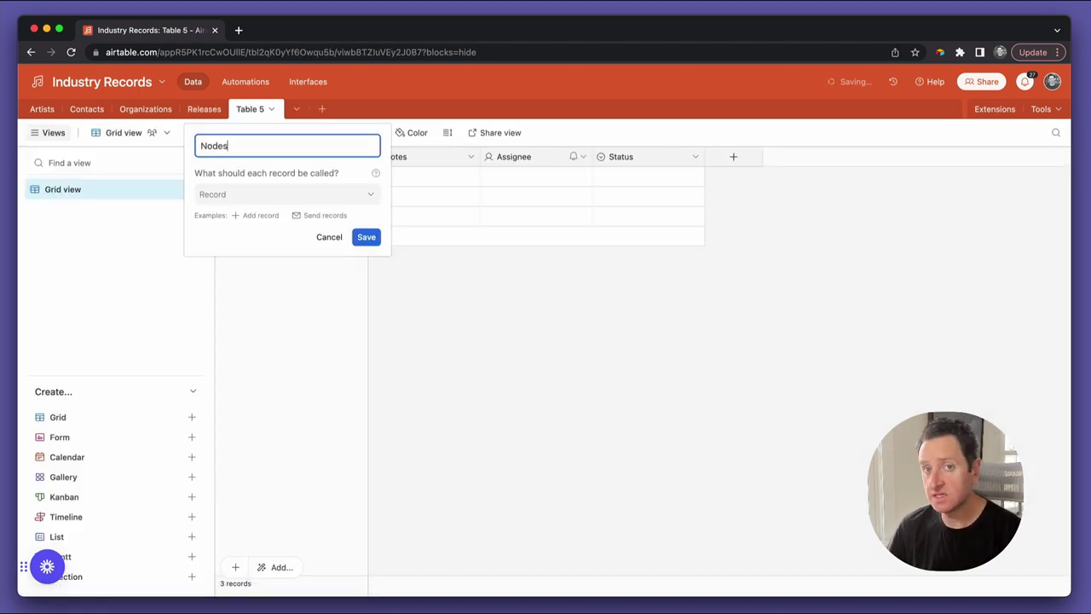
Save the new table as Nodes, then browse Artists, Contacts, Organizations and Releases before returning to Nodes
click(366, 237)
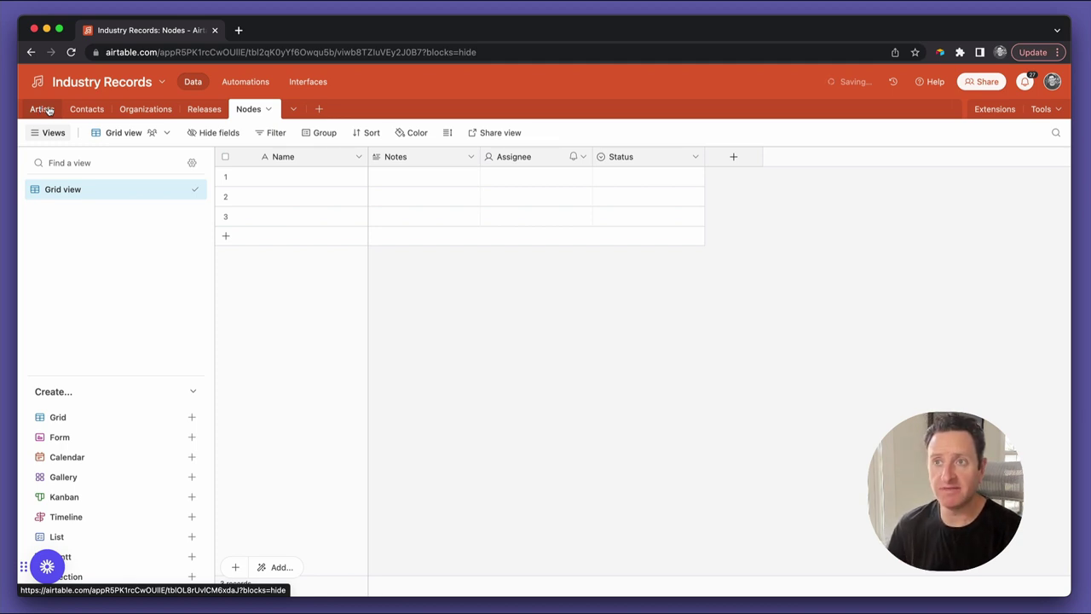
click(42, 112)
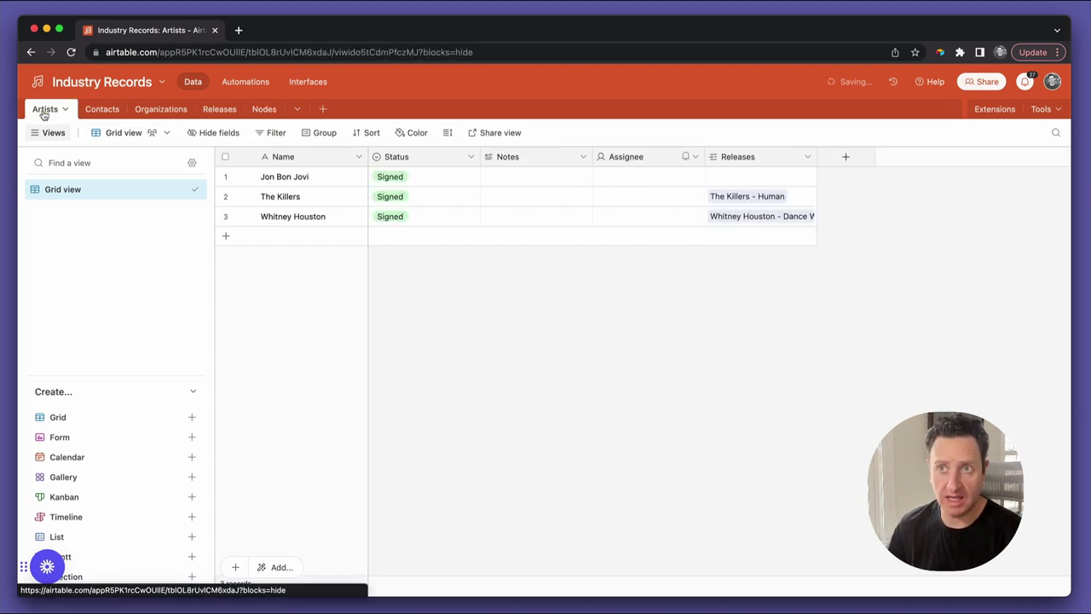
click(94, 111)
click(141, 110)
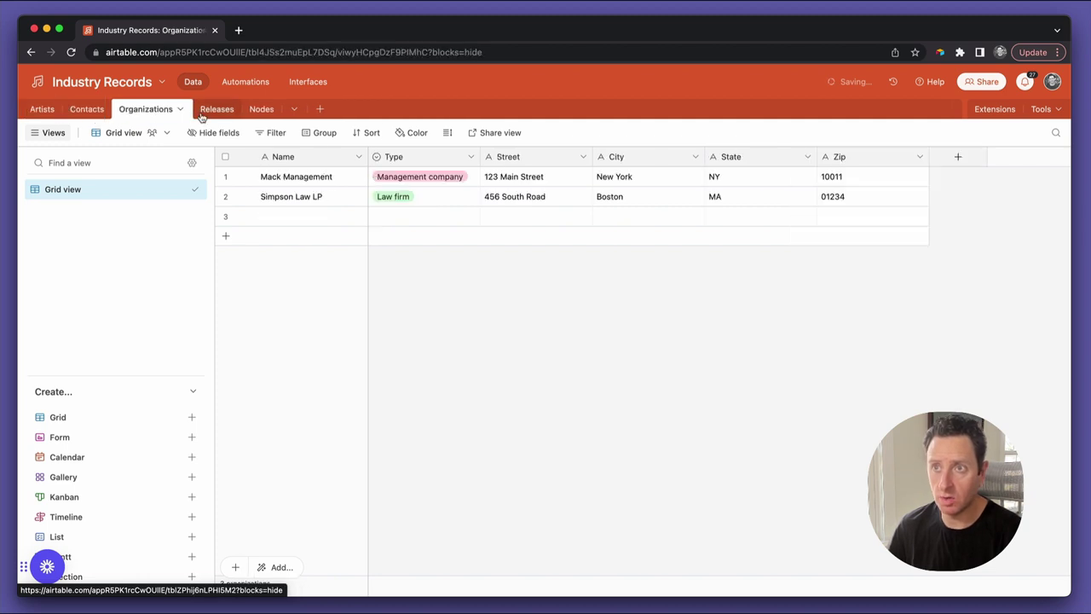
click(218, 110)
click(249, 111)
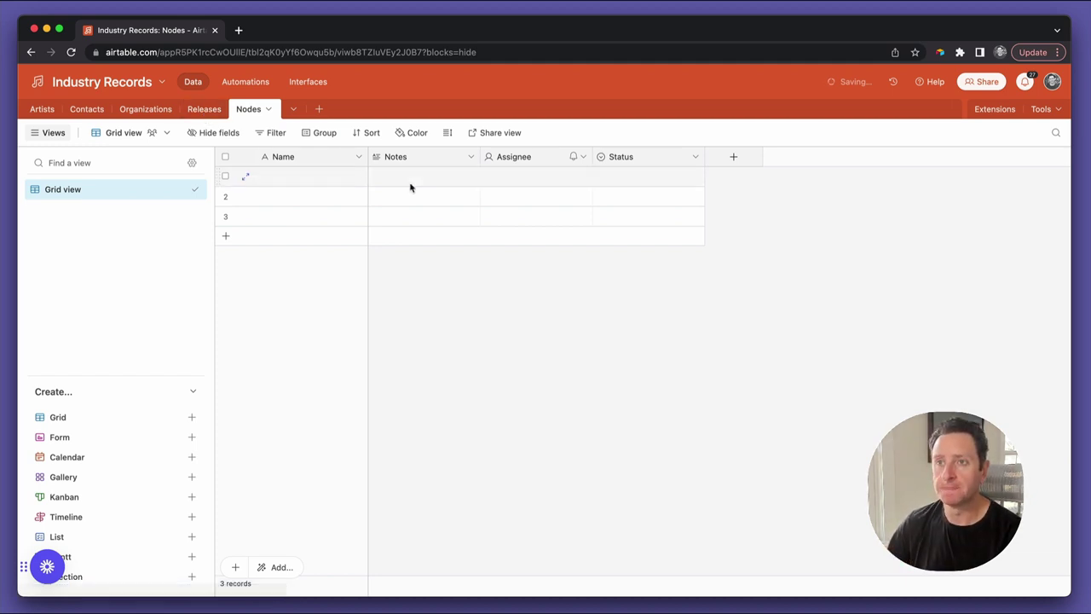
Turn the Notes field into an Artist field linking to the Artists table
double_click(412, 161)
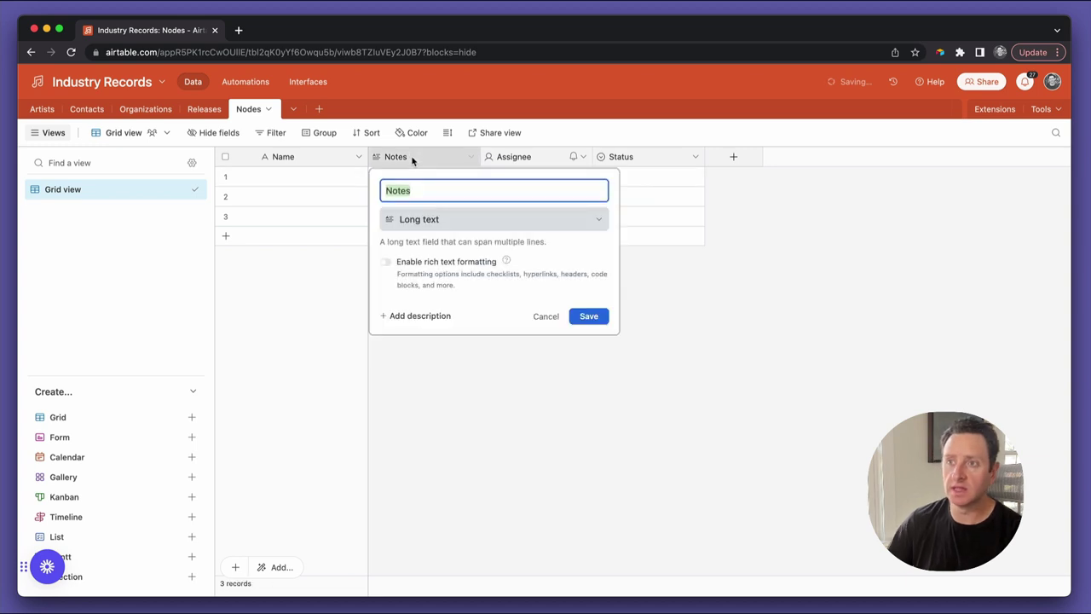
text(Artist)
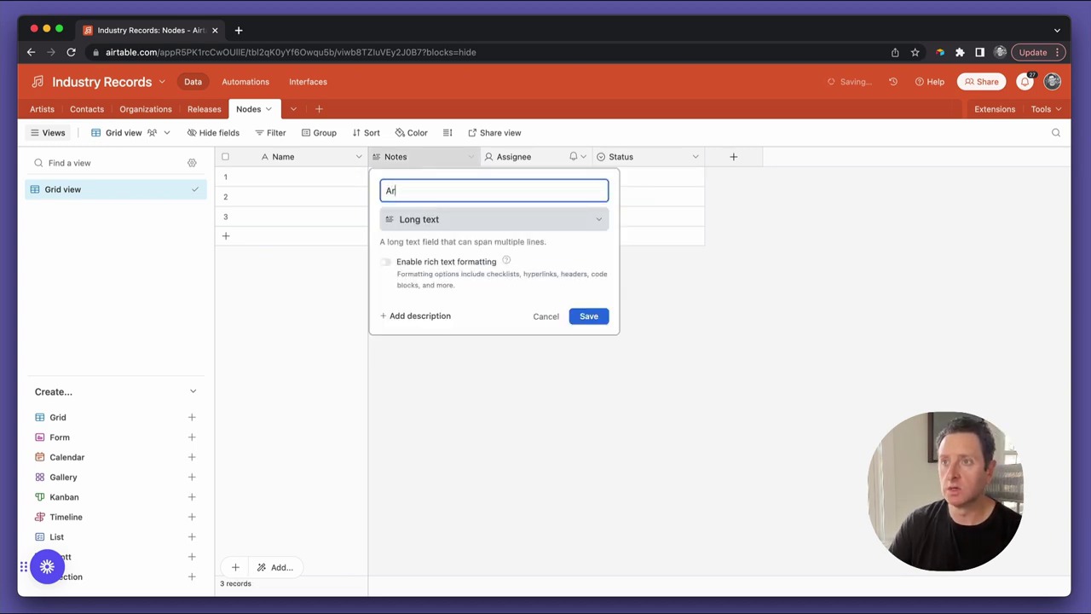
click(437, 219)
click(447, 246)
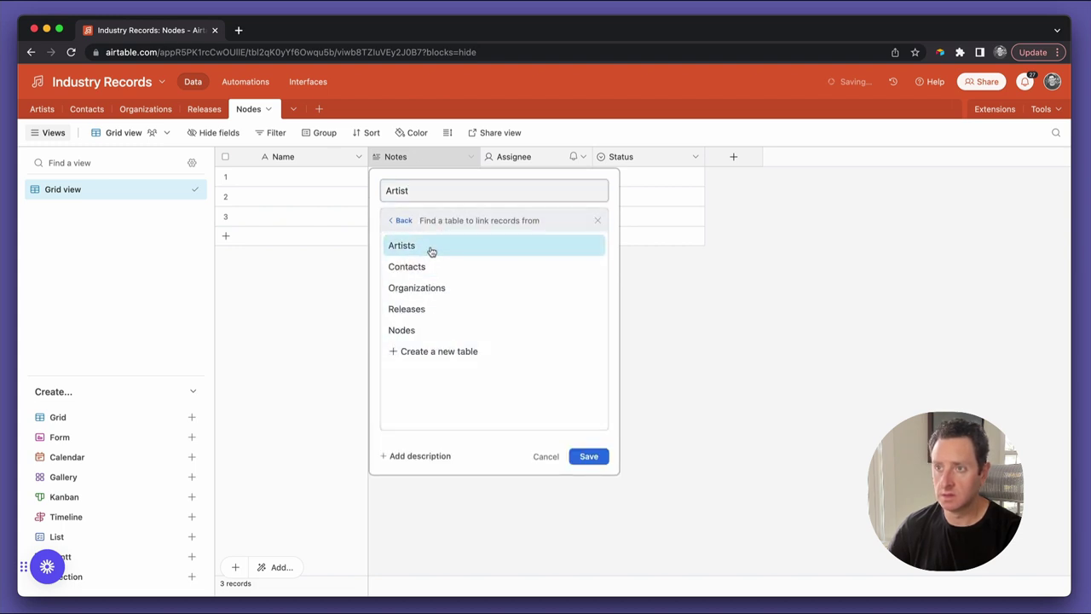
click(433, 248)
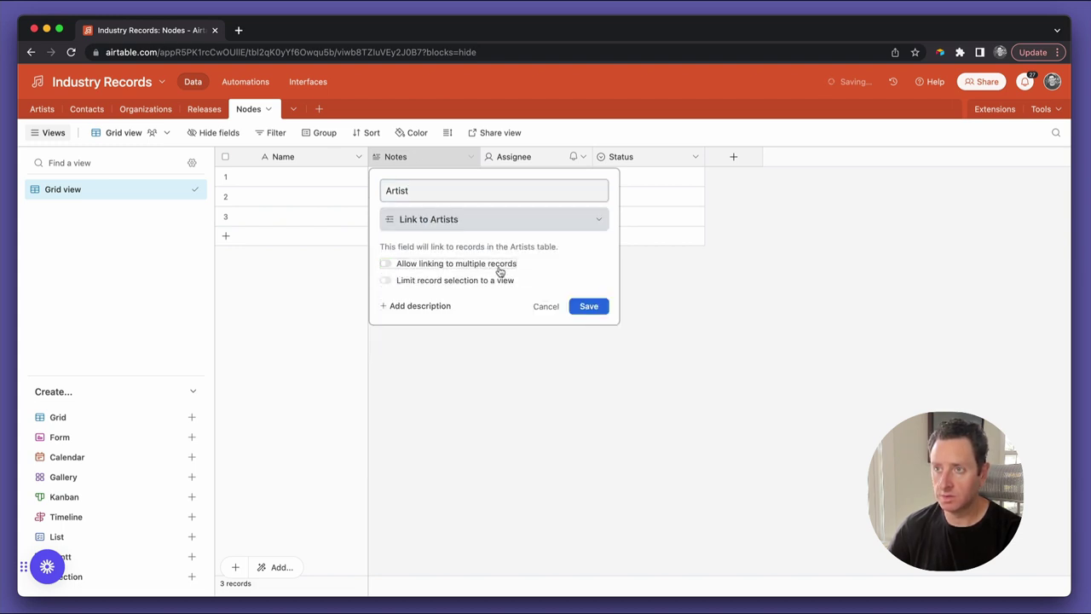
click(589, 307)
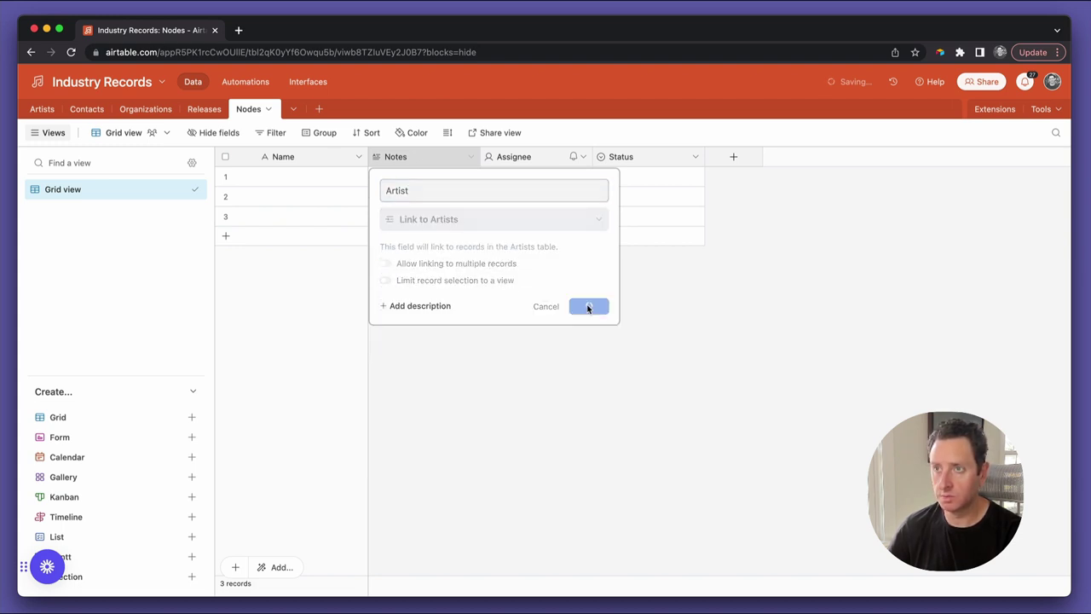
Rename Assignee to Contacts, linking to a single record in the Contacts table
double_click(520, 158)
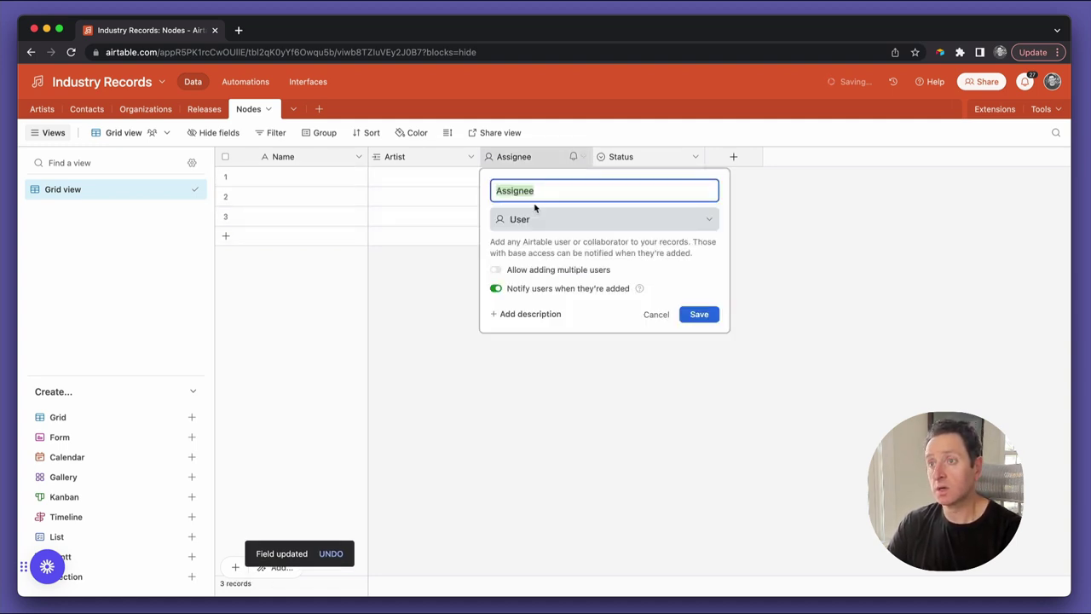
text(Contacts)
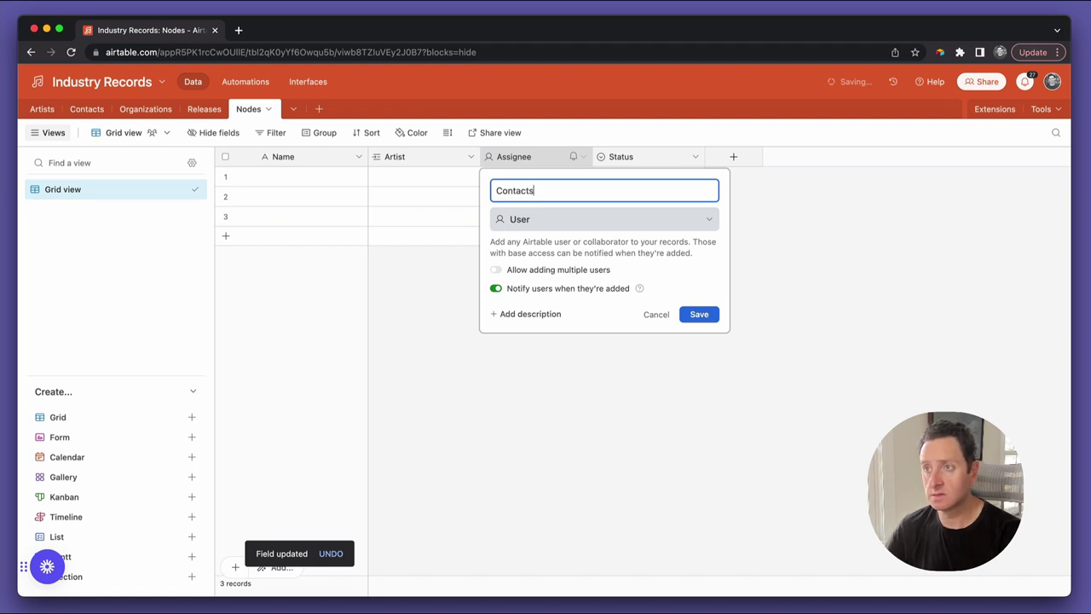
click(540, 220)
click(558, 247)
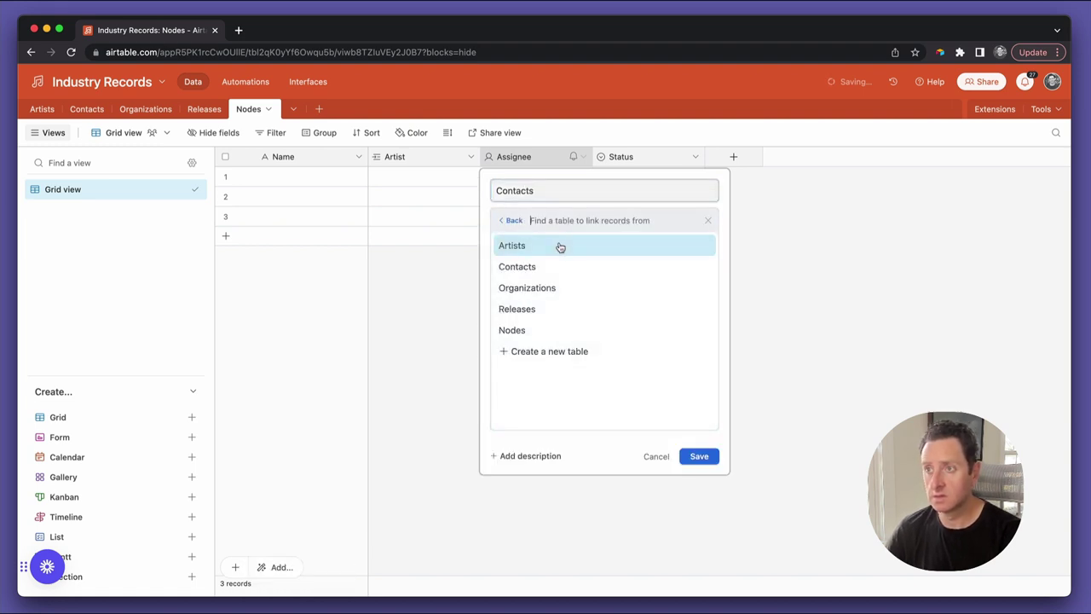
click(555, 265)
click(555, 264)
click(696, 306)
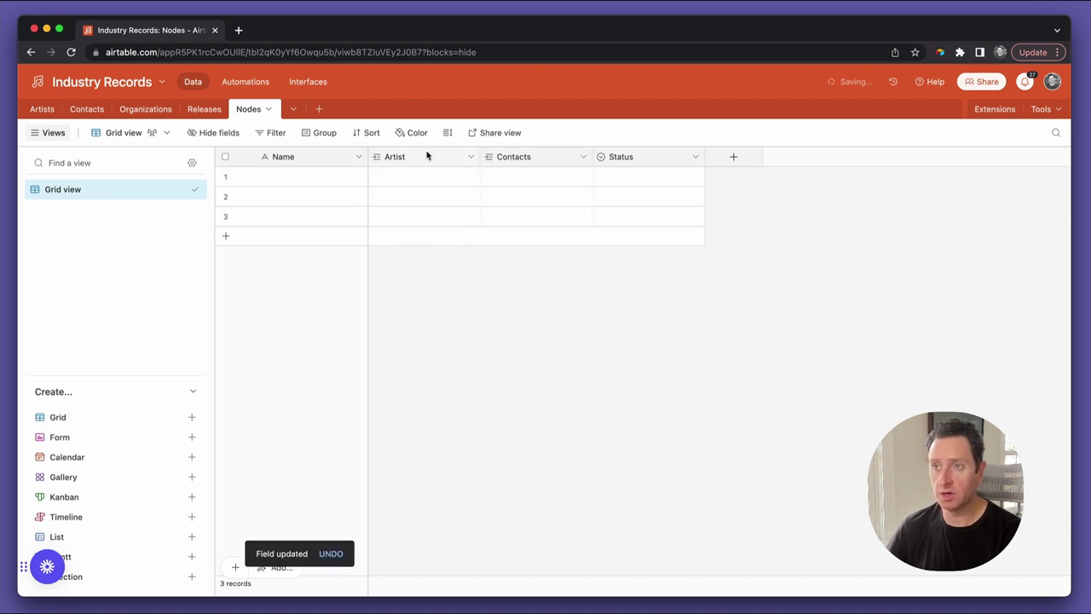
click(512, 159)
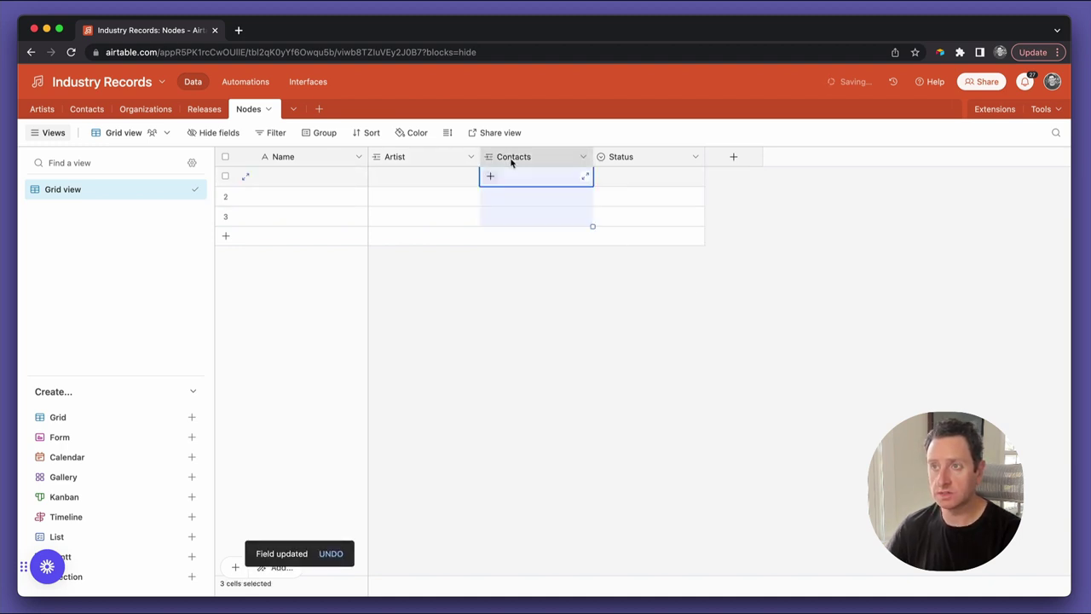
click(426, 158)
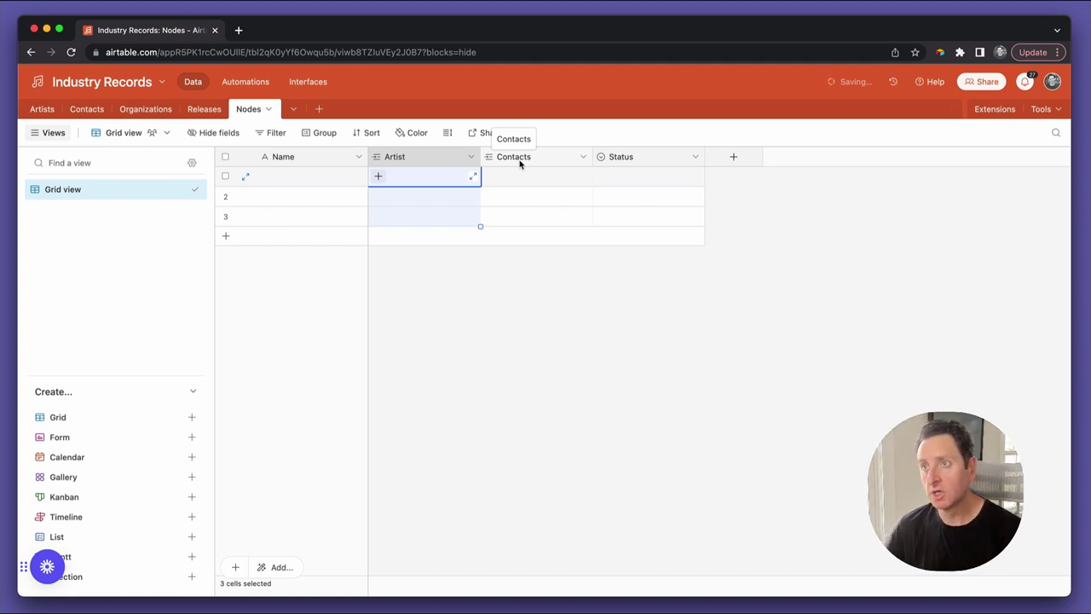
Rename Status to Releases and make it a multi-record link to the Releases table
click(520, 163)
double_click(619, 158)
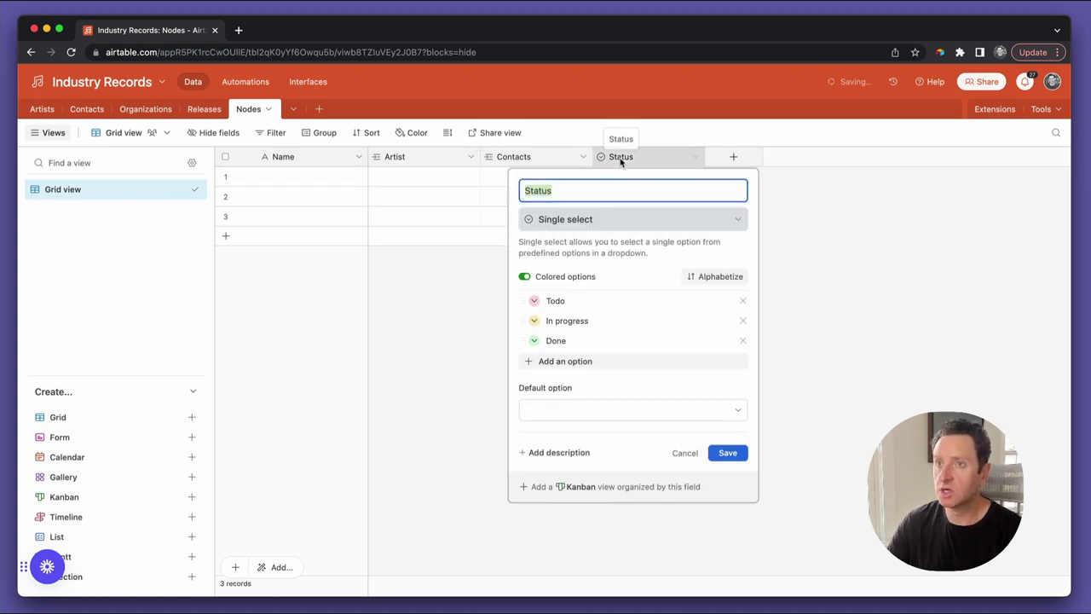
text(Releases)
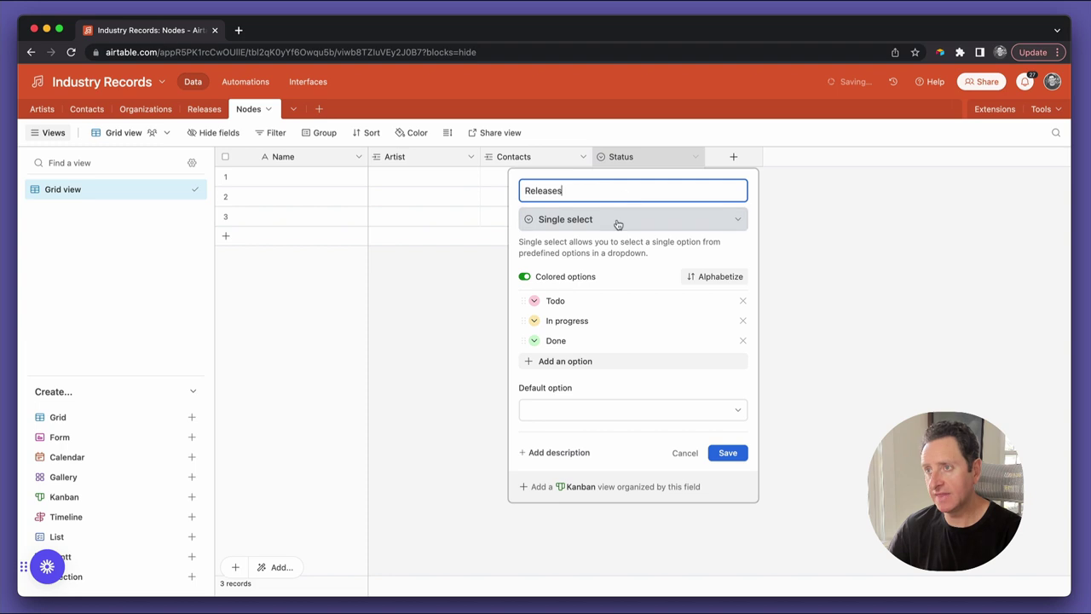
click(616, 223)
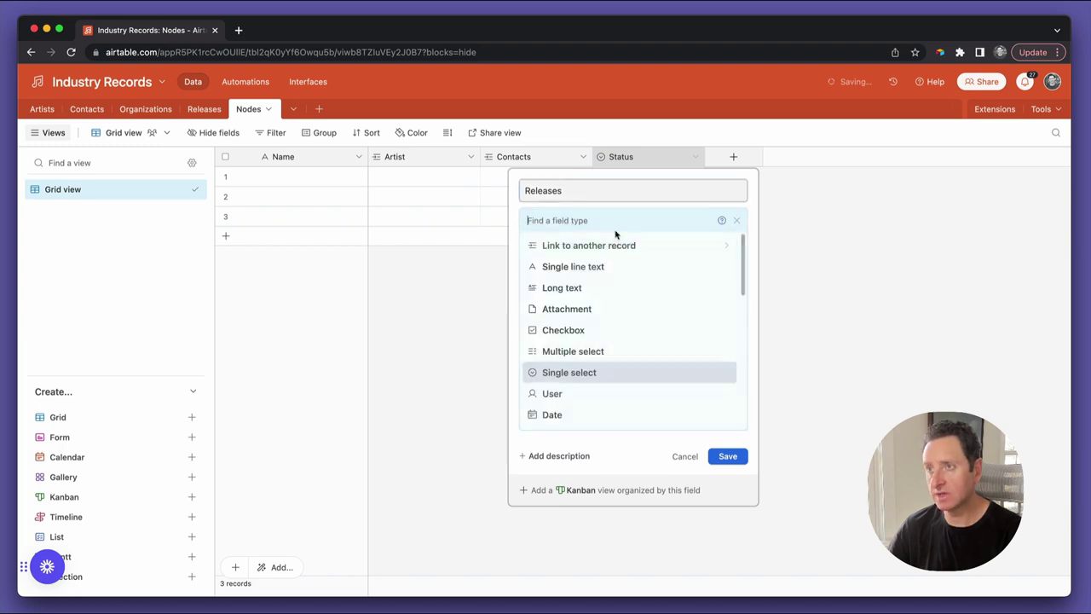
click(611, 246)
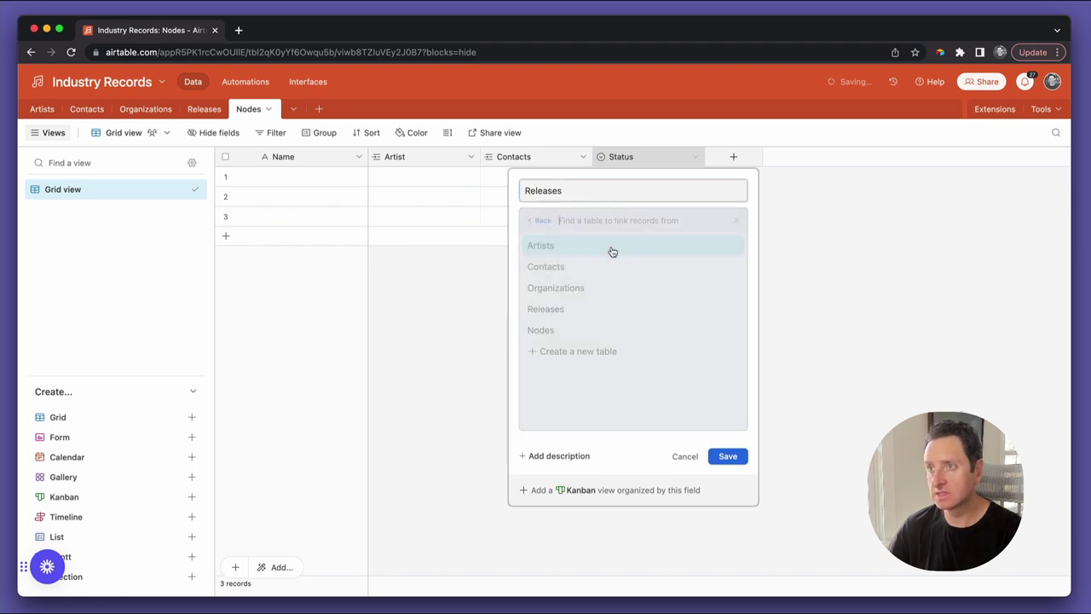
click(598, 311)
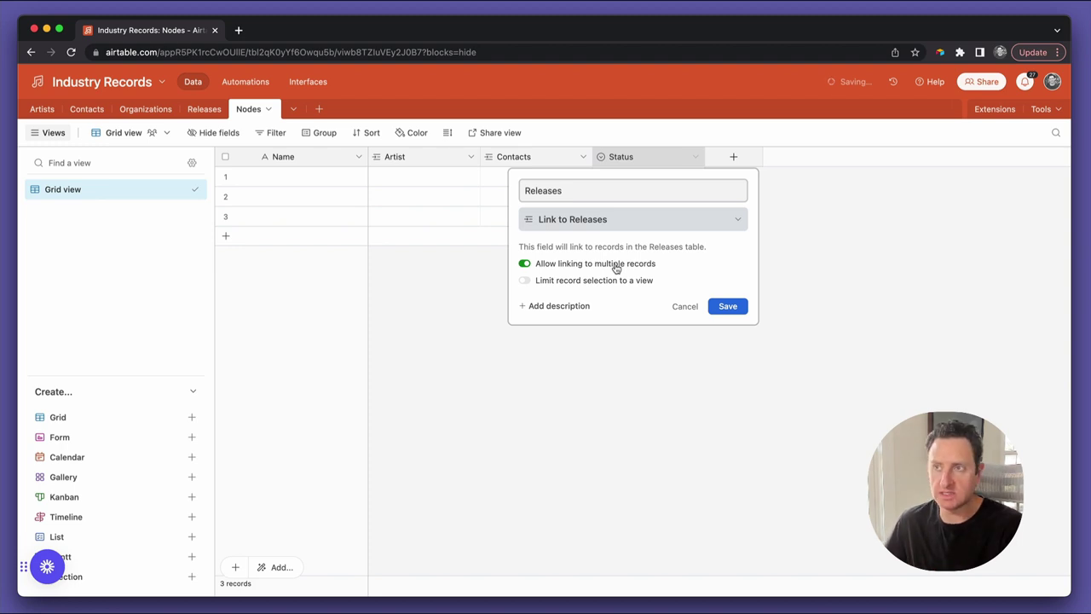
click(718, 307)
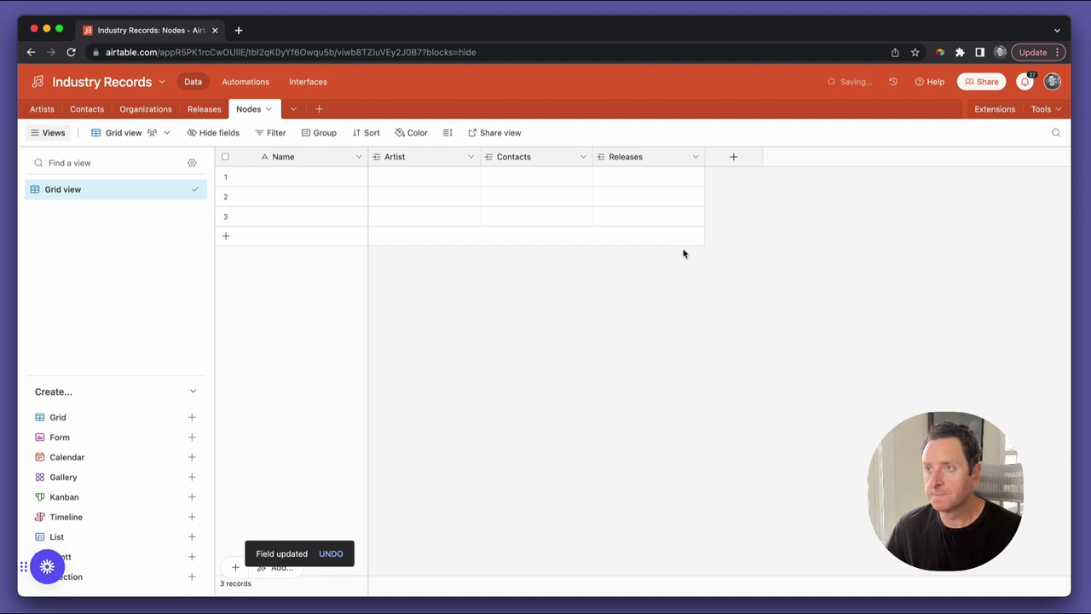
Add a new multiple-select field to Nodes named Type (Contacts)
click(732, 157)
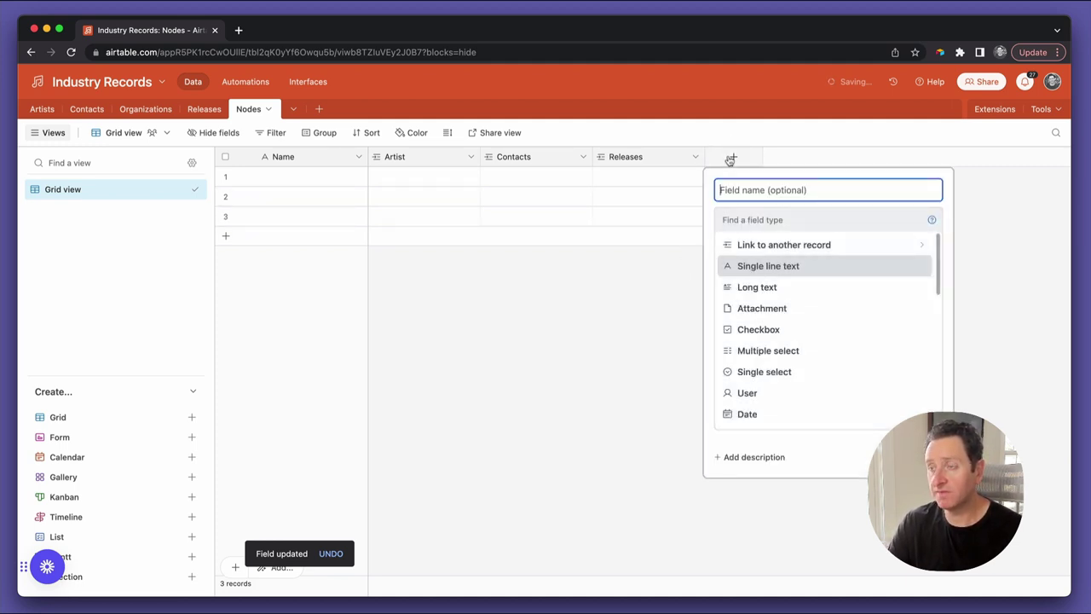
text(Type)
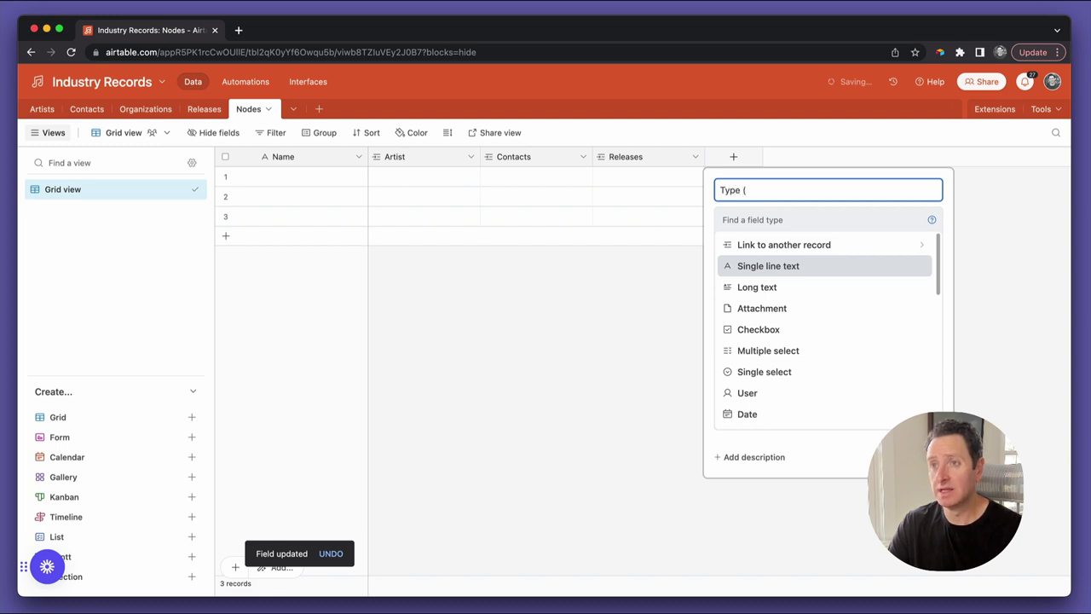
text( (CON)
key(BackSpace)
key(BackSpace)
text(ontacts))
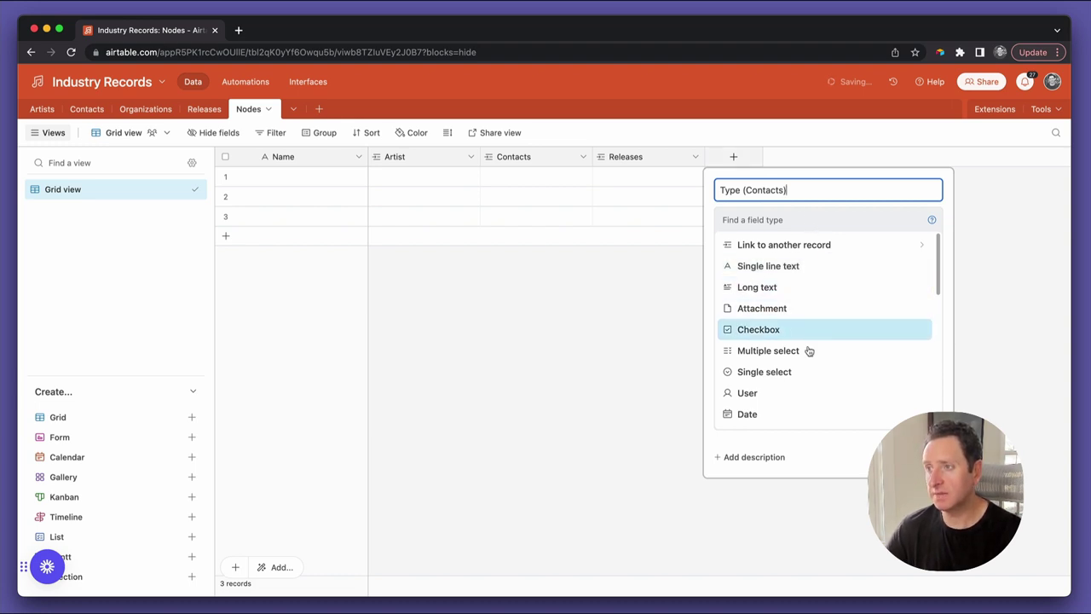
click(805, 355)
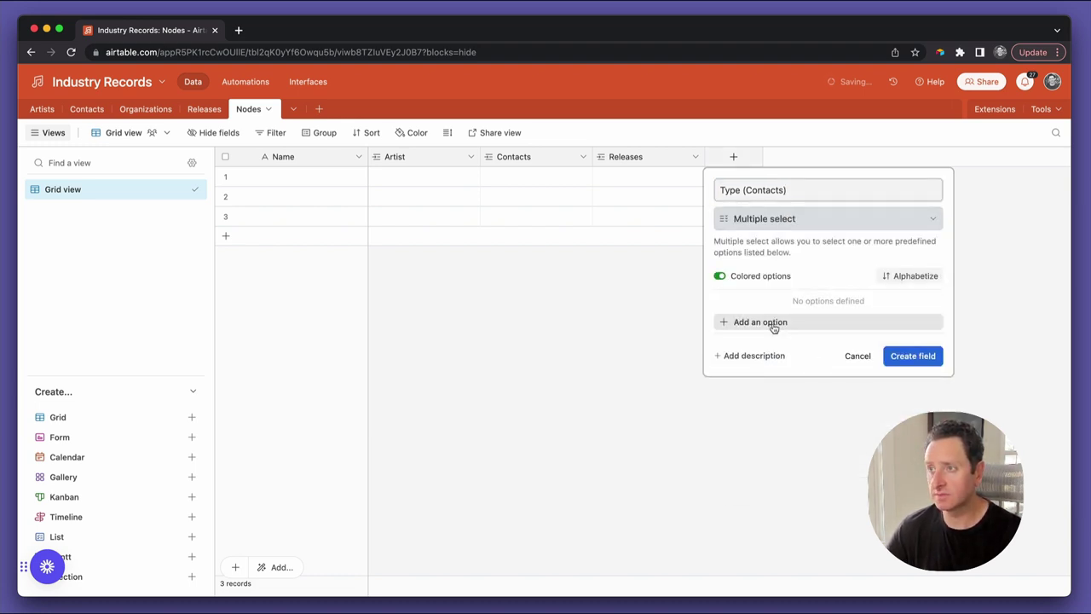
Give it the options Manager, Lawyer, Agent and Business manager, and create the field
click(775, 323)
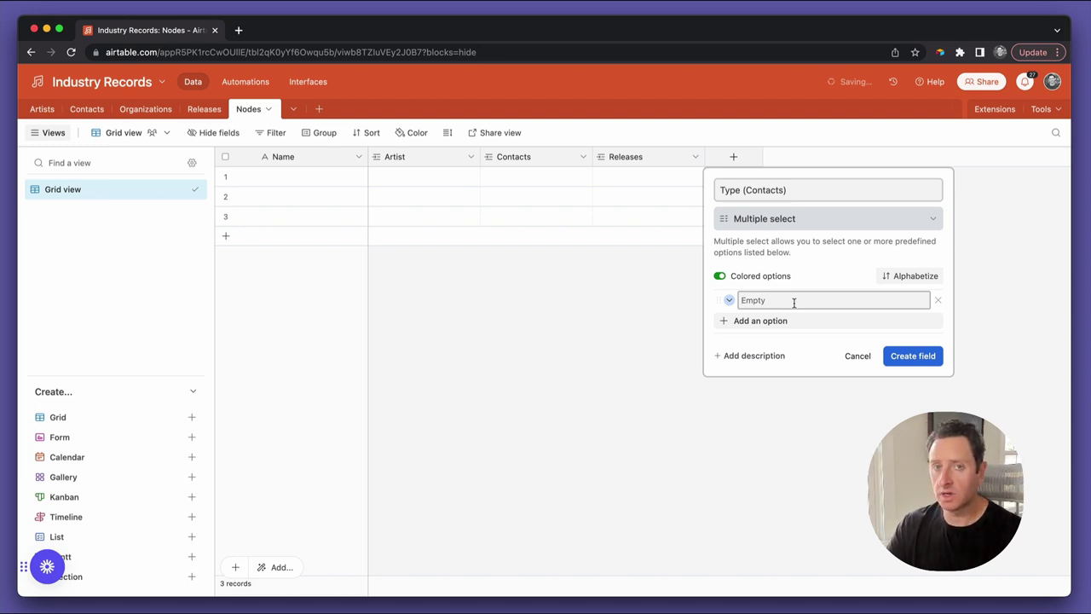
text(Manager)
click(802, 326)
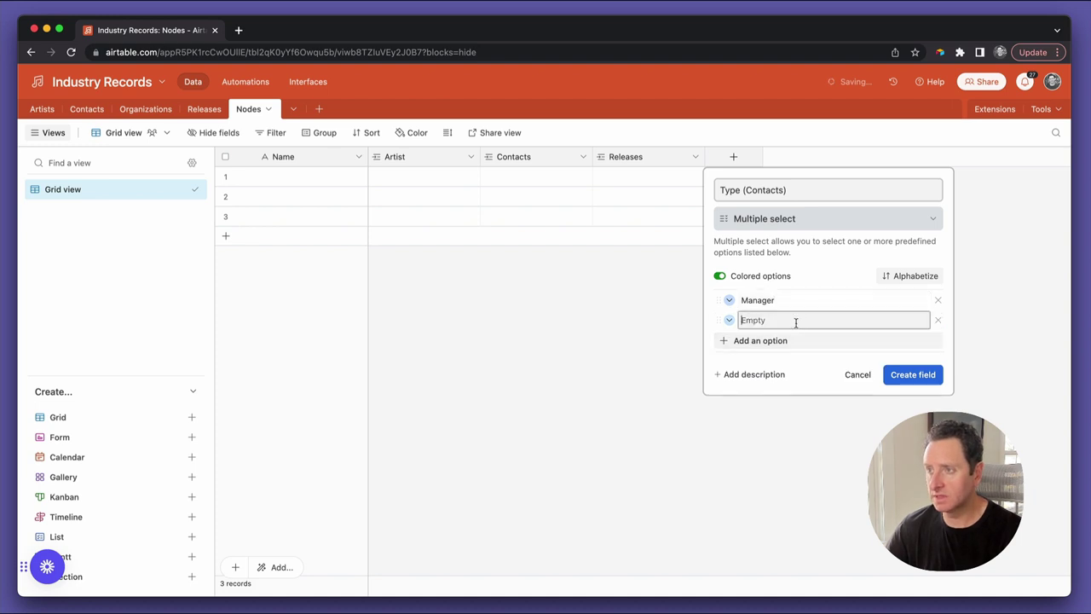
text(Lawyer)
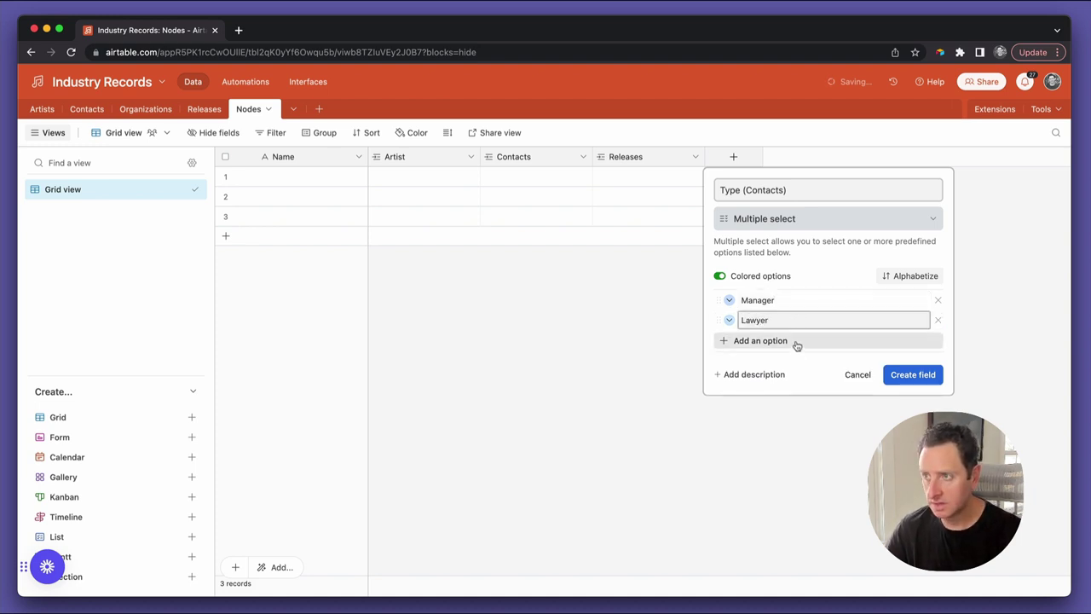
click(796, 342)
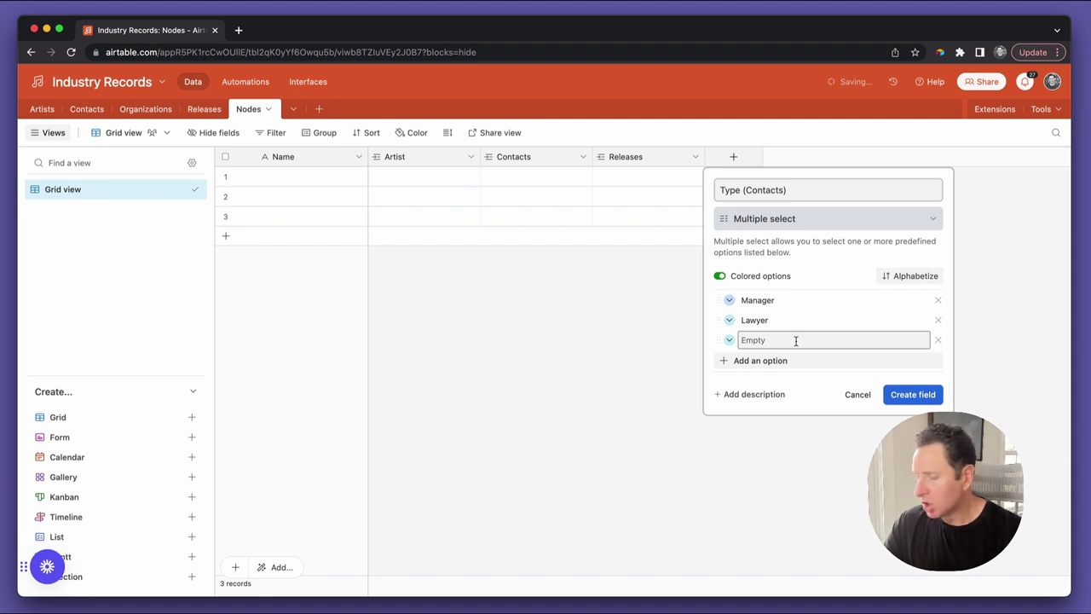
text(Agent)
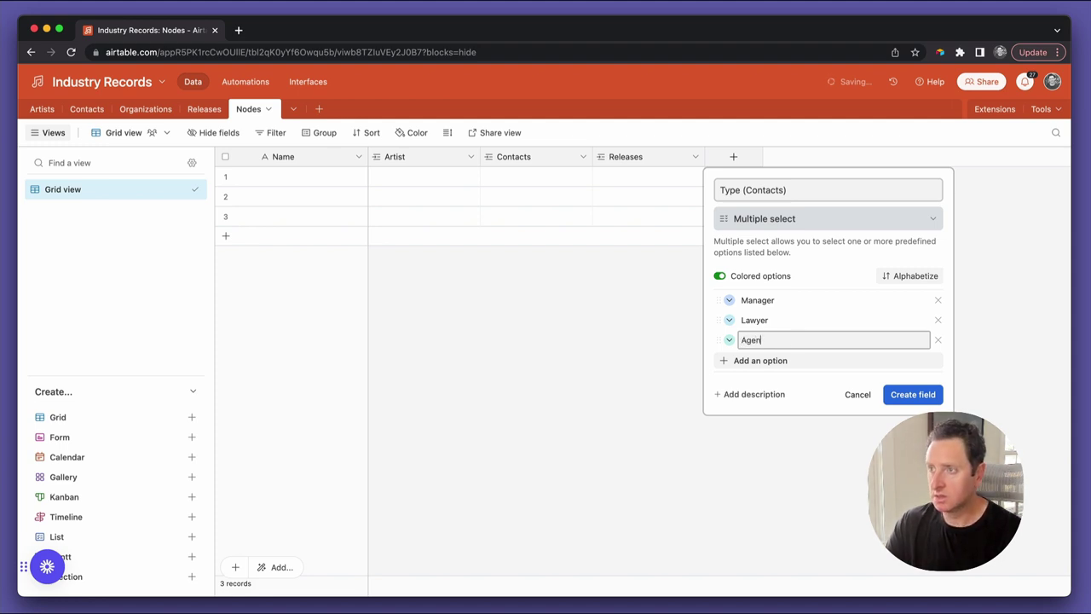
click(798, 360)
text(Busin)
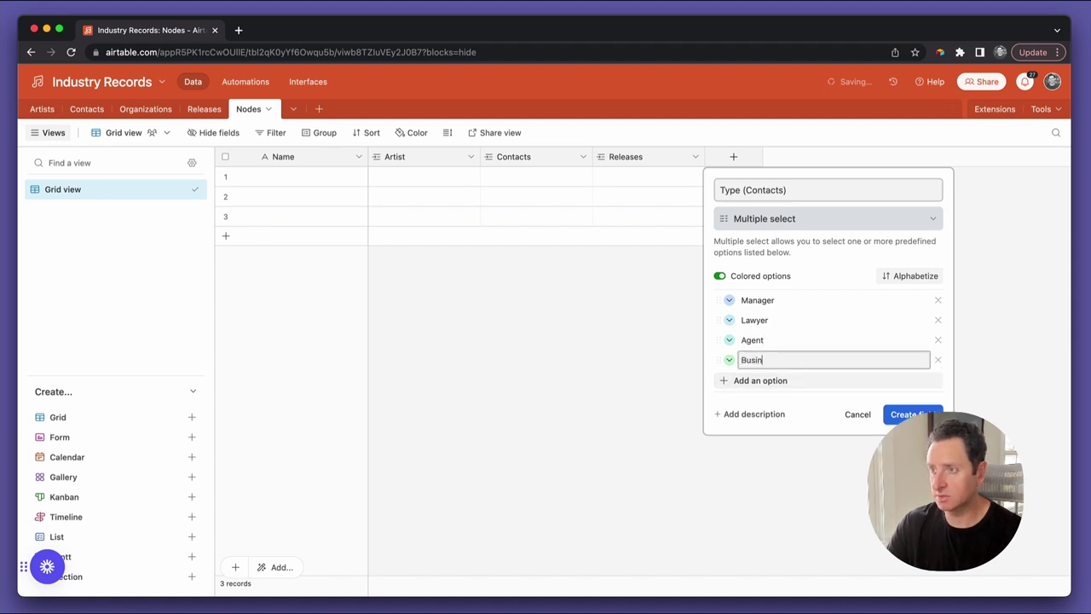
text(ess manager)
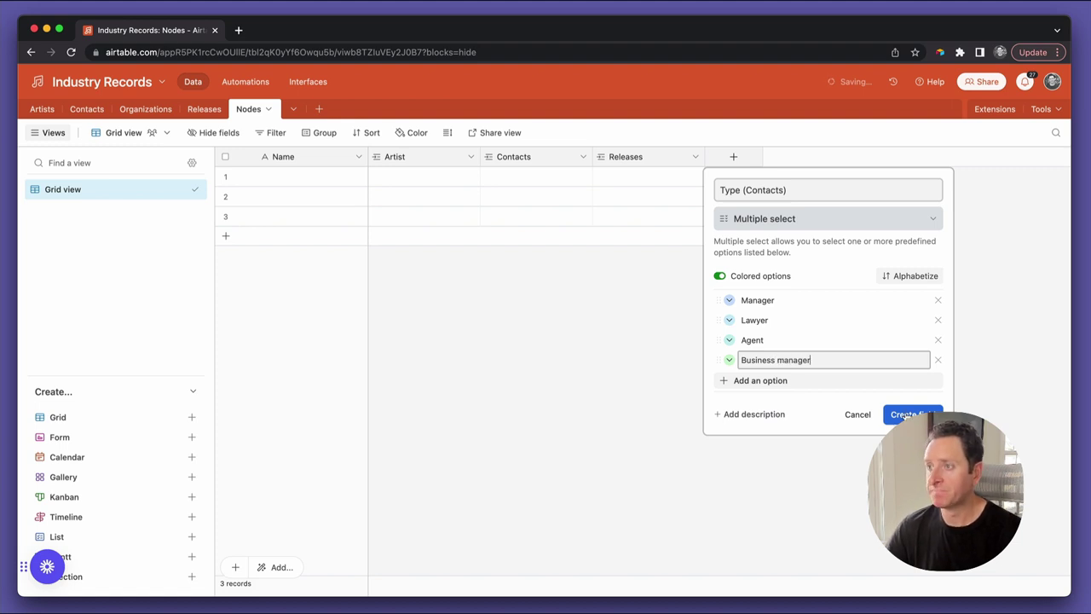
click(908, 414)
Create a Type (Releases) multiple-select field with options Side artist, Producer, Mixer and Mastering engineer
click(842, 162)
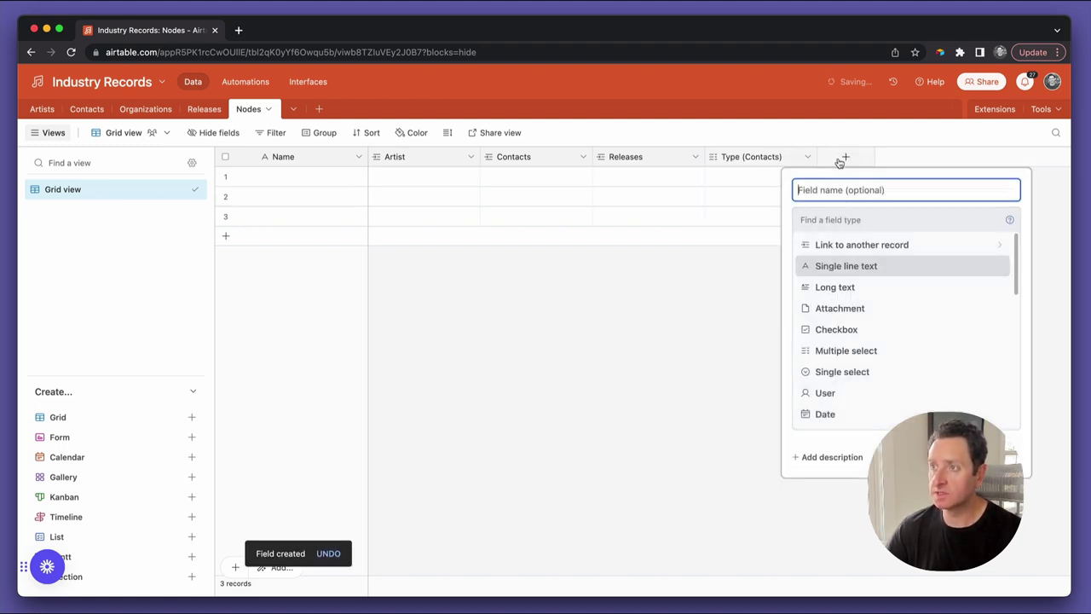
text(Type (Rele)
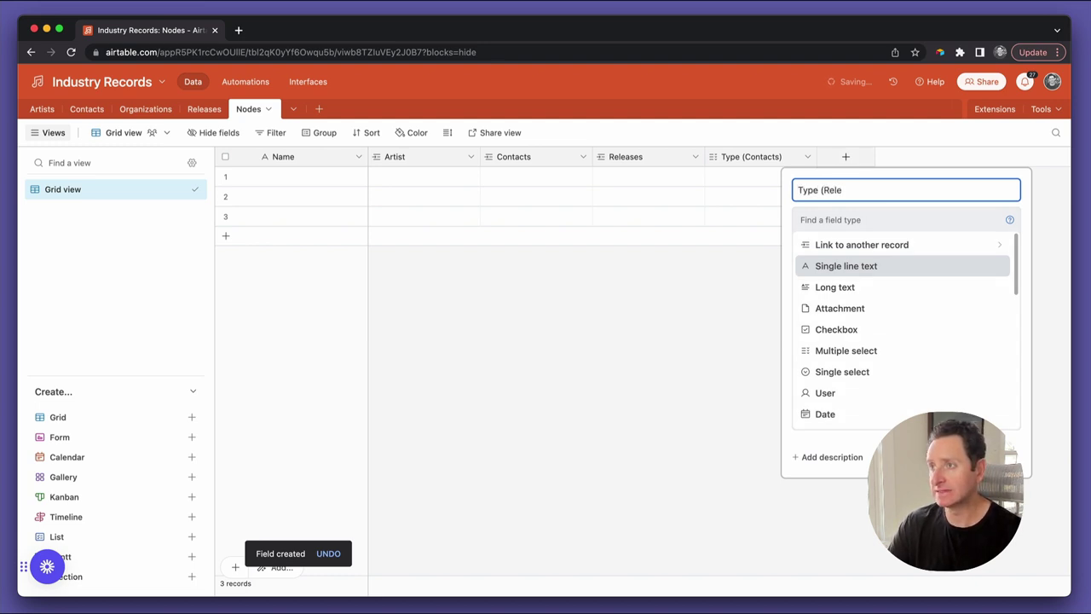
text(ases)
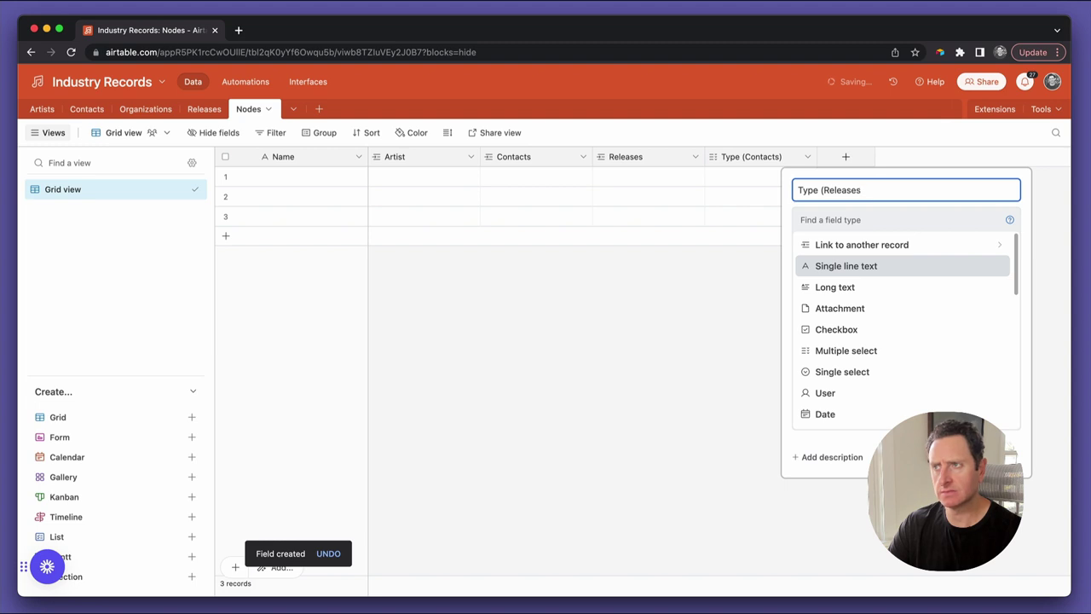
text())
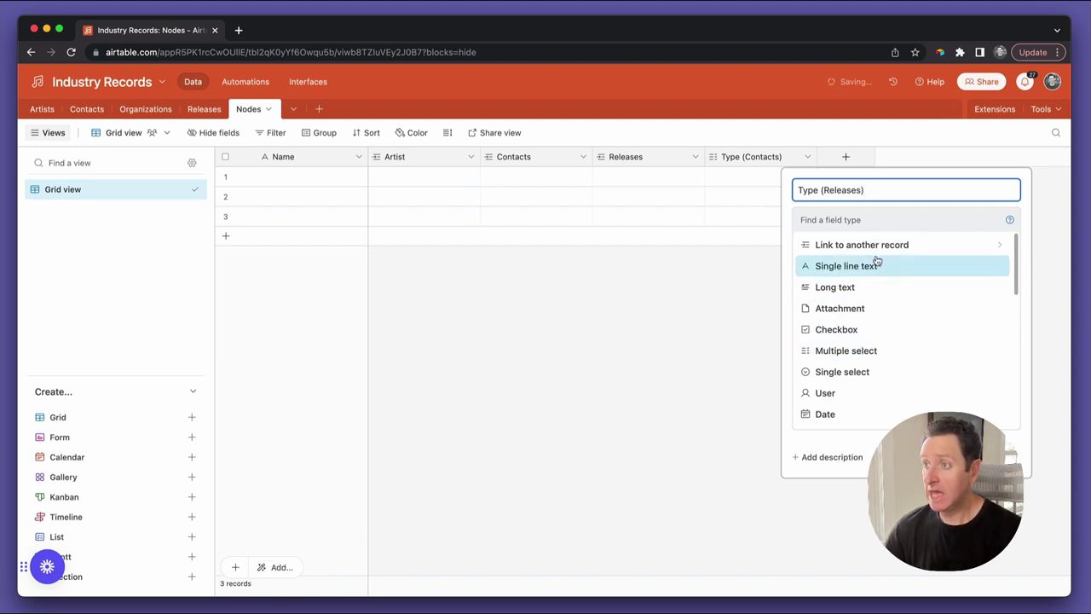
click(859, 350)
click(855, 322)
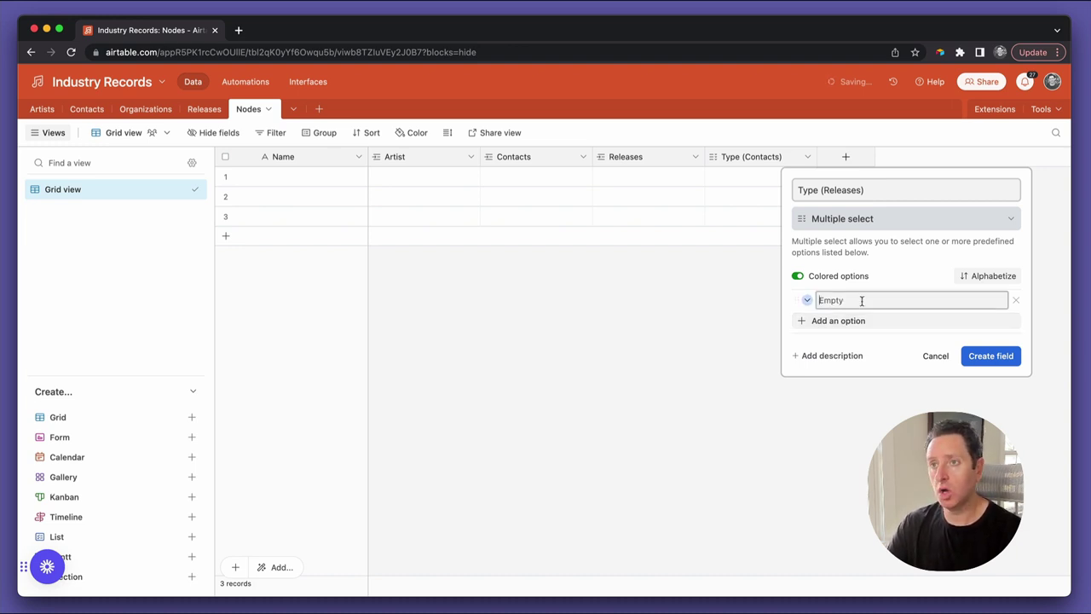
text(Side artist)
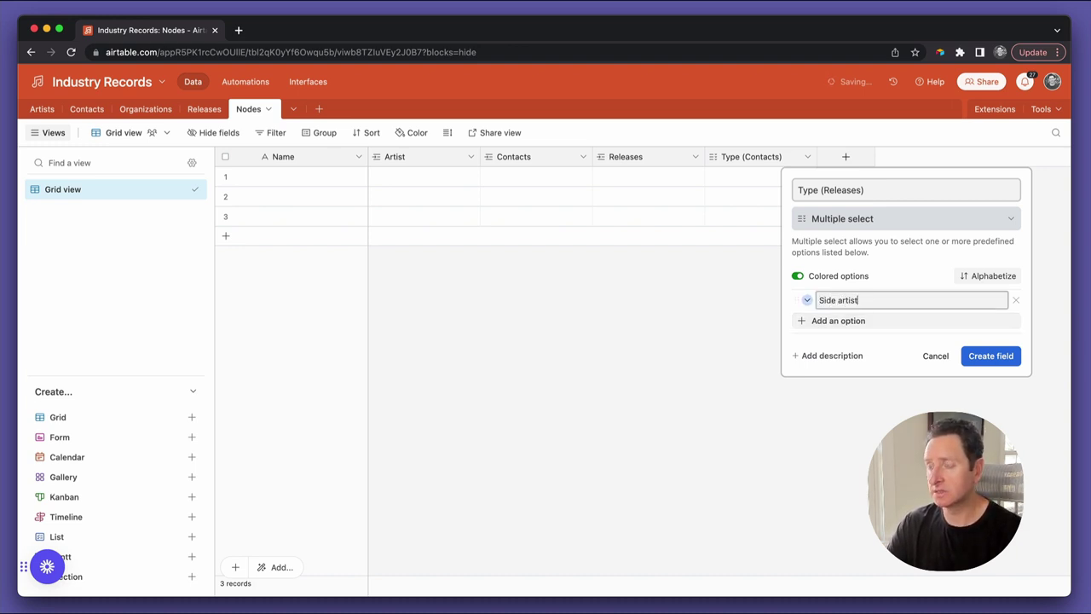
click(856, 321)
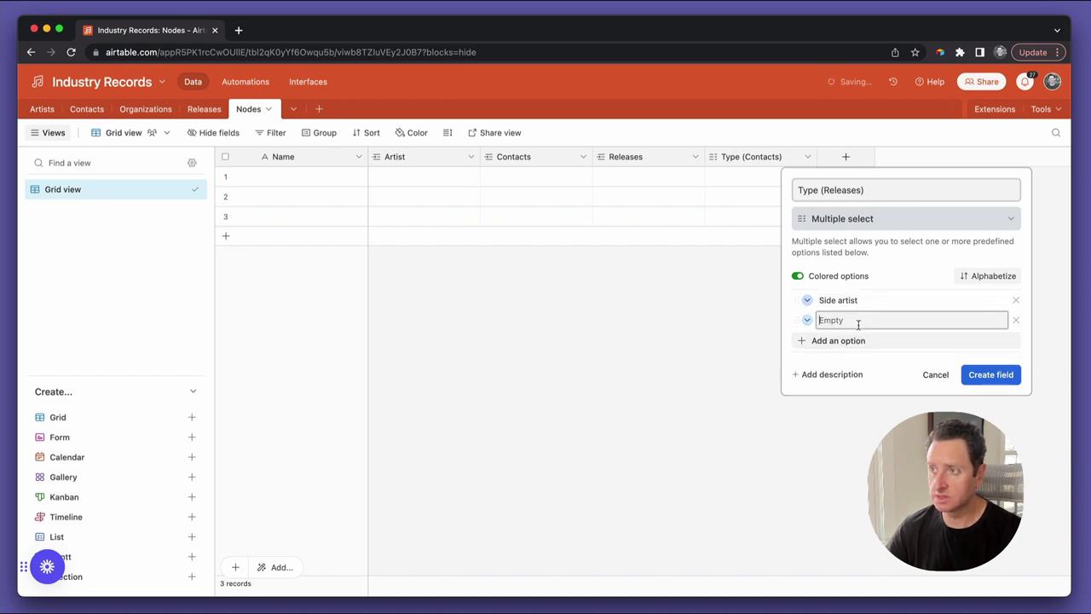
text(Producer)
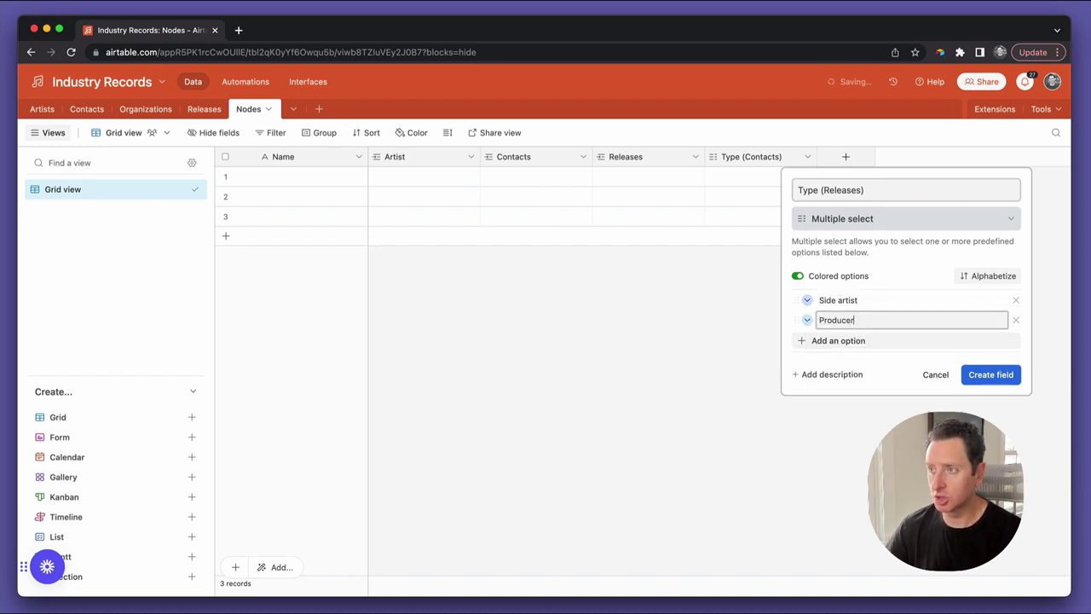
click(863, 341)
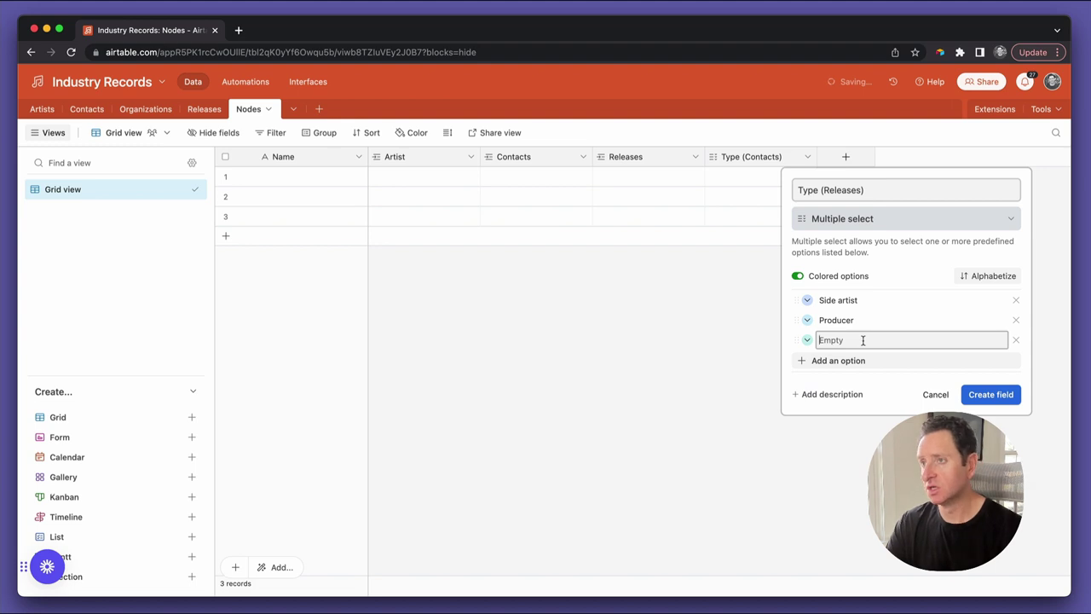
text(Mixer)
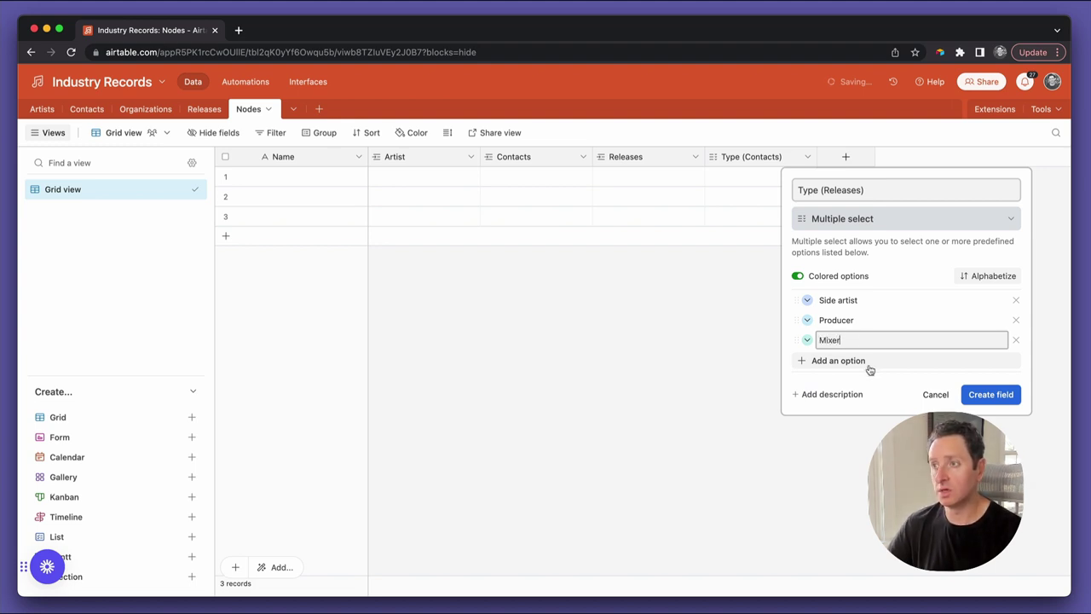
click(866, 360)
text(Mastering engineer)
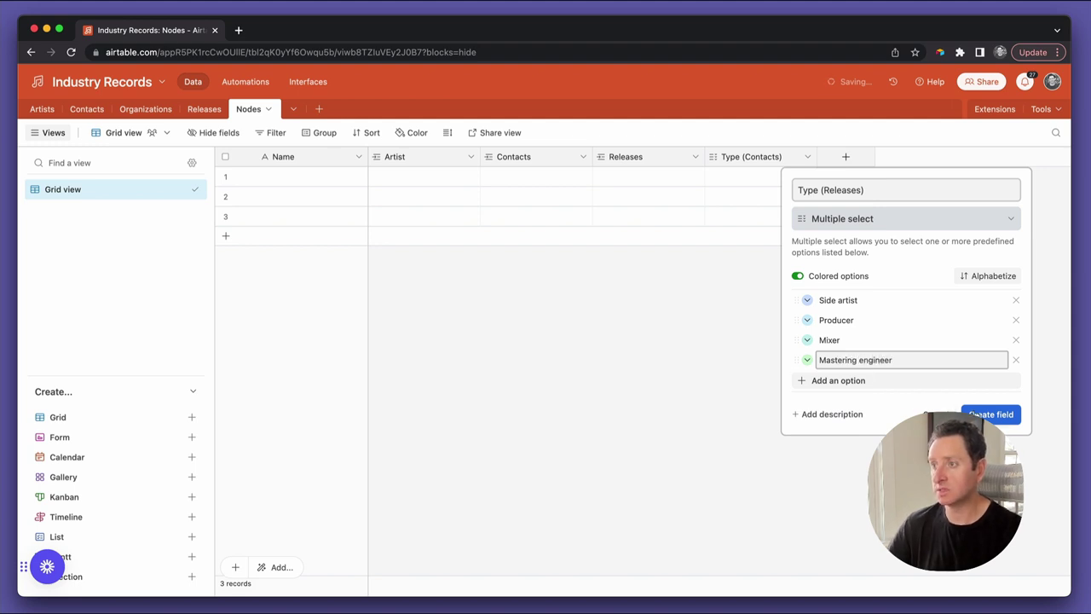
click(980, 415)
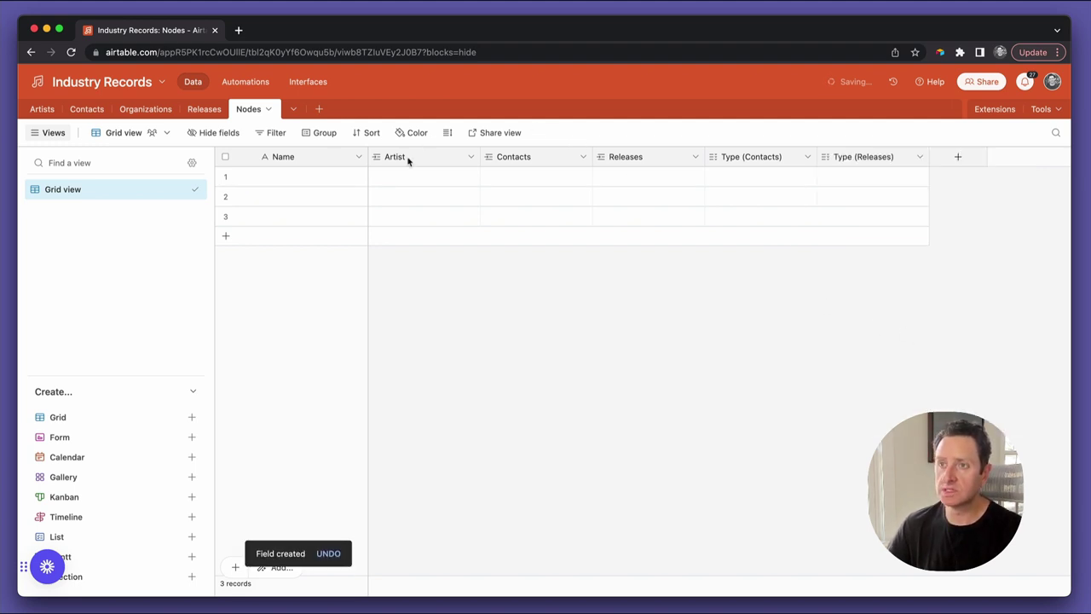
Widen the Nodes Name column slightly and switch to the Organizations table
drag(368, 157, 375, 160)
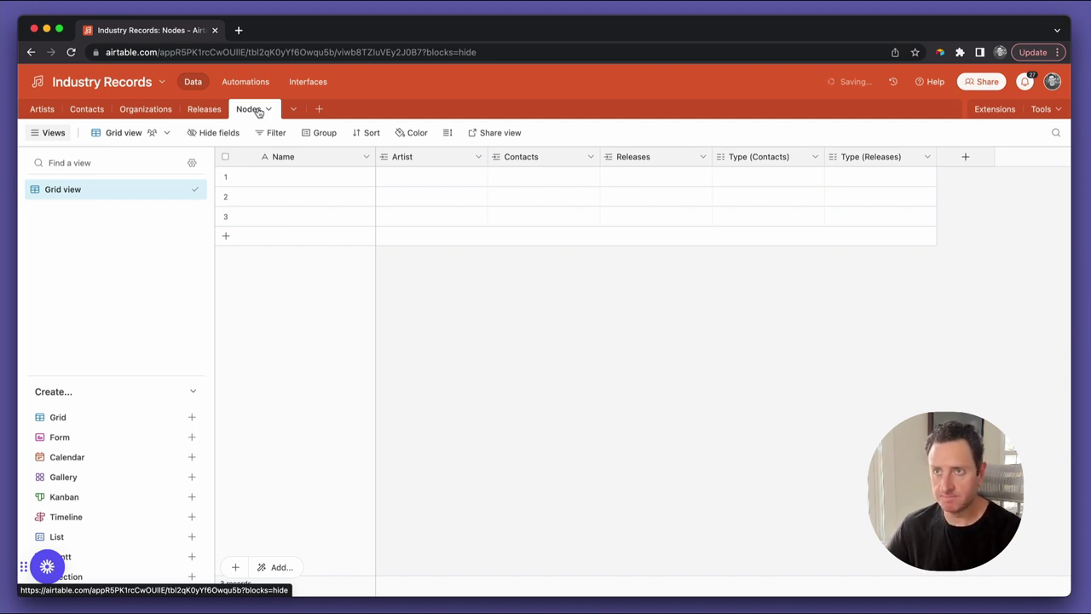
click(161, 114)
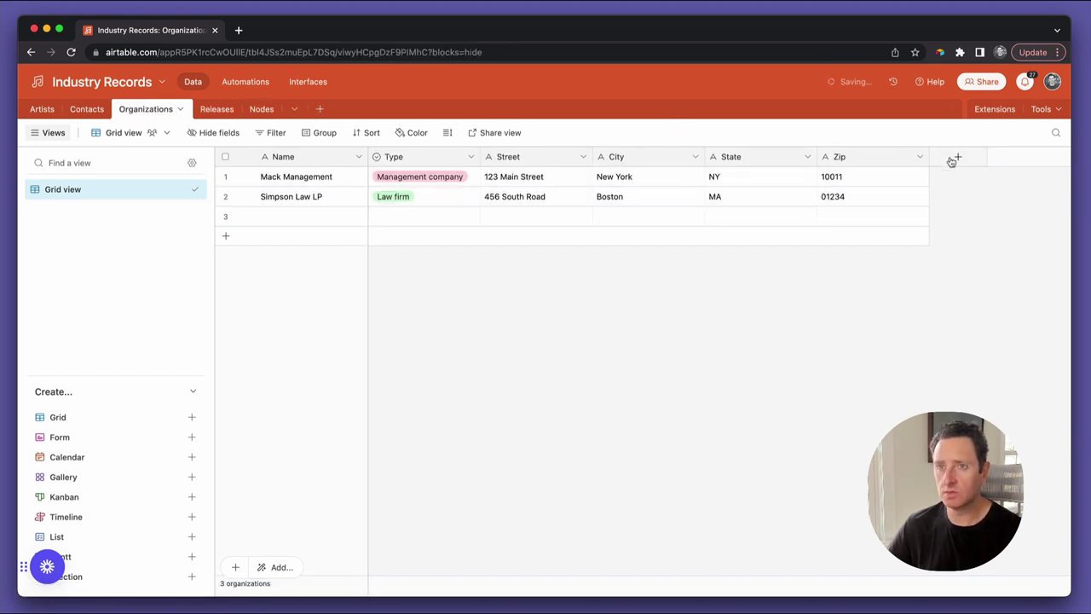
Add a Contacts field in Organizations linking to the Contacts table, then go to Contacts
click(952, 160)
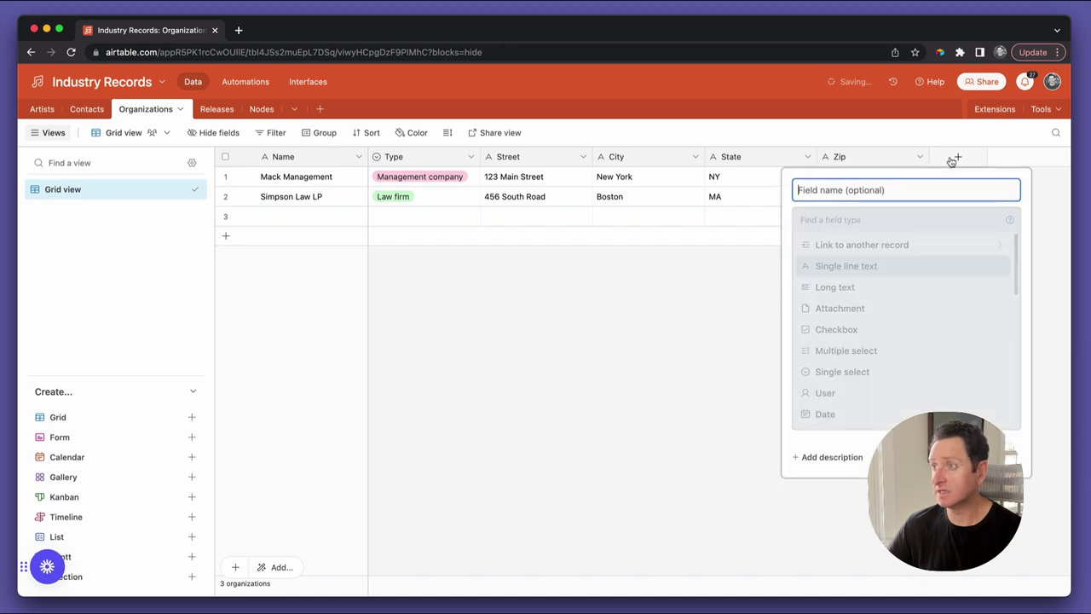
text(Contacts)
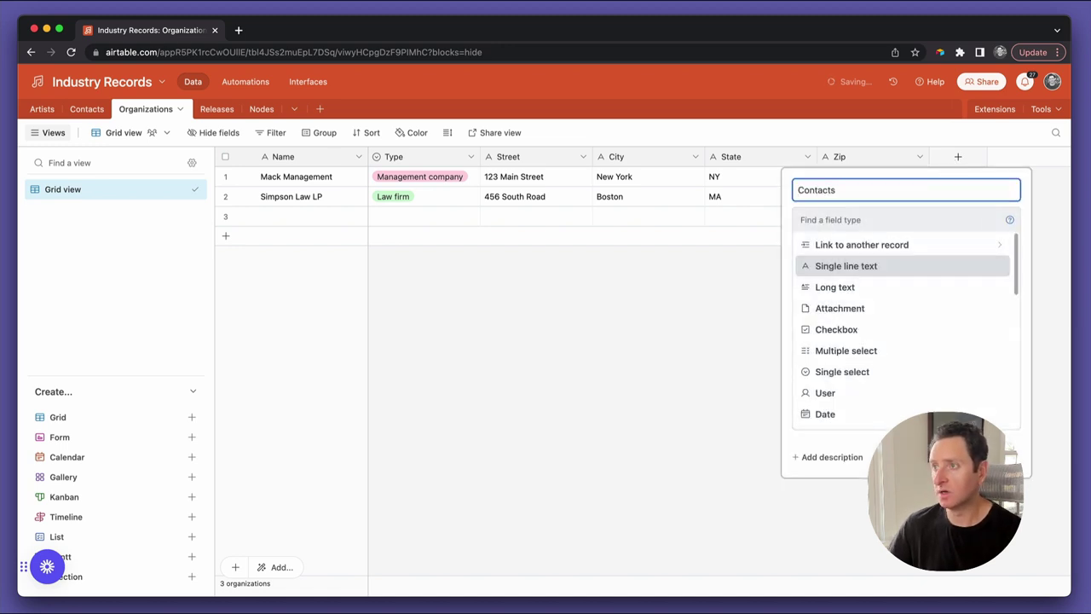
key(BackSpace)
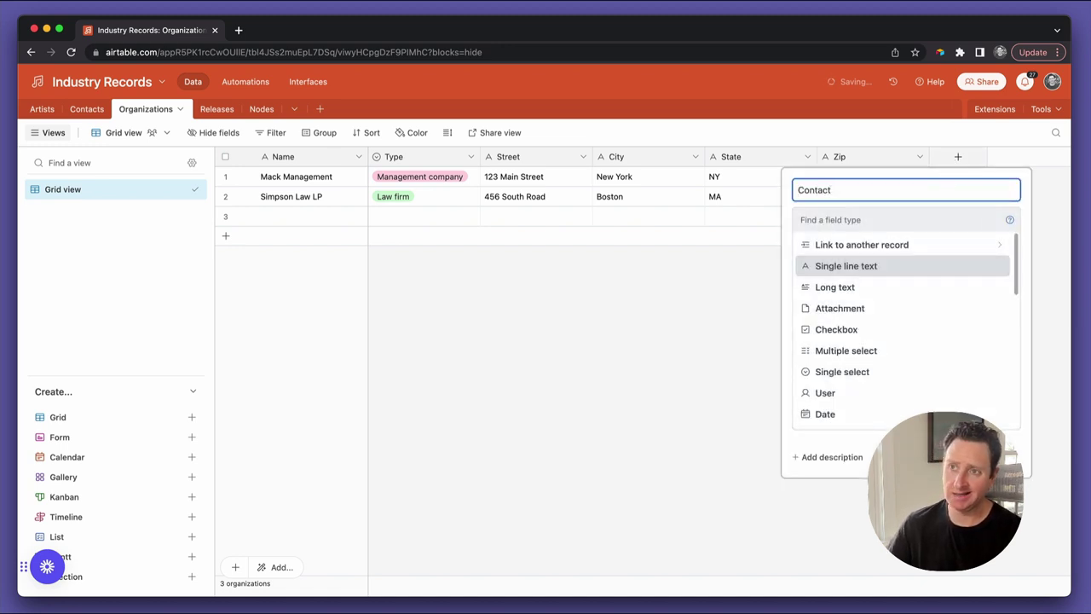
text(s)
click(891, 247)
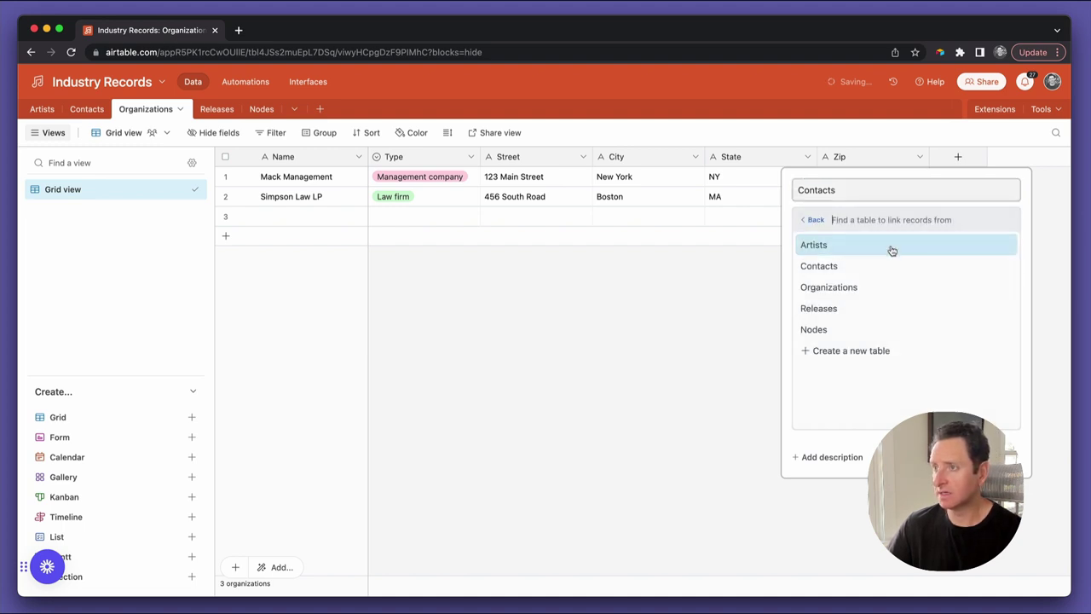
click(856, 265)
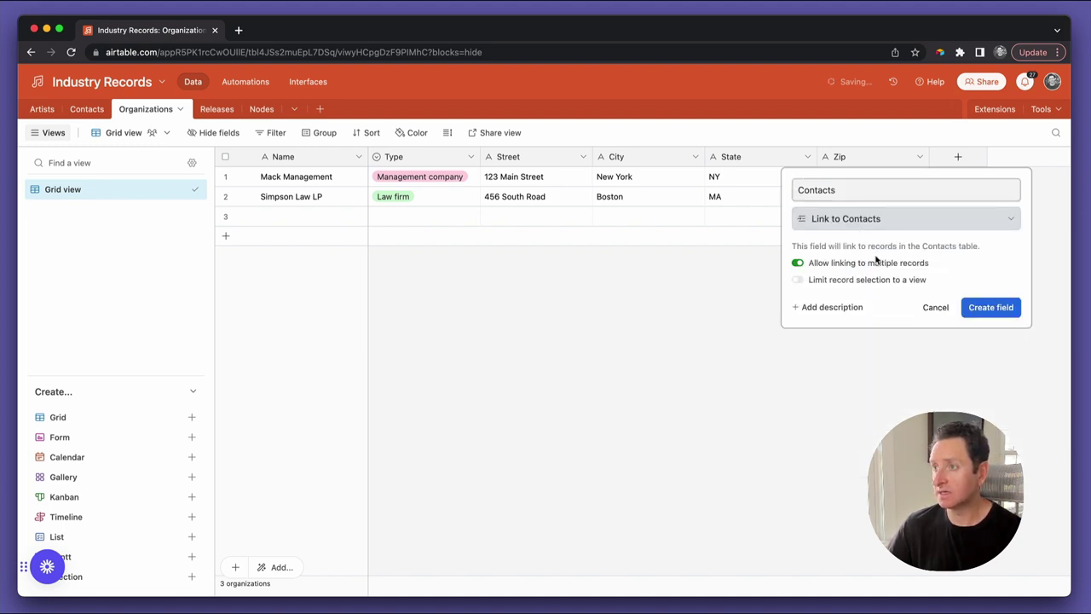
click(998, 313)
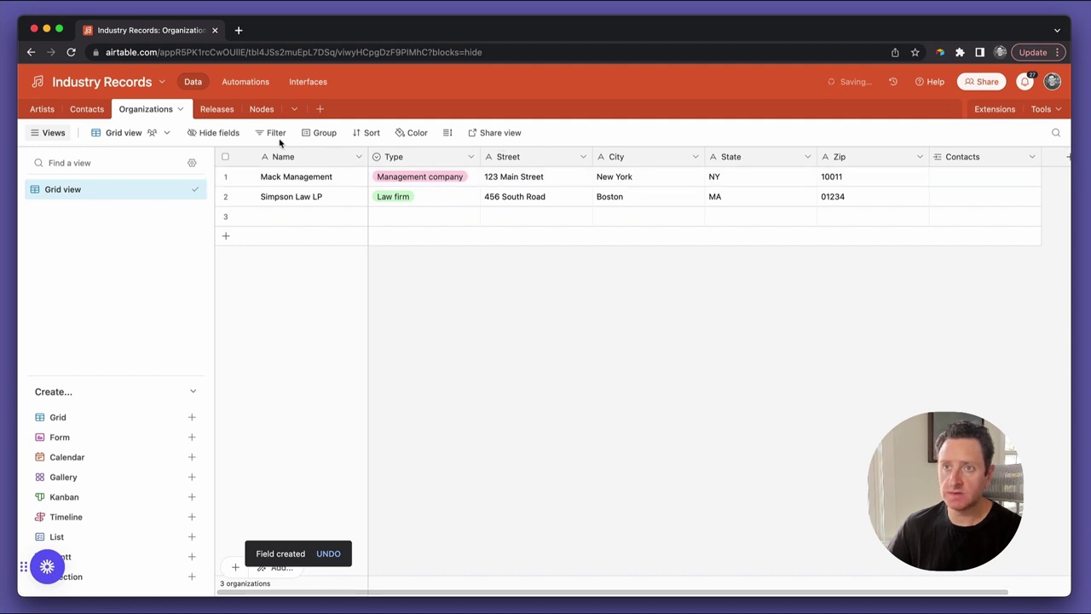
click(103, 110)
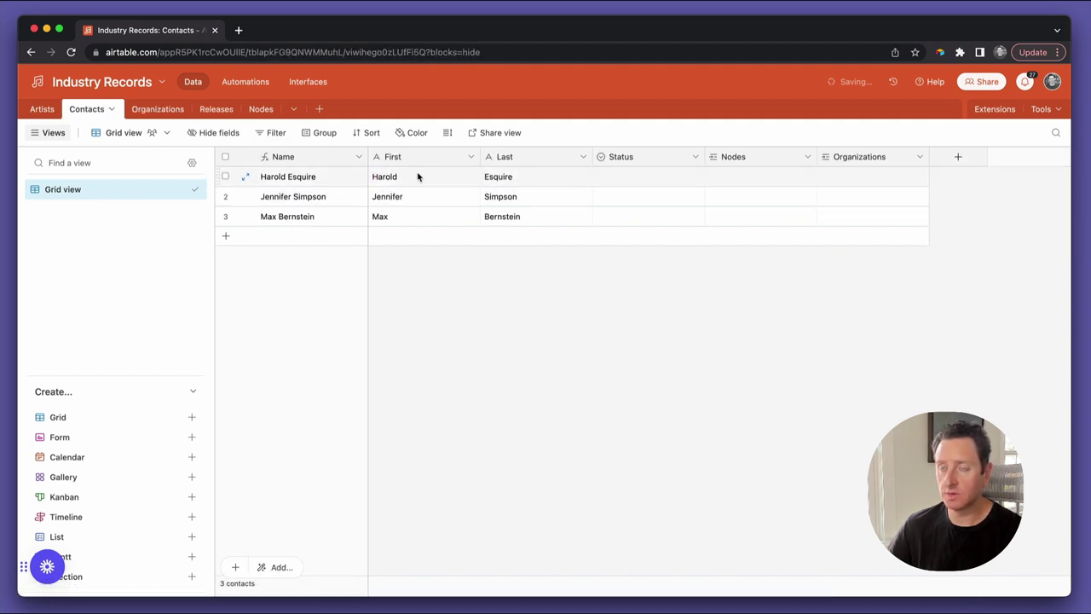
Link the second contact to Mack Management
click(829, 196)
text(mack)
key(Return)
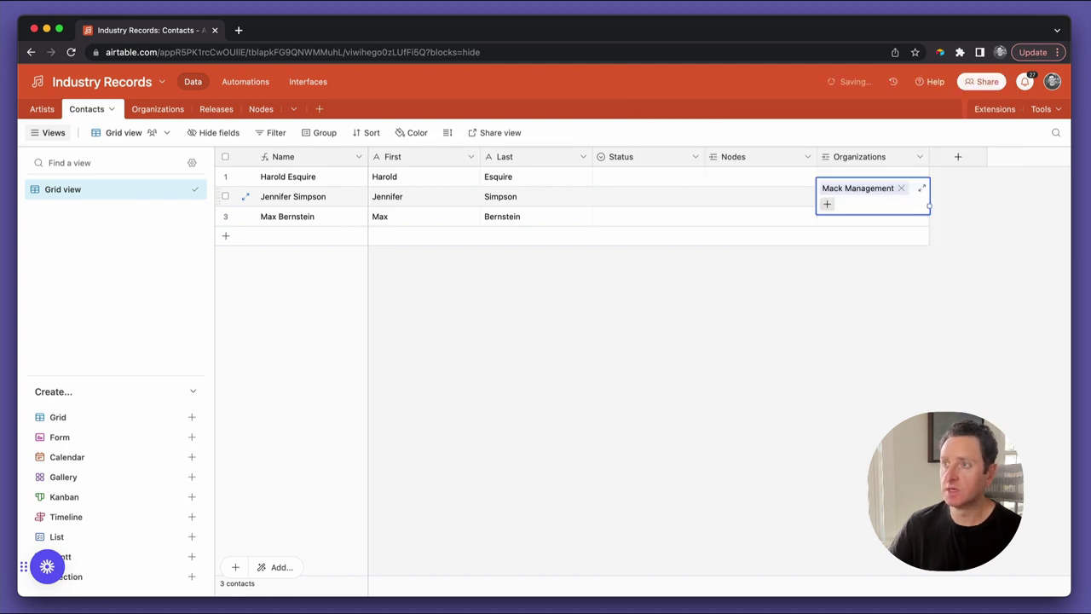
Add a new organization named Industry Records, leaving its Type empty
click(157, 109)
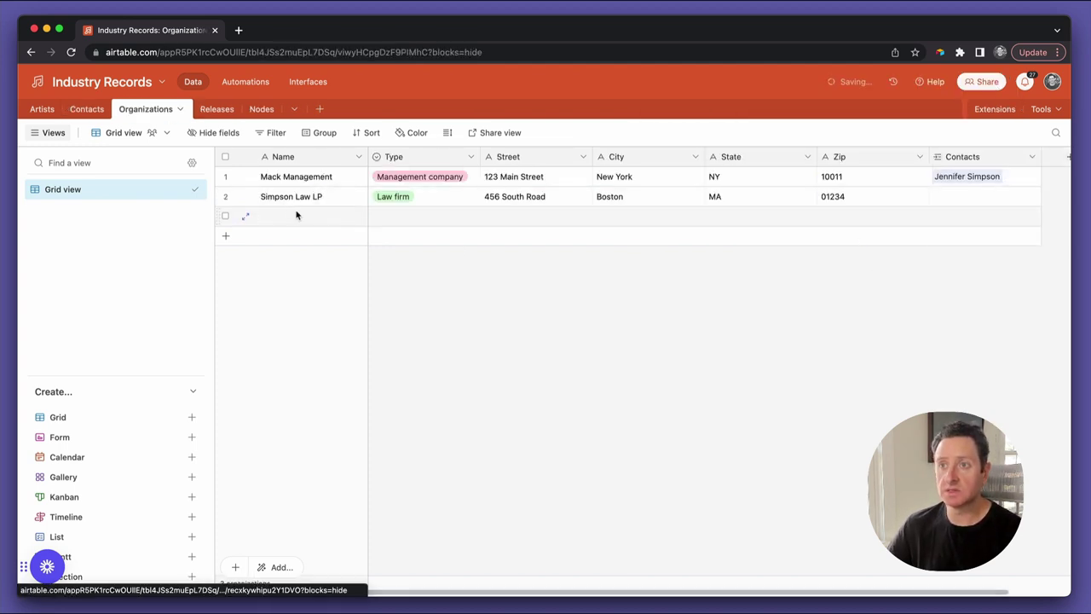
click(299, 216)
text(Industry Records)
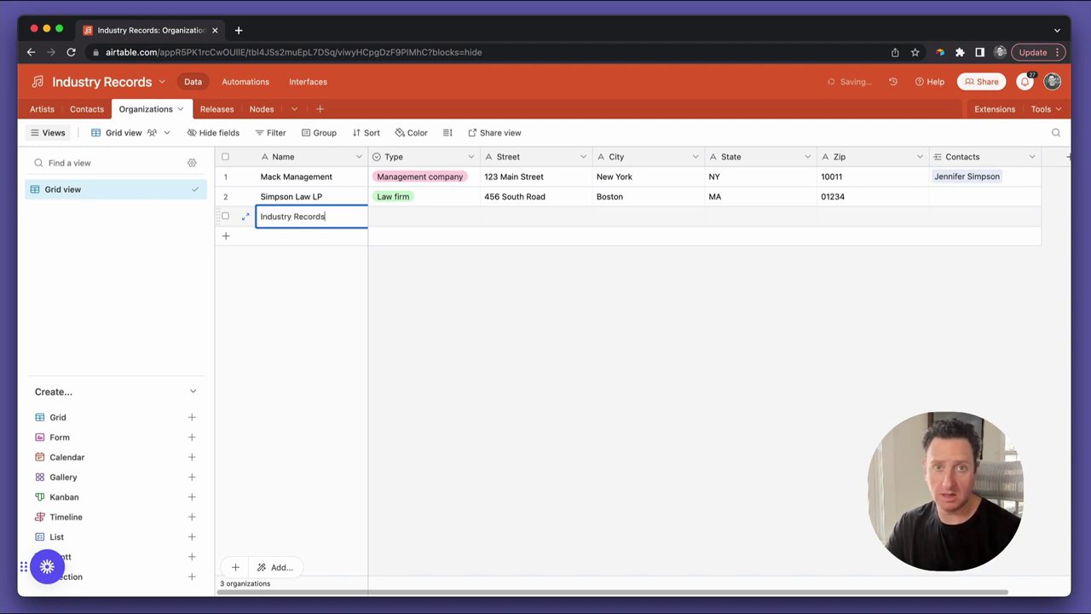
key(Tab)
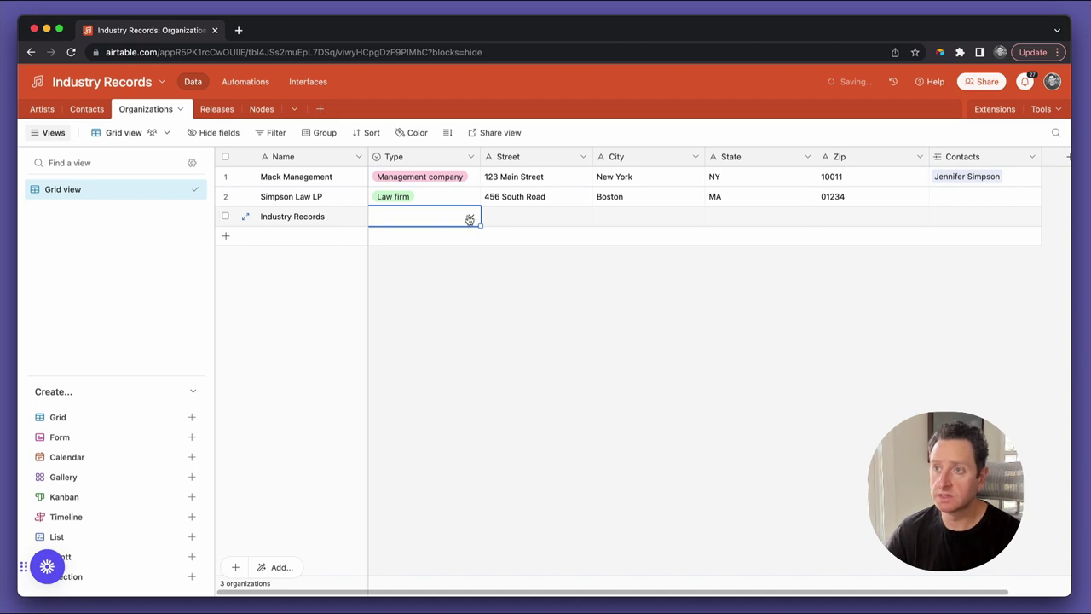
click(470, 218)
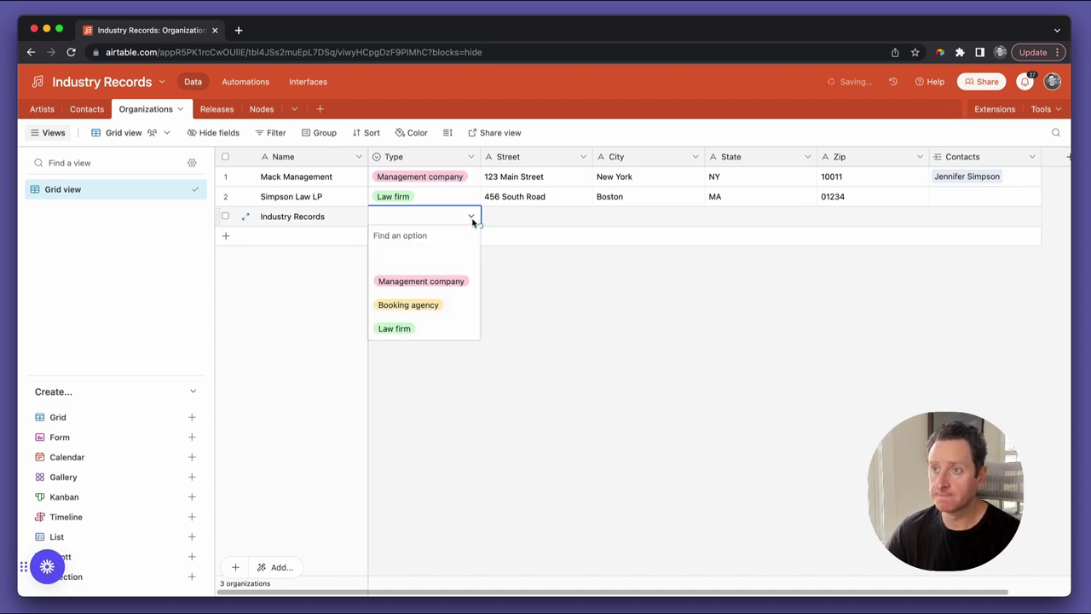
click(512, 268)
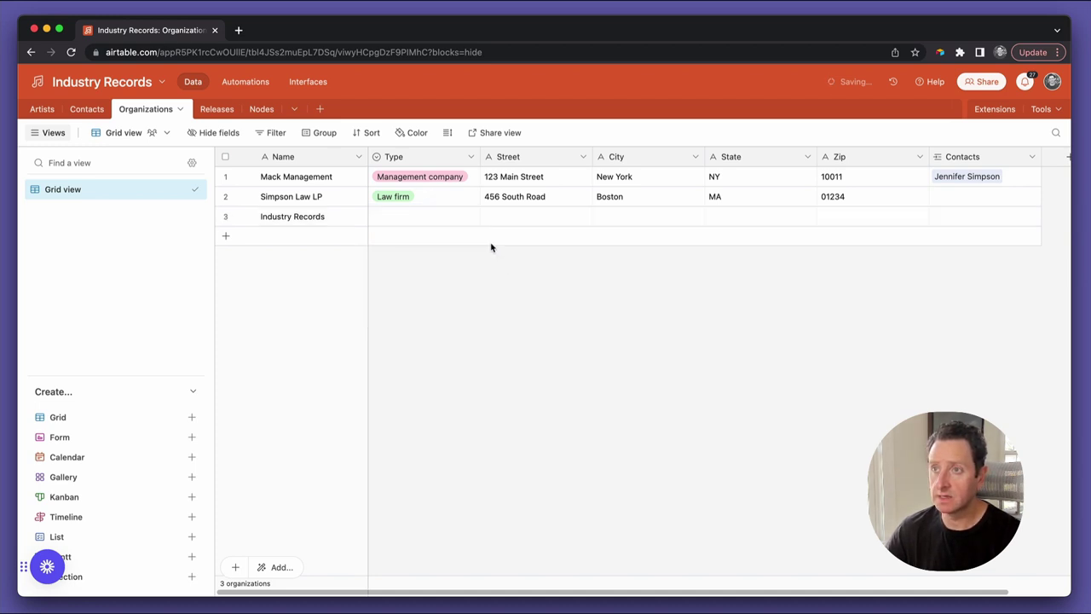
Add a light purple Employer option to the organization Type field
double_click(404, 162)
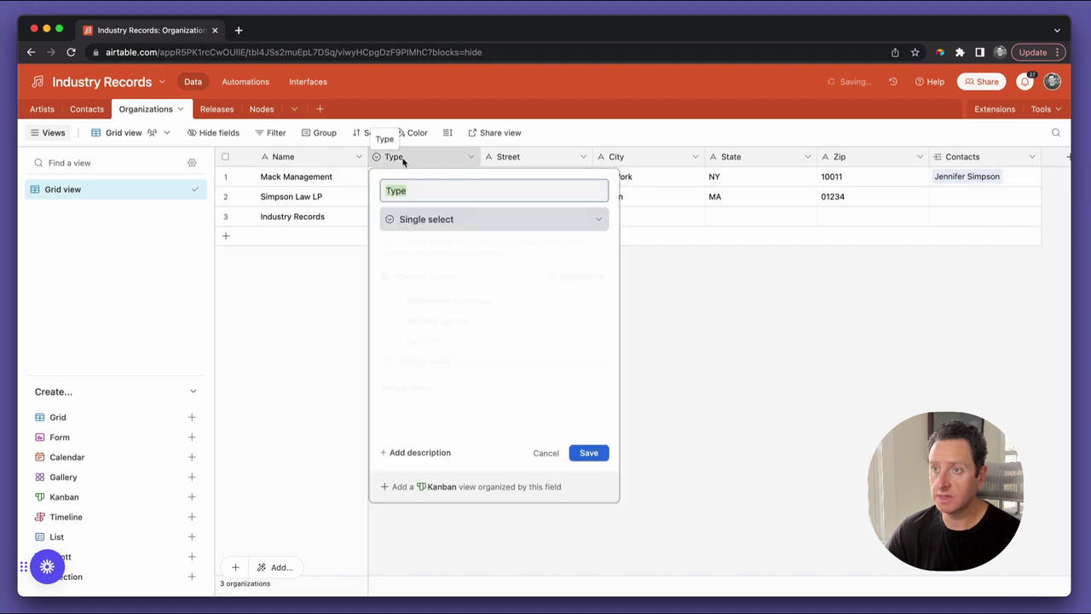
click(429, 360)
text(Employwer)
key(BackSpace)
key(BackSpace)
key(BackSpace)
text(er)
click(401, 362)
click(401, 362)
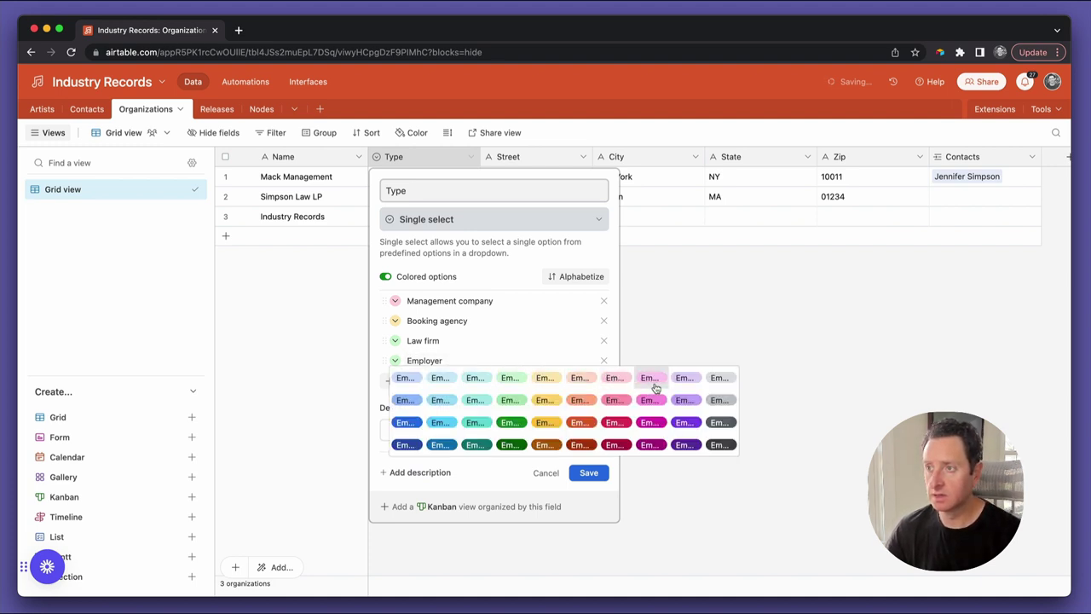
click(682, 380)
click(599, 475)
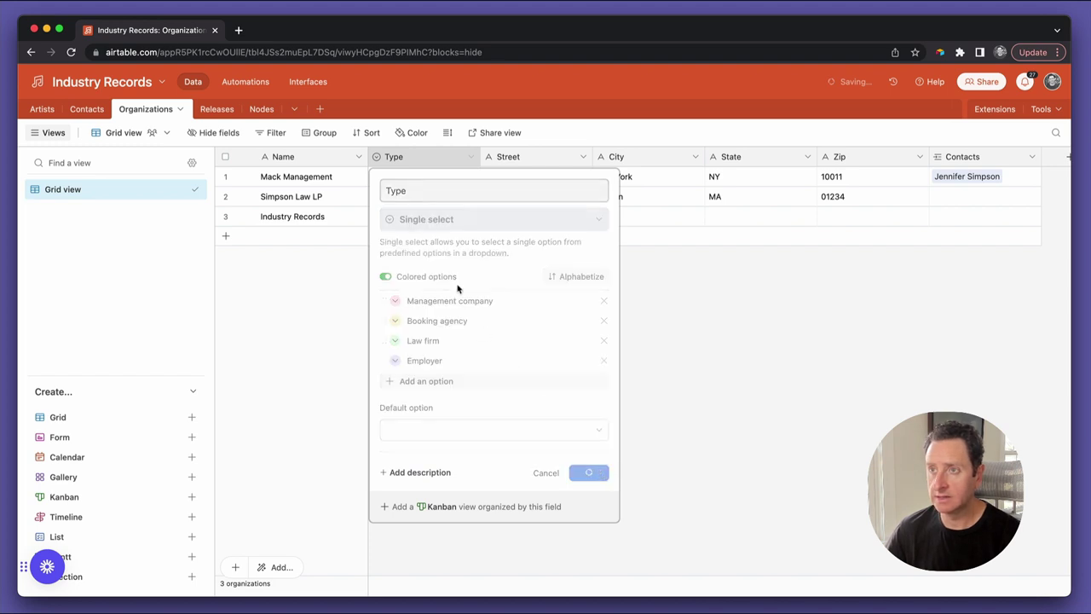
Set Industry Records' Type to Employer and link it to the third contact
click(424, 218)
text(empl)
key(Return)
click(537, 217)
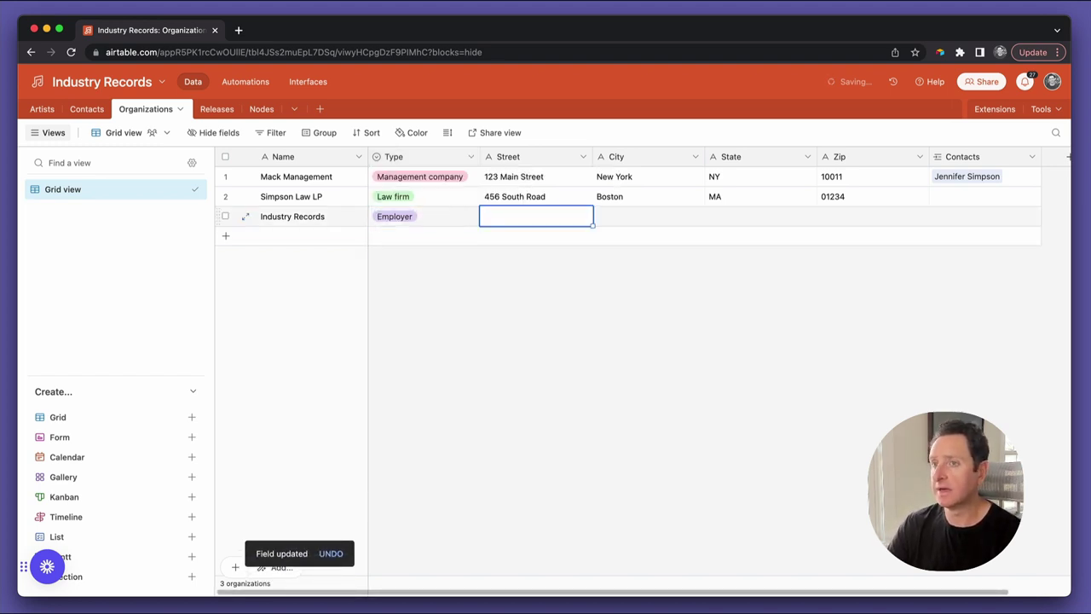
key(Tab)
key(Tab)
key(Tab)
key(Tab)
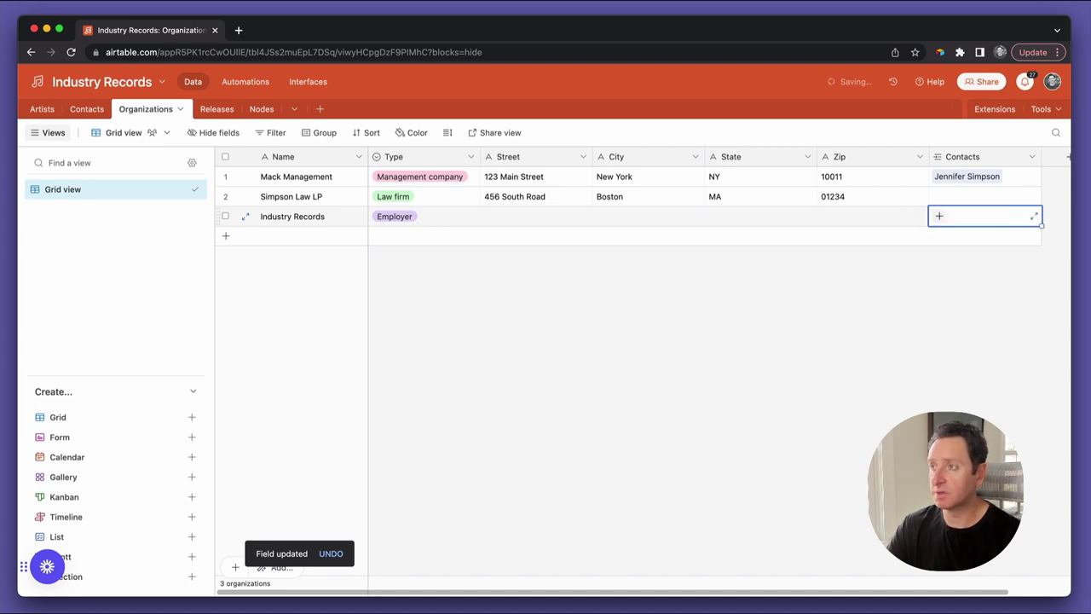
text(max)
key(Return)
key(shift+Tab)
key(shift+Tab)
key(shift+Tab)
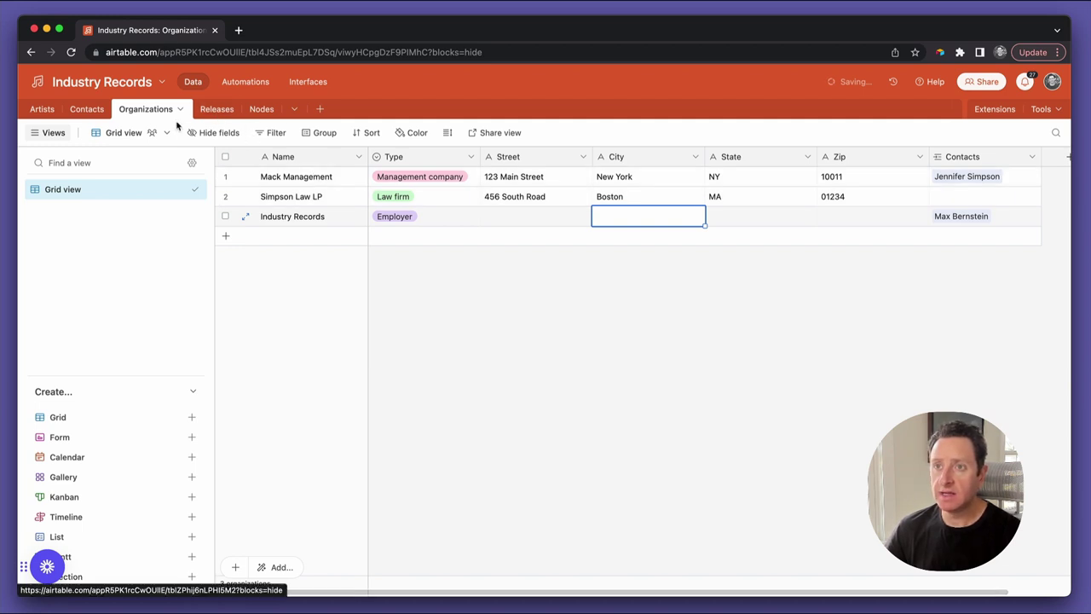
Link the first contact to the Simpson Law LP organization
click(86, 109)
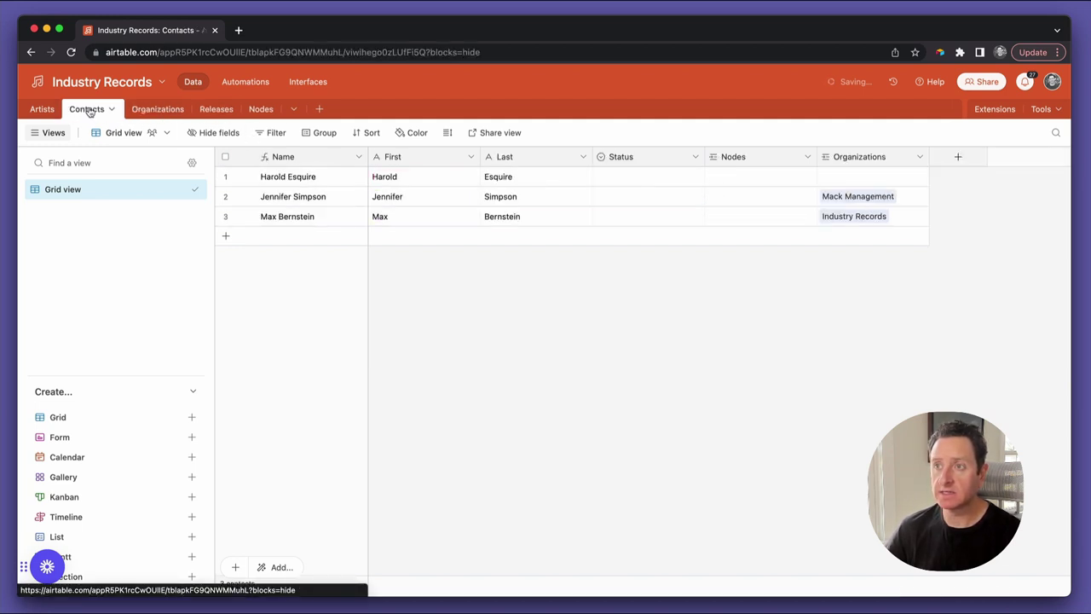
click(844, 177)
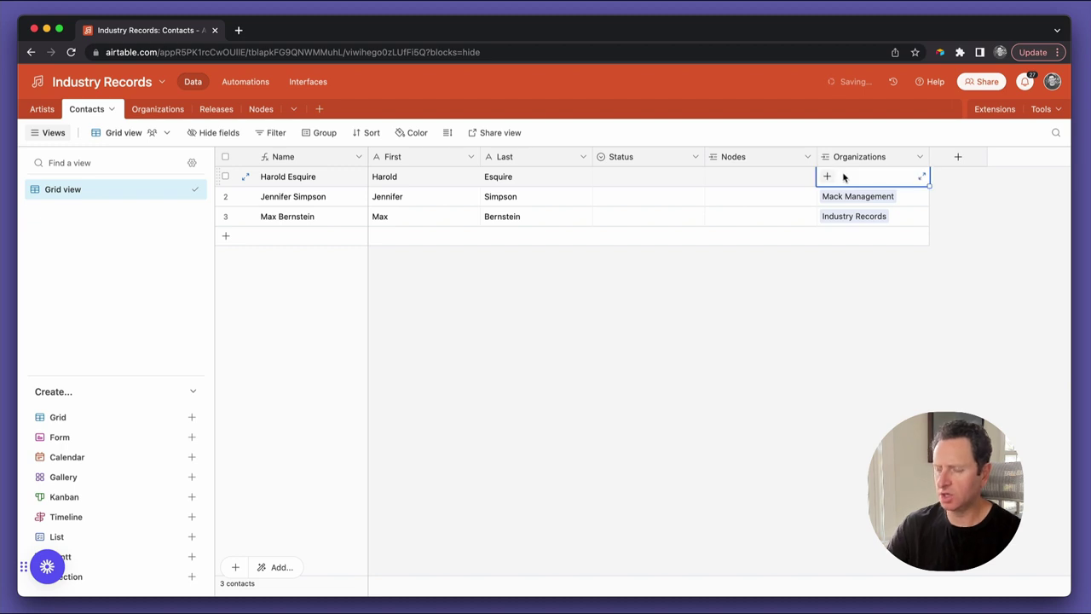
text(law)
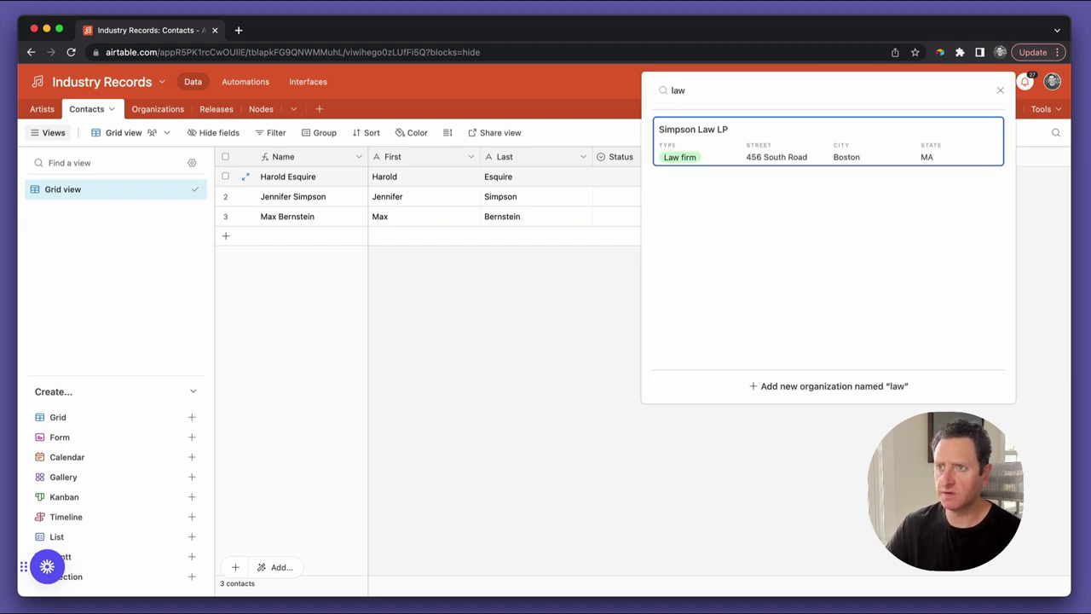
key(Return)
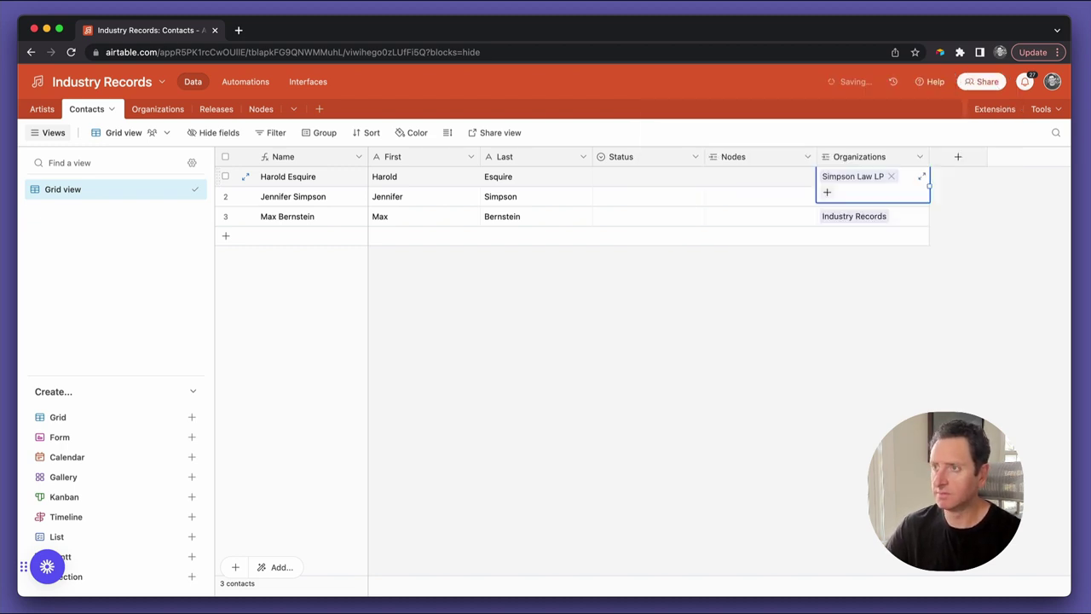
Change the first contact's last name
click(723, 195)
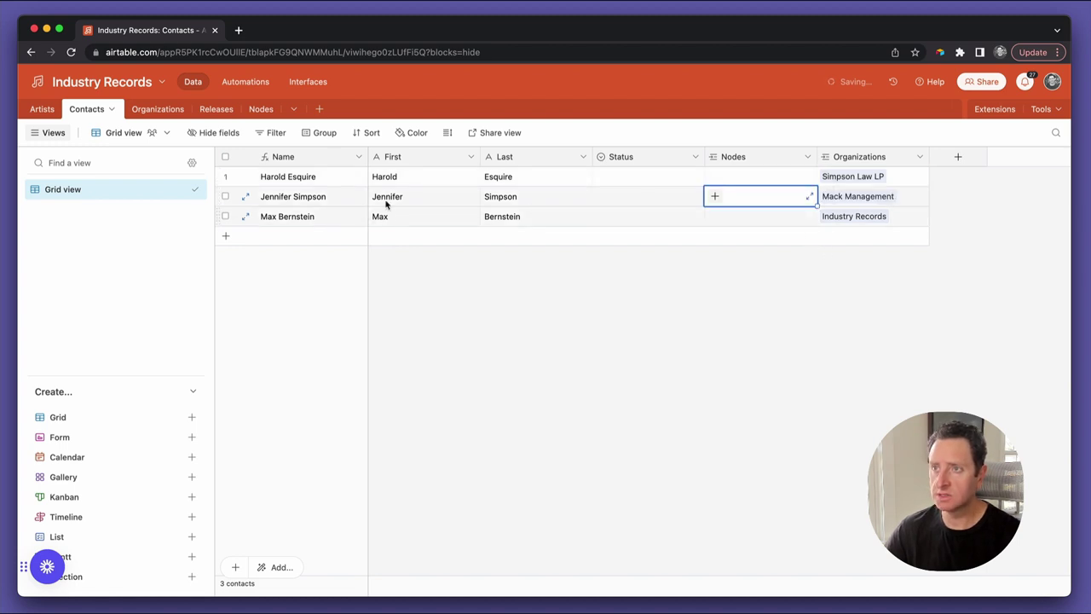
double_click(506, 176)
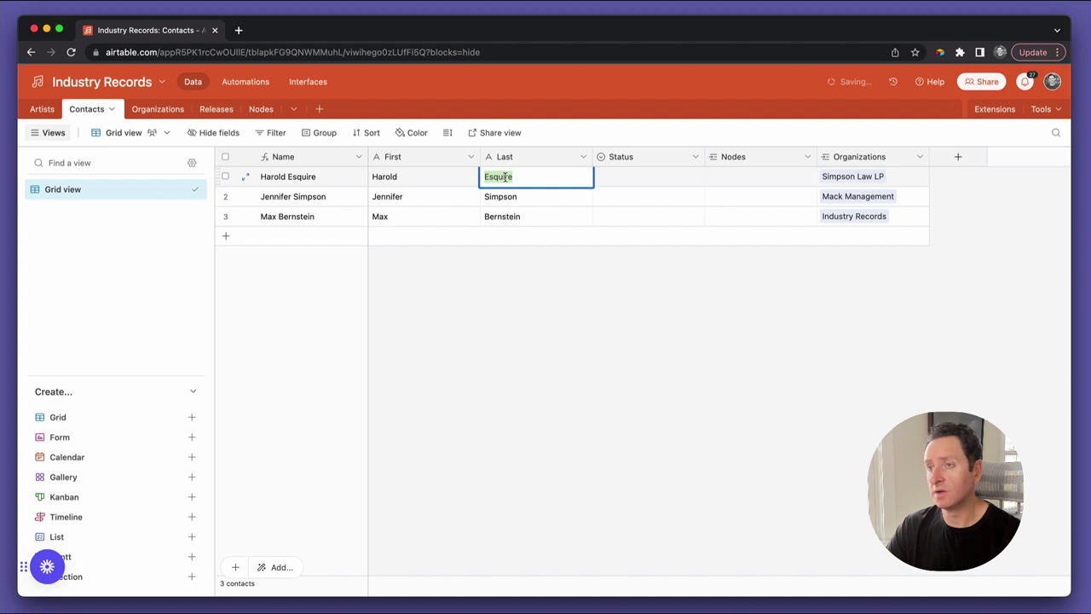
key(Tab)
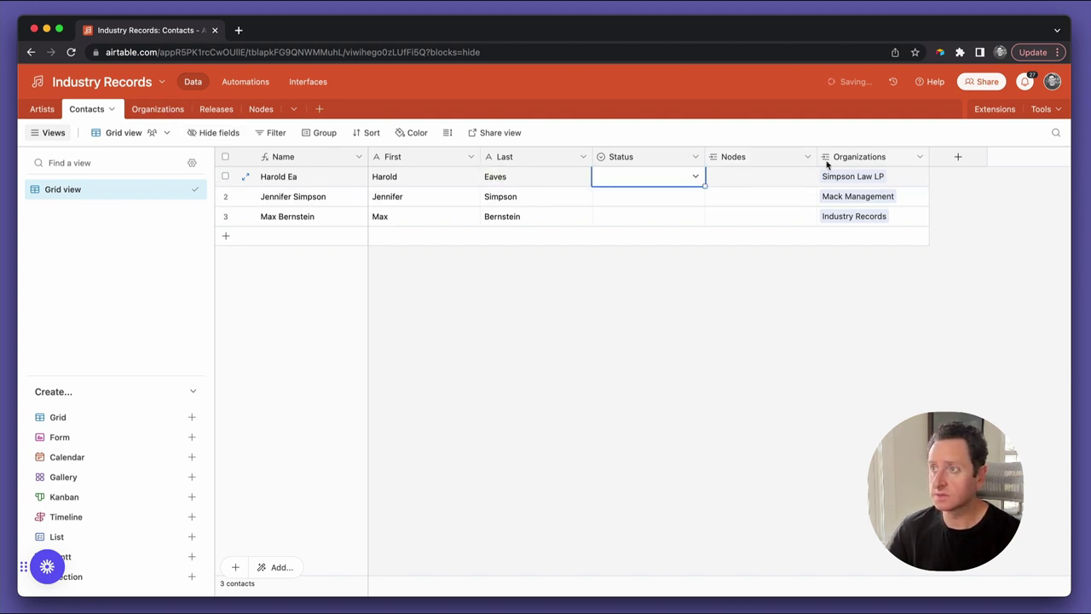
Rename the linked organization Simpson Law LP to Eaves Law LP in its expanded record
click(837, 182)
click(837, 183)
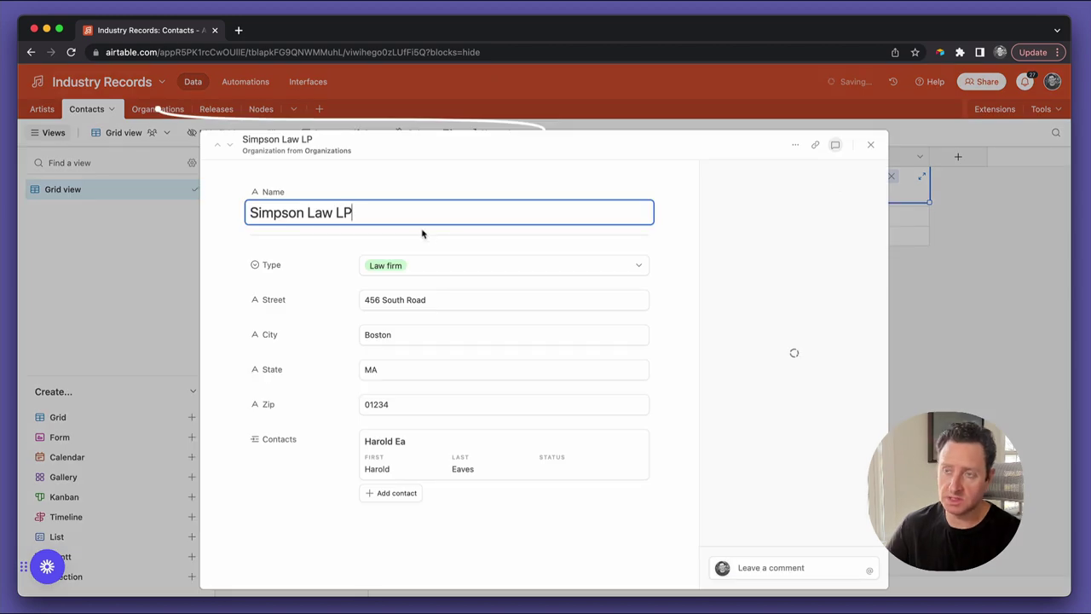
key(alt+Right)
key(alt+shift+Left)
text(Eaves)
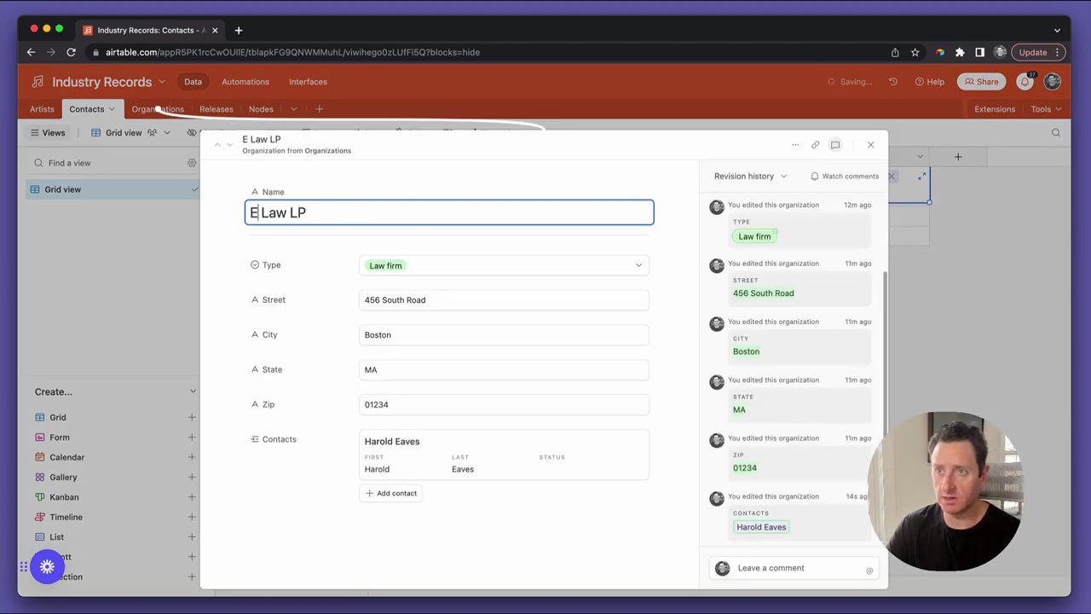
click(870, 144)
click(848, 311)
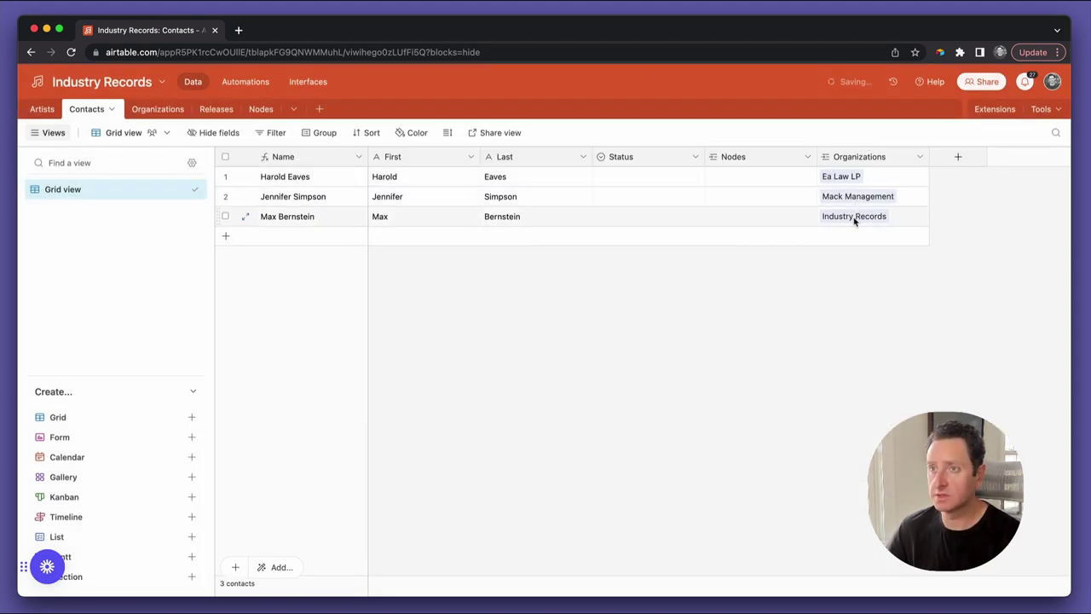
In Artists, widen the Releases column and move it right after Status
click(48, 117)
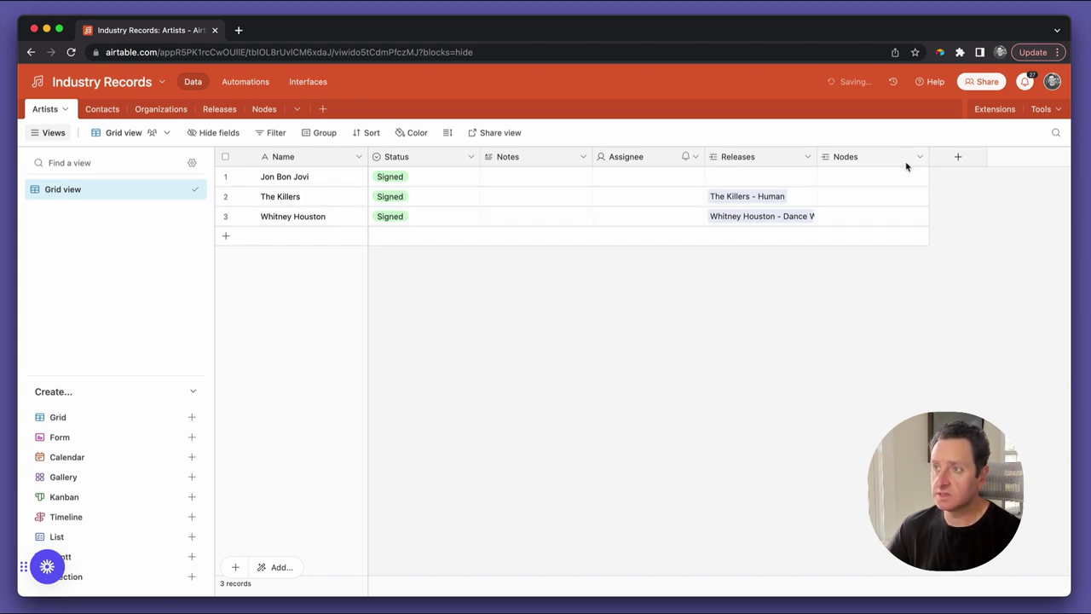
drag(814, 157, 902, 197)
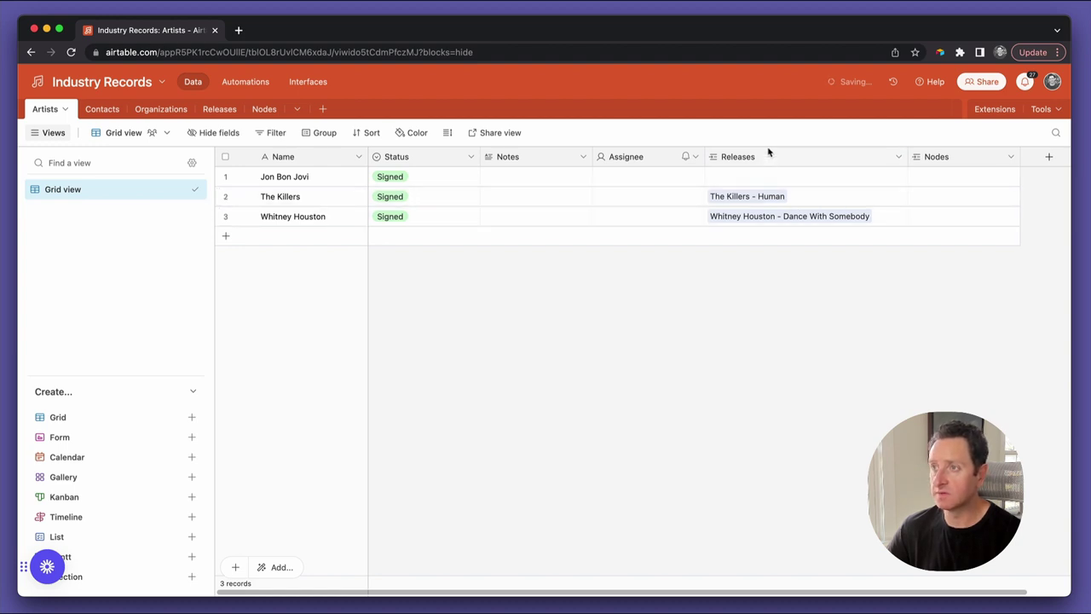
drag(768, 156, 606, 176)
Delete the Assignee field and place the Nodes column just before Notes
click(899, 157)
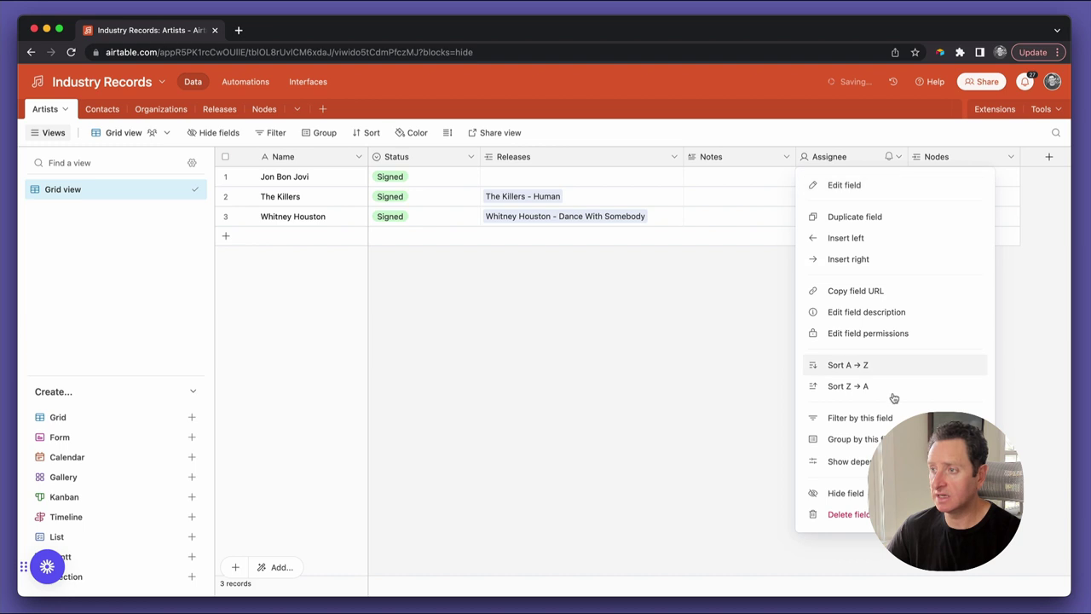
click(861, 514)
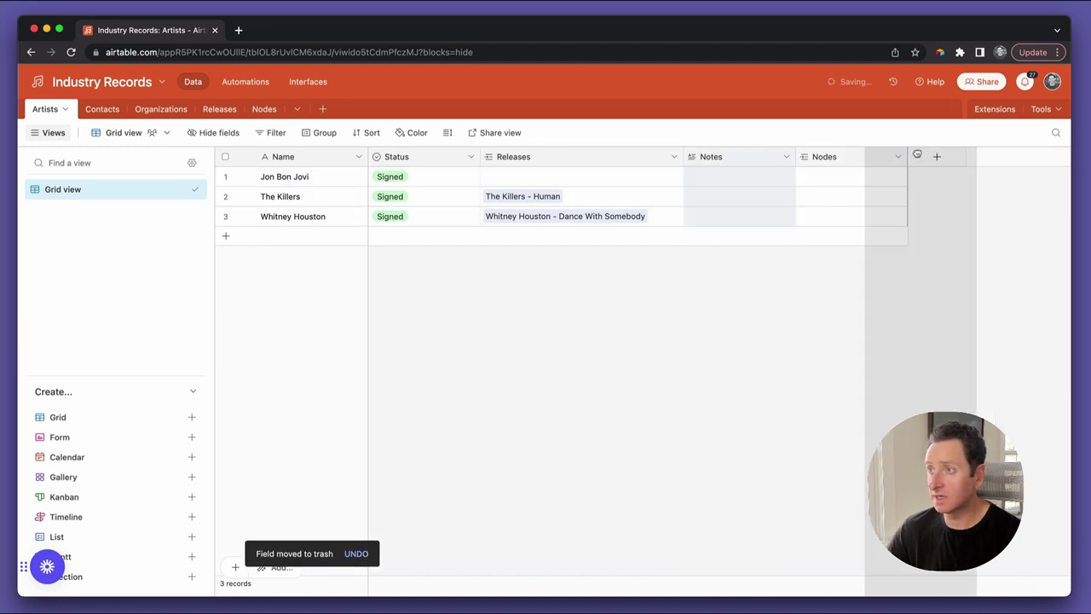
drag(917, 156, 919, 157)
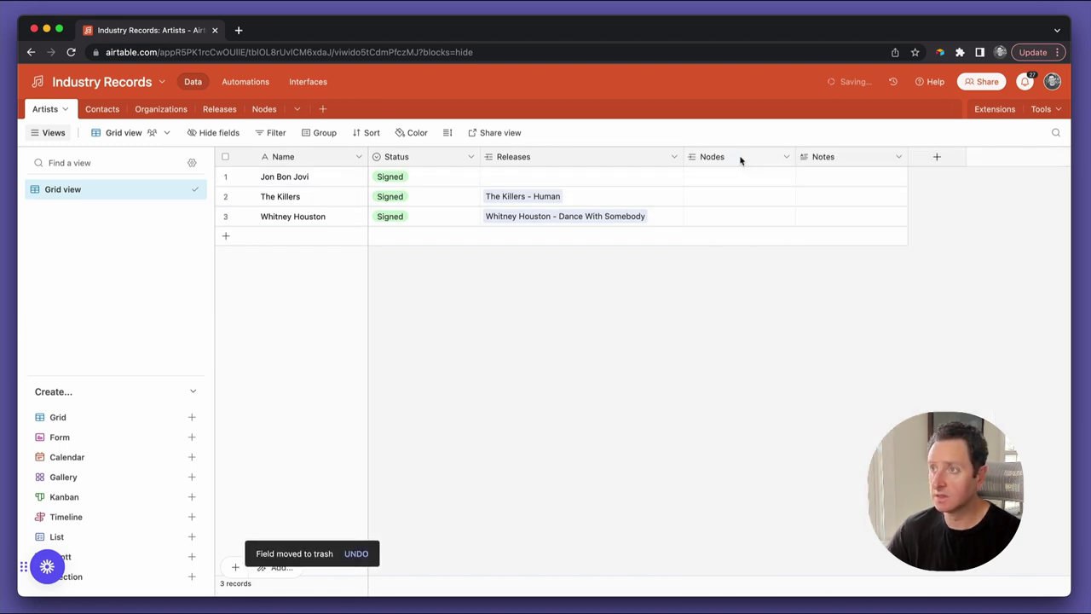
drag(747, 159, 892, 168)
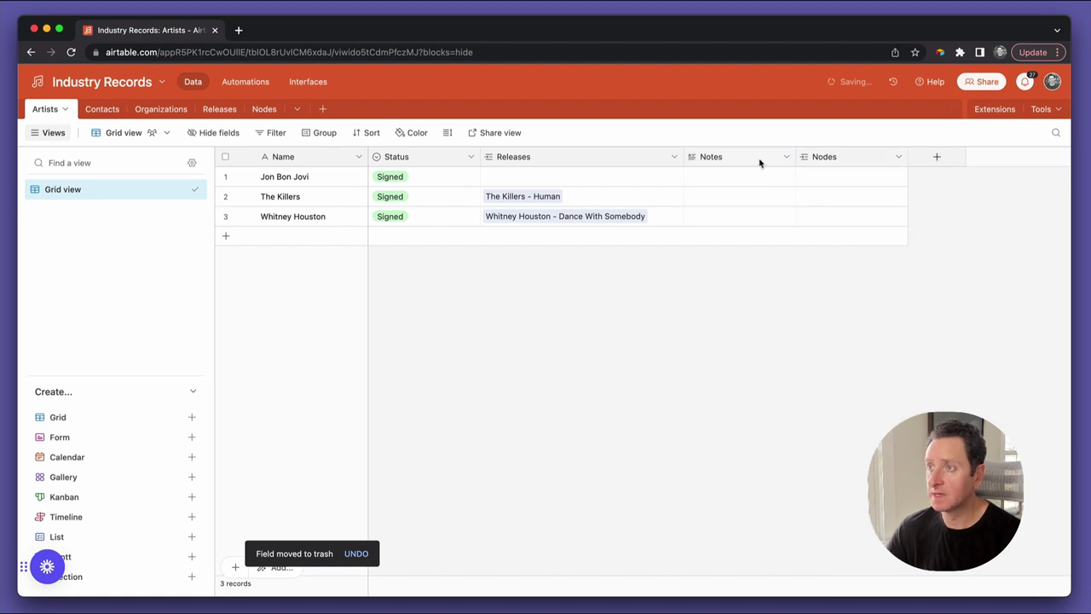
drag(761, 163, 891, 167)
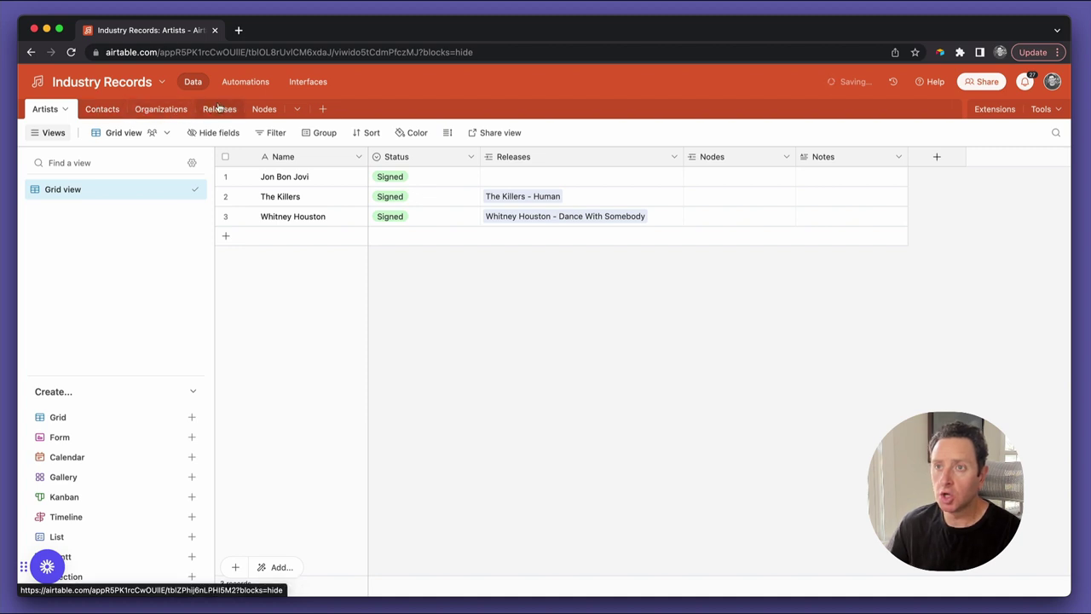
In Nodes, link the artist matching 'jon' in the first record's Artist cell
click(104, 116)
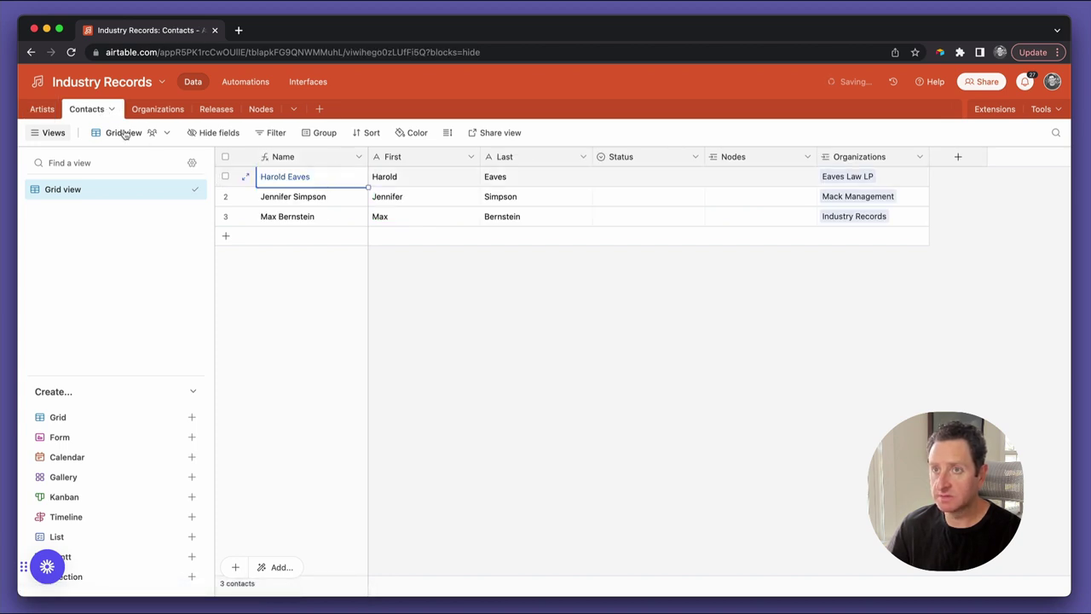
click(44, 111)
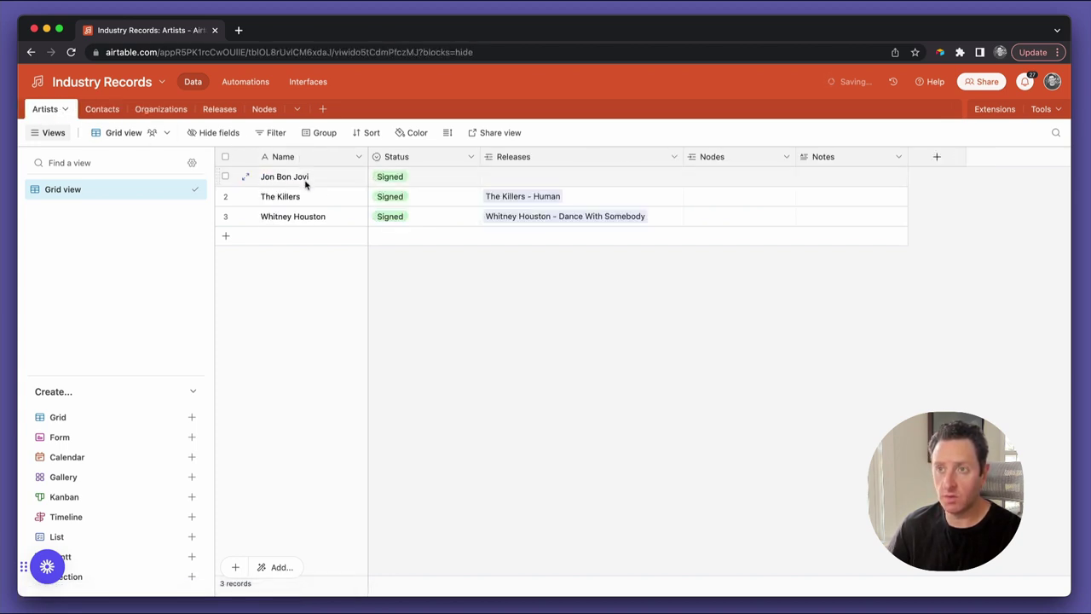
click(263, 109)
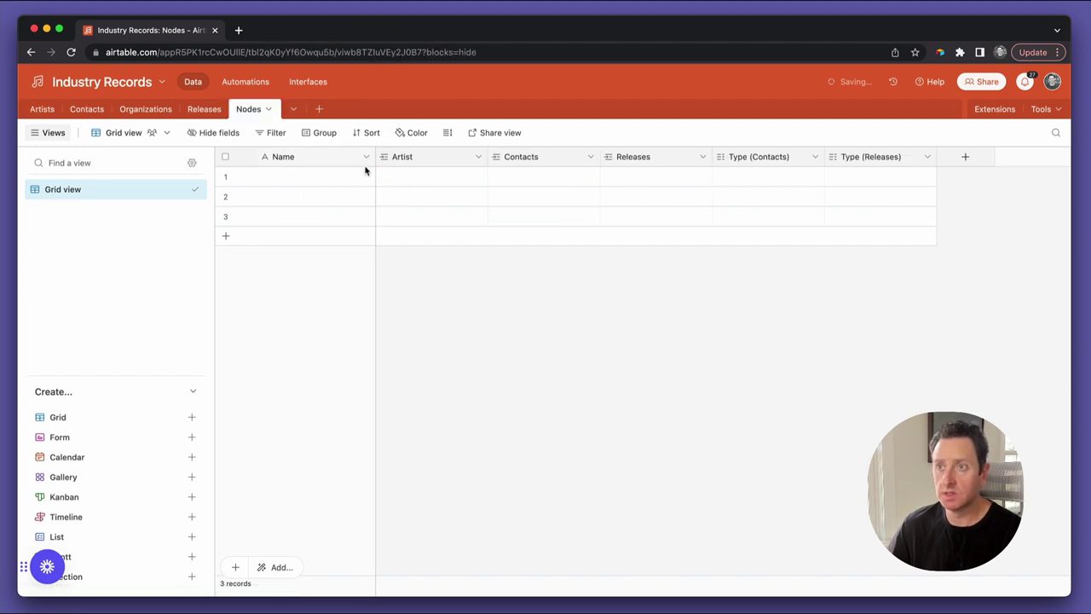
click(435, 178)
key(Return)
text(jon)
key(Return)
Link the matching contact in Contacts and set Type (Contacts) to Lawyer
key(Tab)
key(Return)
text(har)
key(Return)
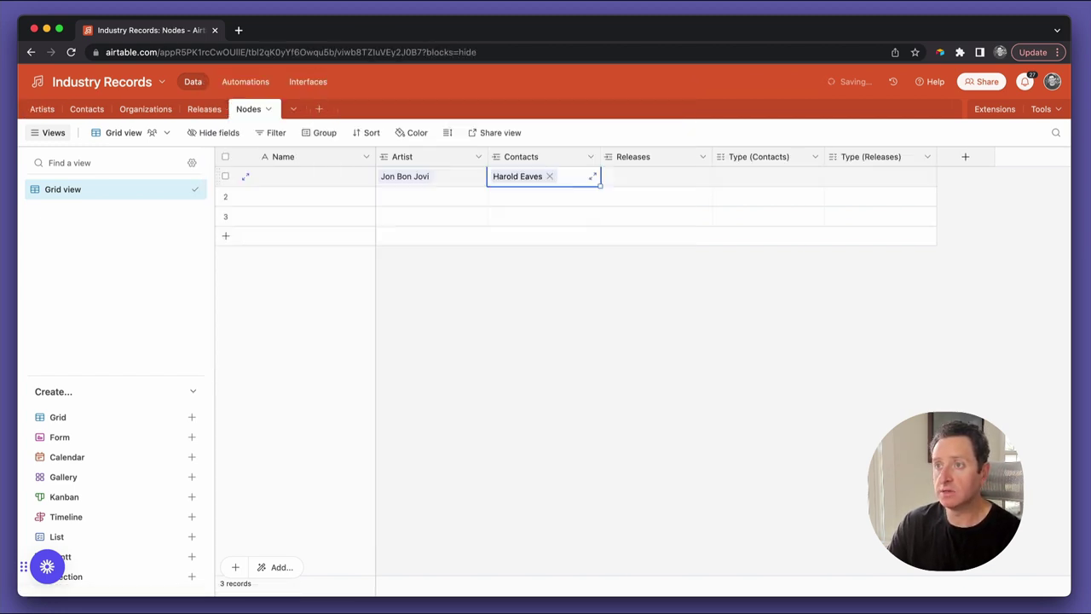
key(Tab)
key(Tab)
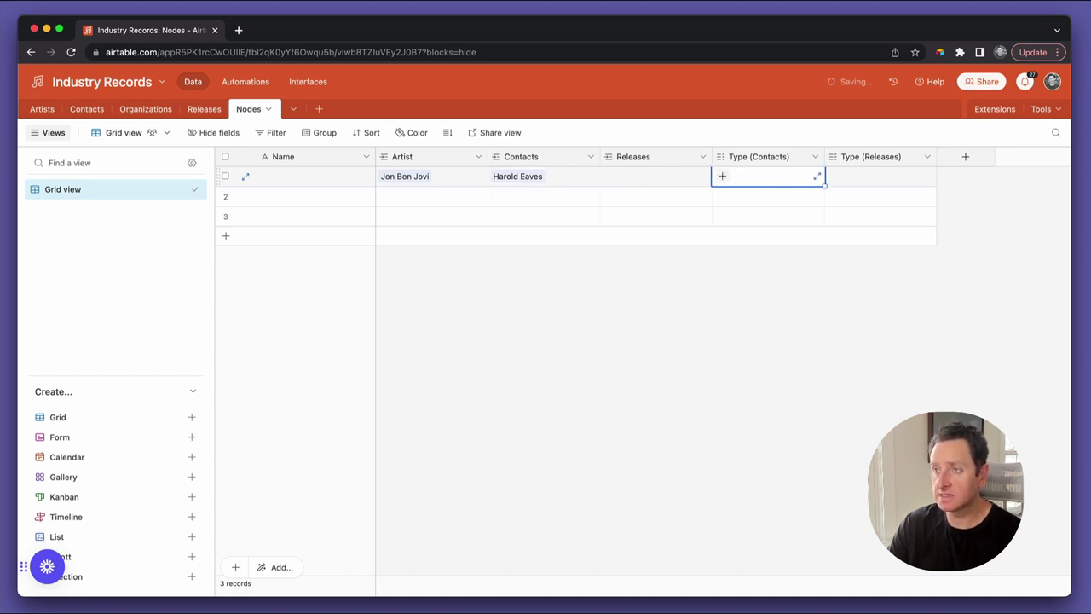
key(Return)
key(Return)
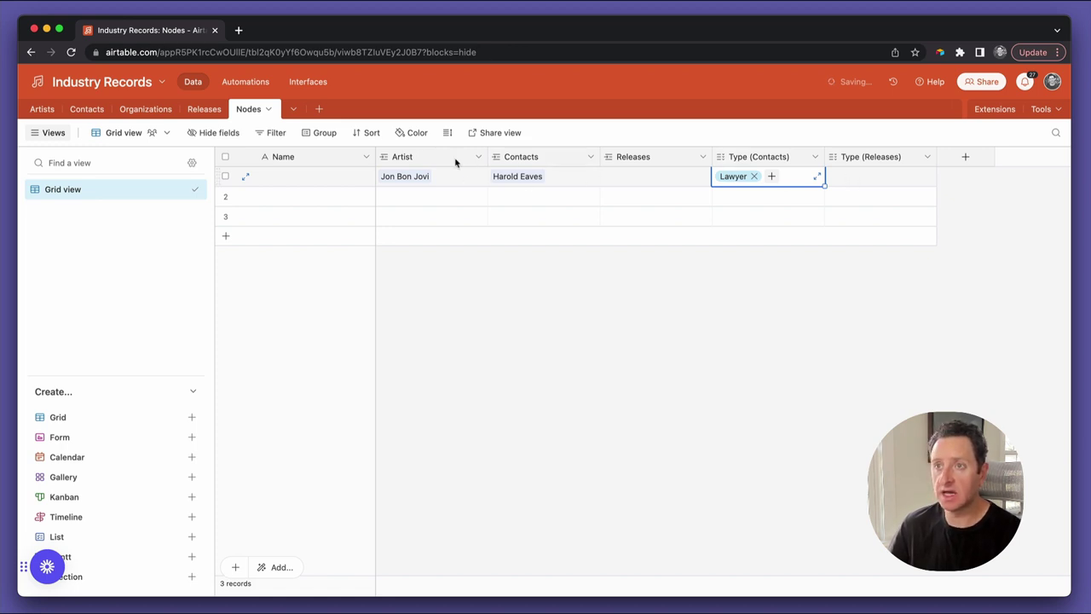
Add a new Contacts record and enter the contact's first and last name
click(77, 109)
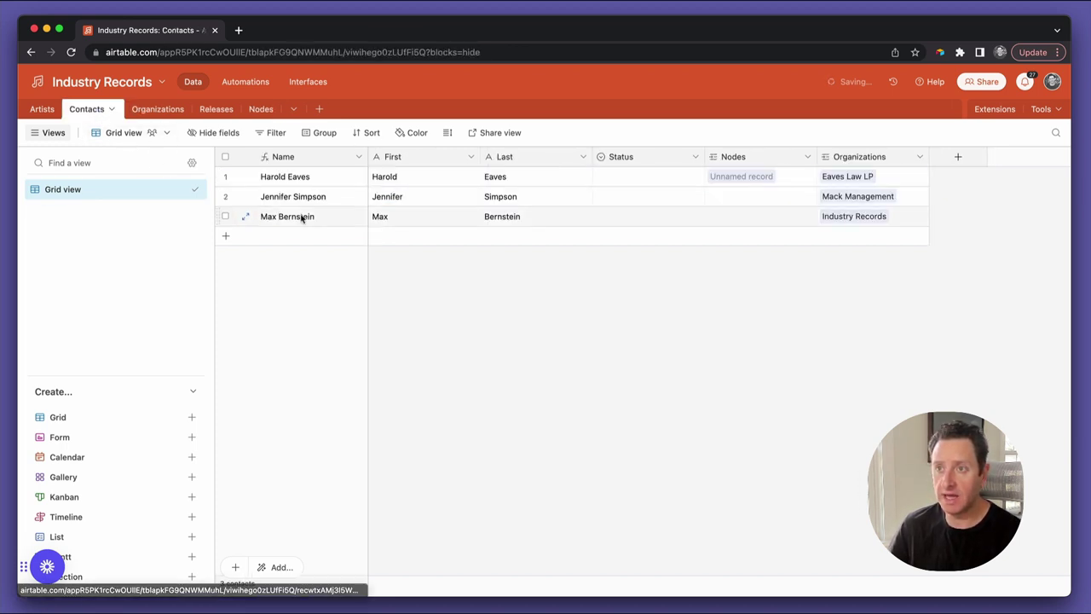
click(393, 237)
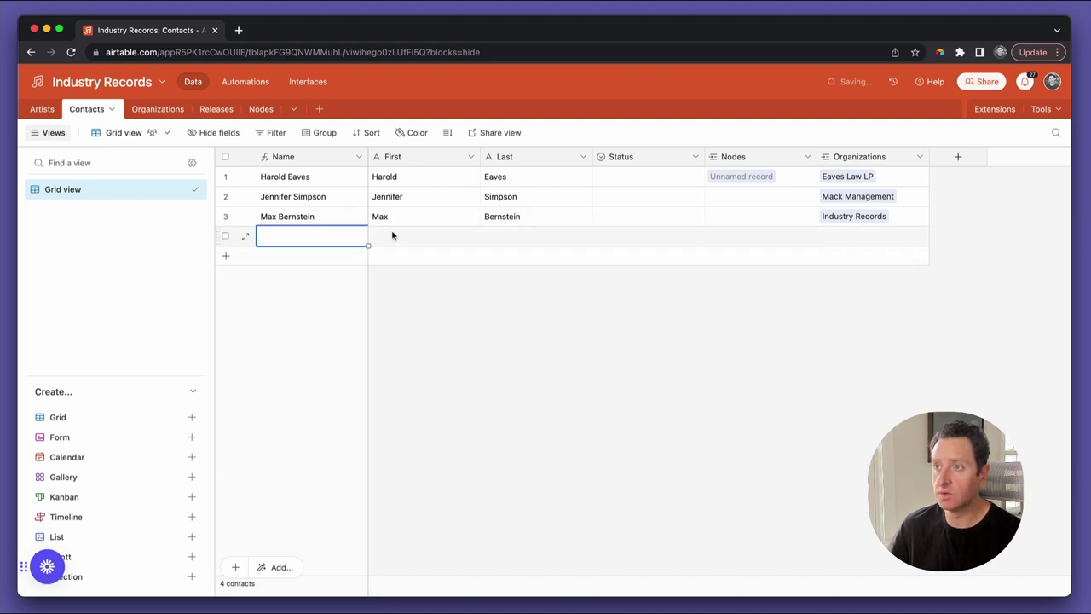
click(393, 237)
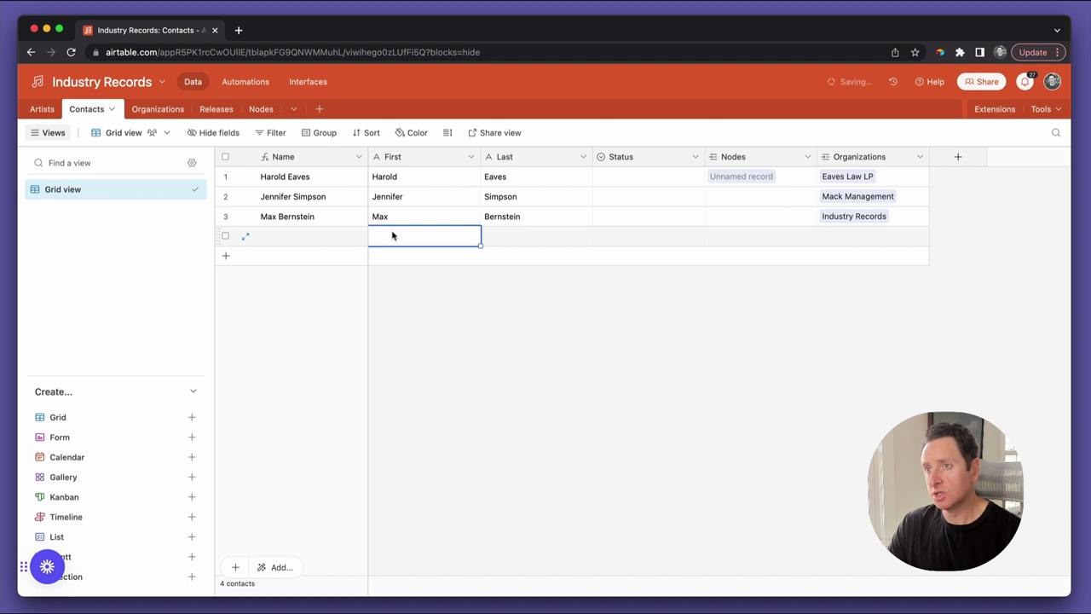
key(Tab)
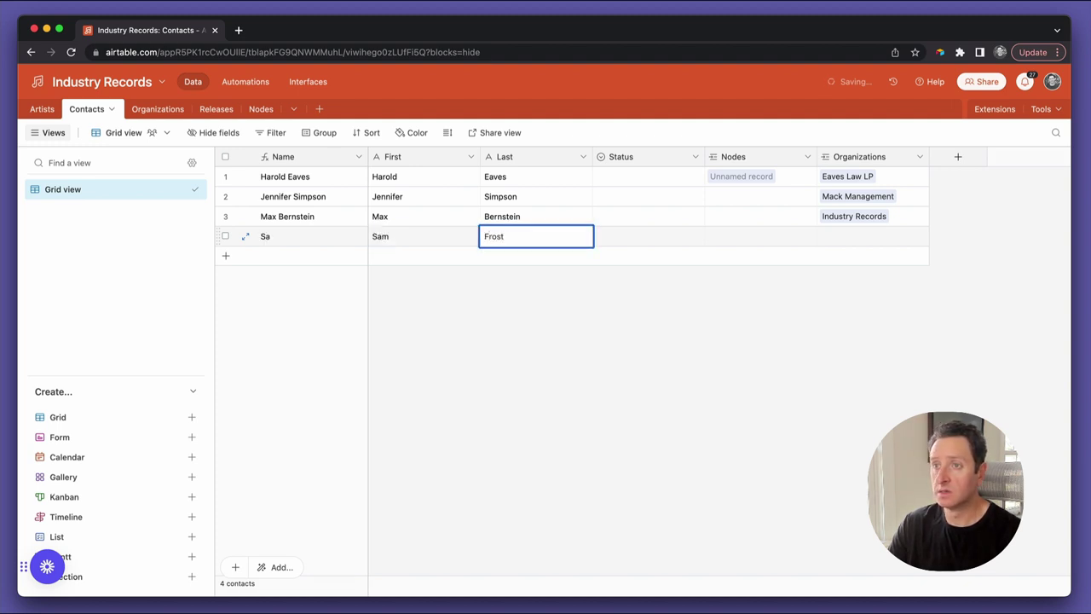
key(Tab)
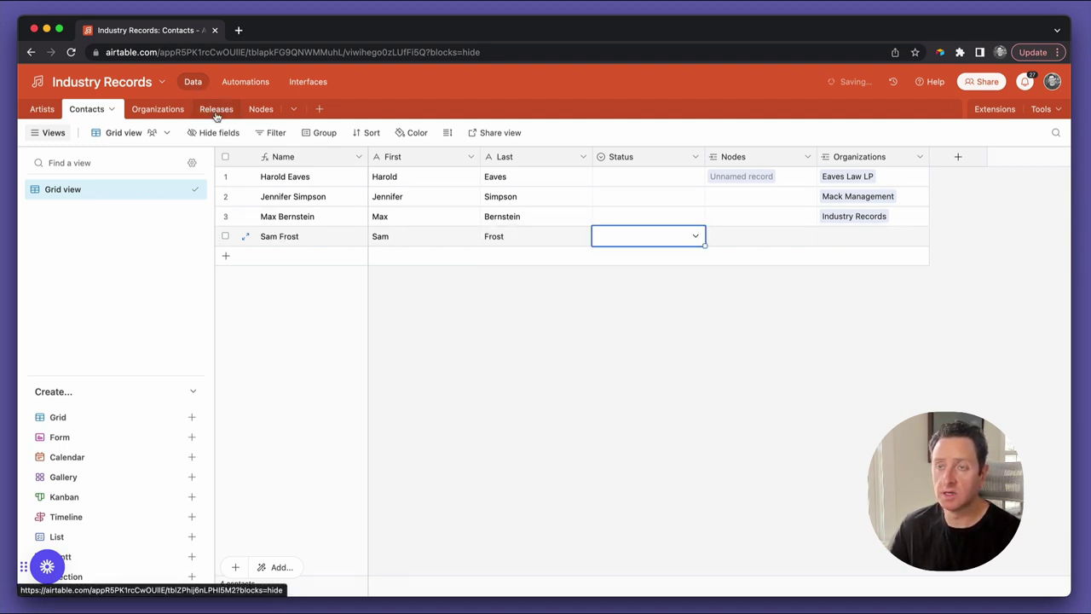
Link the Dance With Somebody release in the second Nodes record's Releases cell
click(258, 110)
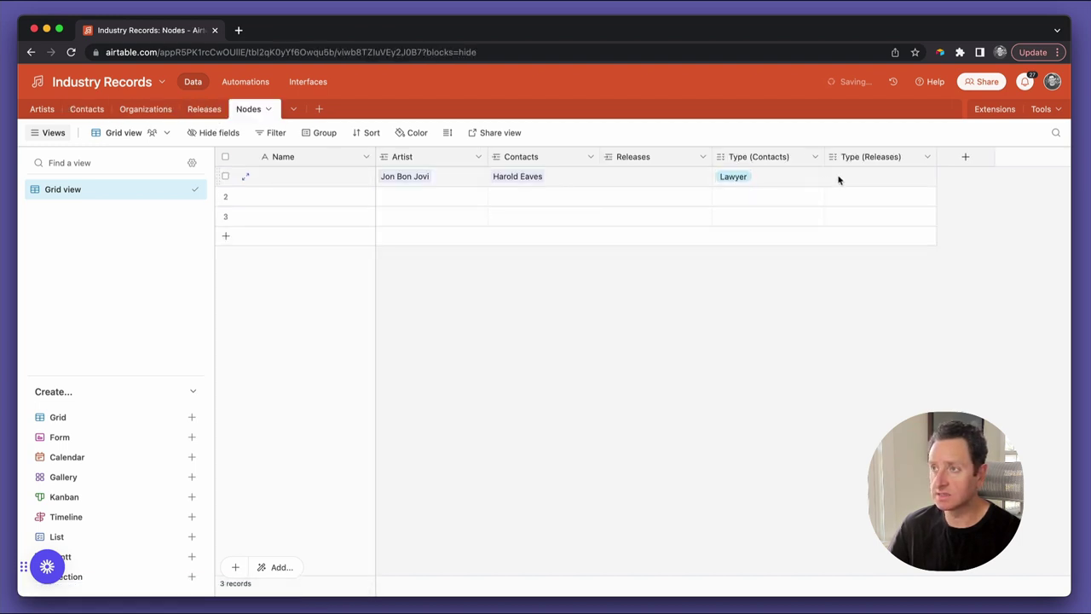
click(667, 200)
key(Return)
text(whit)
key(Return)
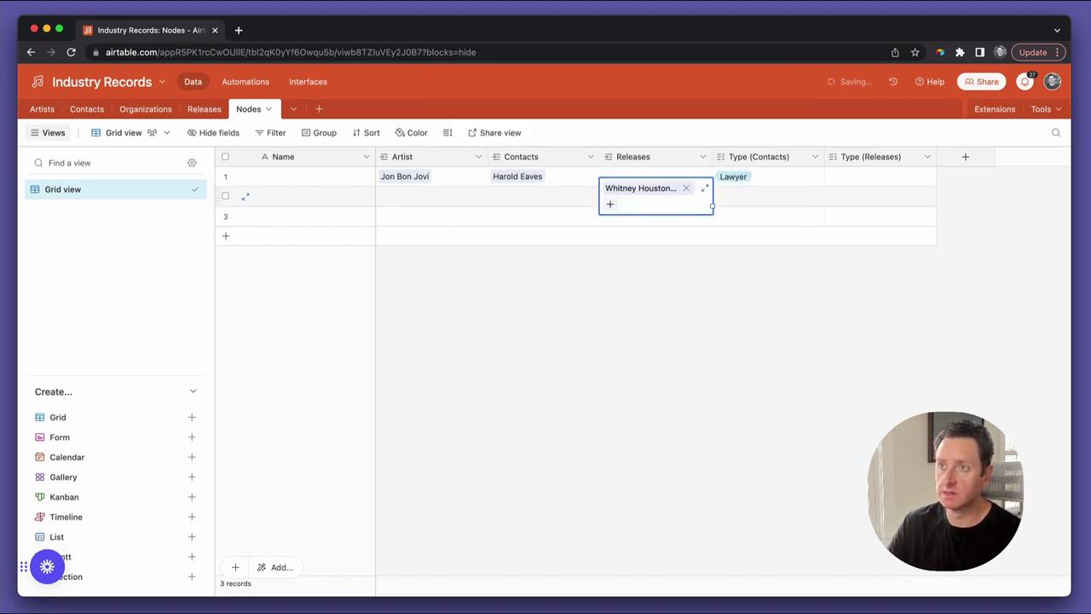
Link the newly added contact in the second record's Contacts cell
click(537, 196)
key(Return)
text(sam)
key(Return)
click(767, 196)
Set the second record's Type (Releases) to Producer
key(Right)
key(Return)
key(Down)
key(Return)
key(Left)
key(Left)
key(Left)
key(Left)
key(Left)
key(Right)
key(Up)
key(Left)
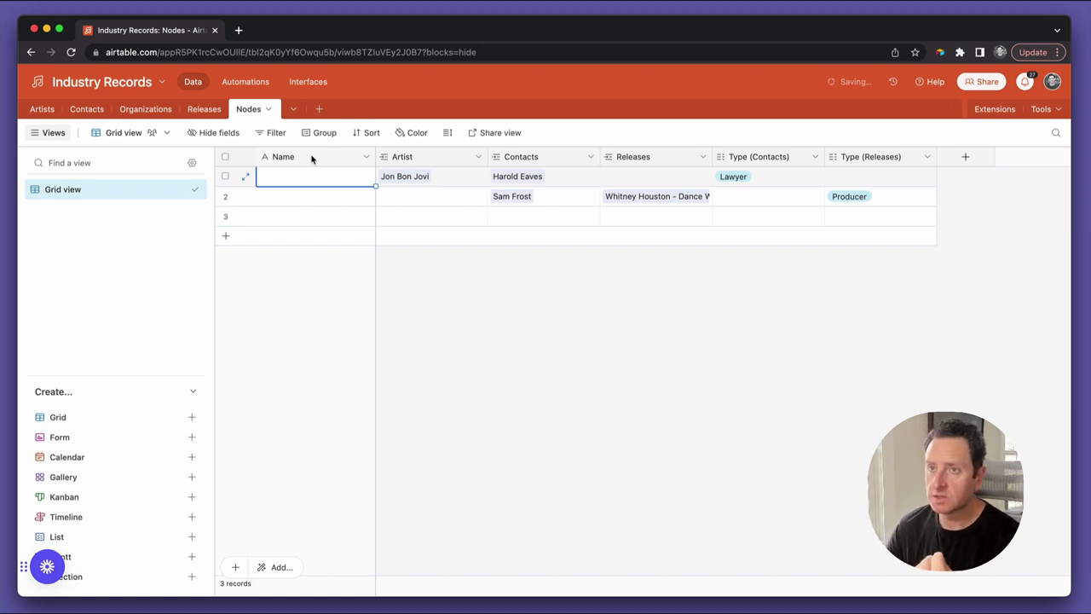
Change the Nodes Name field's type to Formula
double_click(312, 159)
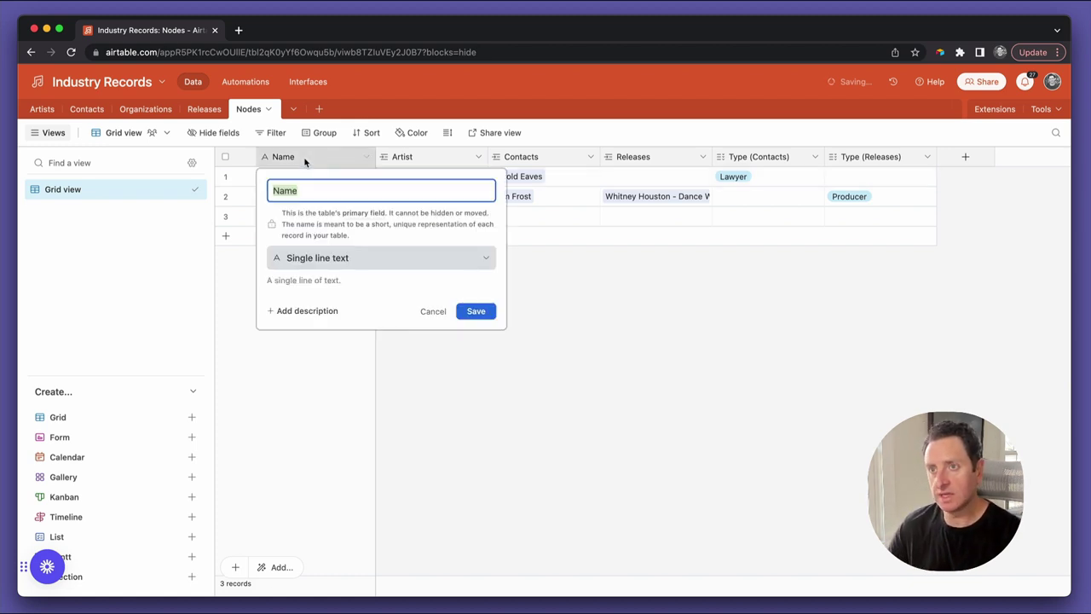
click(348, 266)
scroll(355, 370, down, 3)
click(341, 416)
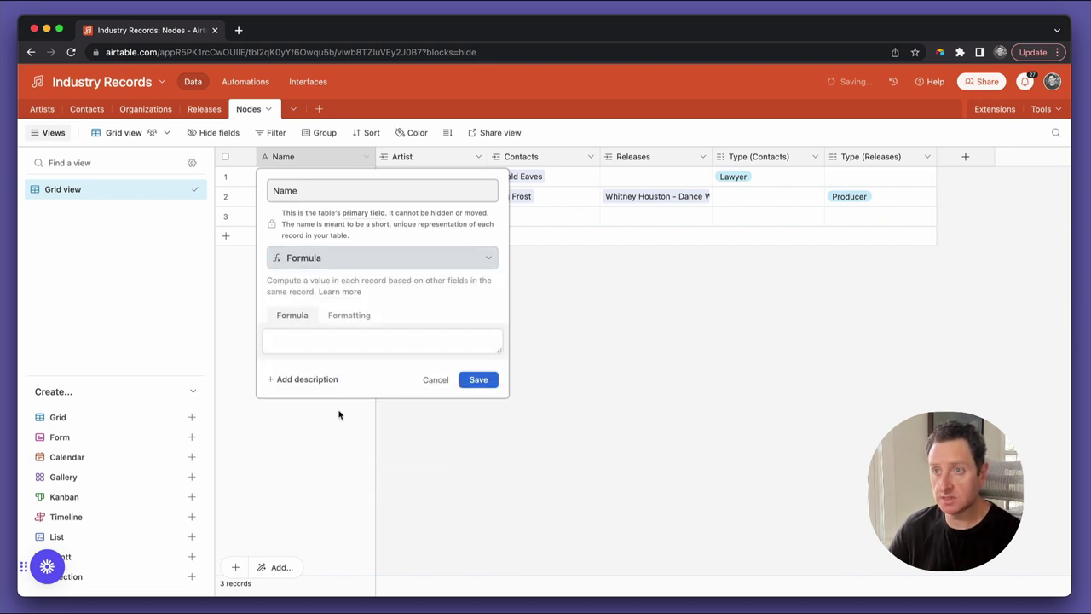
Begin the formula as CONCATENATE(Contacts," (",Artist
click(308, 338)
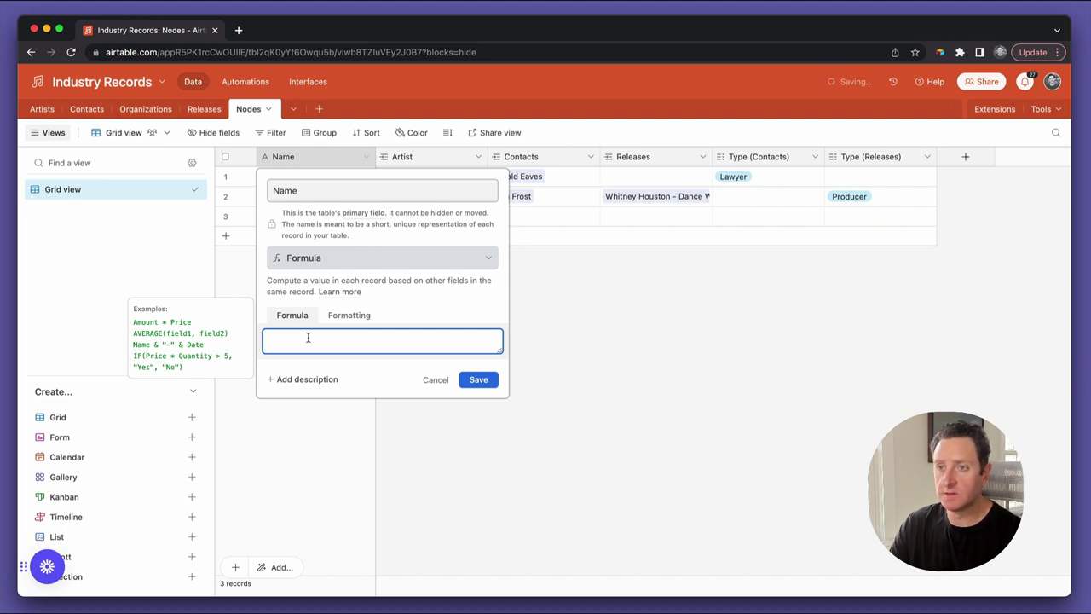
text(conc)
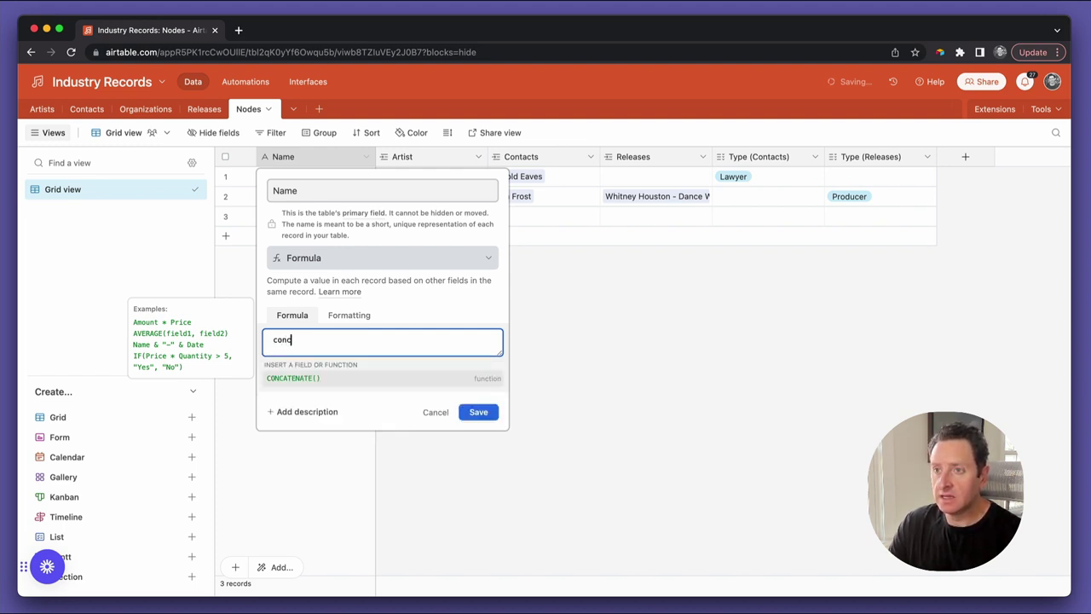
key(Tab)
text(artist)
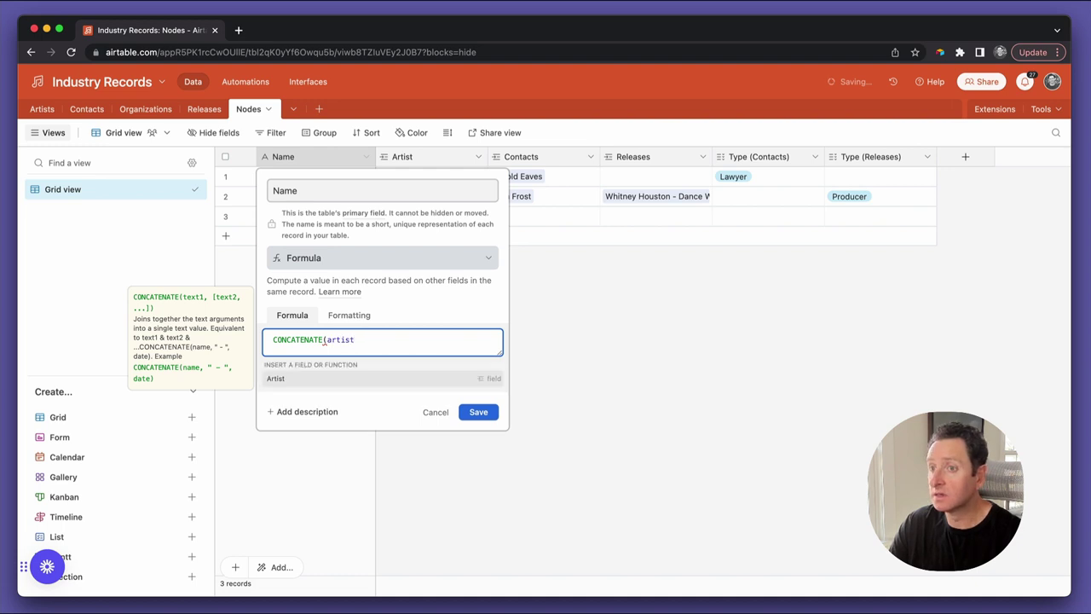
key(Tab)
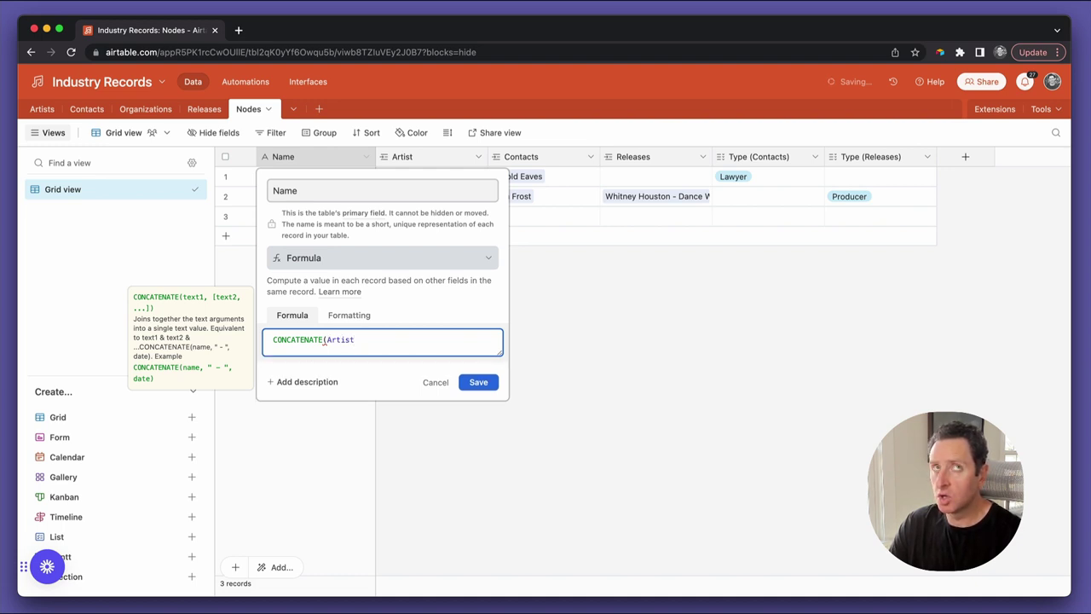
key(BackSpace)
key(BackSpace)
key(BackSpace)
key(BackSpace)
key(BackSpace)
key(BackSpace)
text(cont)
key(Tab)
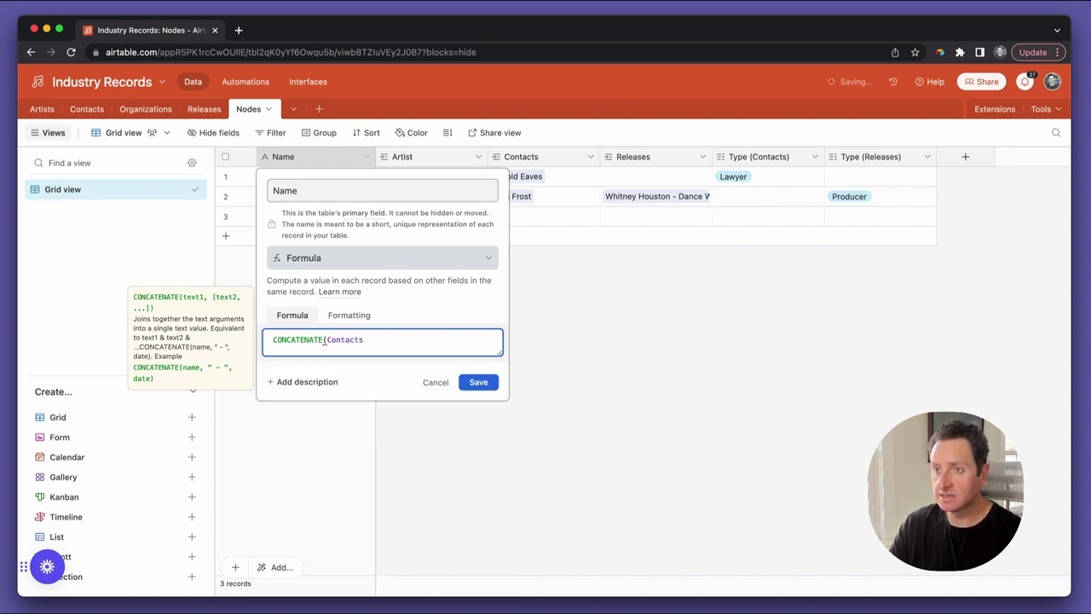
text(," ")
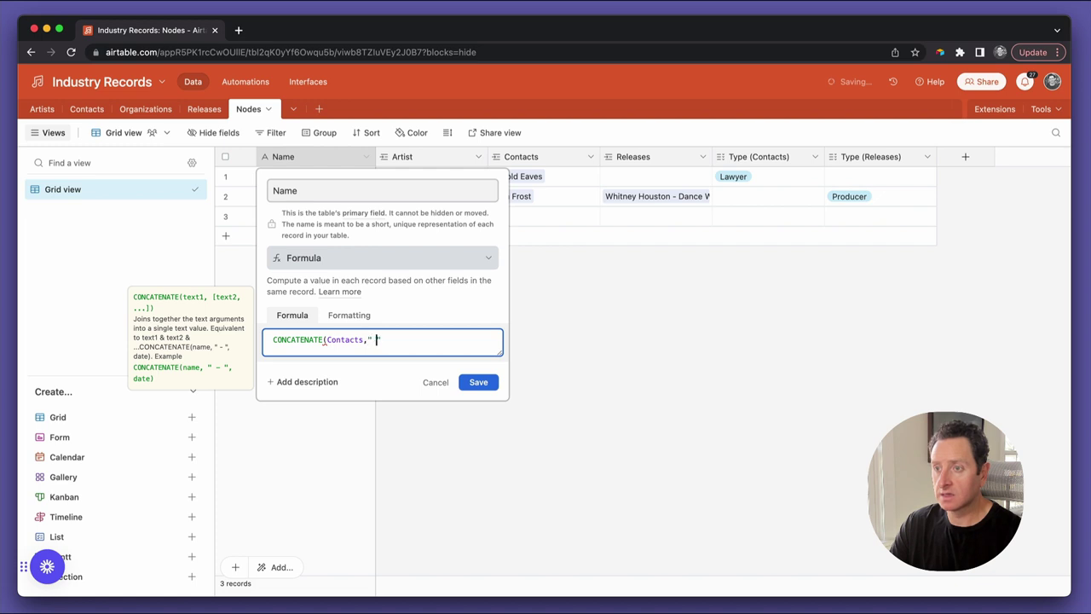
text(()
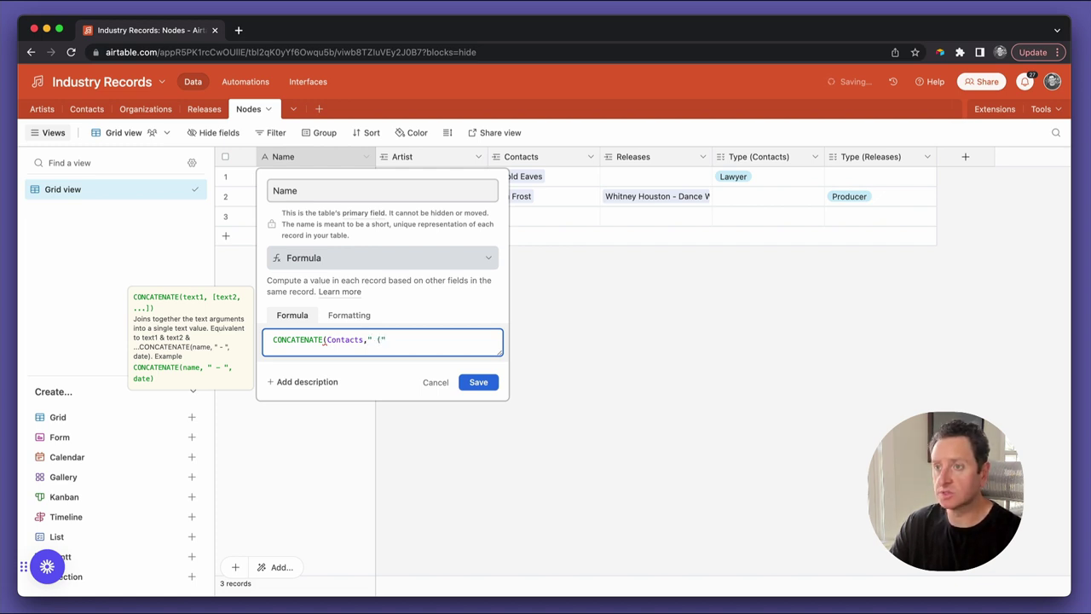
text(,)
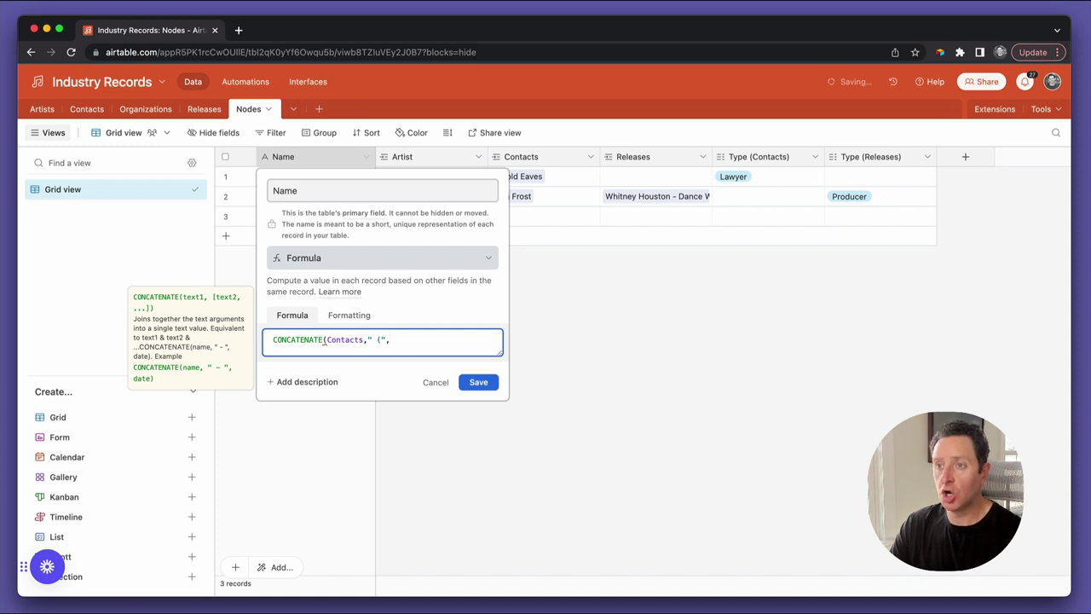
text(Artist)
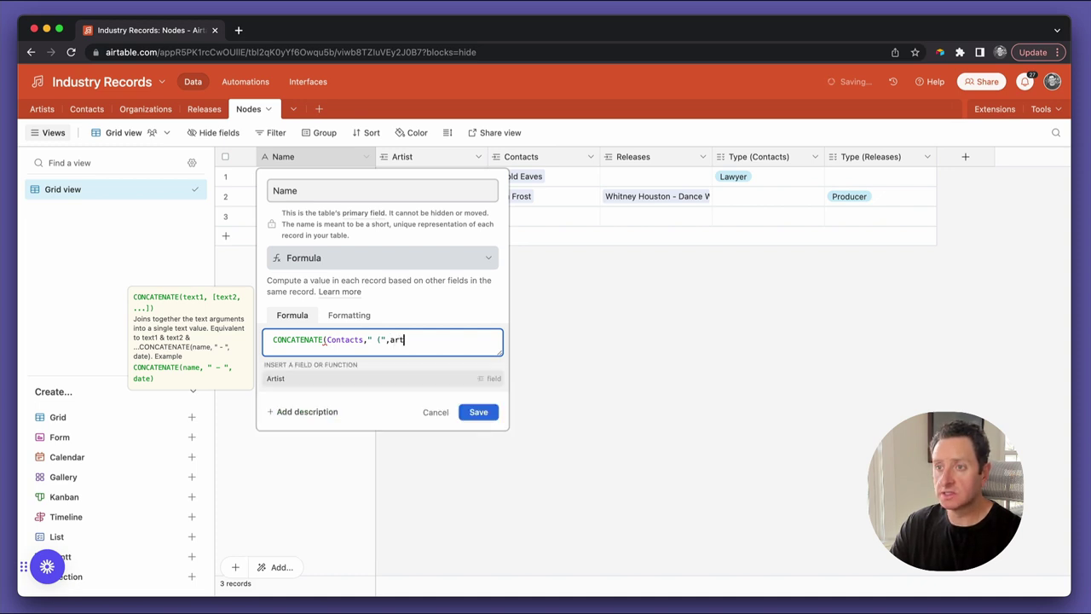
key(Tab)
Finish with ,"'s ",{Type (Contacts)}) and save the Name formula
text(,"'s)
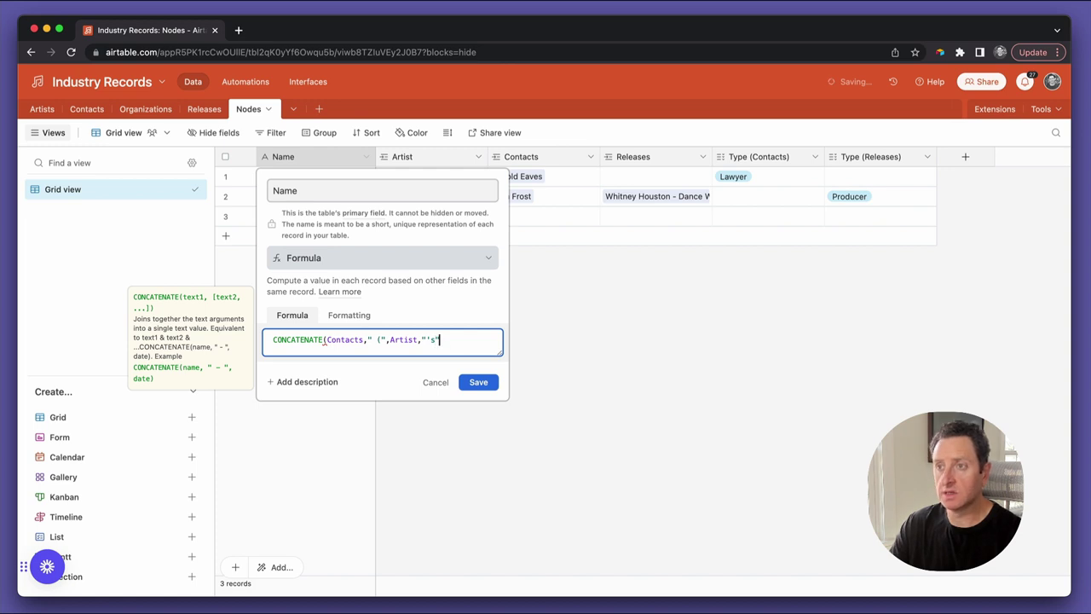
text(," ")
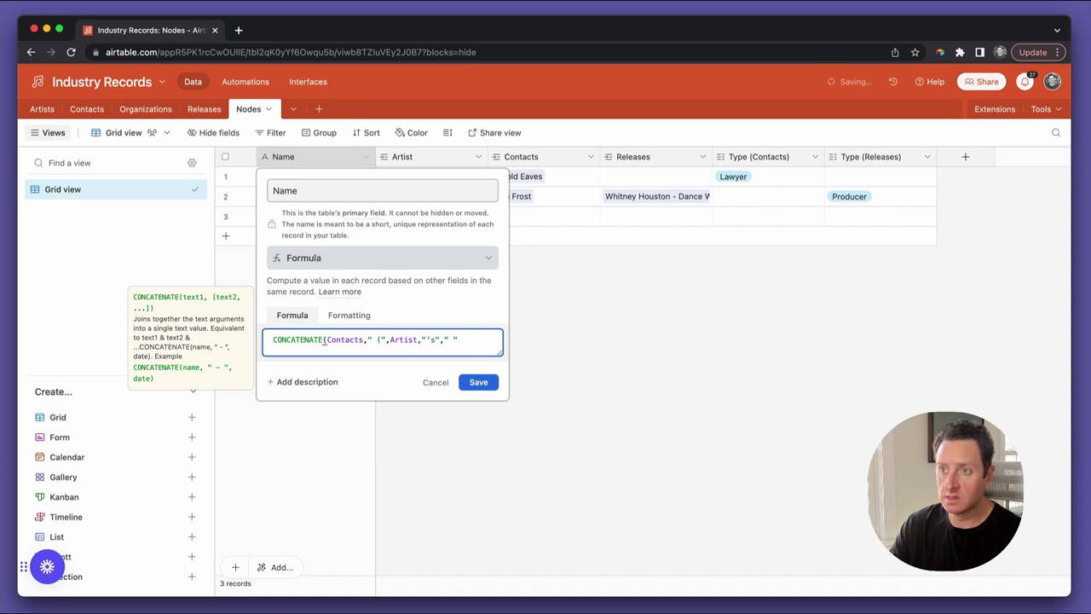
key(Left)
key(Left)
key(Left)
key(Right)
key(Right)
key(shift+End)
text(type)
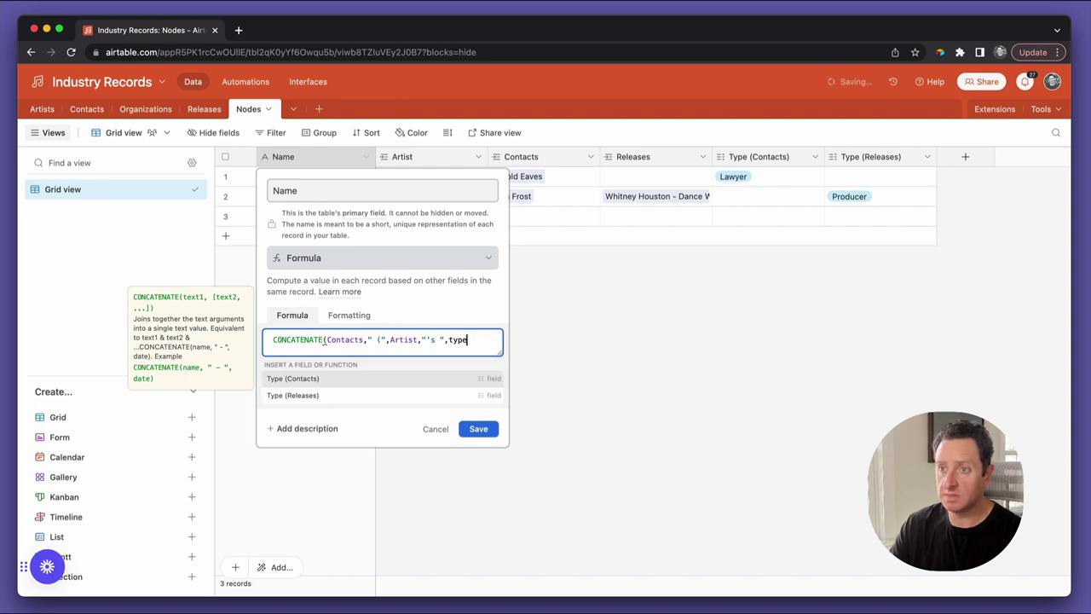
key(Return)
text())
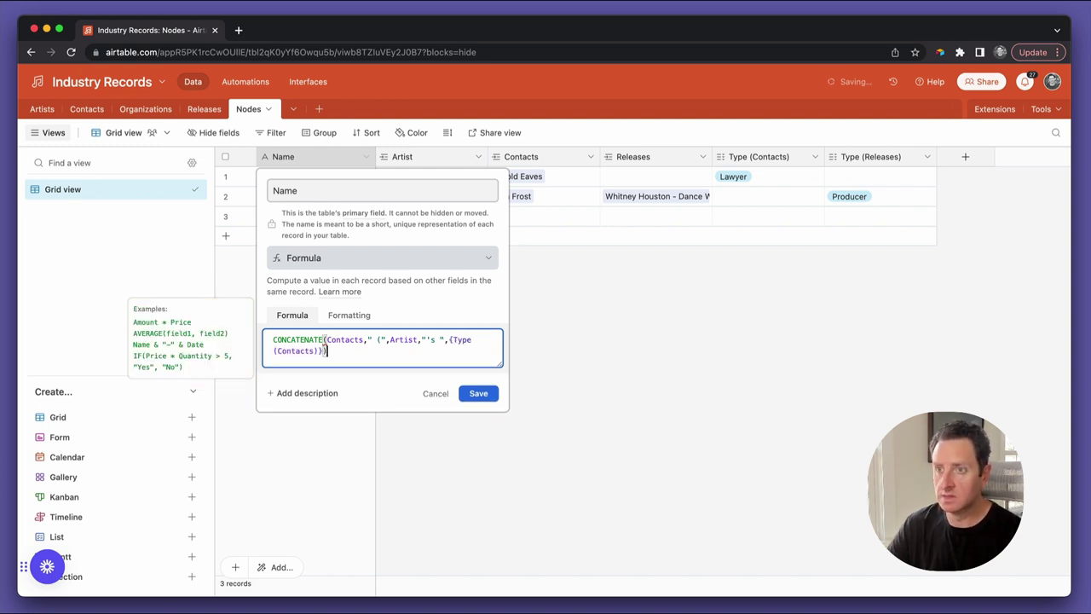
click(486, 392)
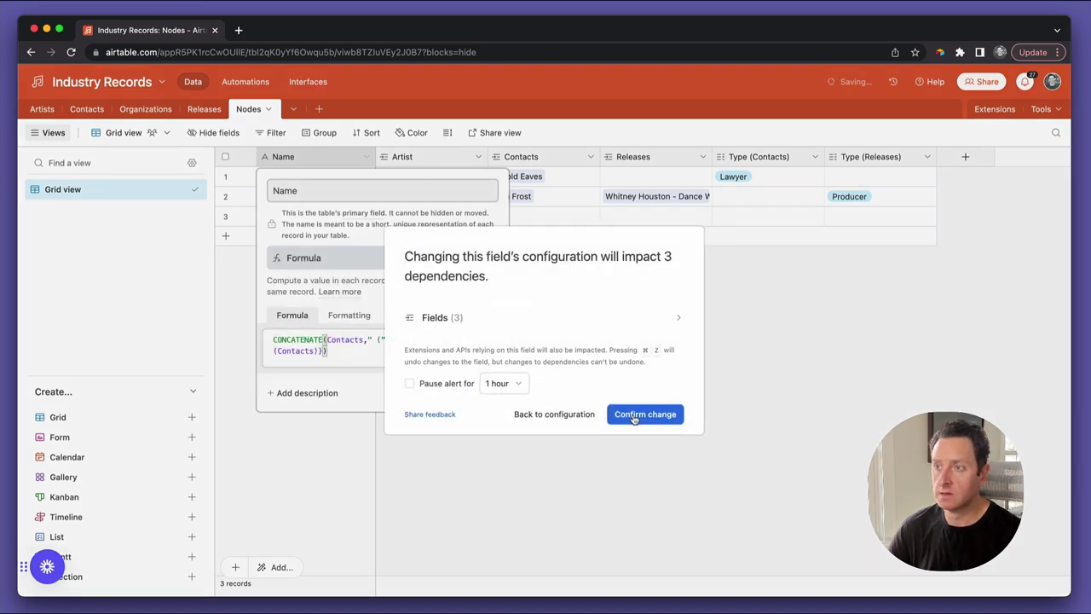
Widen the Name column, append ,")" to the Name formula, save and confirm
click(636, 416)
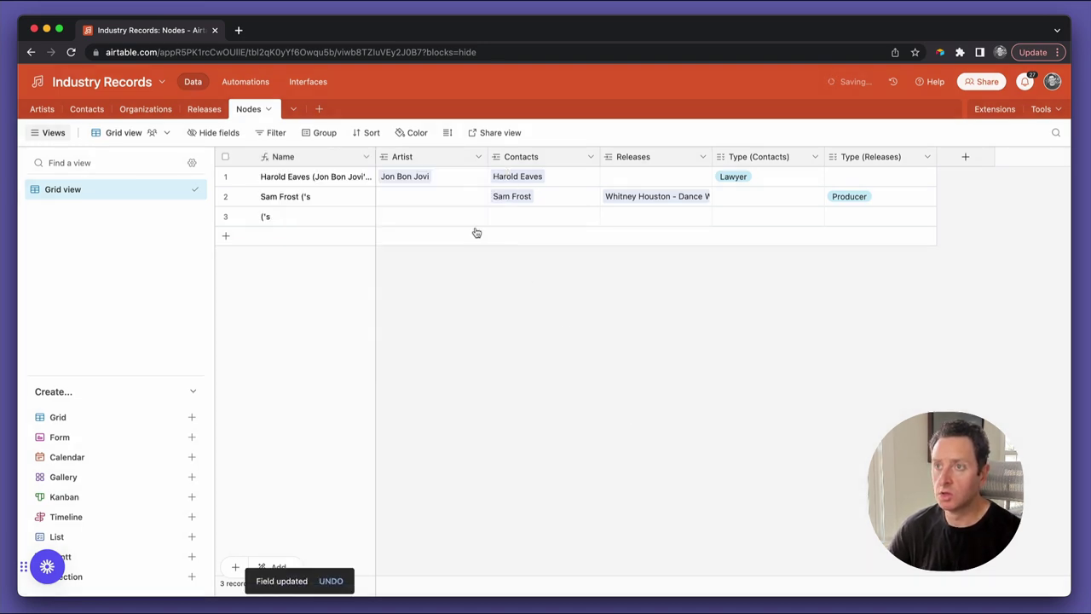
drag(375, 157, 483, 192)
double_click(364, 162)
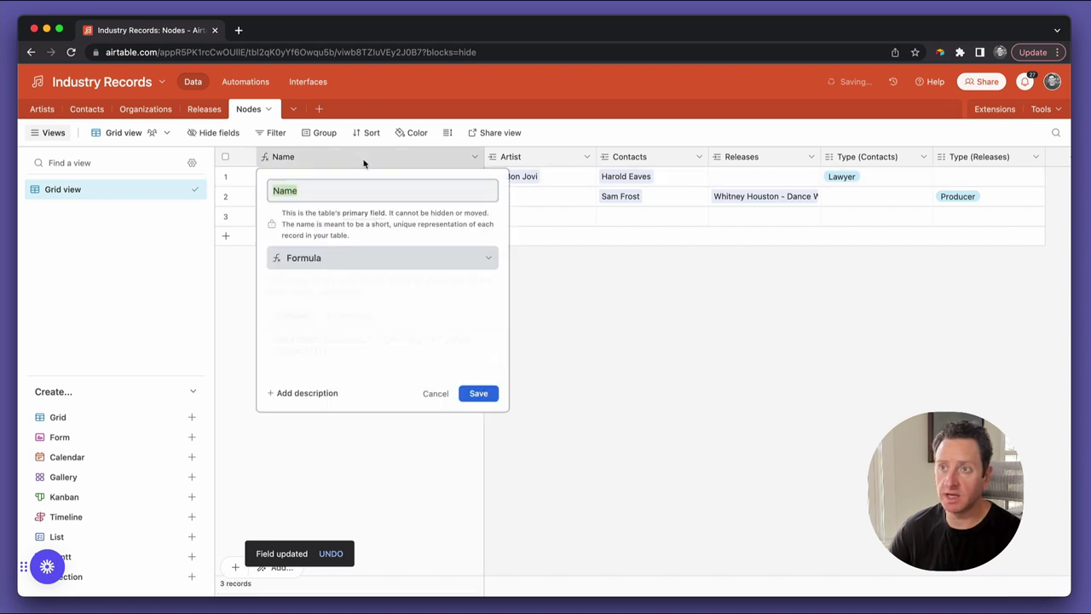
click(365, 351)
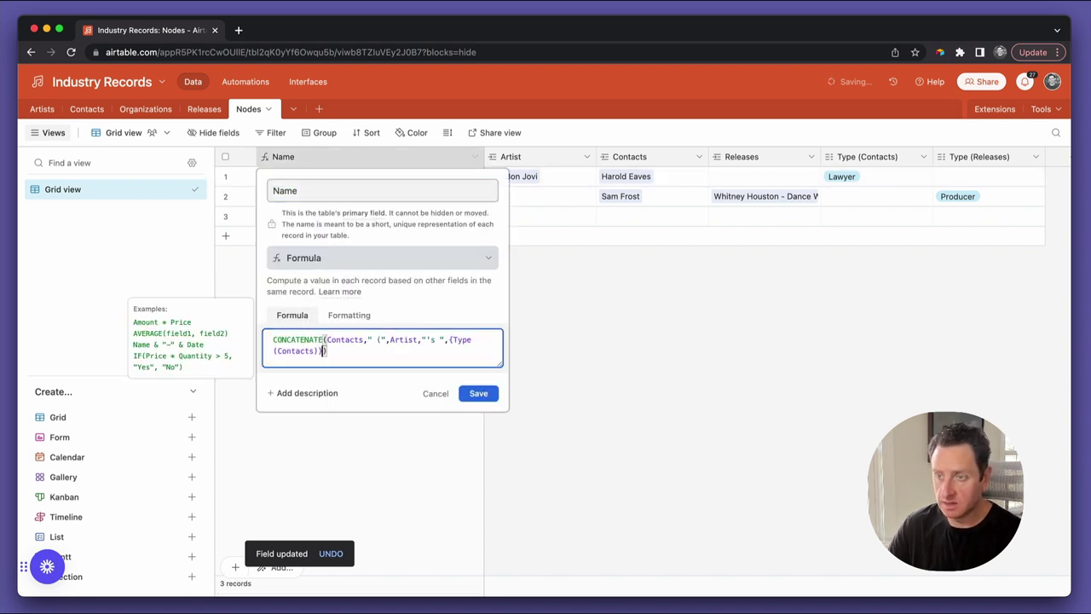
text(,"))
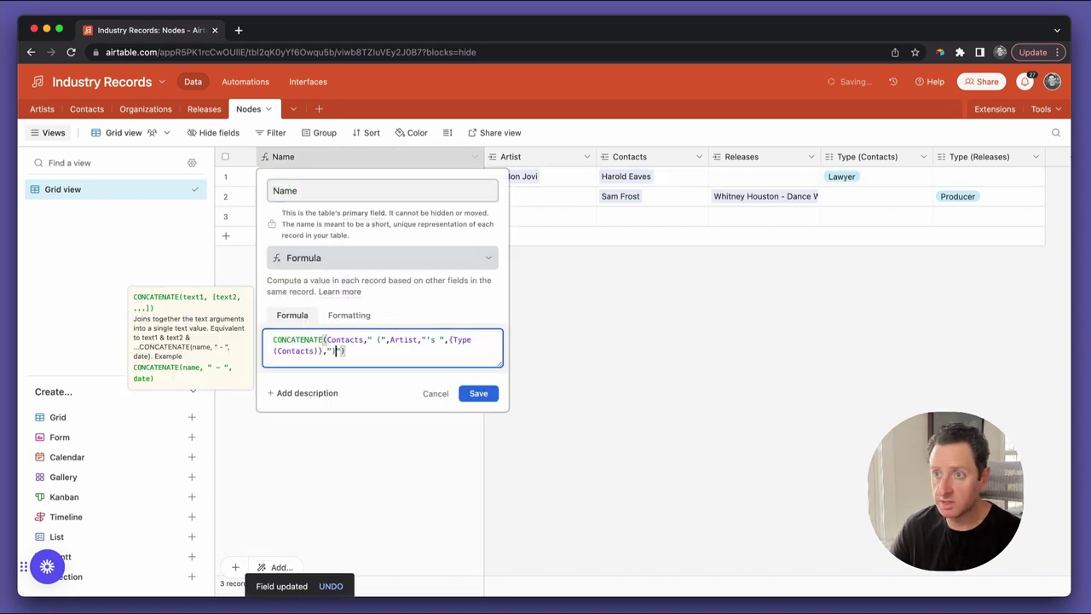
click(486, 397)
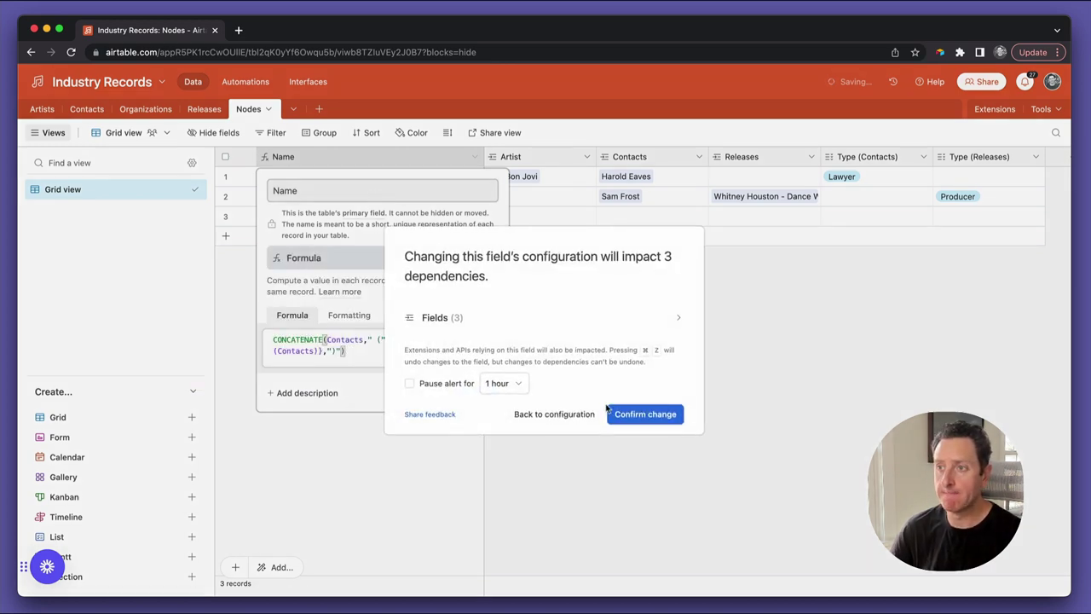
click(642, 423)
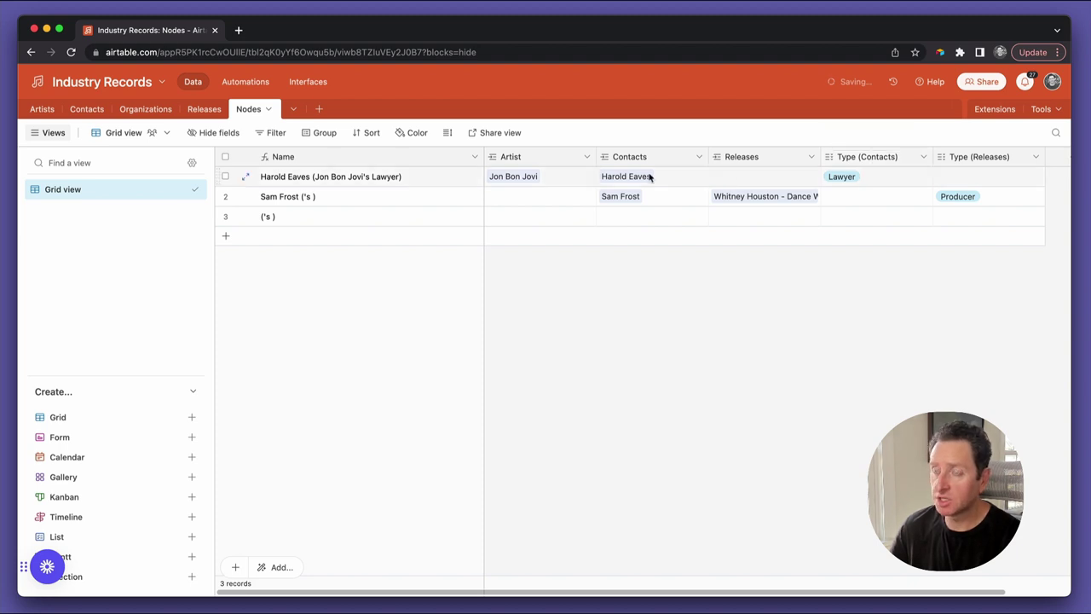
Replace '(Contacts)' with '(Artists)' in the Type (Contacts) field name and save
click(558, 158)
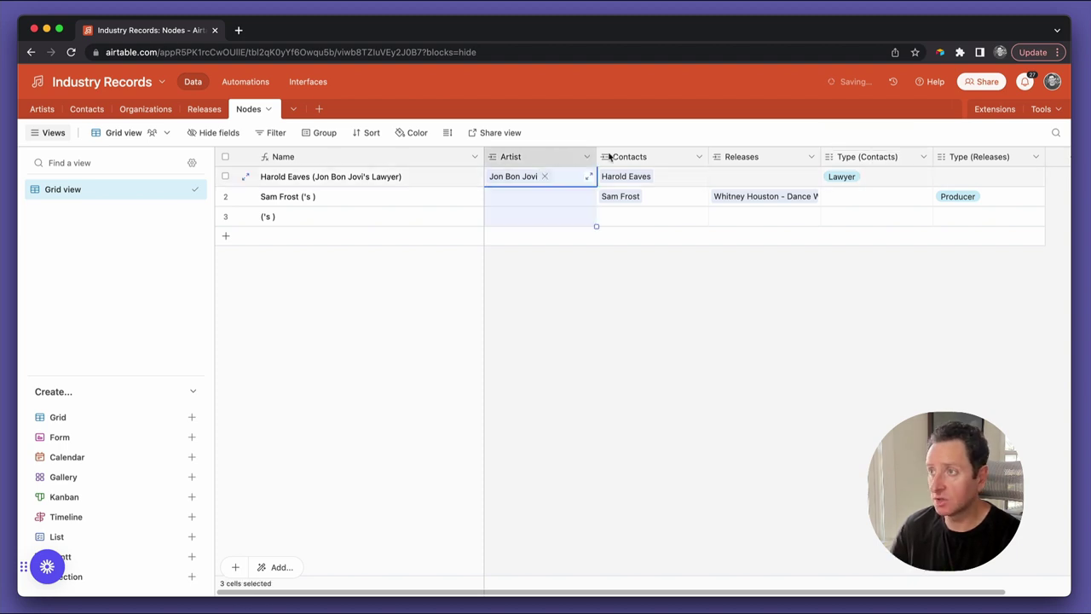
double_click(884, 159)
click(526, 190)
key(Right)
key(Right)
key(Right)
key(Right)
key(shift+End)
text((Artists)
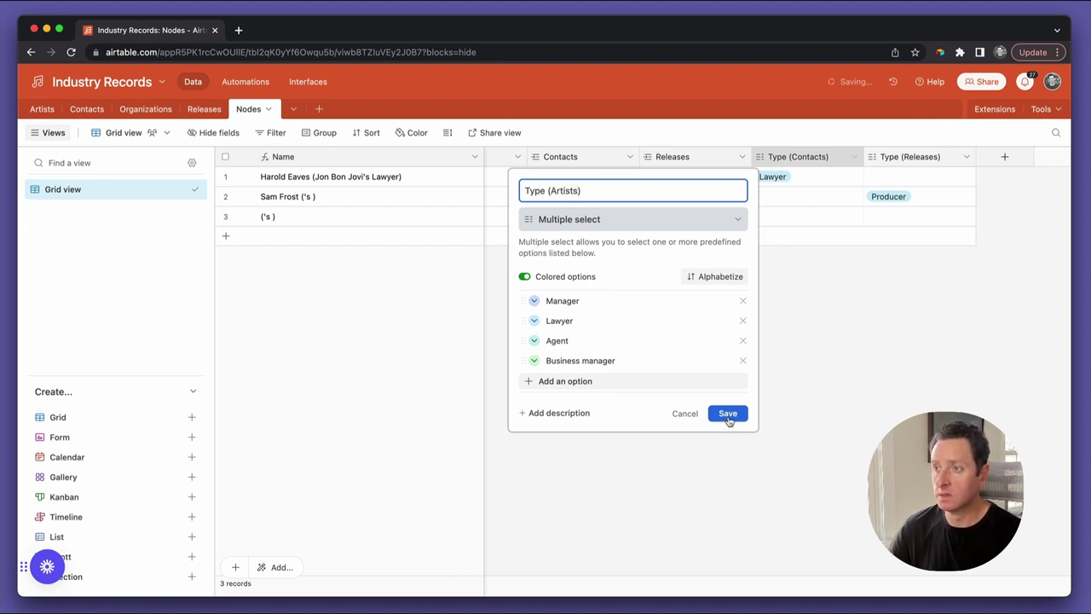
click(729, 414)
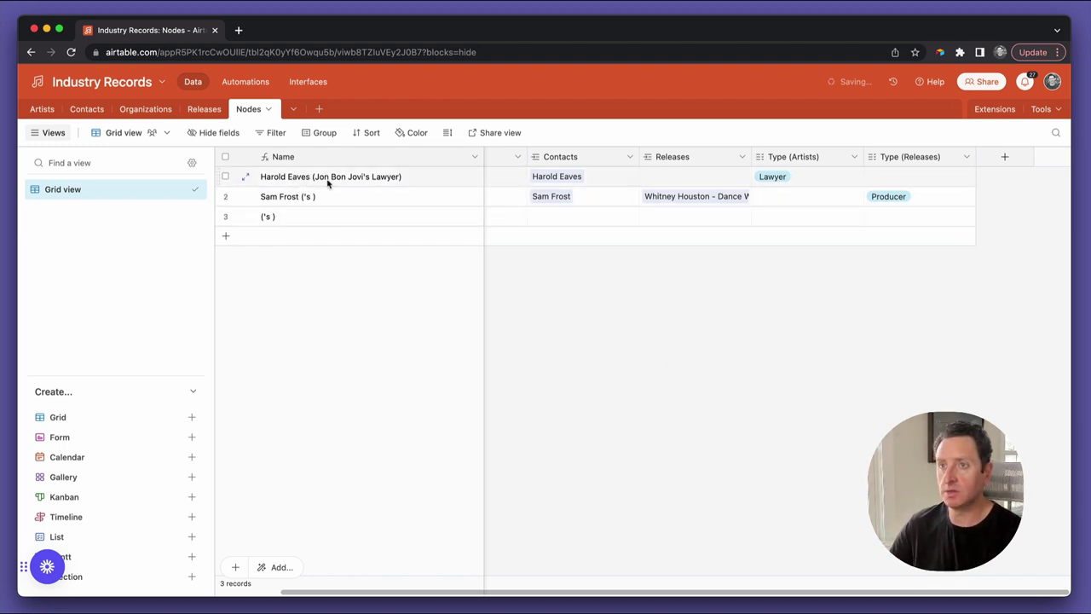
click(278, 197)
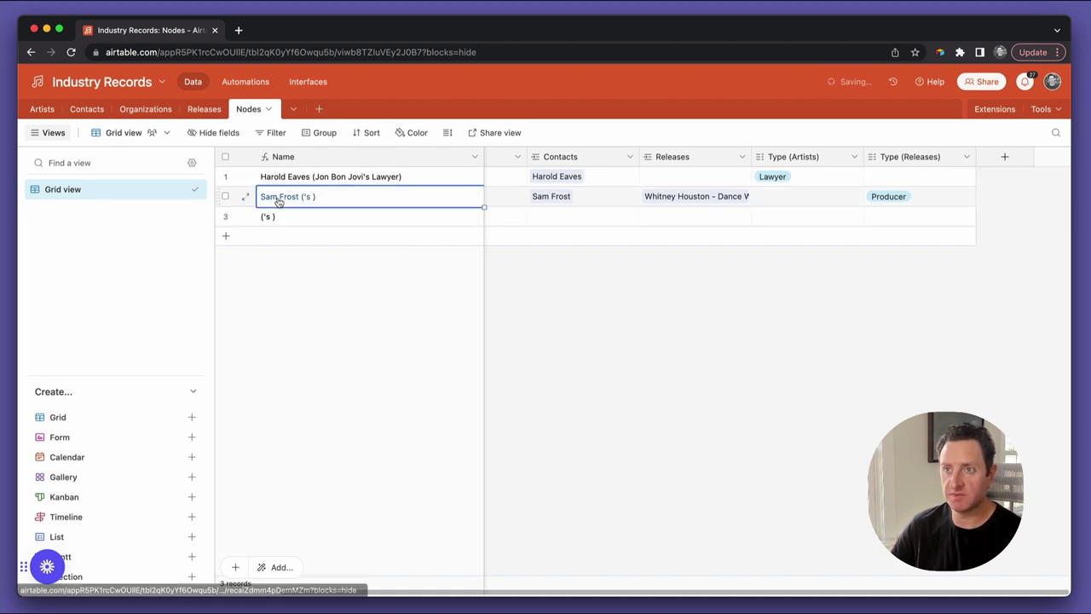
scroll(502, 208, left, 2)
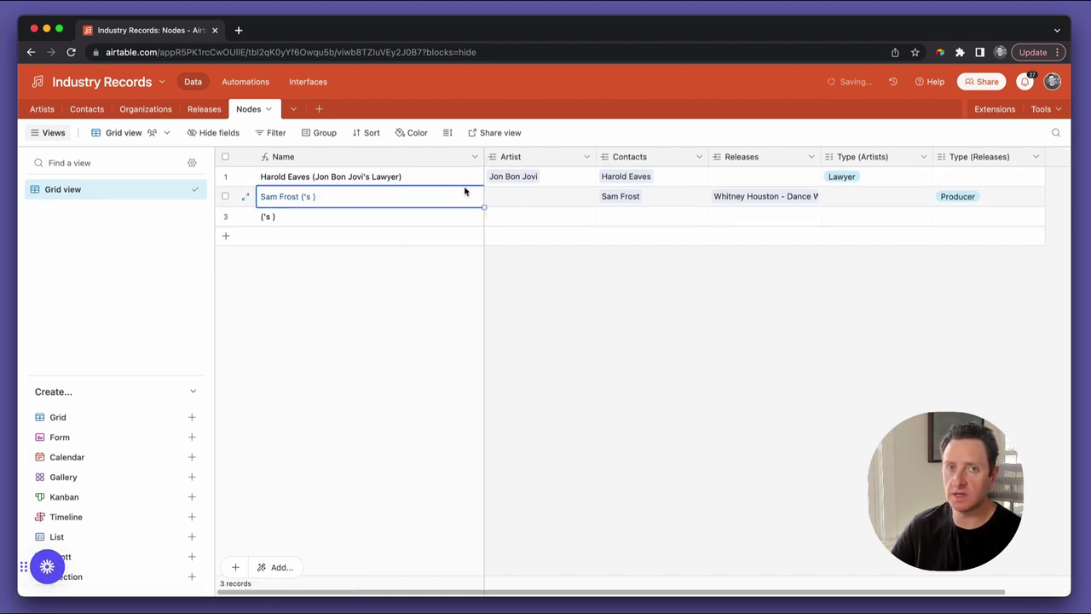
Rewrite the Name formula as IF({Type (Artists)}, followed by the pasted artist CONCATENATE
double_click(313, 159)
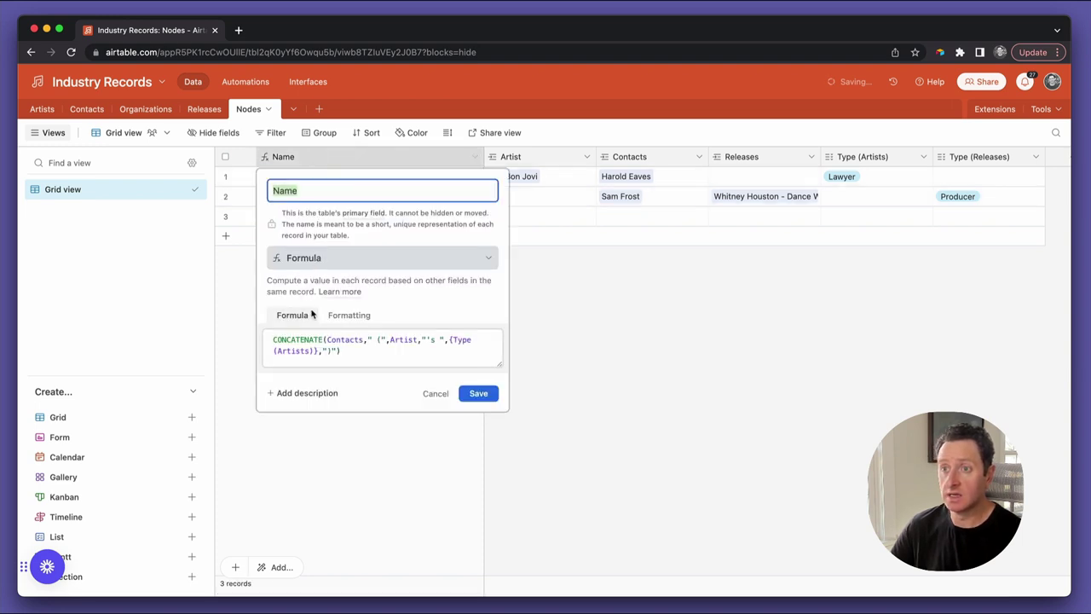
click(277, 346)
key(super+a)
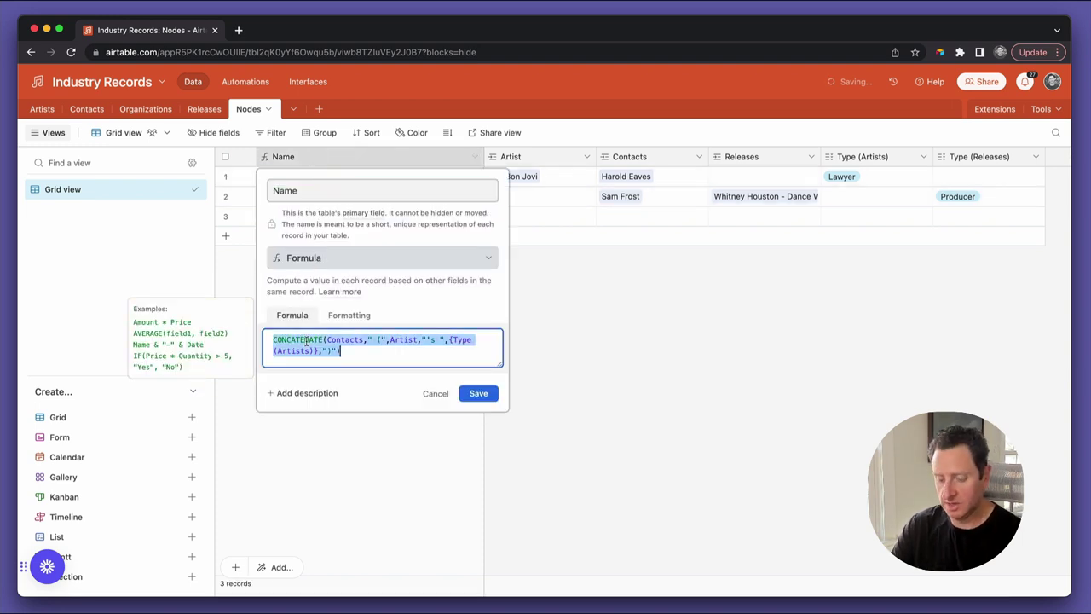
key(BackSpace)
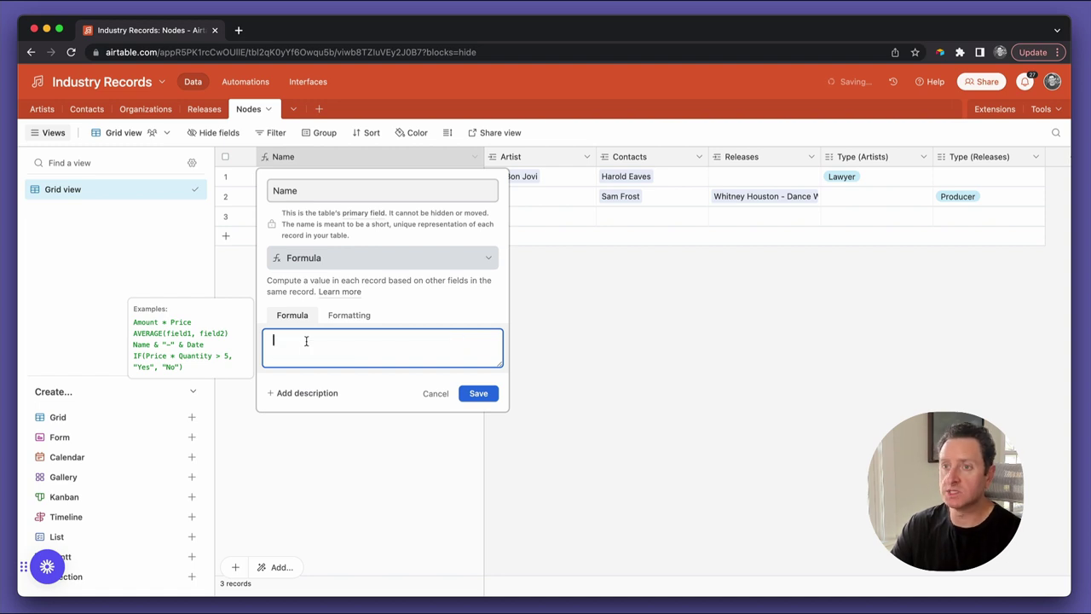
text(if)
key(Tab)
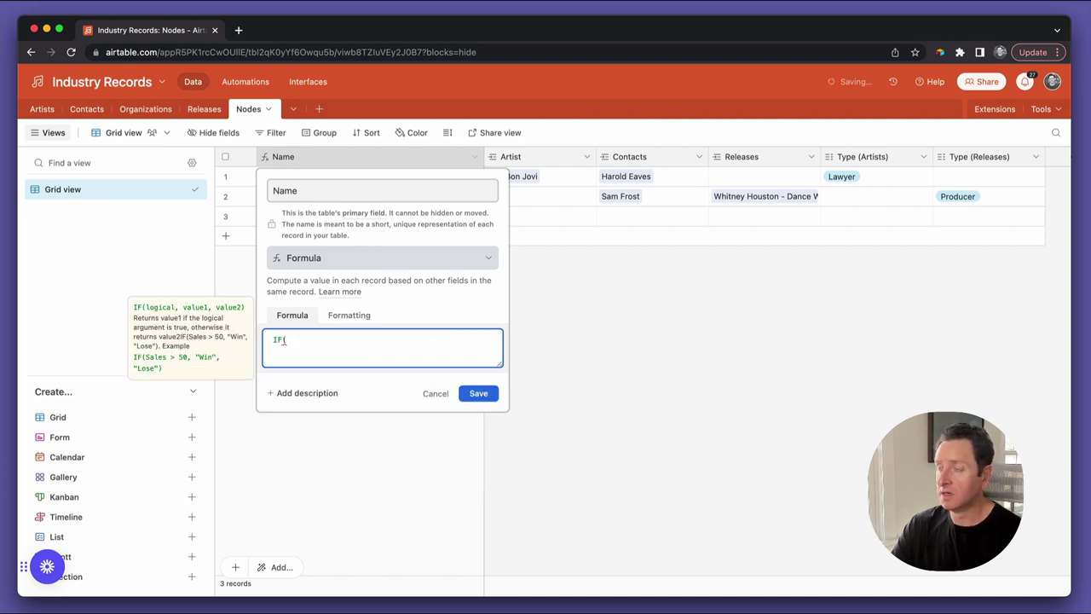
text(type)
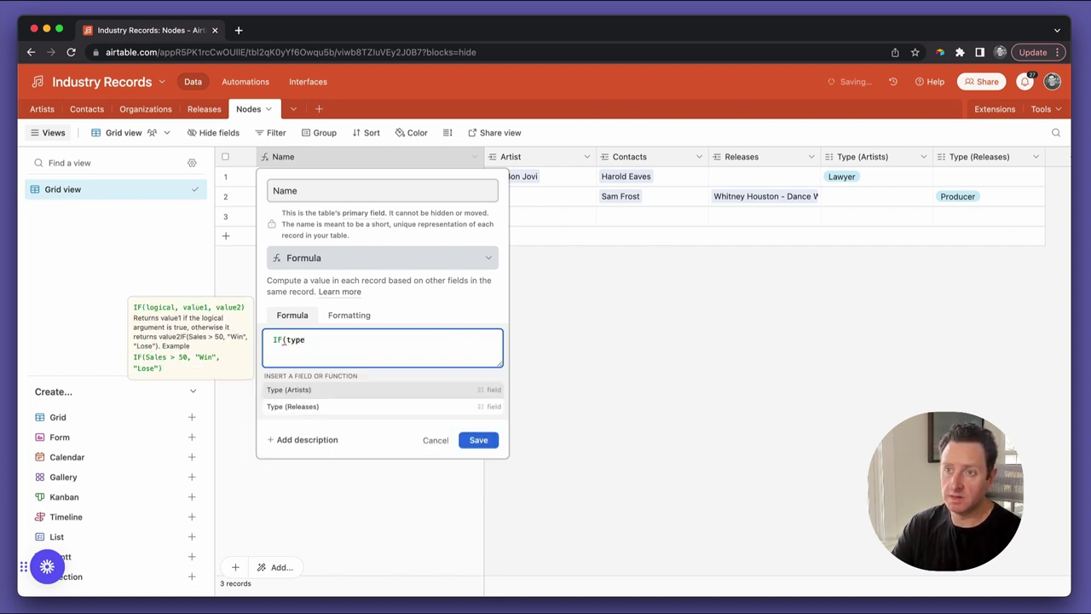
key(Tab)
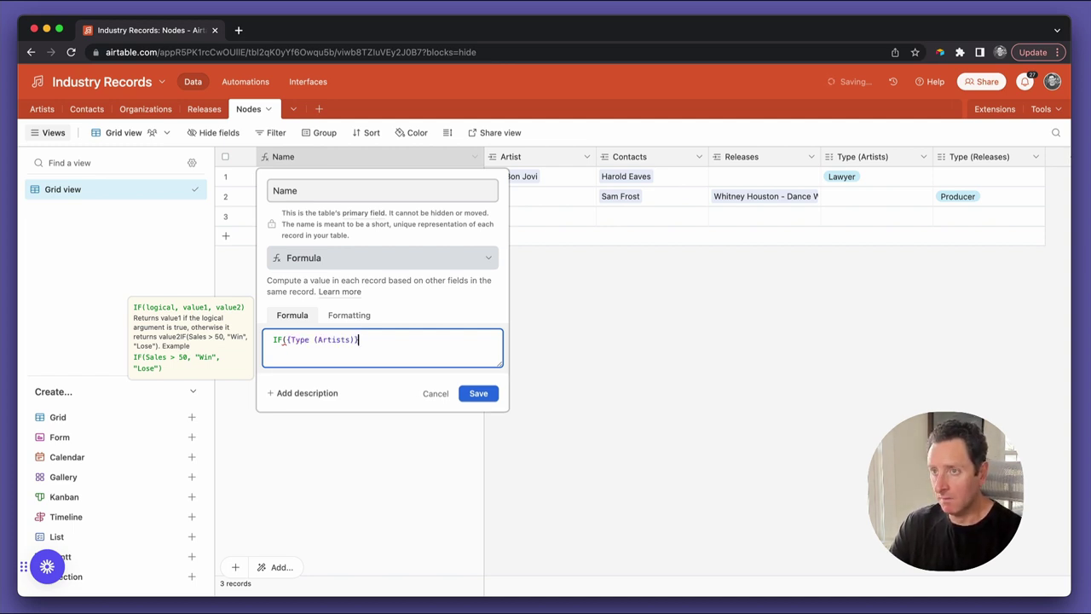
text(,CONCATENATE(Contacts," (", Artist,"'s ",{Type (Artists)},")"))
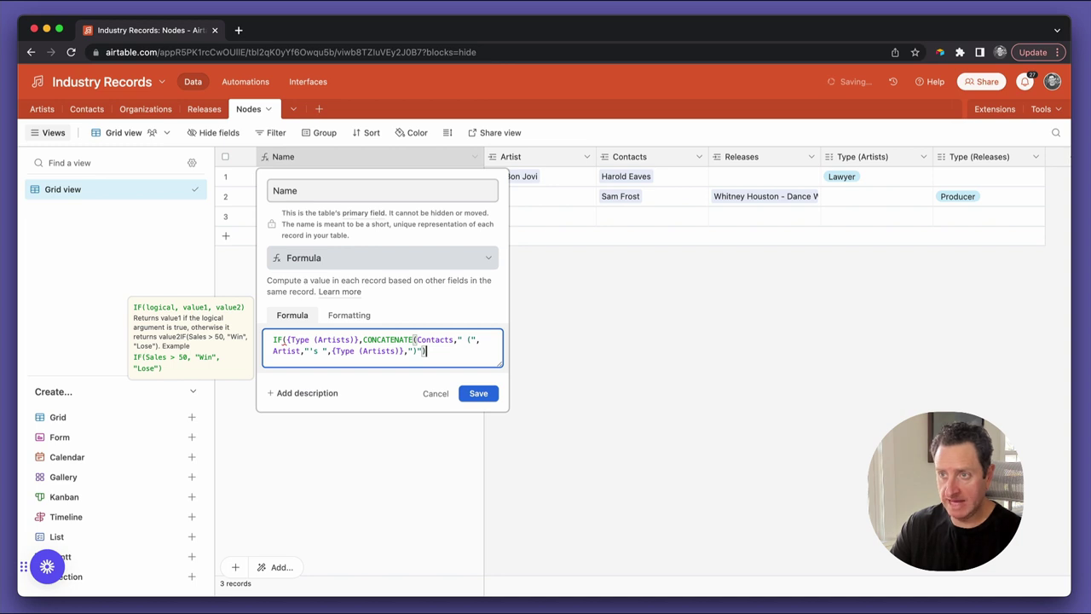
text(,)
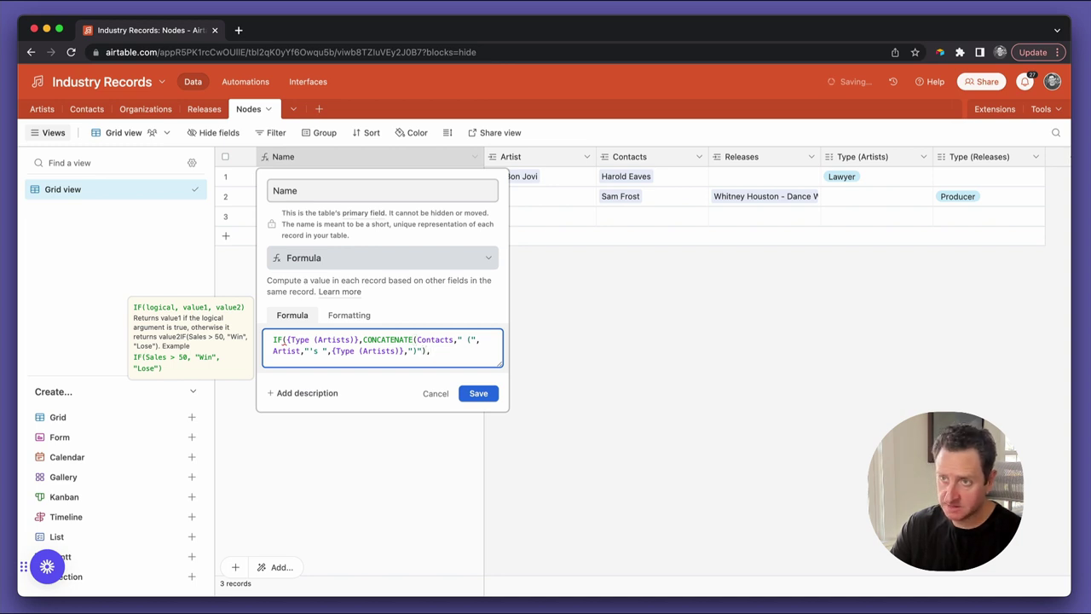
key(Return)
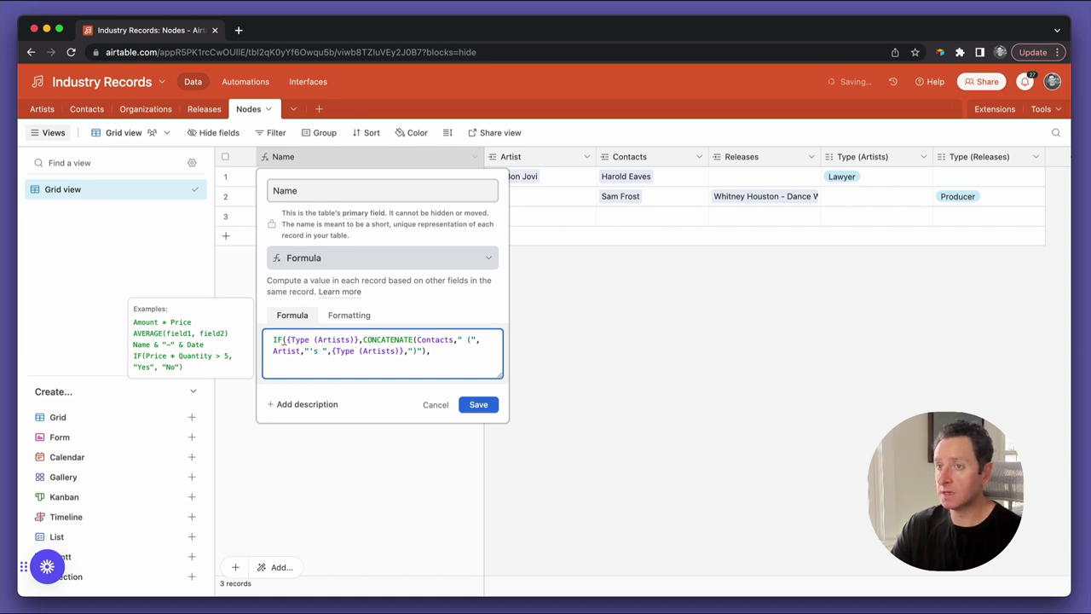
Add a nested IF({Type (Releases)}, branch, with each part on its own line
text(IF(type)
key(Down)
key(Return)
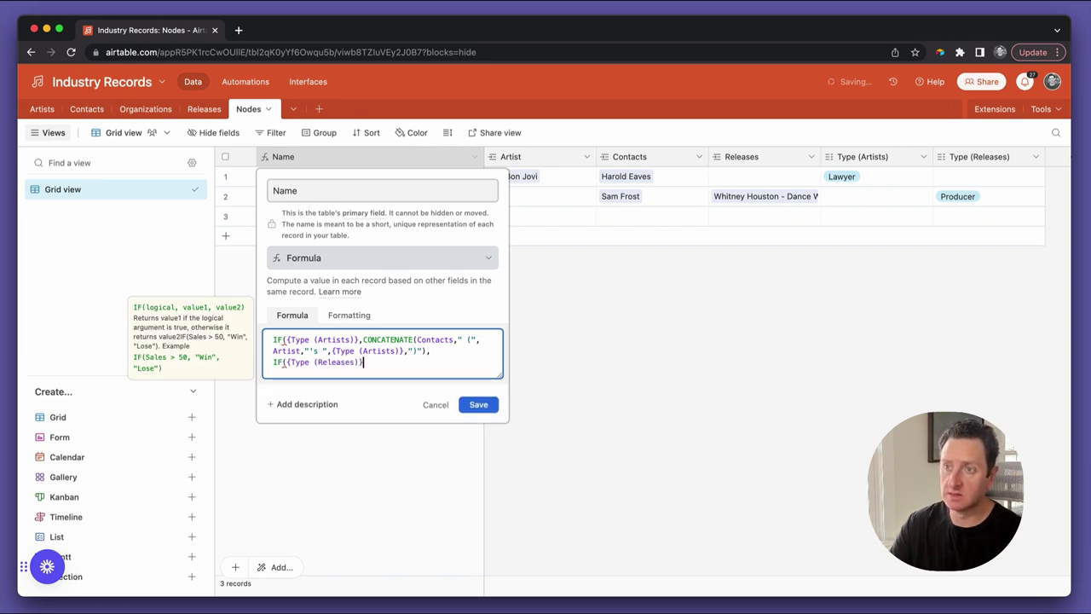
text(,)
key(Up)
key(Up)
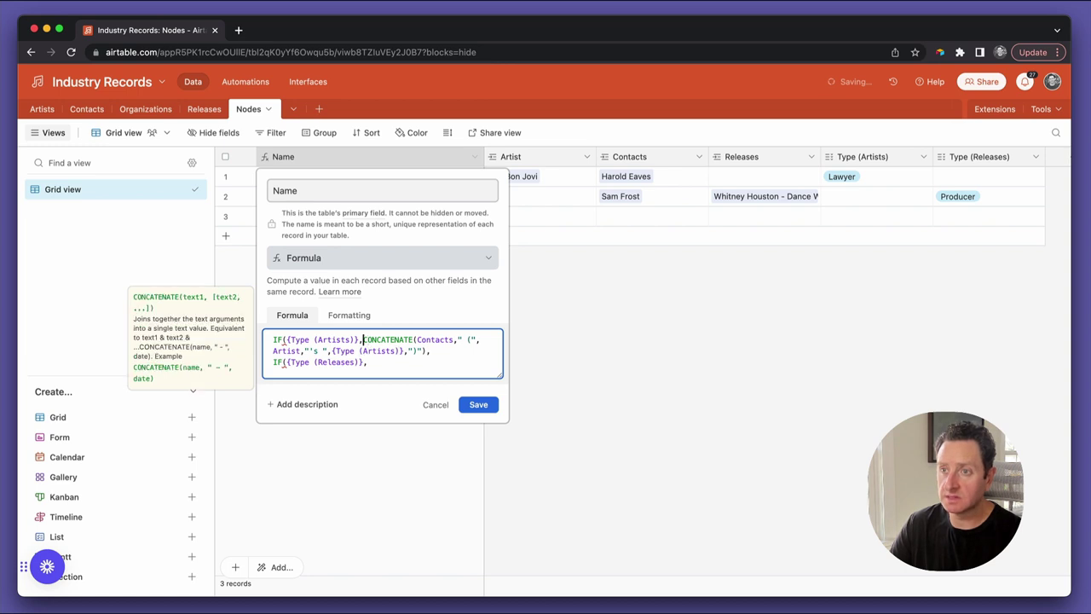
key(Return)
key(Down)
key(End)
key(Return)
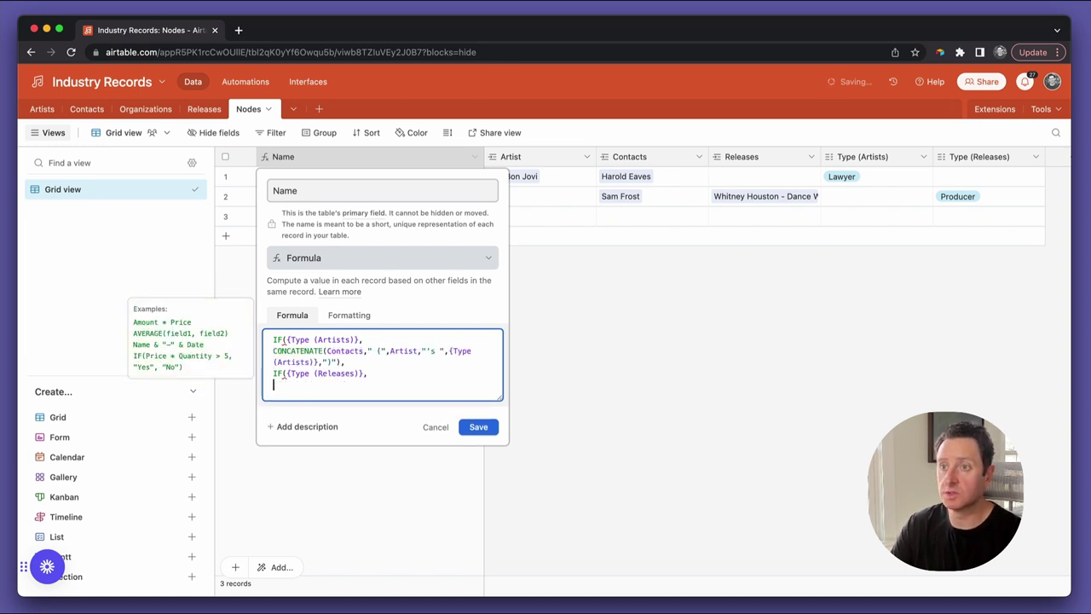
Add CONCATENATE(Contacts," (",Releases,"'s ",{Type (Releases)},")") under the Releases condition
text(conc)
key(Tab)
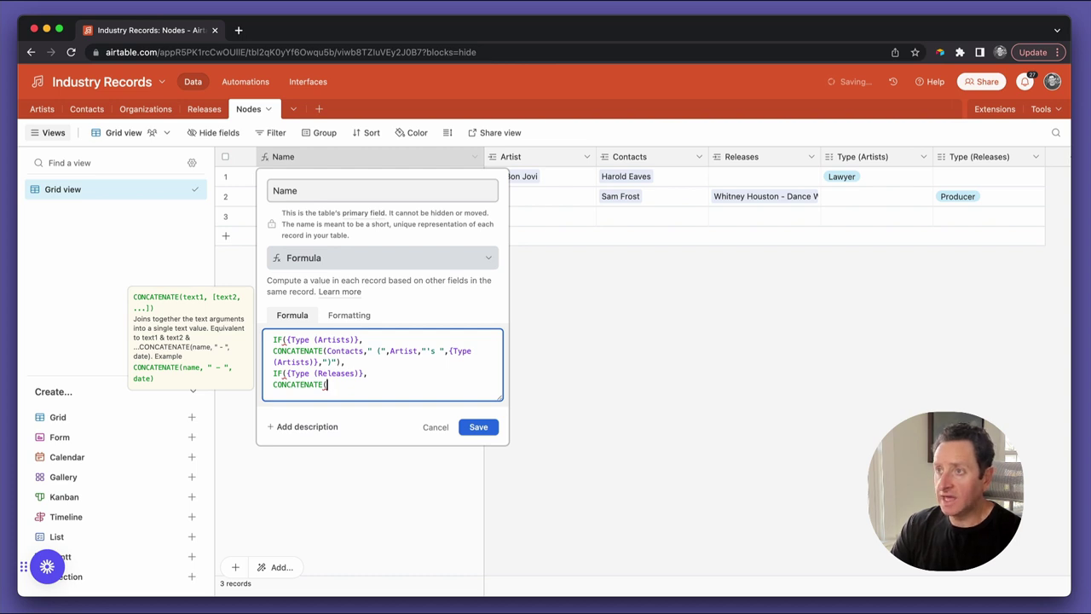
text(conta)
key(Tab)
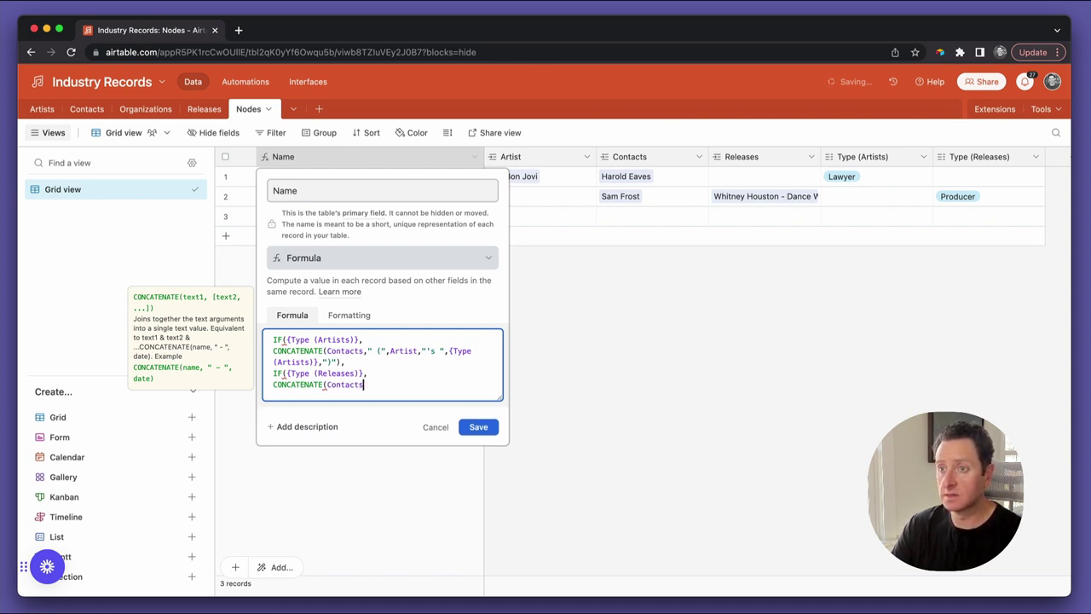
text(," )
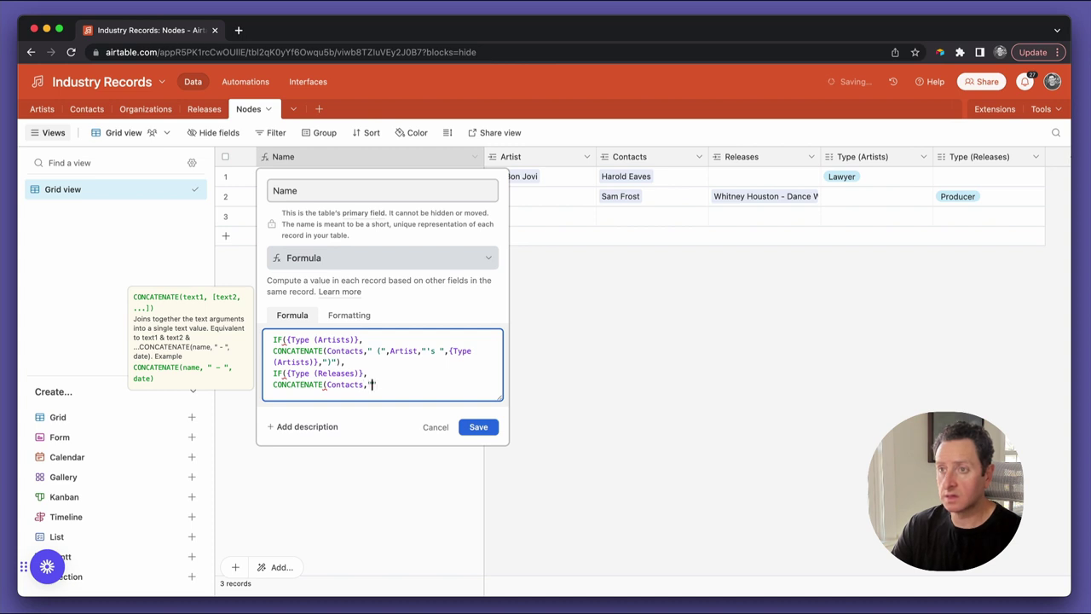
text((",)
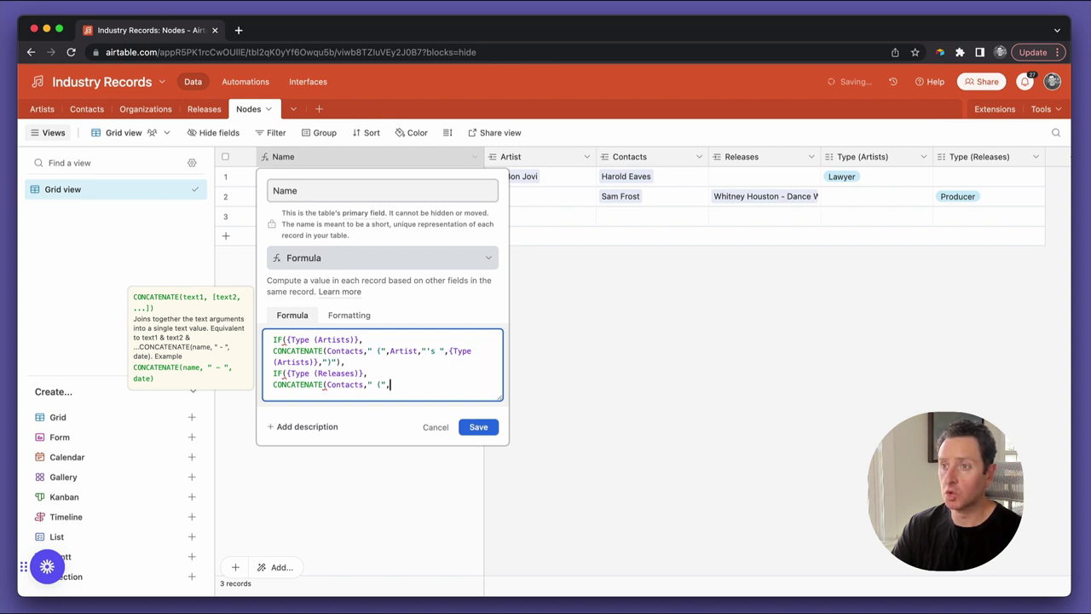
text(rele)
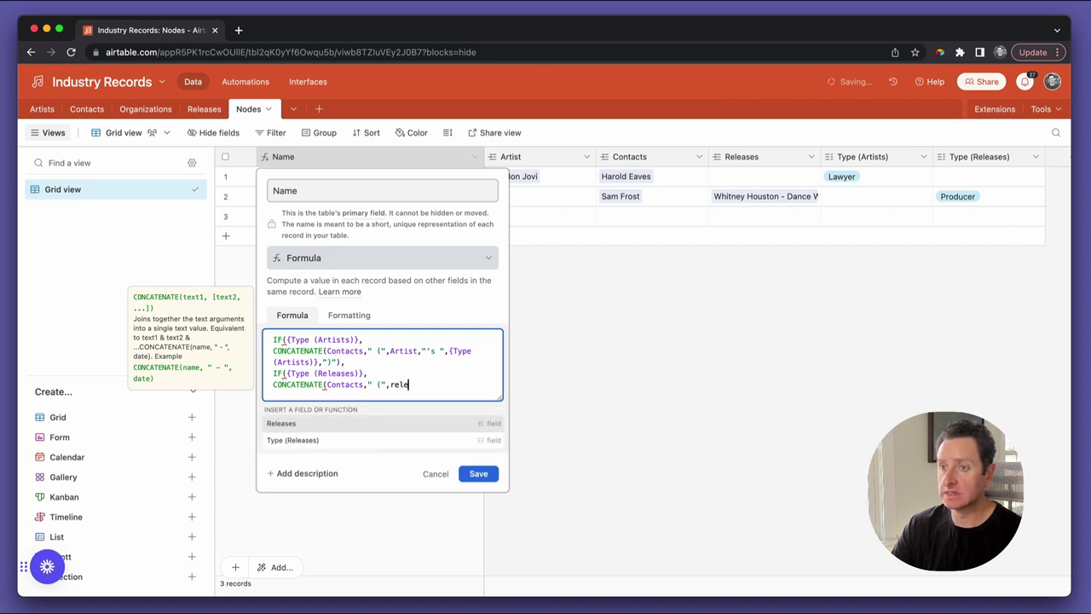
key(Return)
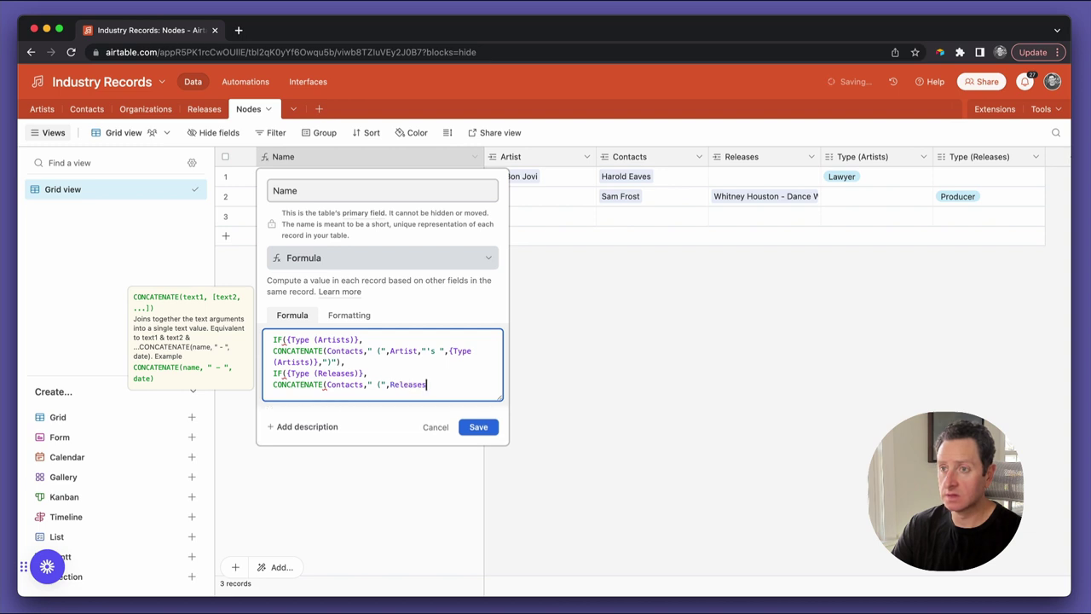
text(,")
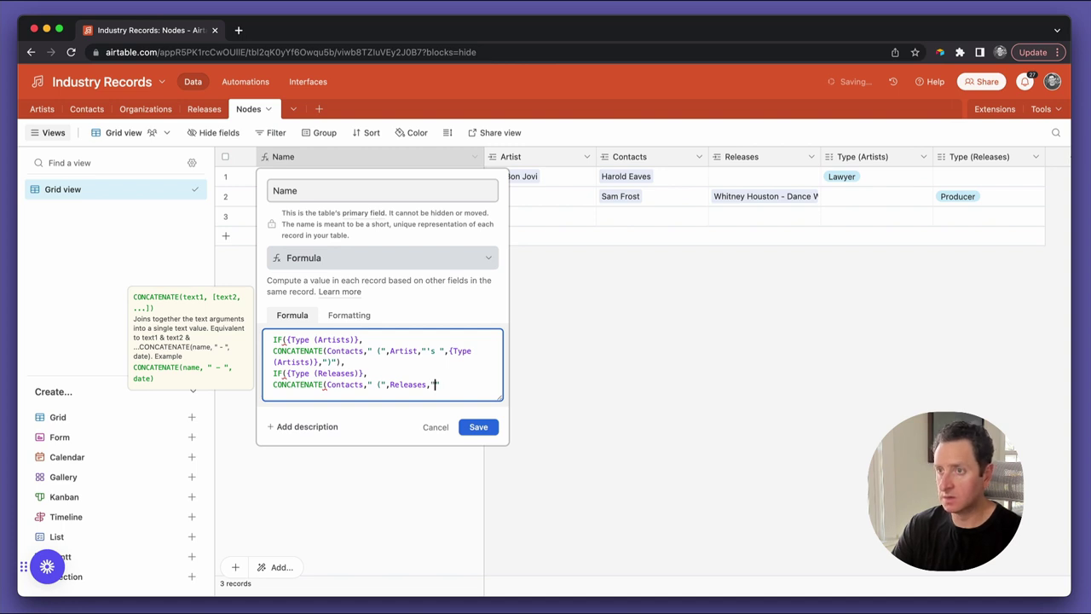
text('s )
text(")
text(,type)
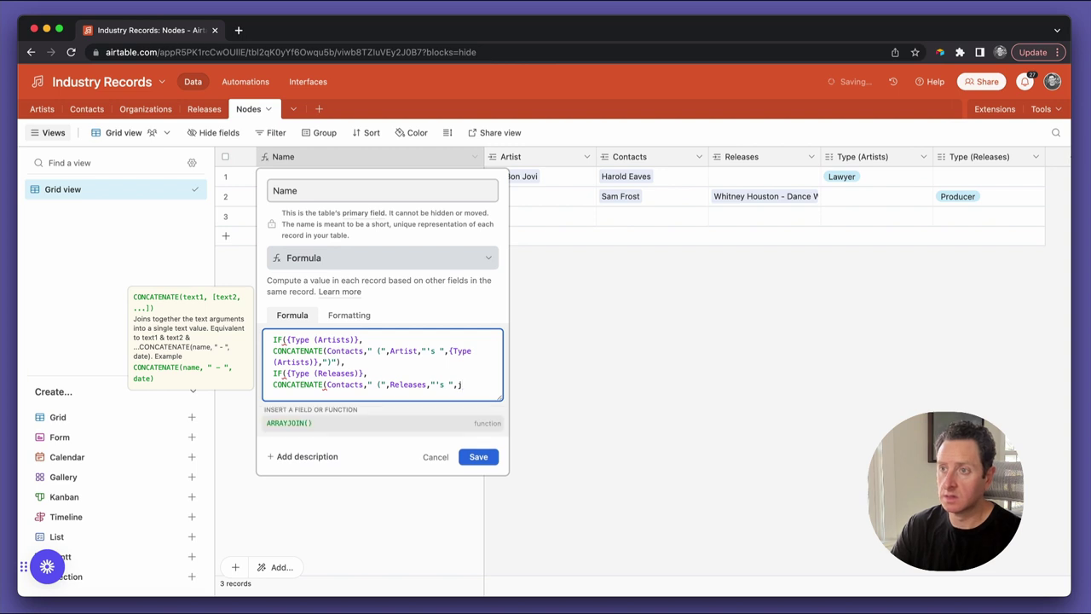
key(Down)
key(Return)
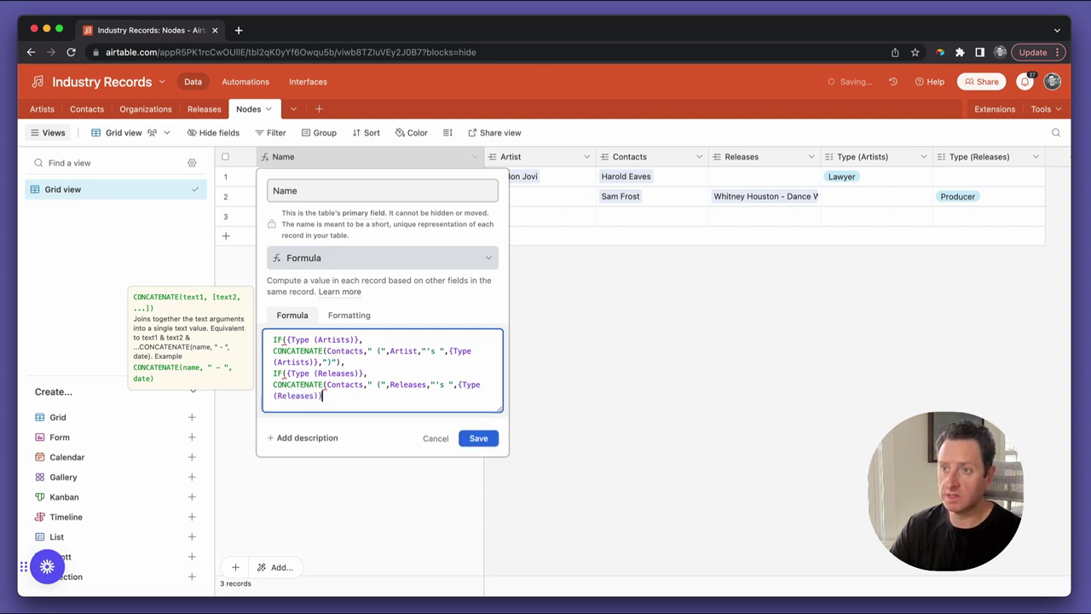
text(,")")
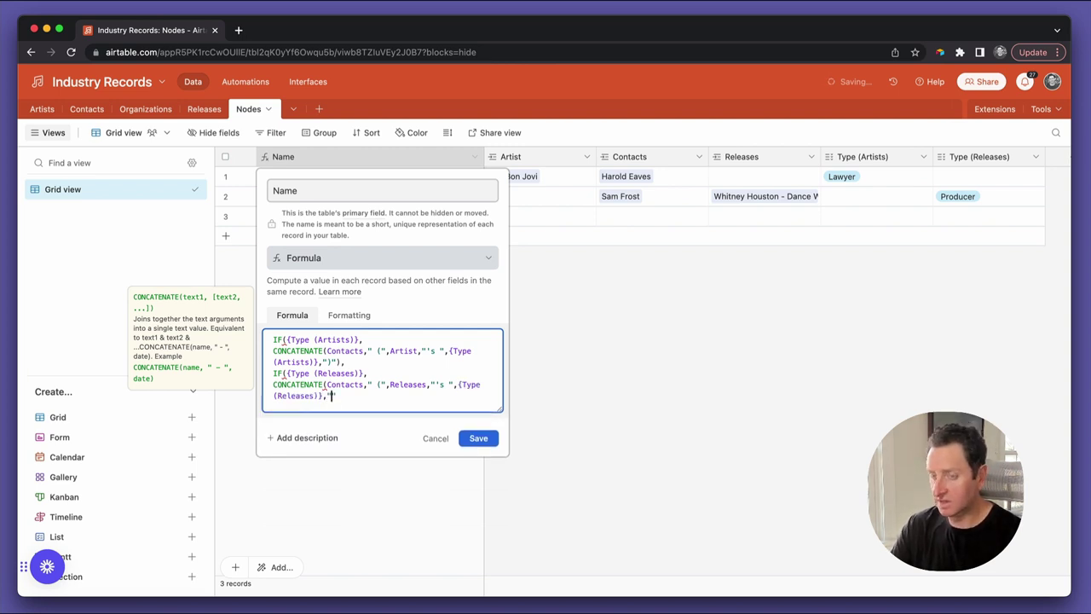
text())
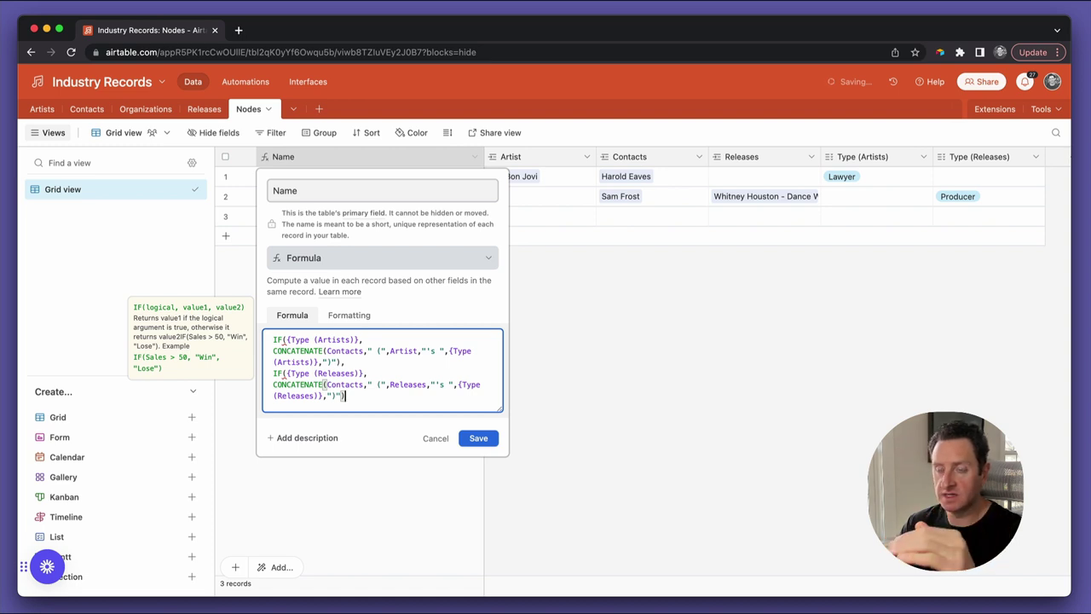
Add an empty "" fallback, close the IF, and save the formula
text(,)
key(Return)
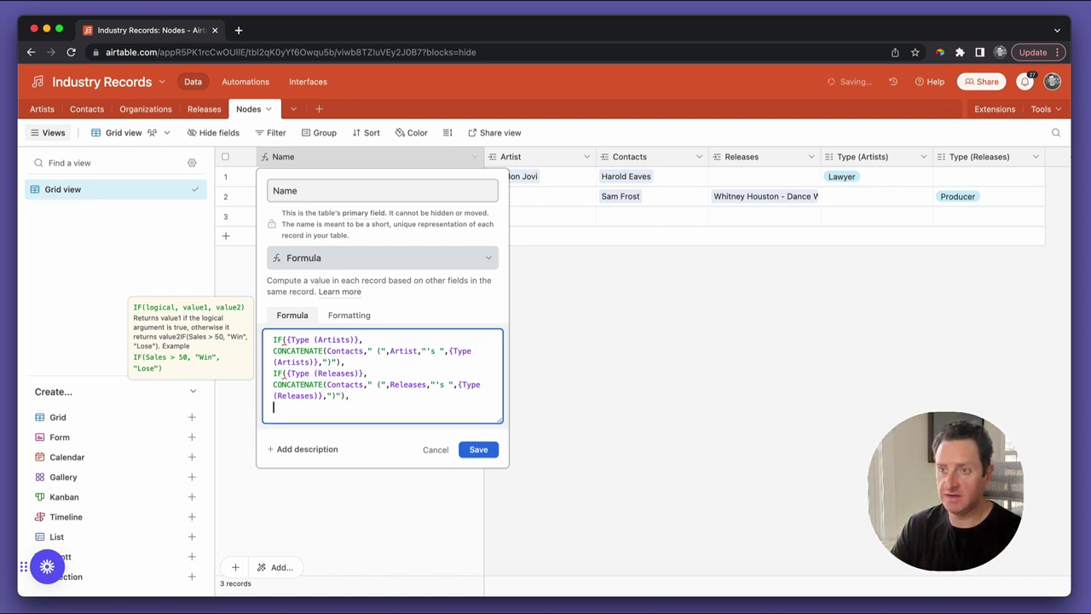
text("")
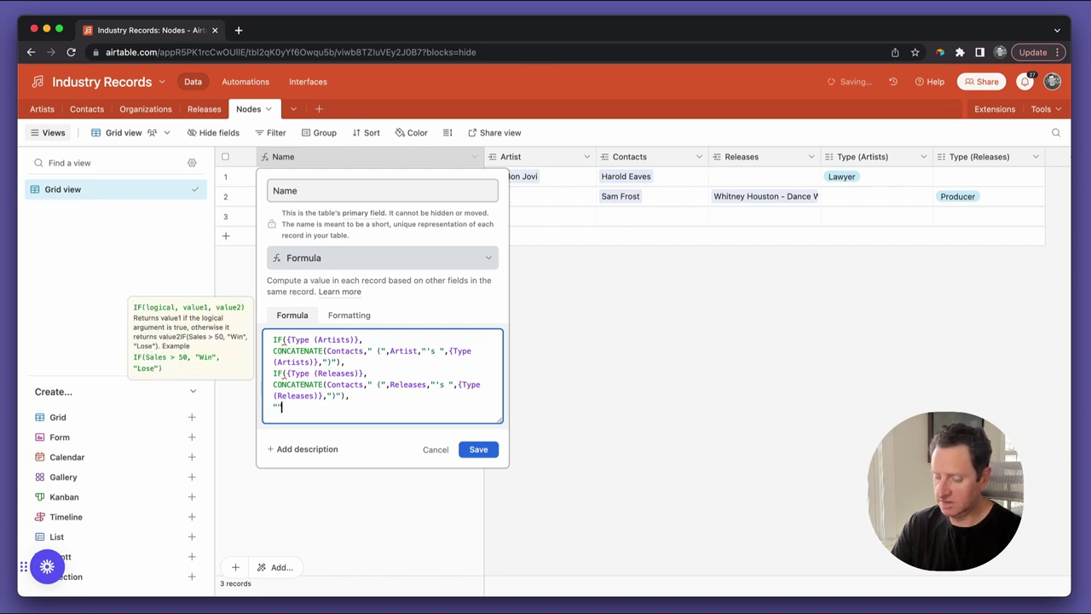
key(Return)
text())
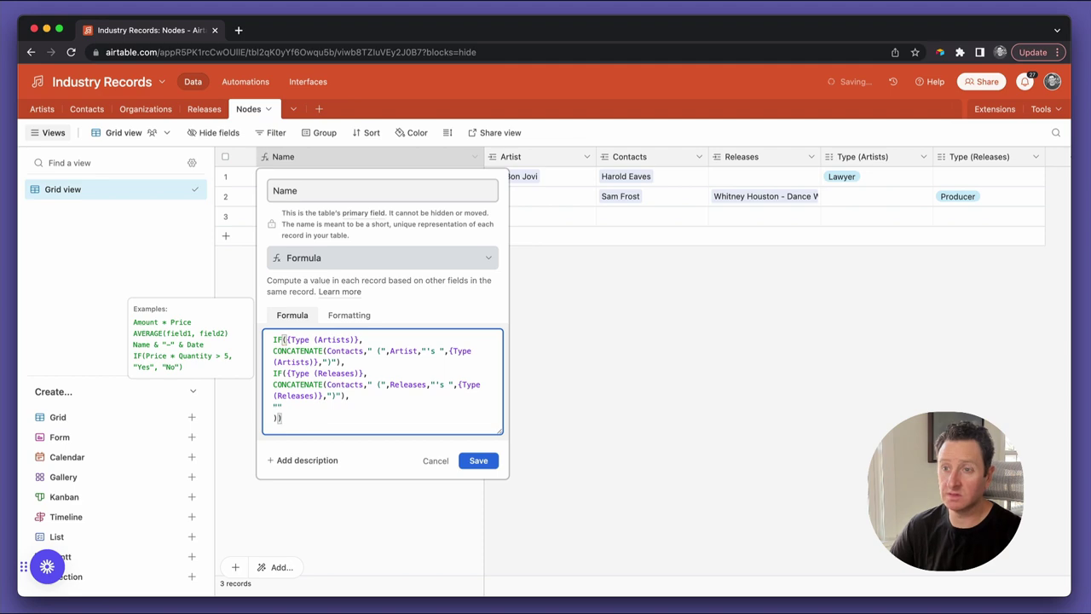
click(478, 461)
Confirm the formula change, widen the Name column, check both records, and hide the views sidebar
click(476, 461)
click(475, 458)
click(628, 413)
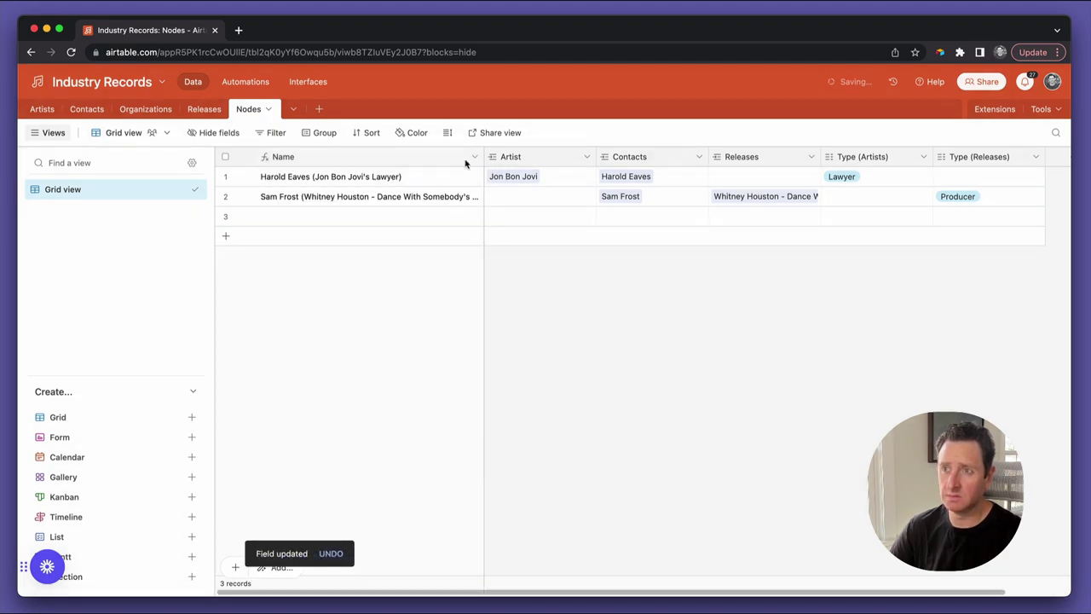
drag(479, 157, 542, 157)
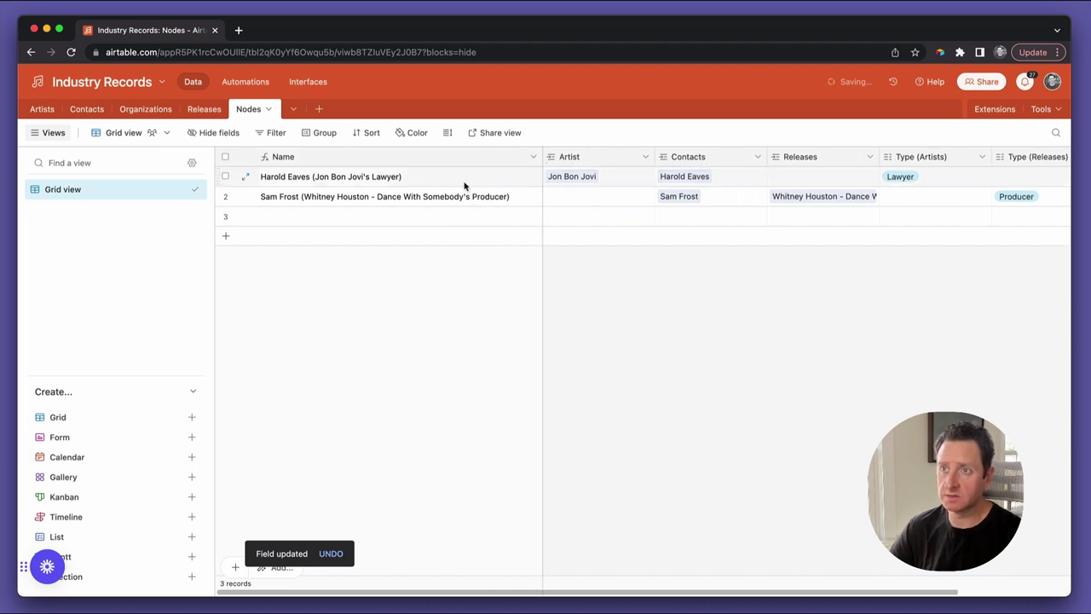
click(281, 181)
click(363, 198)
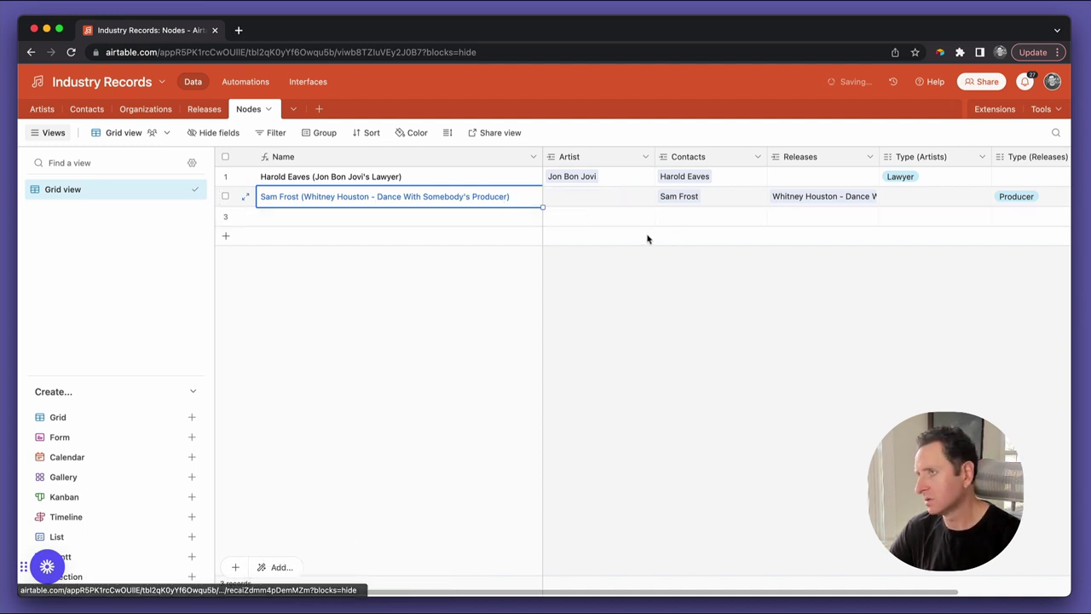
scroll(875, 206, right, 2)
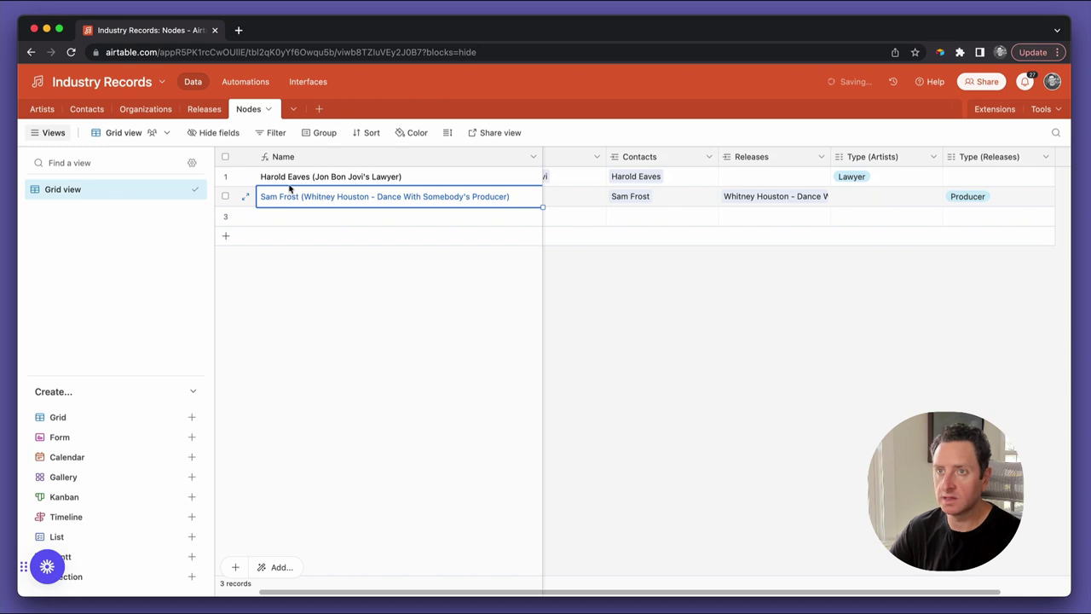
click(54, 145)
click(51, 137)
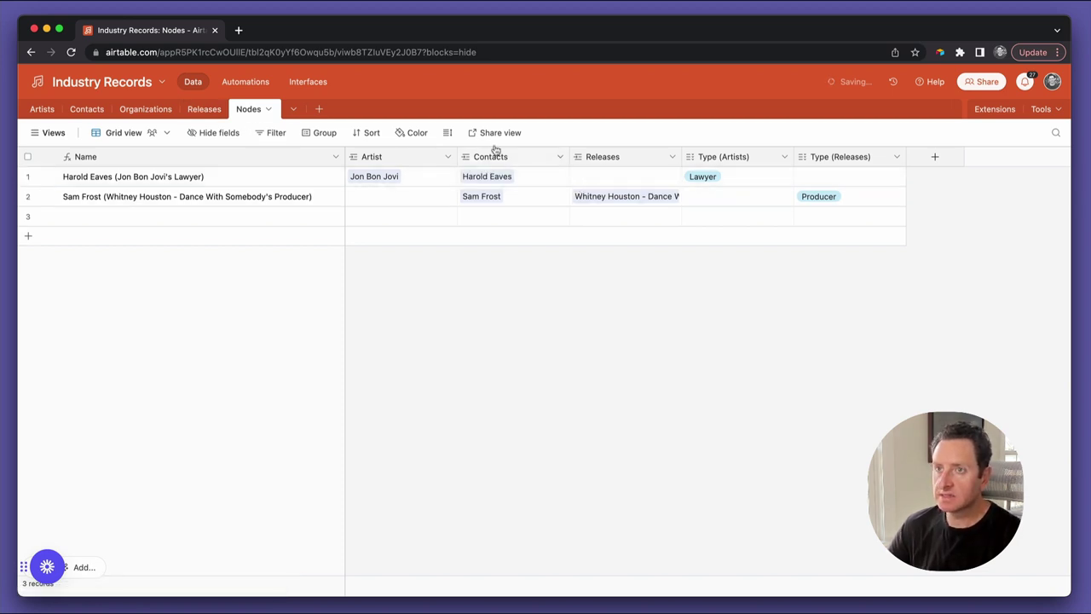
Create a Contacts field named Email with the Email field type
click(96, 111)
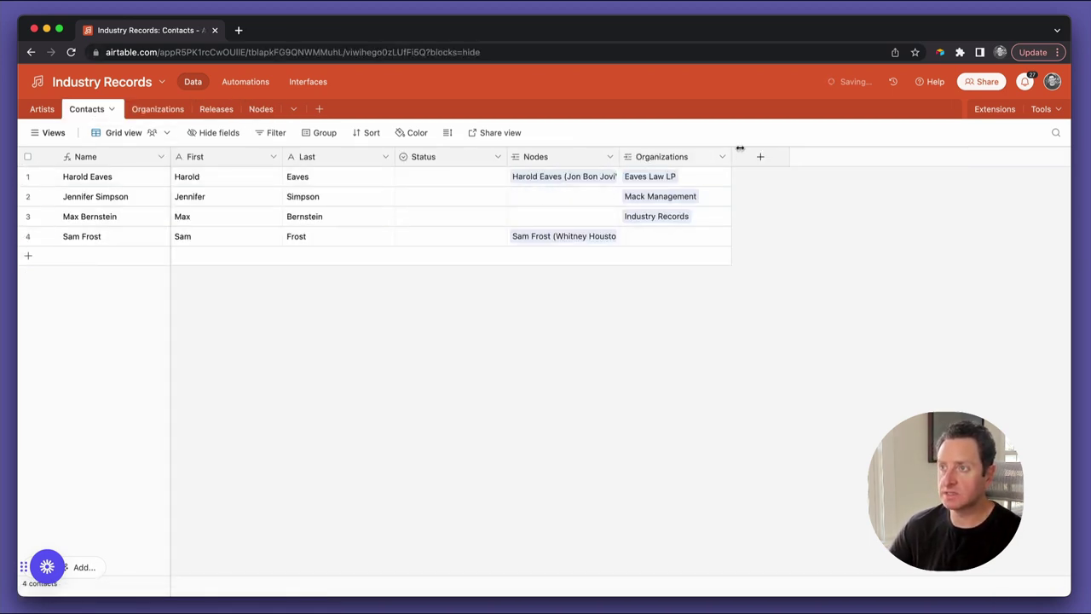
click(761, 158)
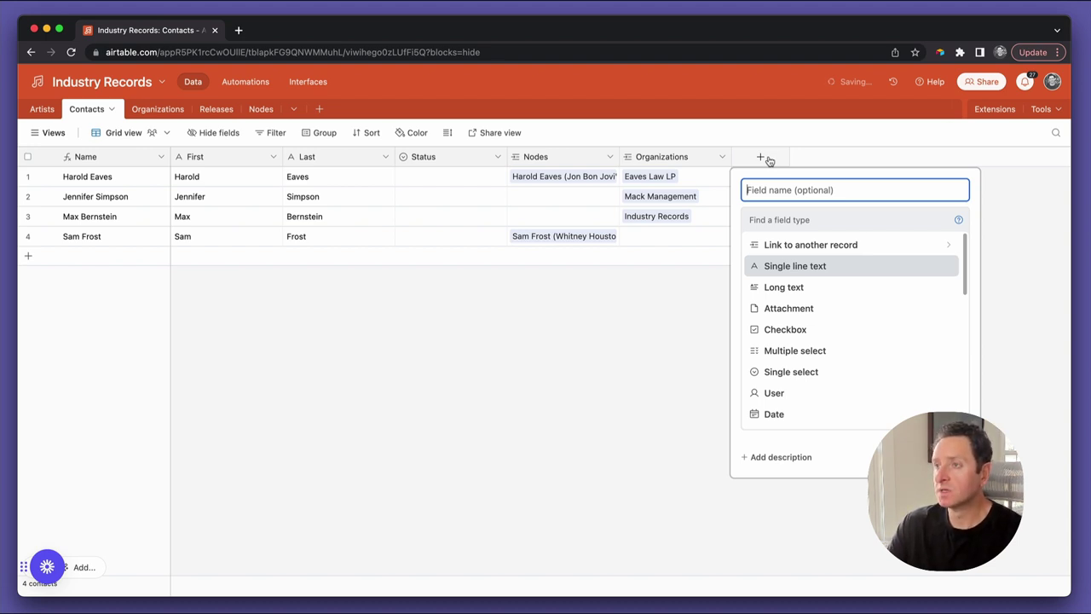
text(Email)
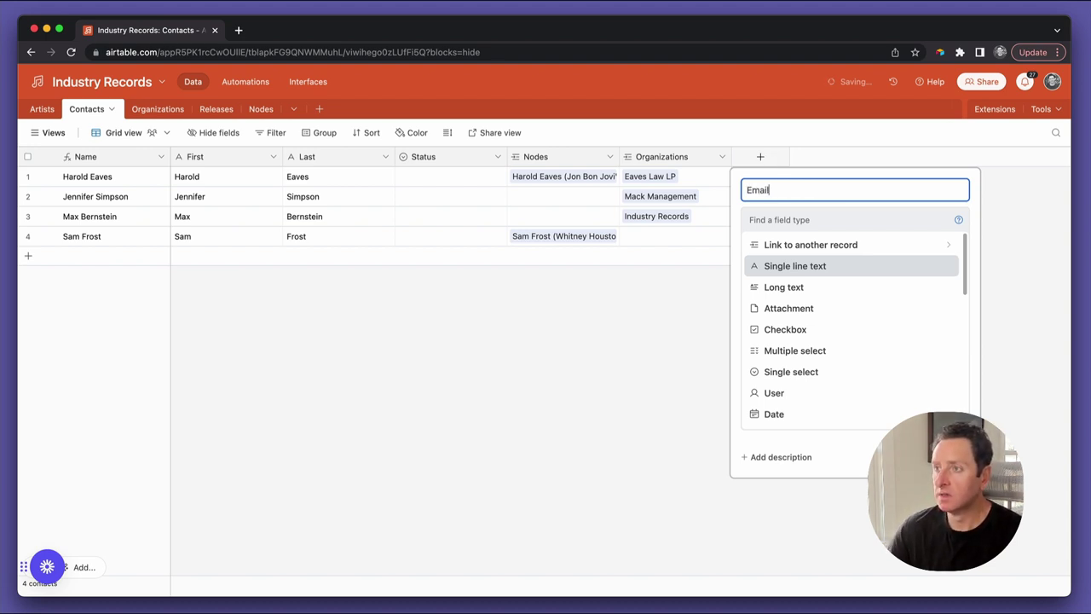
scroll(828, 312, down, 5)
click(811, 338)
click(943, 278)
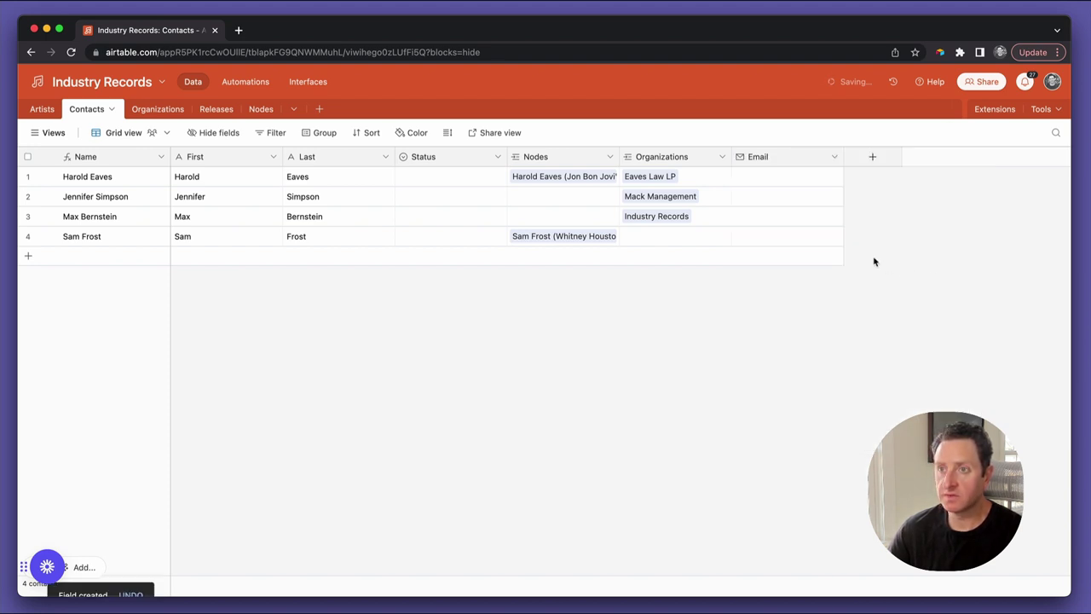
Replace the first contact's draft email with the corrected producer email address
click(798, 240)
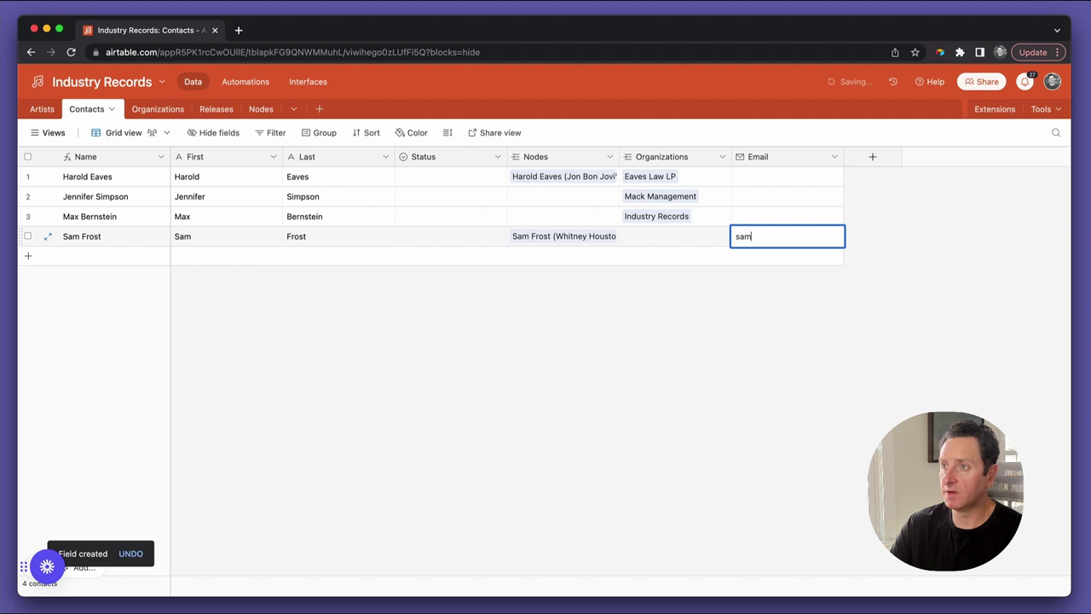
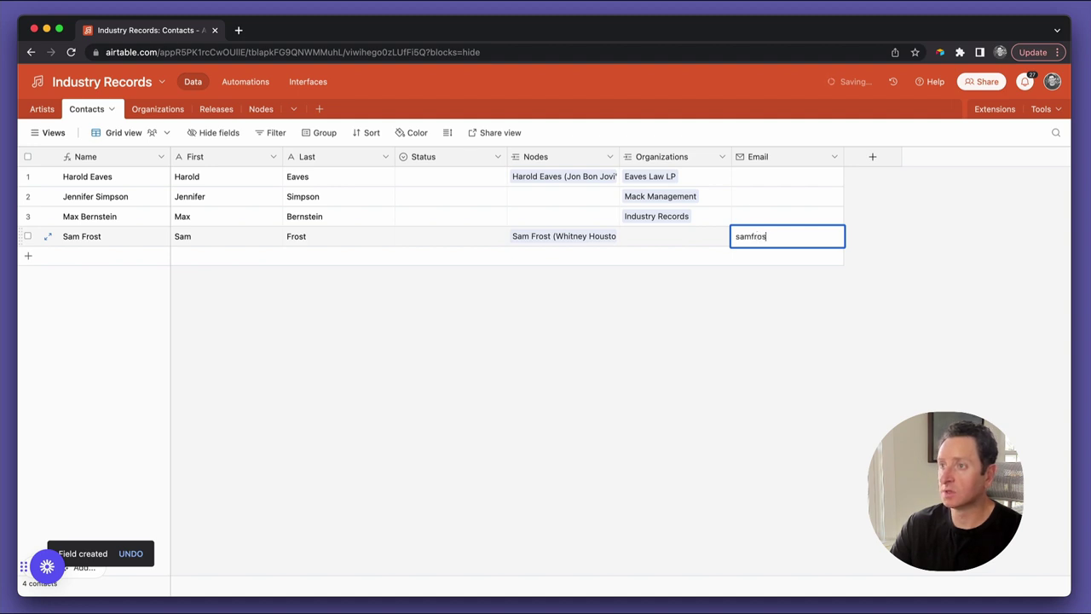
key(super+a)
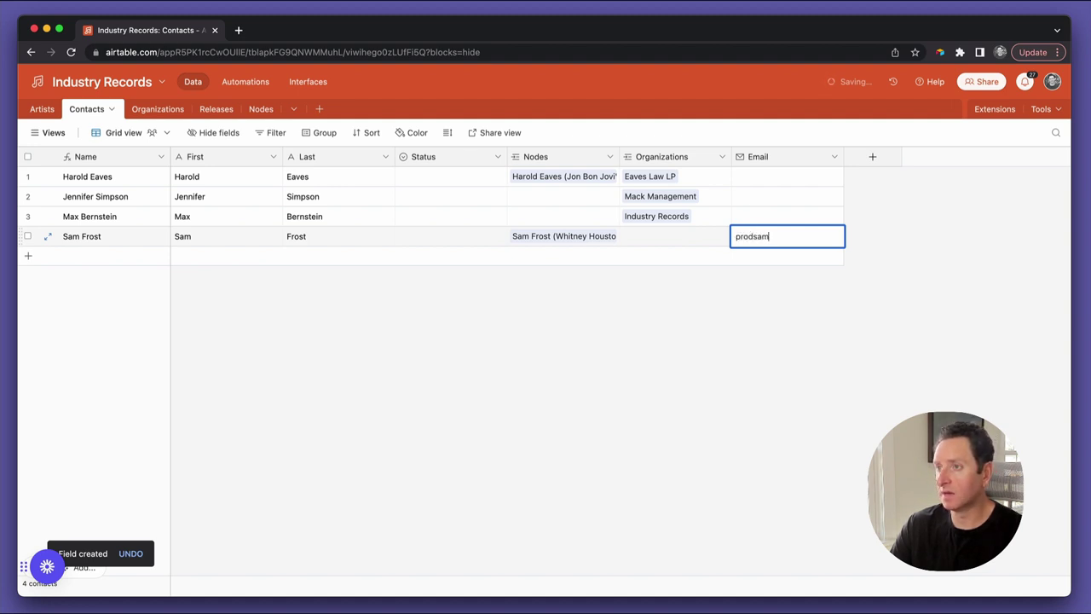
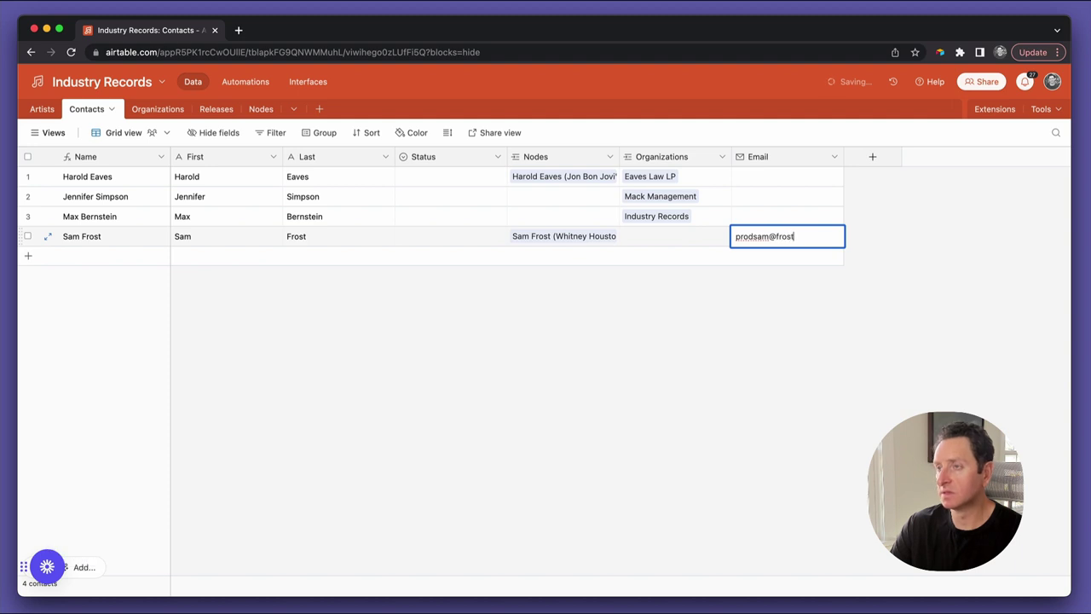
key(Return)
Enter the next contact's email address, fixing its mistyped domain ending
key(Up)
key(Up)
key(Down)
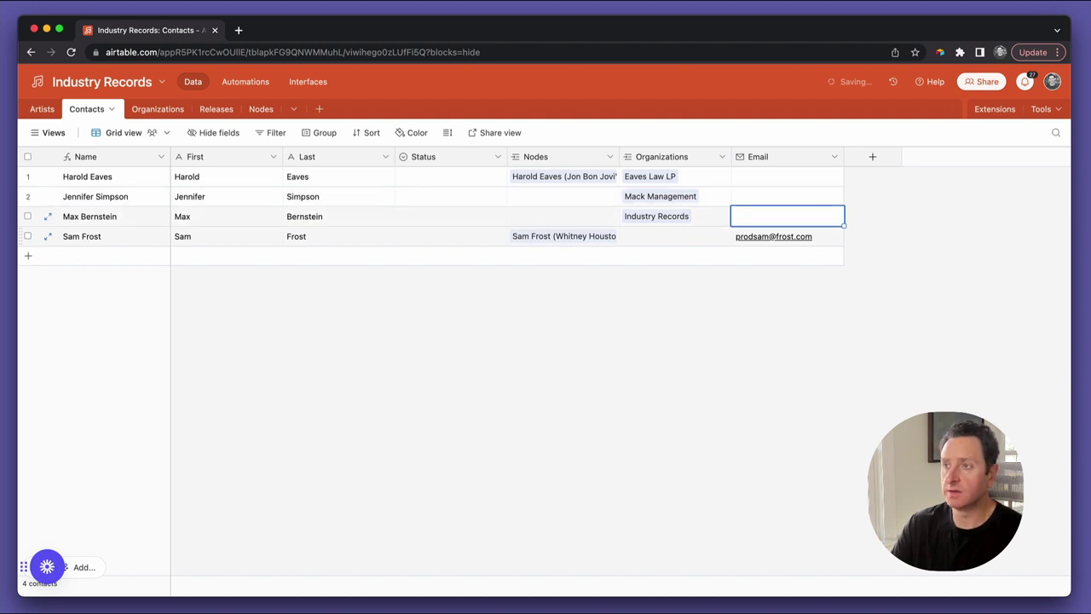
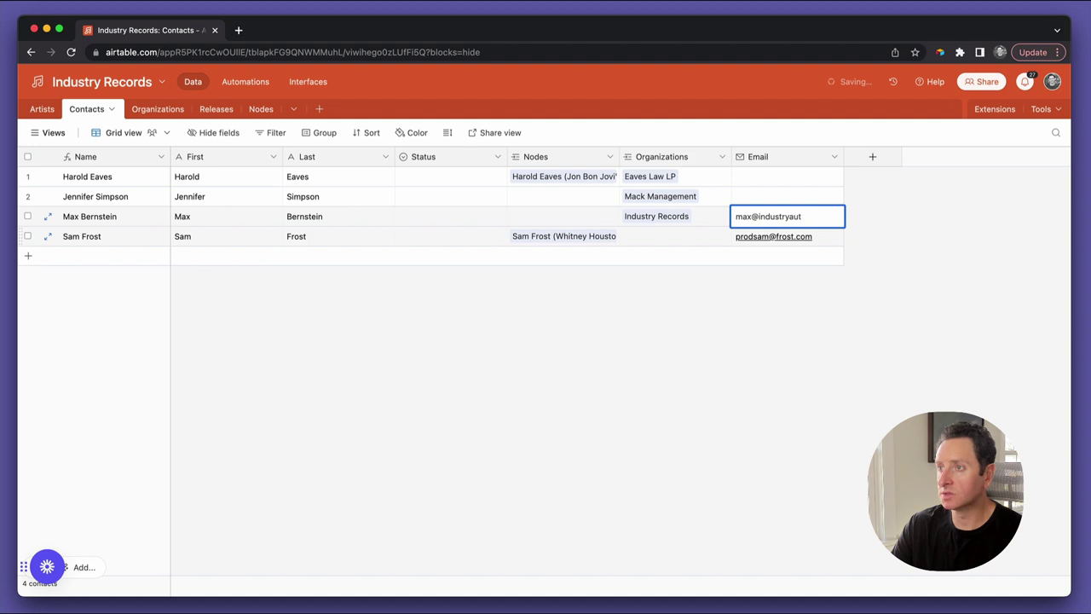
key(Return)
Fill in the empty Email cells for the contacts in rows 2 and 1
click(787, 196)
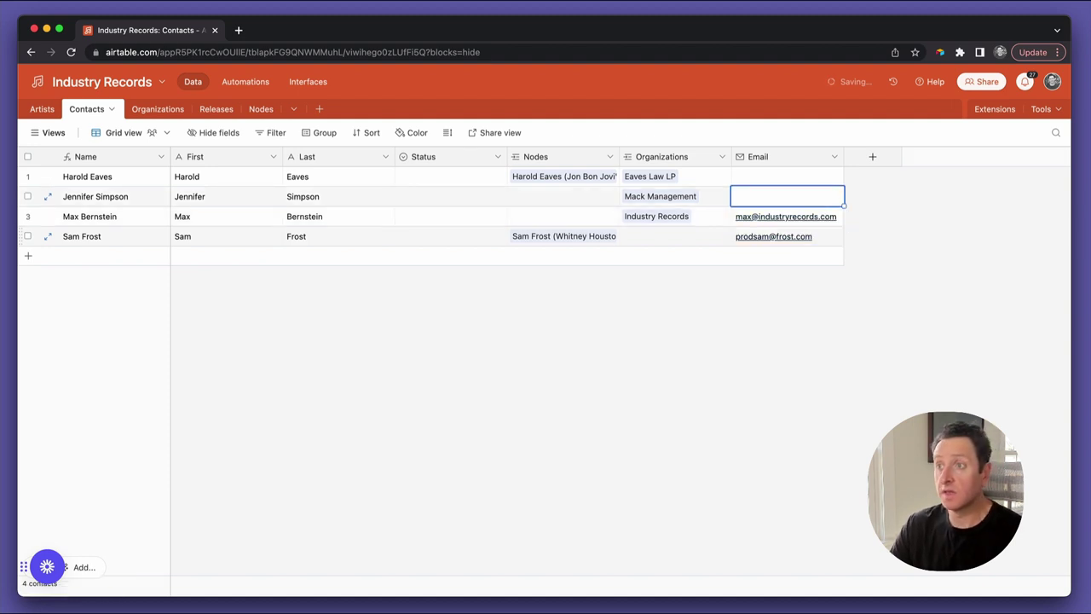
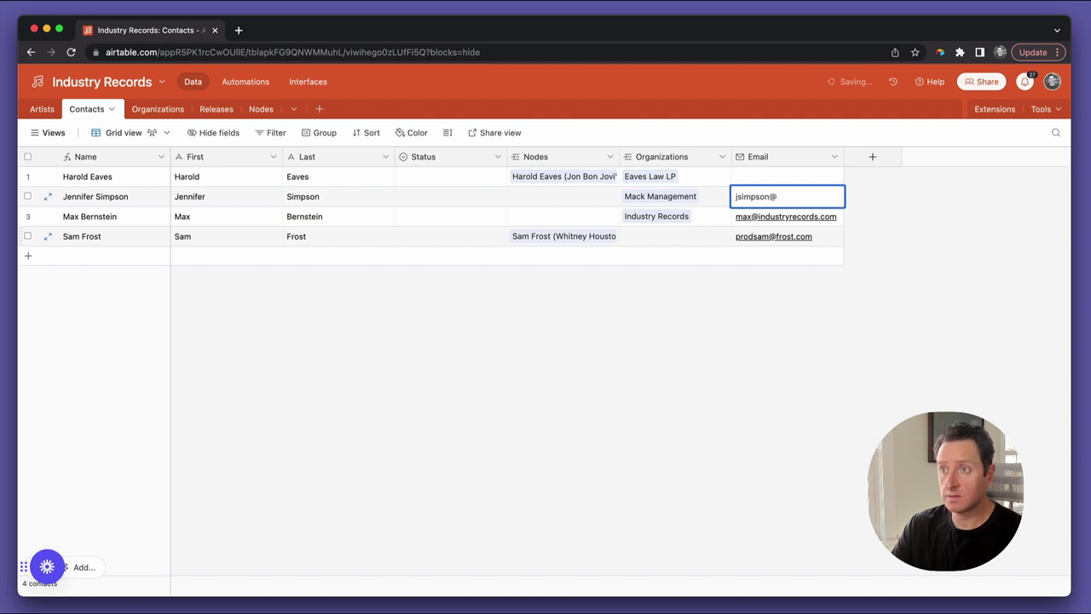
key(Return)
click(786, 197)
click(787, 176)
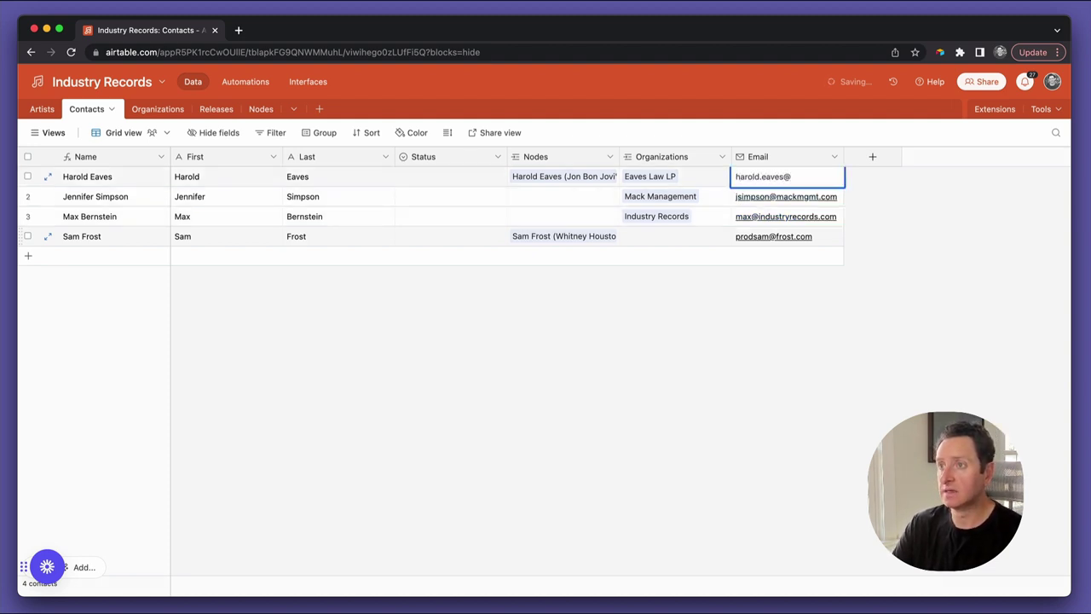
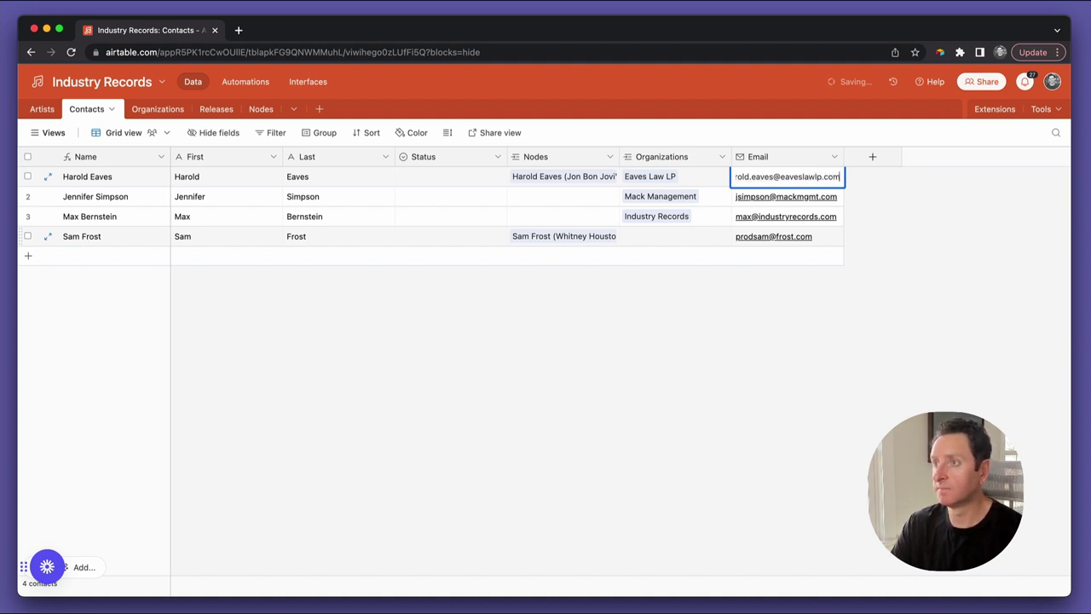
key(Return)
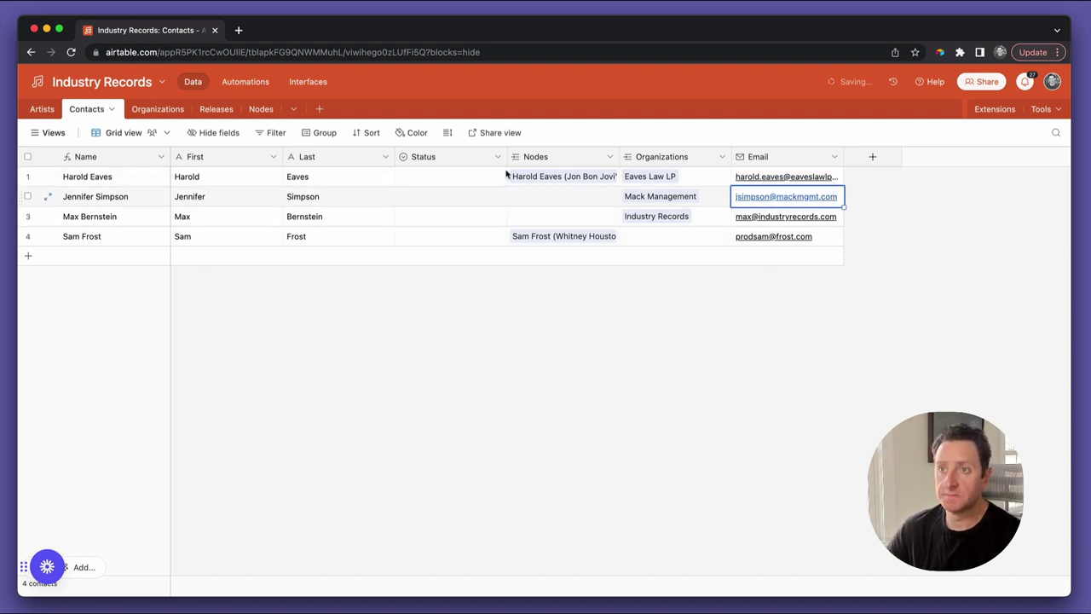
In Nodes, add an Email lookup field from the linked Contacts
click(254, 113)
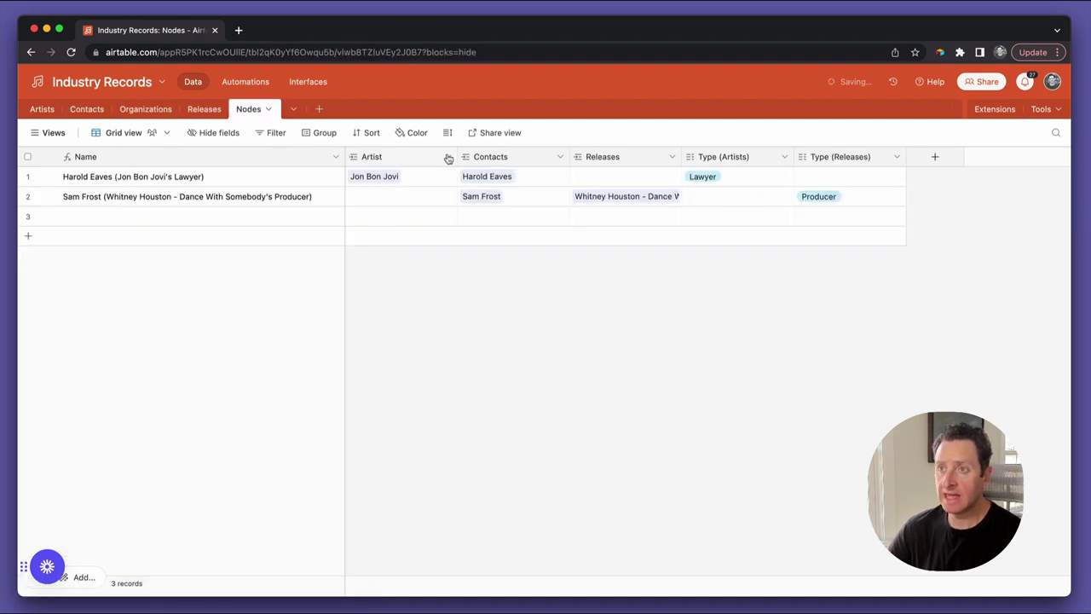
click(561, 156)
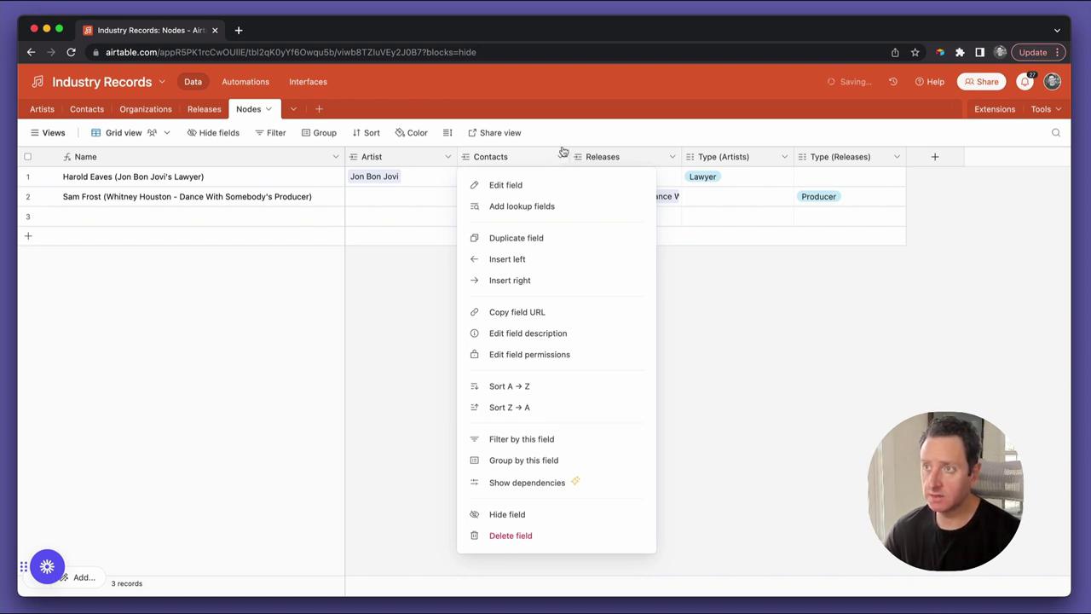
click(545, 208)
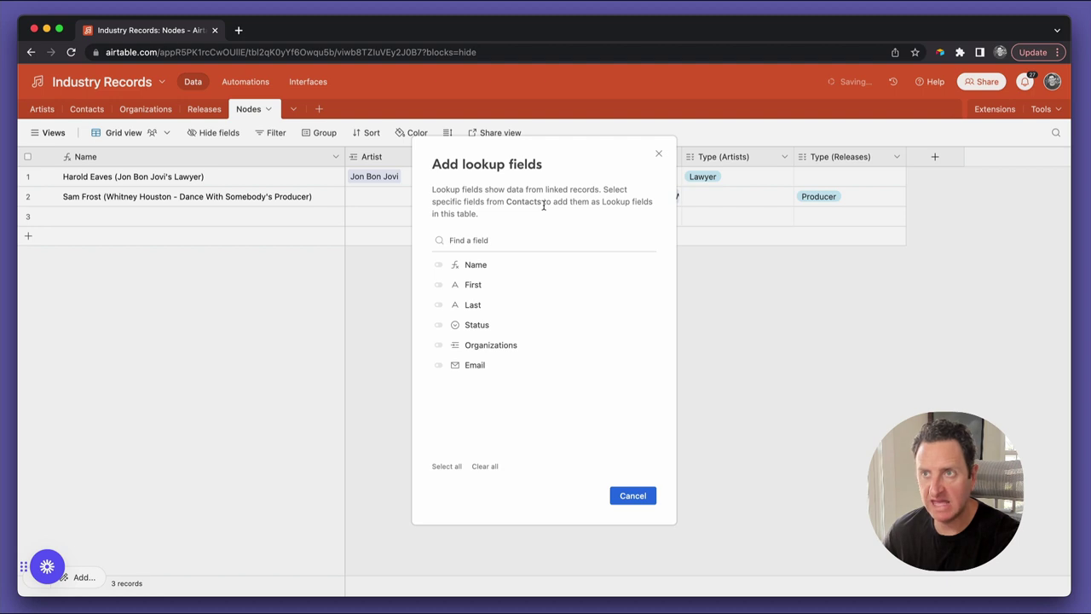
click(500, 367)
click(652, 497)
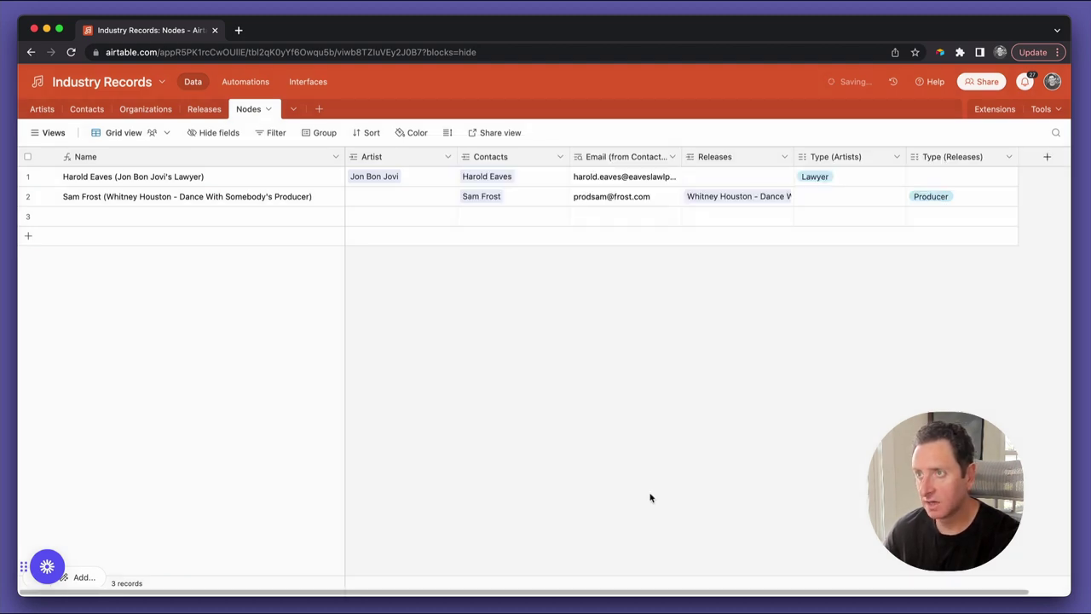
Widen the Email (from Contacts) column to show full addresses, then return to Releases
drag(681, 156, 718, 186)
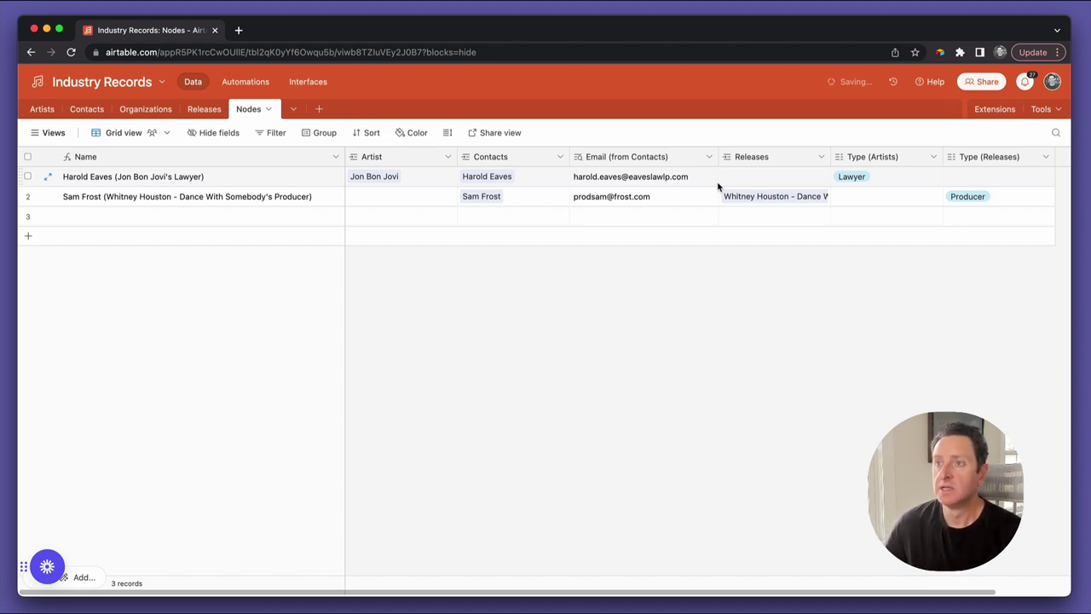
click(154, 136)
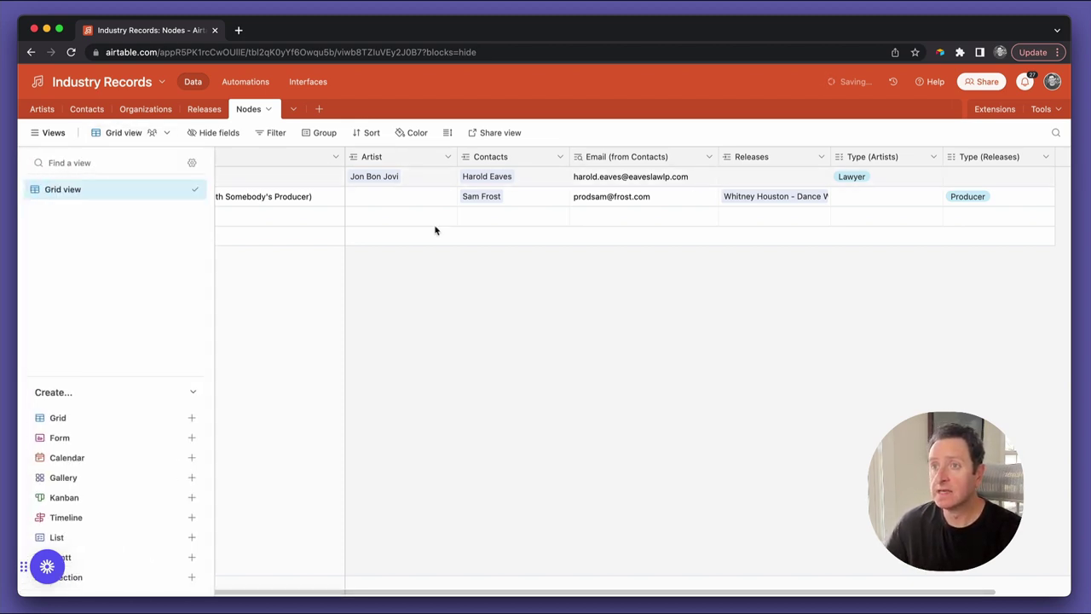
click(205, 110)
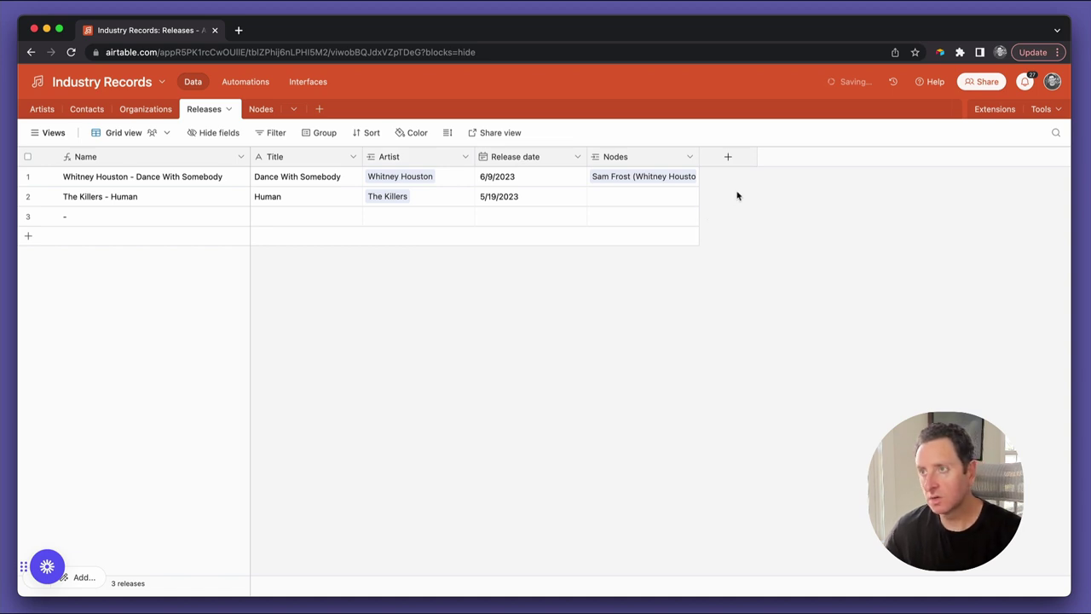
Create a 'Producer' rollup field summarizing Contacts from the linked Nodes records
click(729, 161)
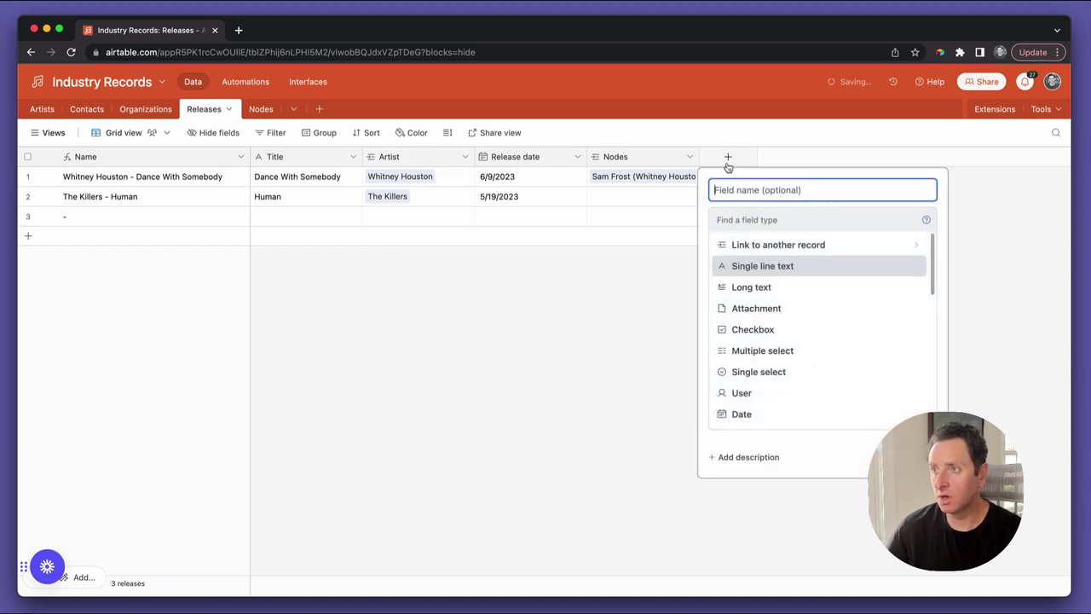
text(d)
key(BackSpace)
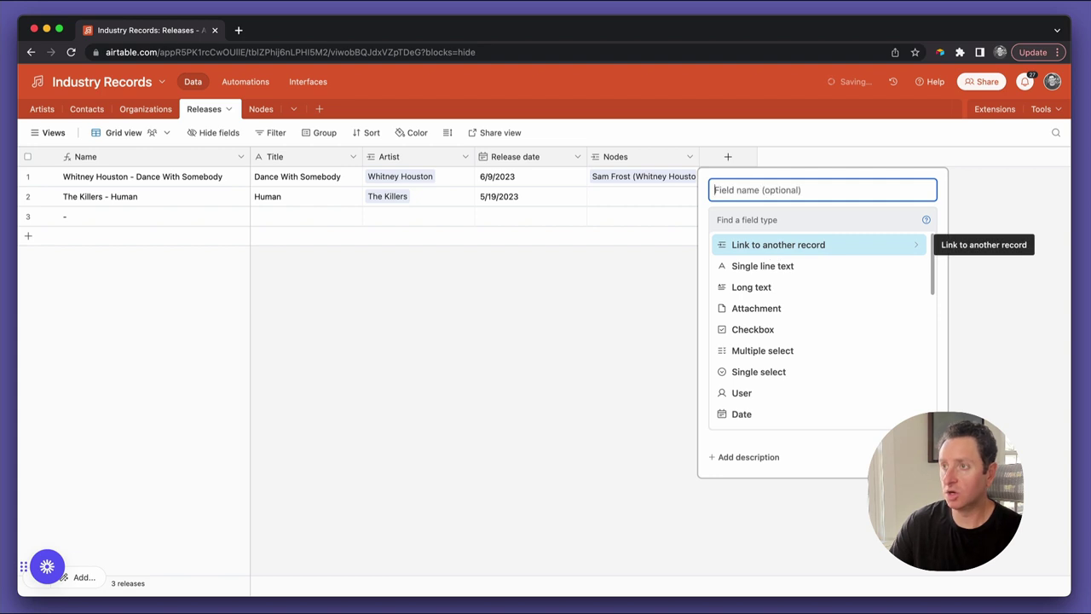
text(Producer)
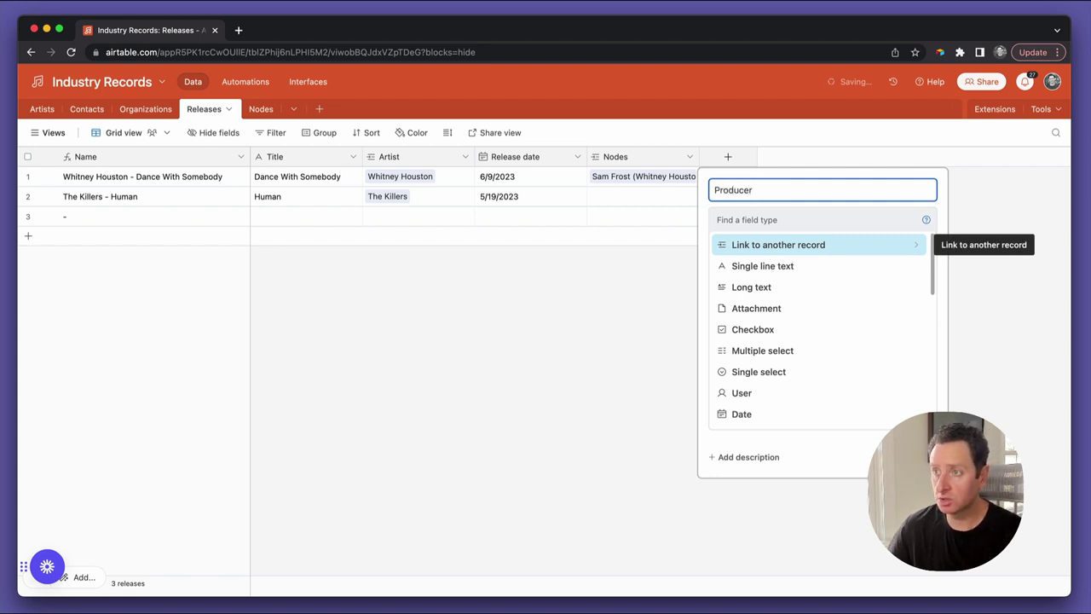
scroll(802, 353, down, 5)
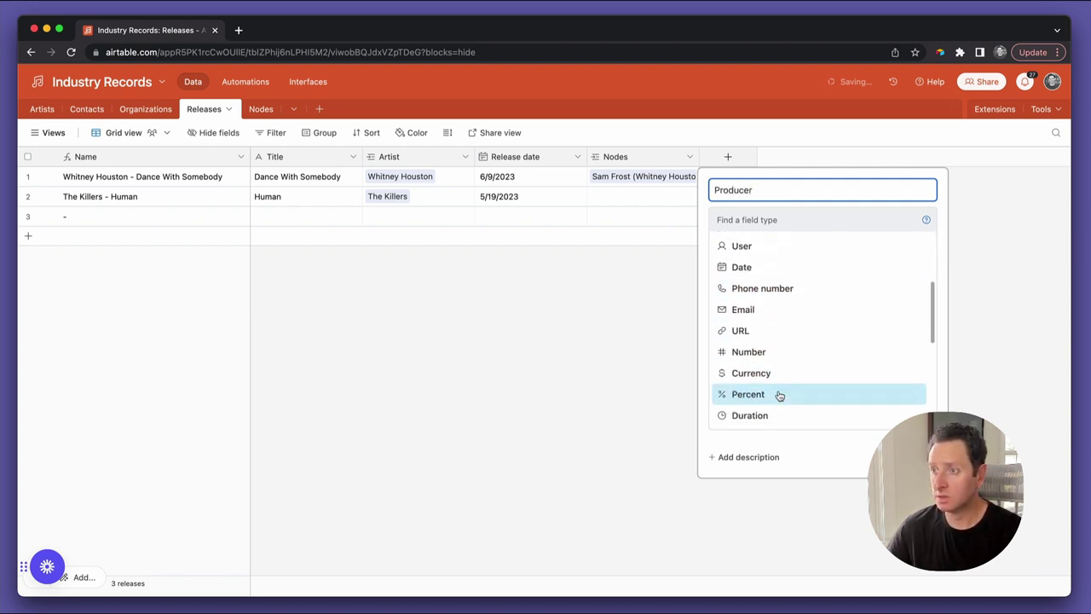
scroll(777, 395, down, 2)
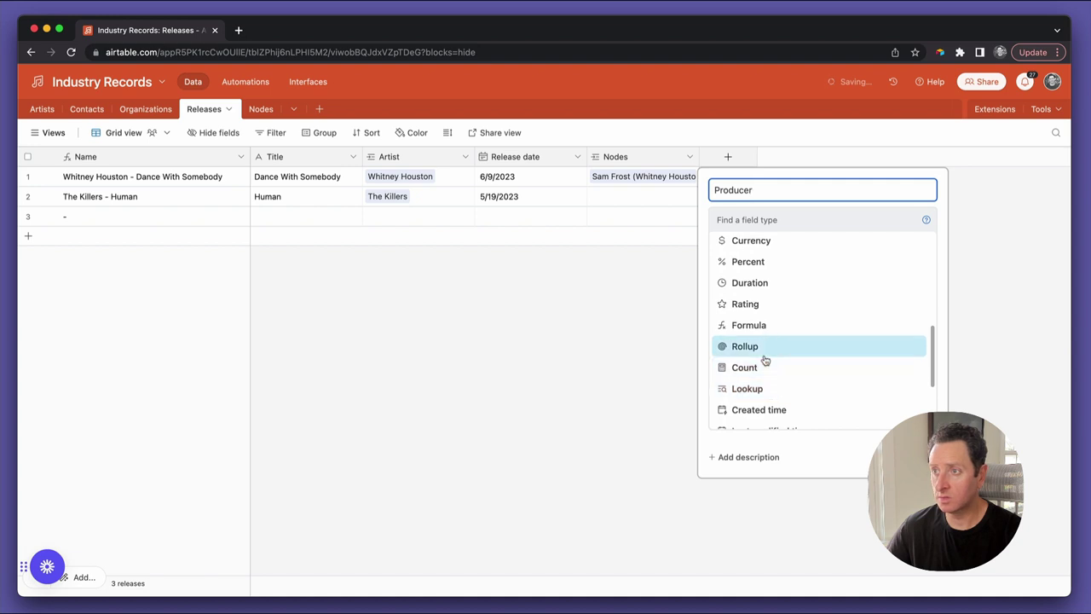
click(767, 356)
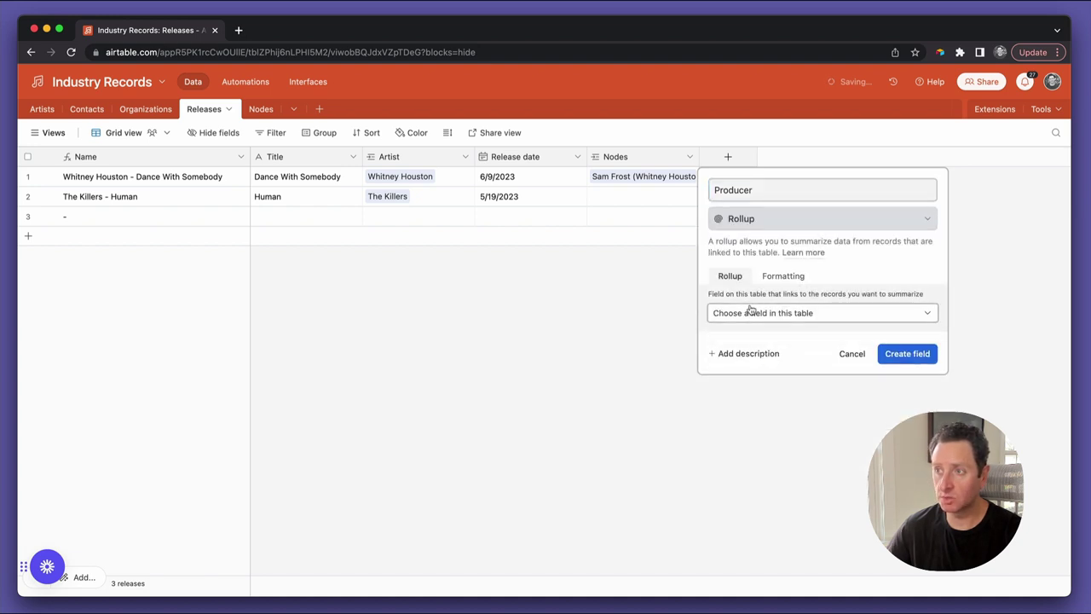
click(750, 313)
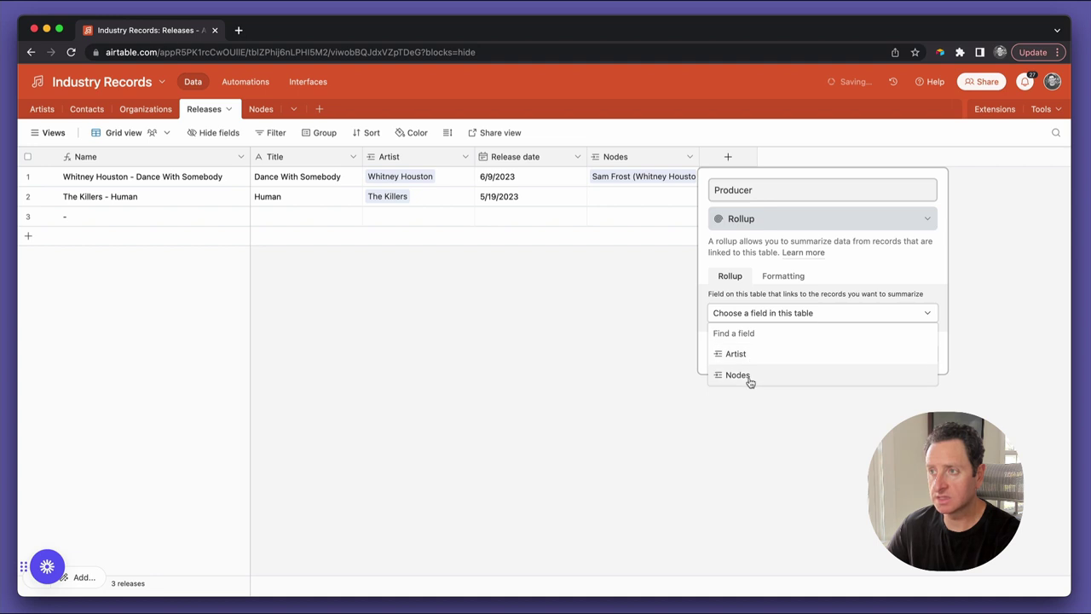
click(737, 375)
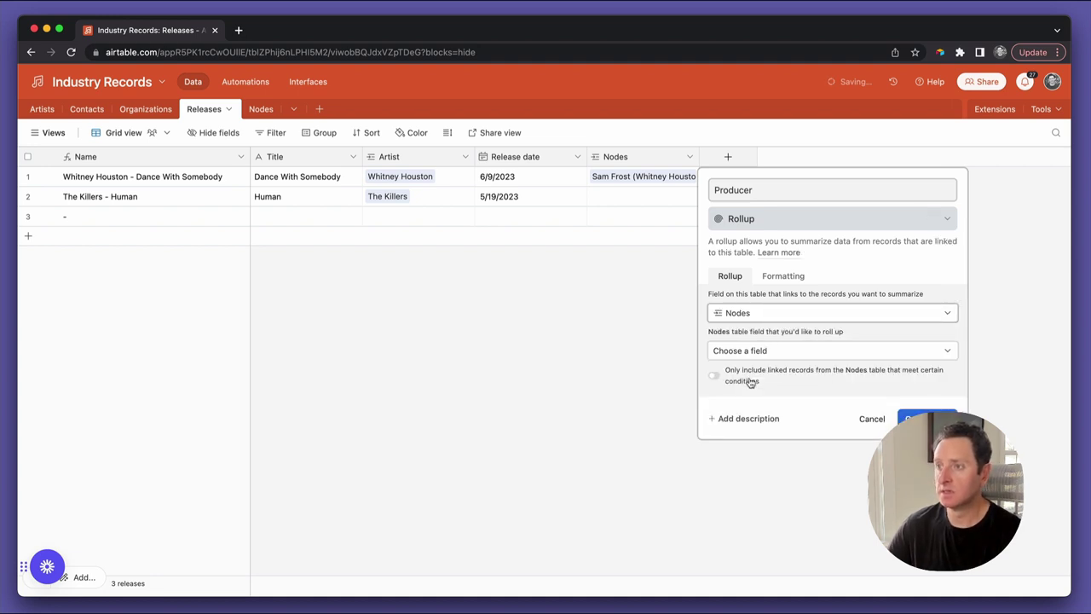
click(770, 350)
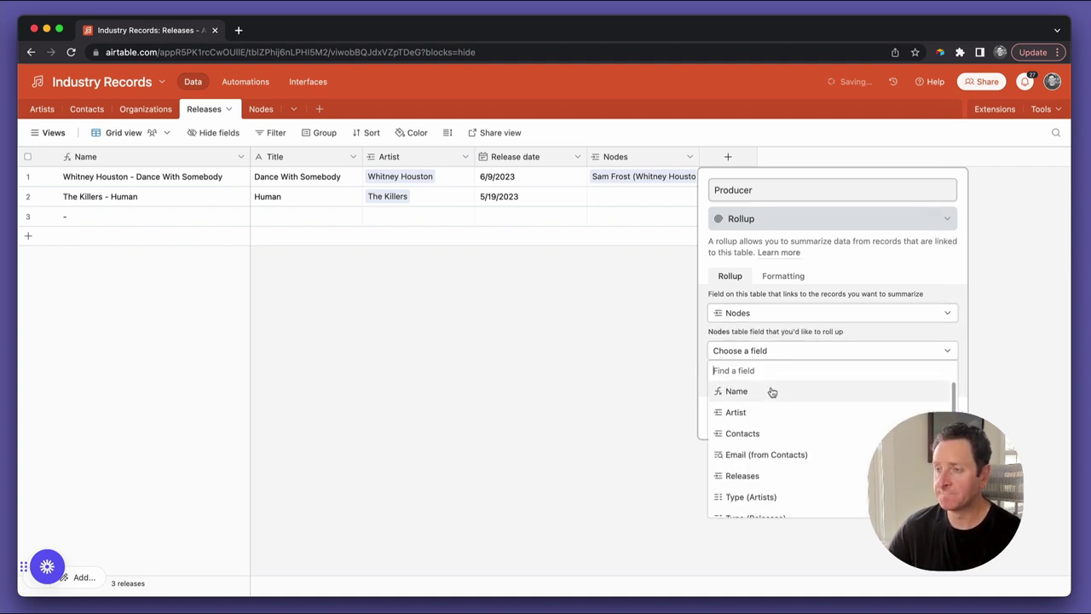
click(769, 433)
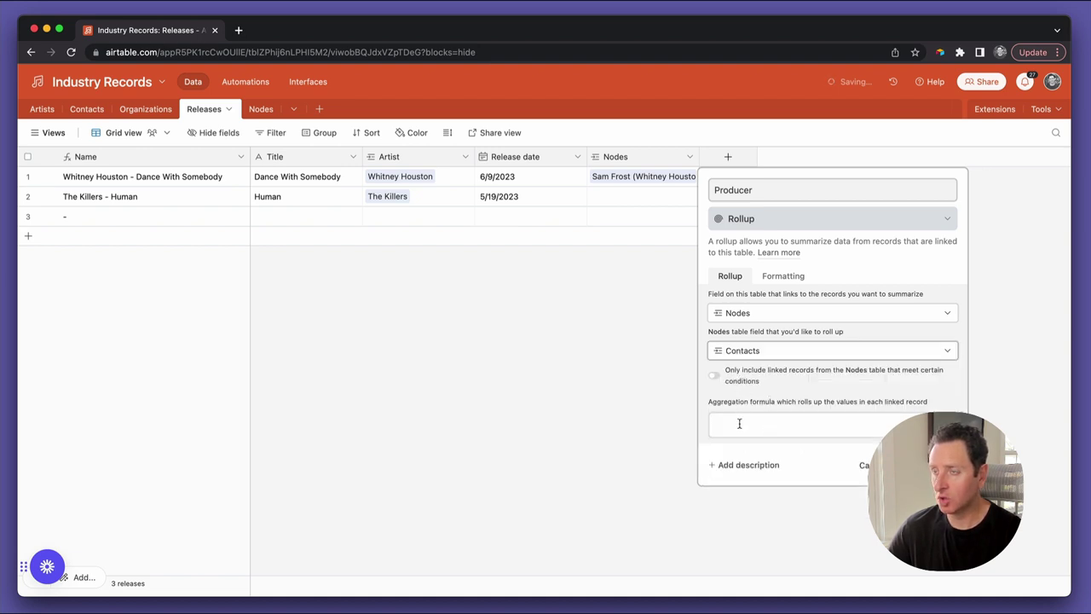
Limit the rollup to nodes whose Type (Releases) is exactly Producer
click(741, 375)
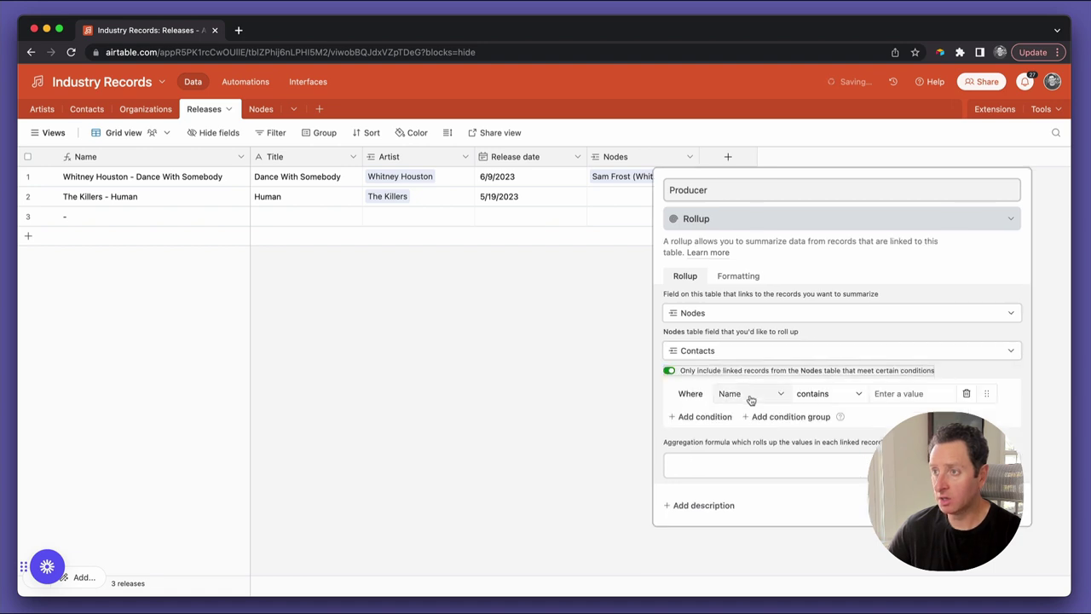
click(749, 395)
scroll(765, 456, down, 1)
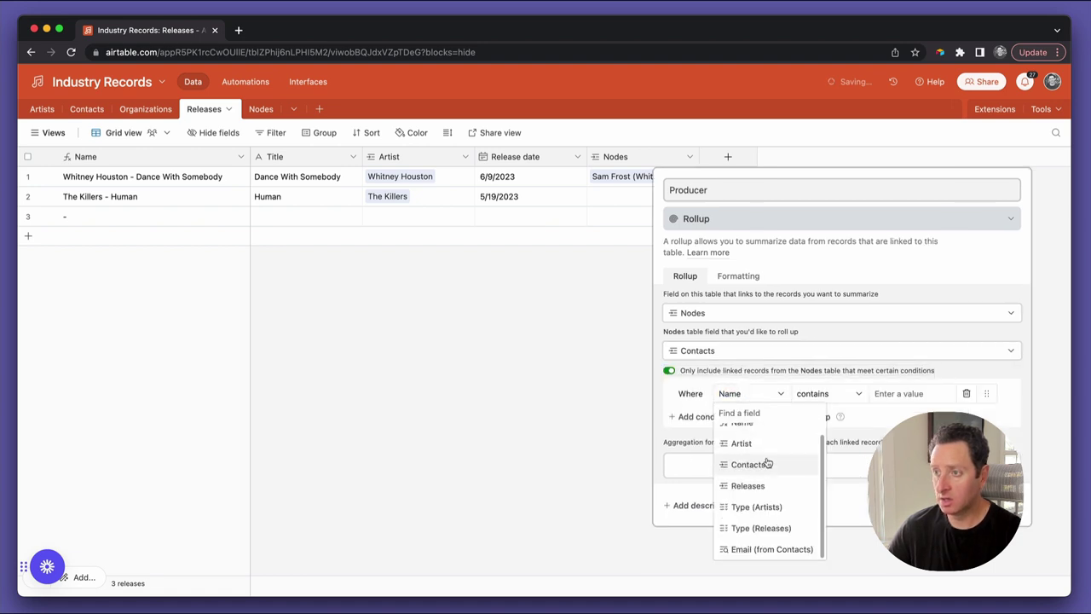
click(765, 527)
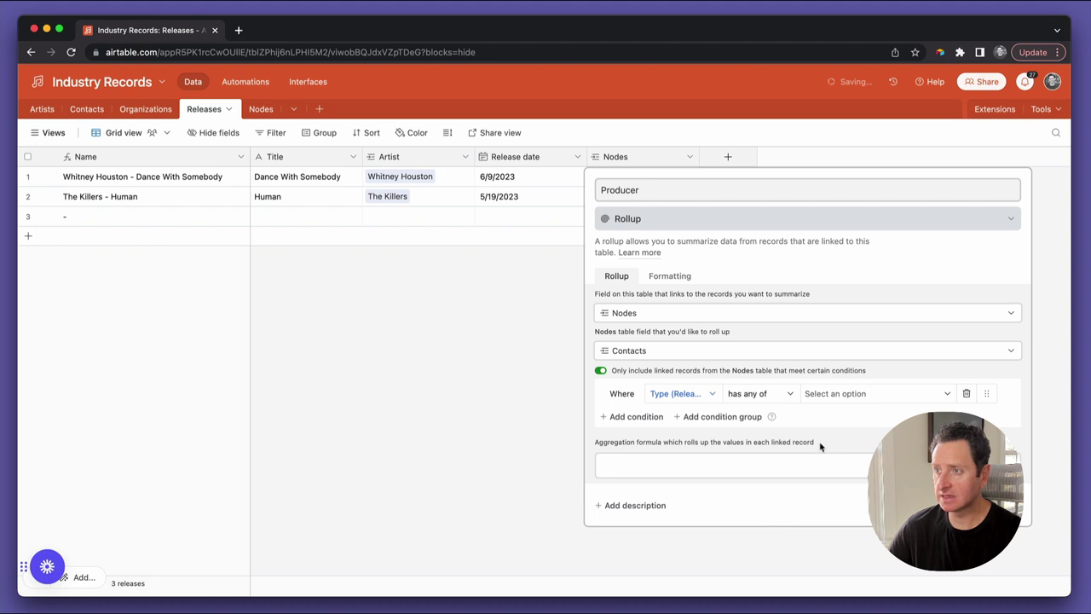
click(764, 394)
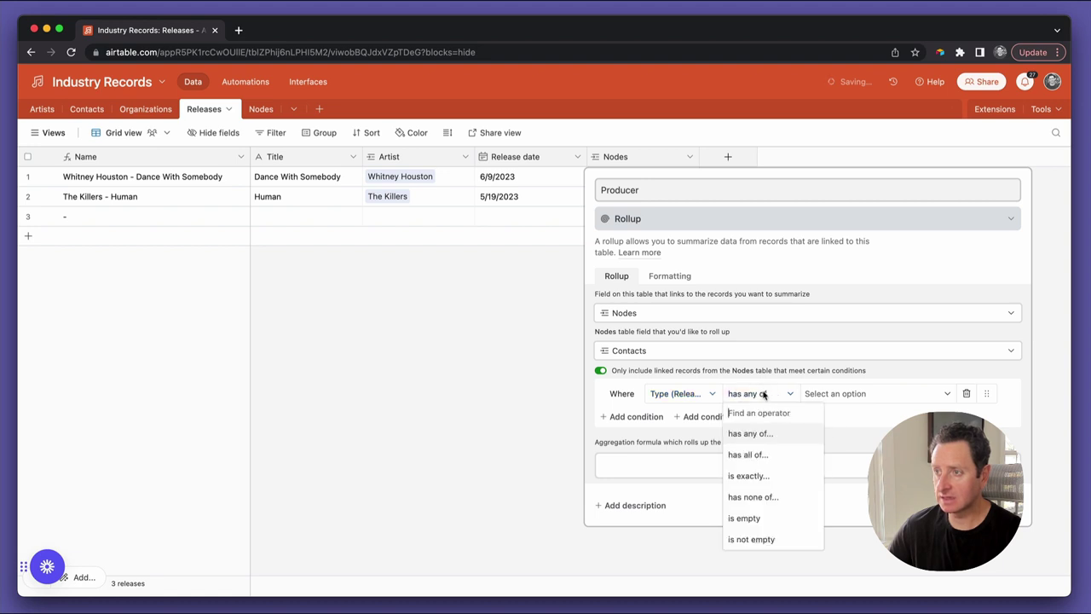
click(759, 475)
click(835, 395)
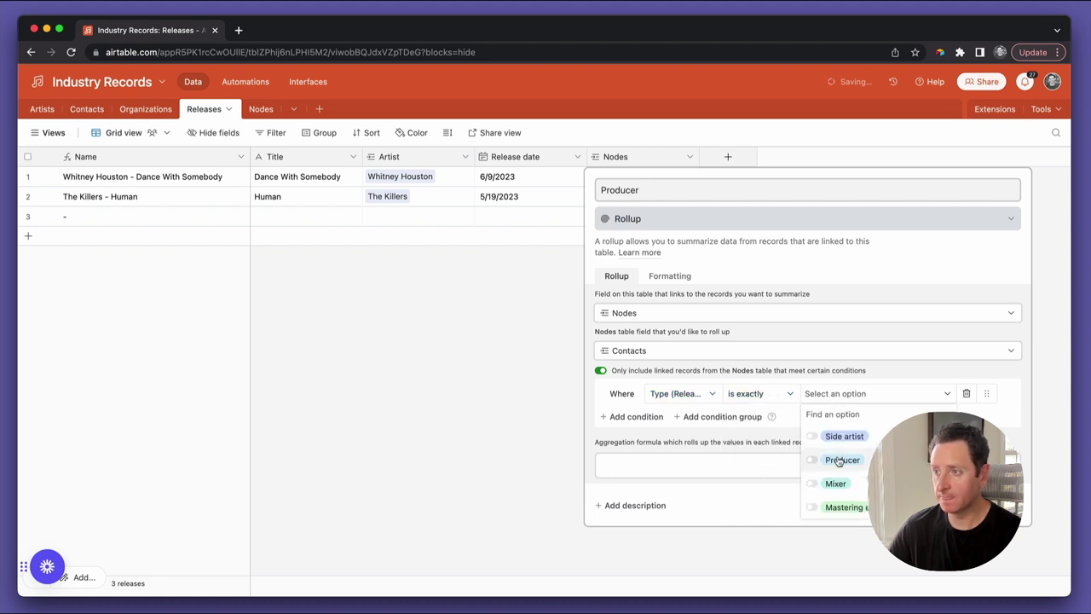
click(814, 460)
Use ARRAYJOIN(values) as the aggregation formula and create the field
click(742, 465)
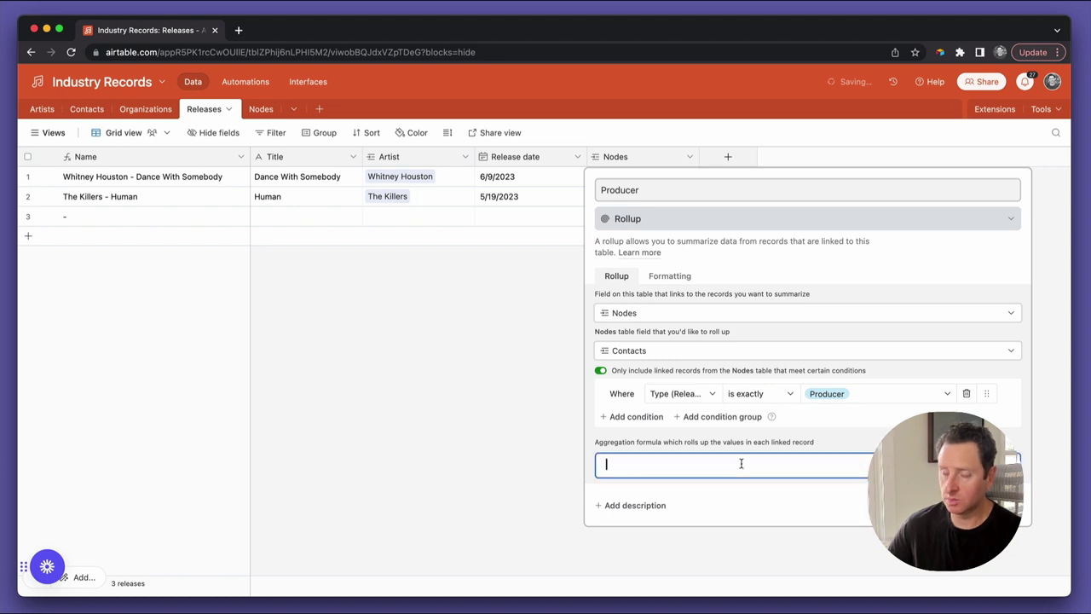
text(arra)
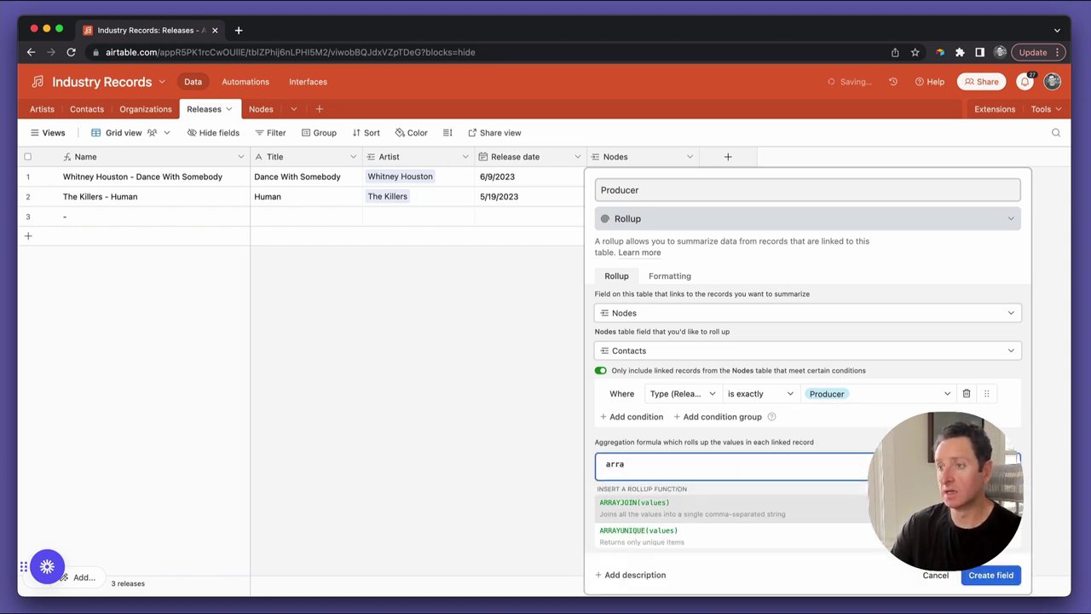
key(Return)
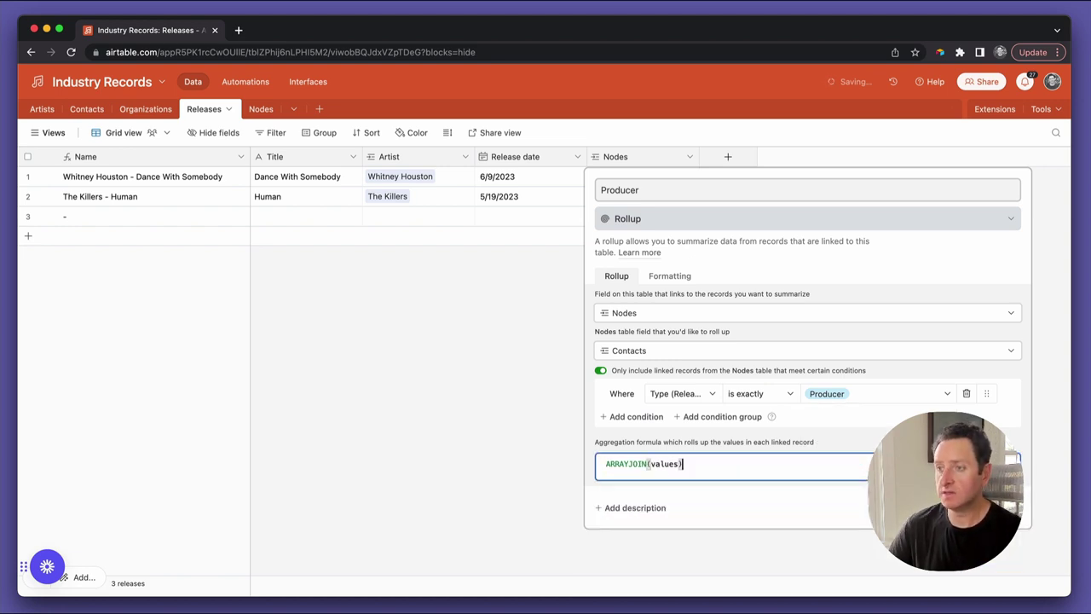
click(993, 510)
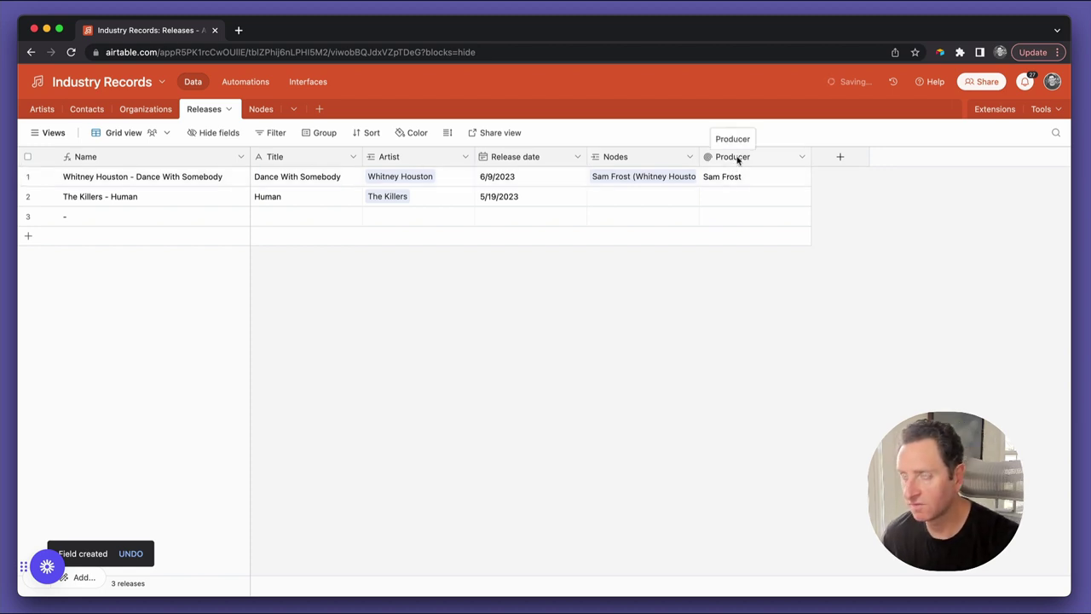
Duplicate Producer as 'Producer email', rolling up Email (from Contacts) instead of Contacts
click(803, 157)
click(786, 218)
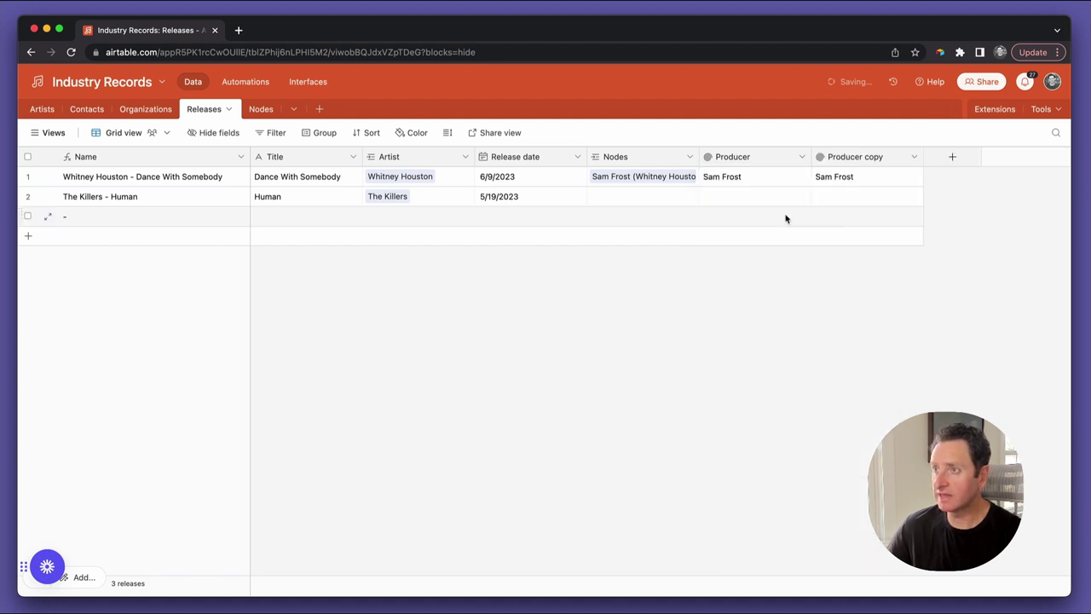
double_click(850, 159)
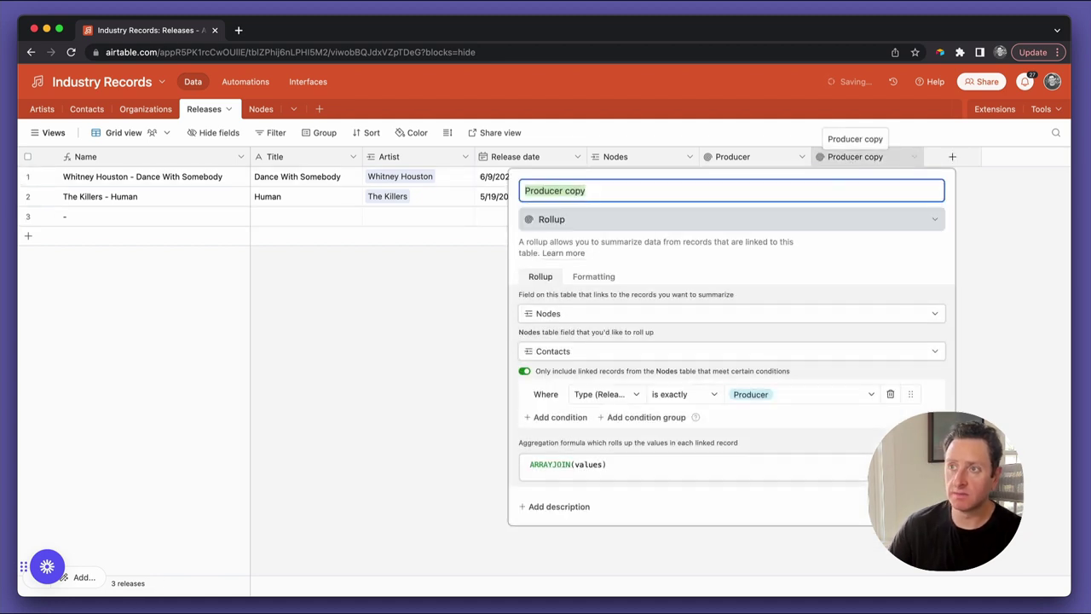
key(Right)
key(alt+shift+Left)
text(email)
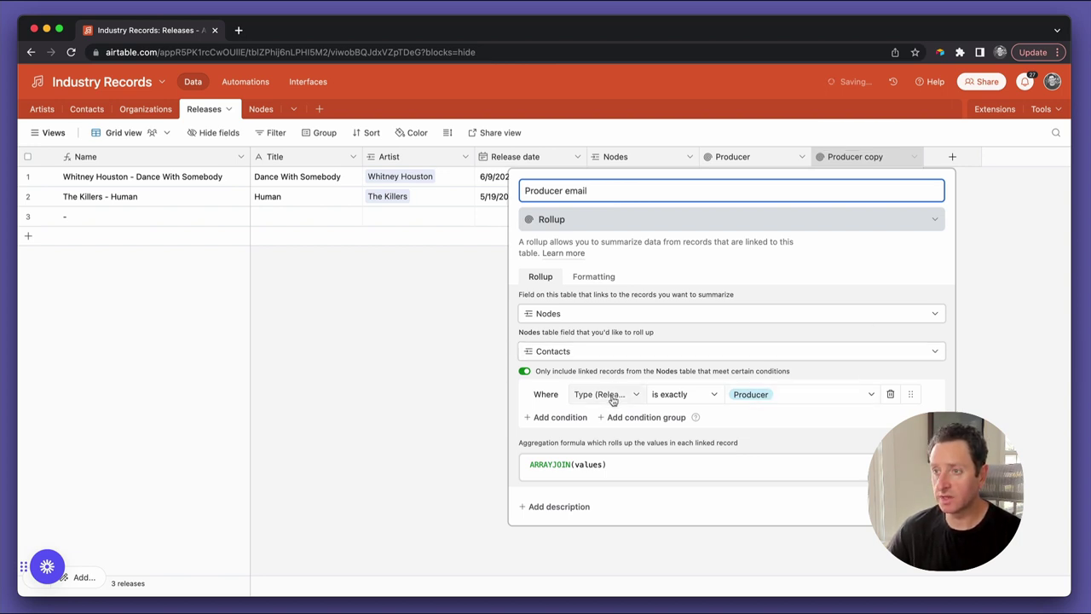
click(605, 356)
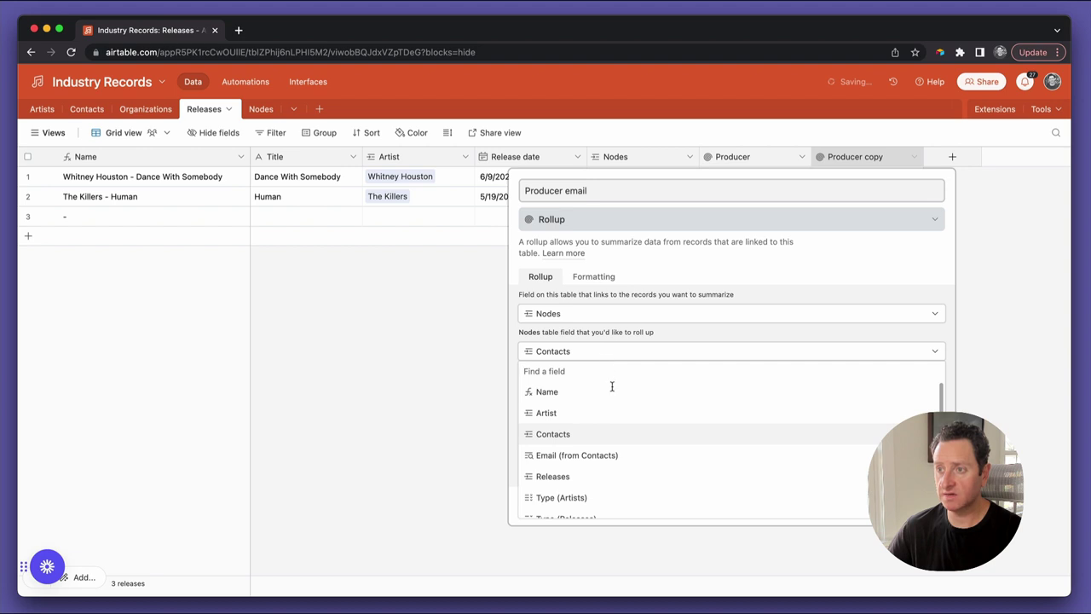
click(608, 454)
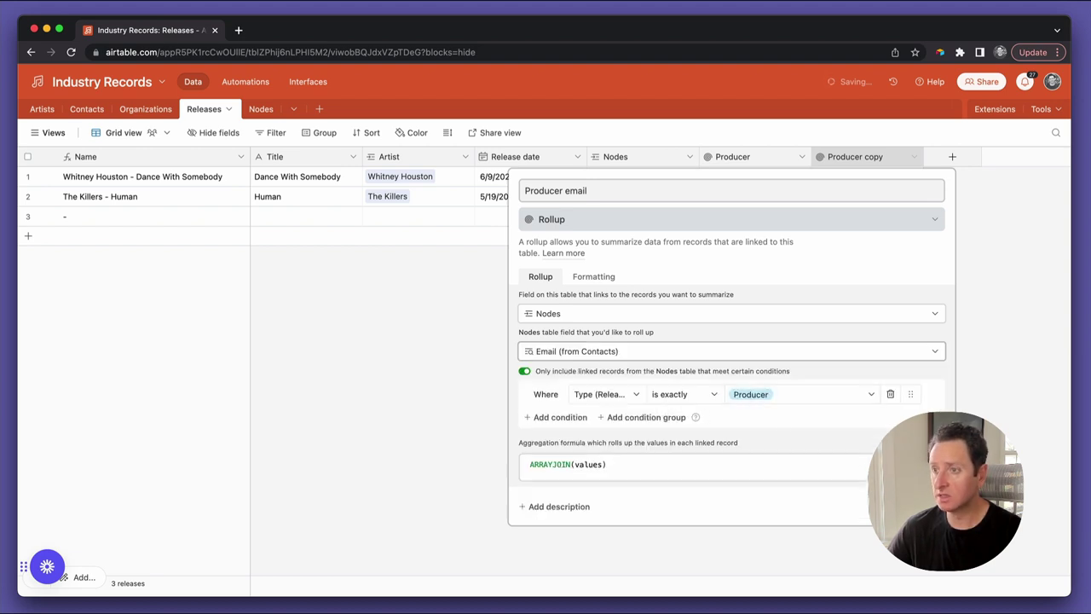
click(919, 506)
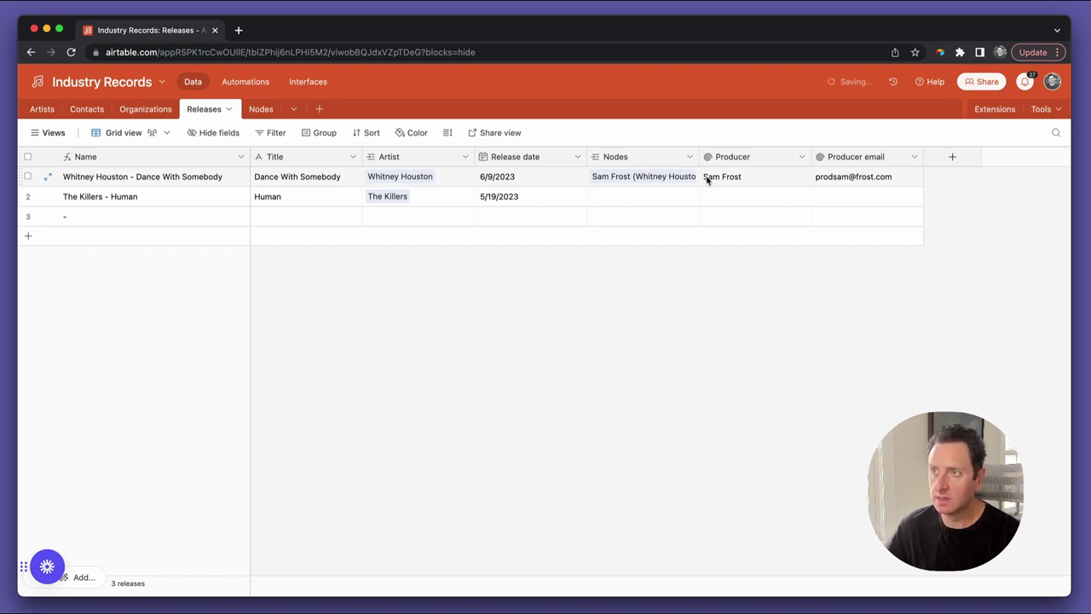
click(870, 179)
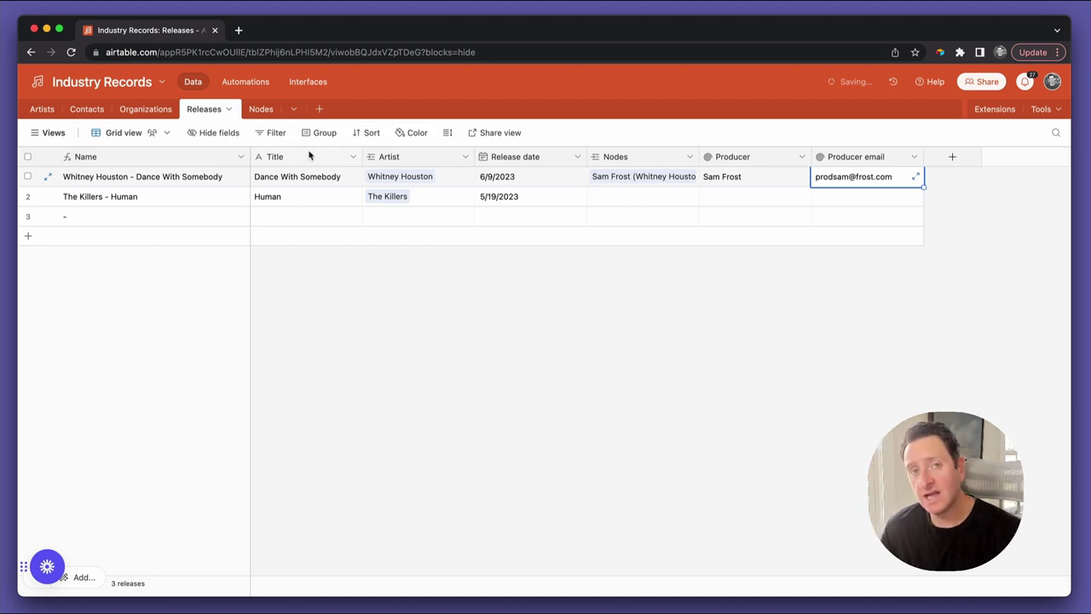
In Contacts, replace the producer contact's email with a new address
click(88, 109)
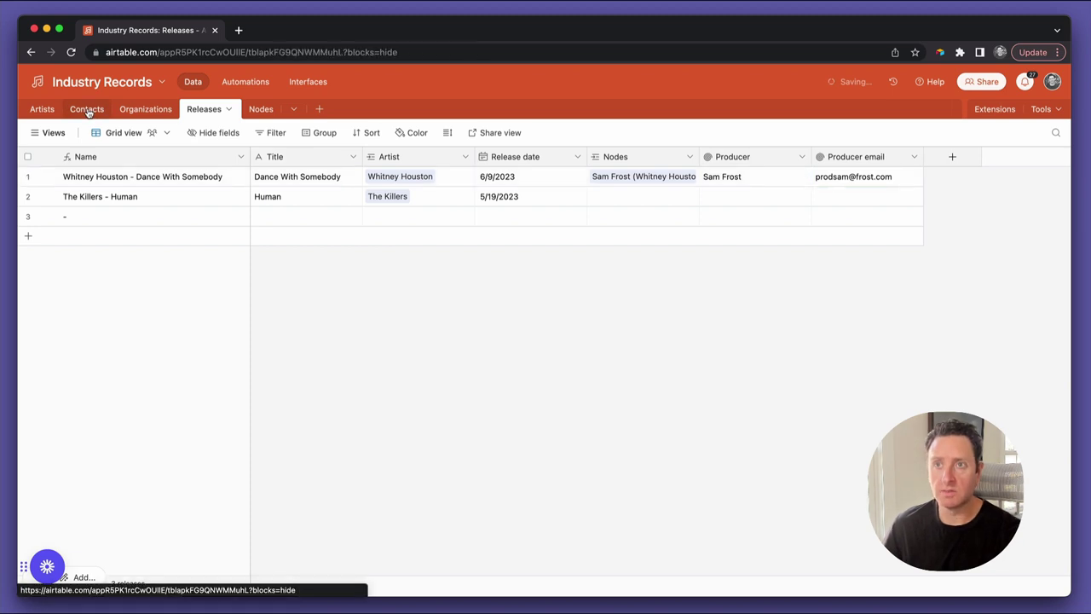
click(773, 236)
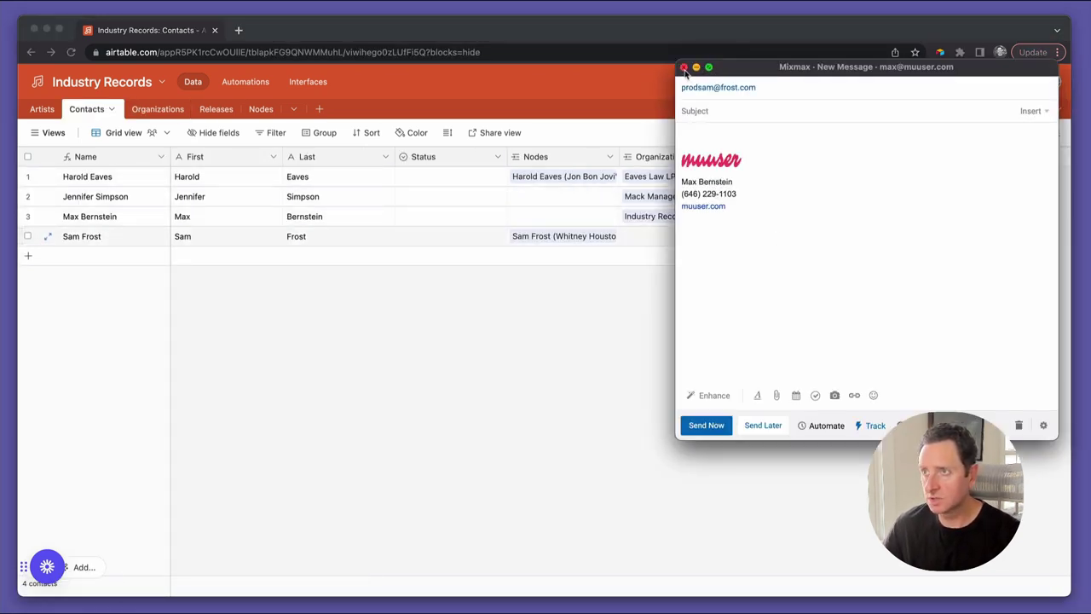
click(684, 66)
click(826, 238)
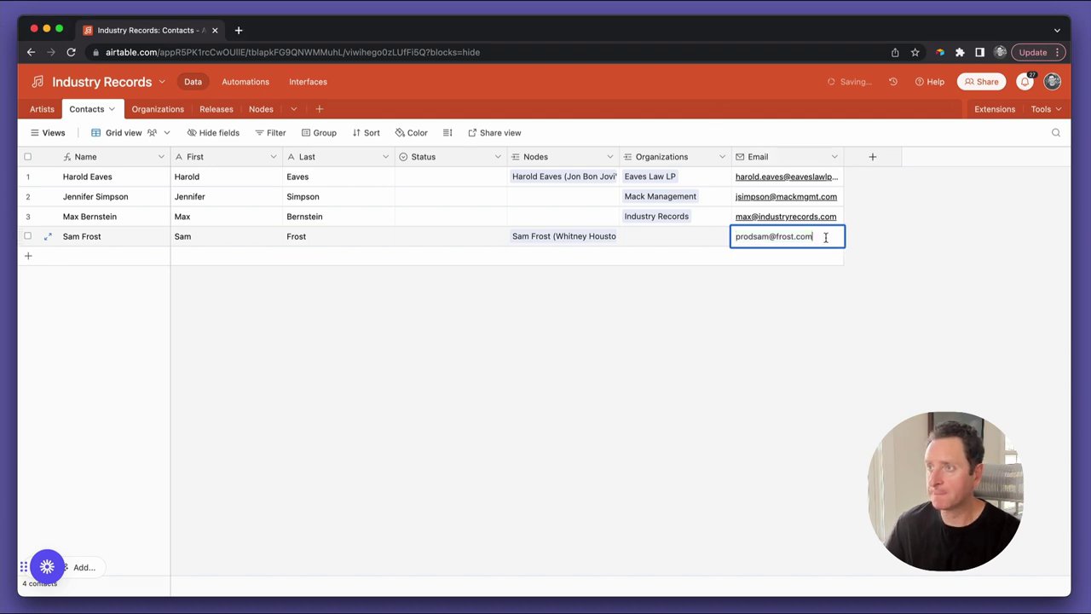
key(super+a)
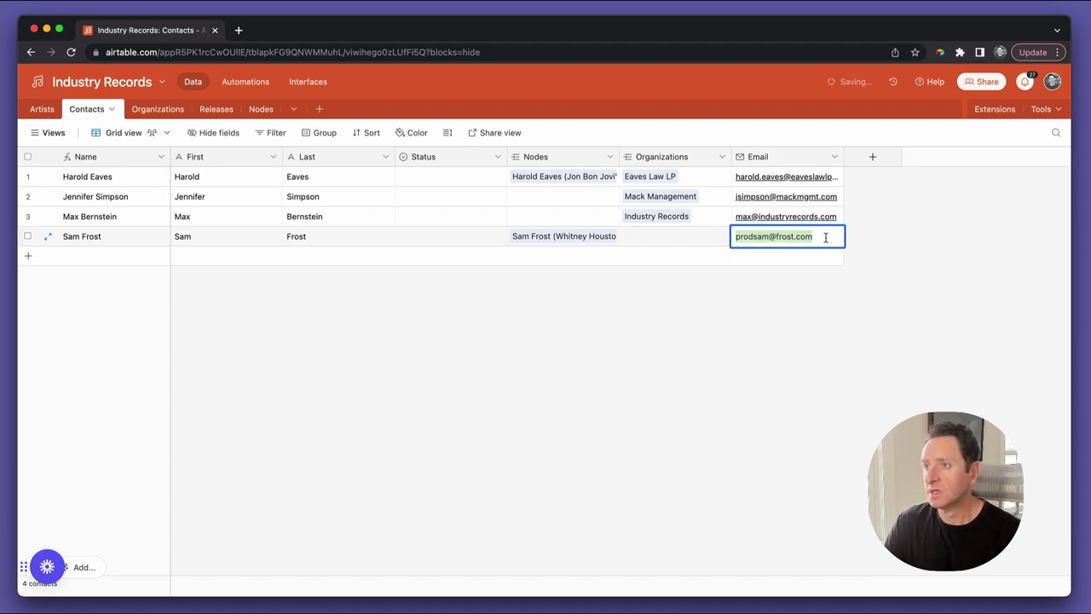
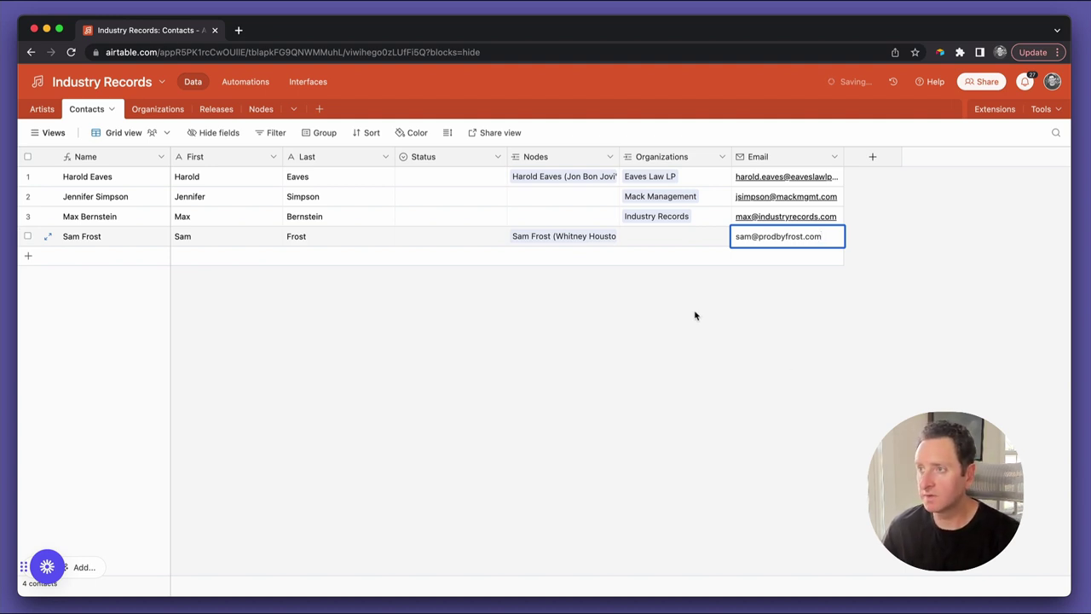
click(695, 315)
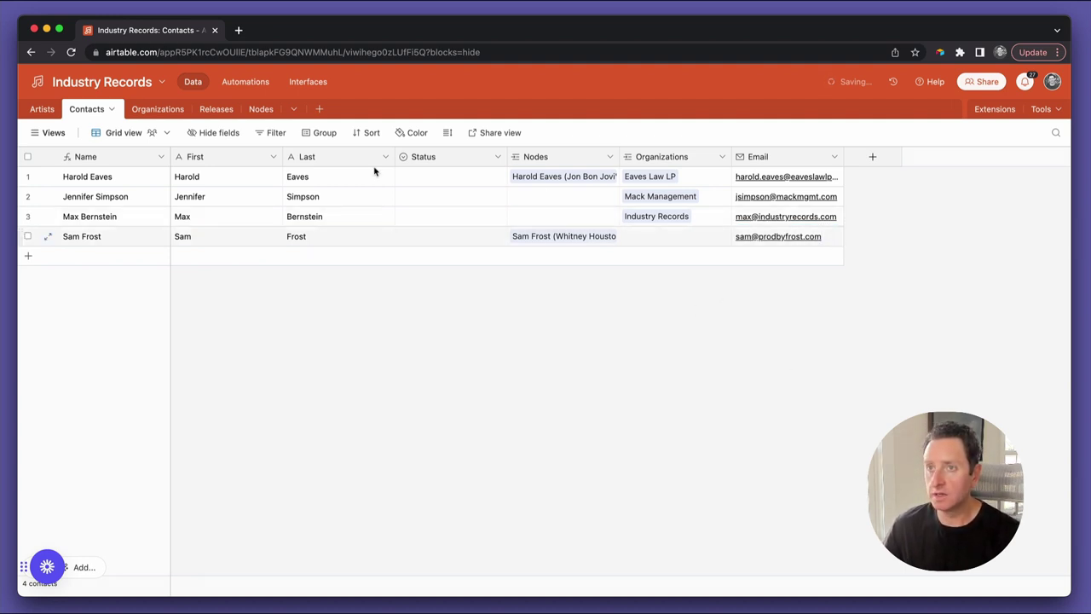
click(216, 109)
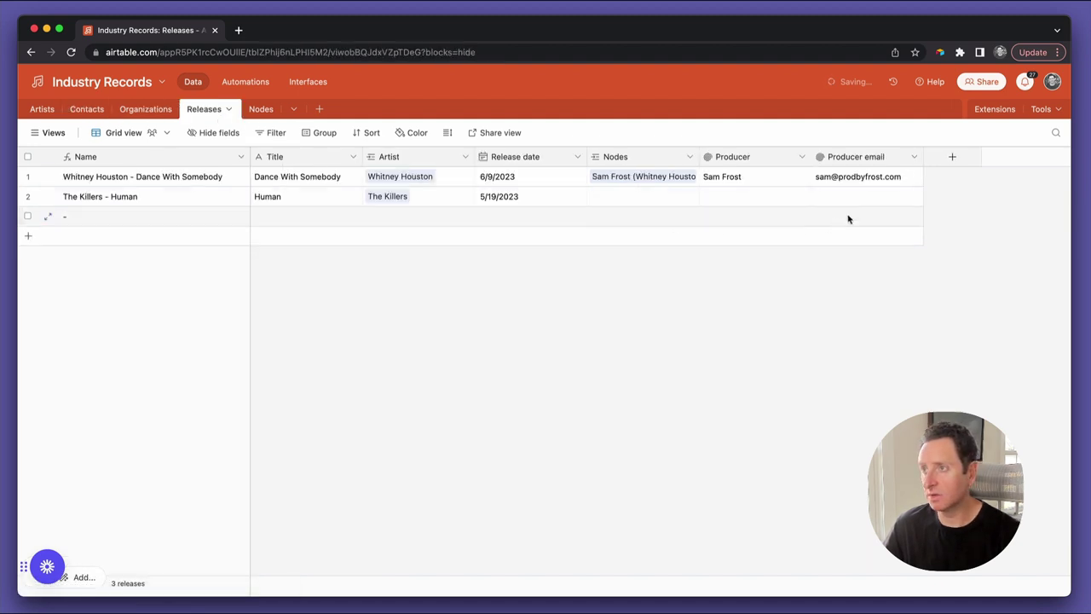
click(882, 176)
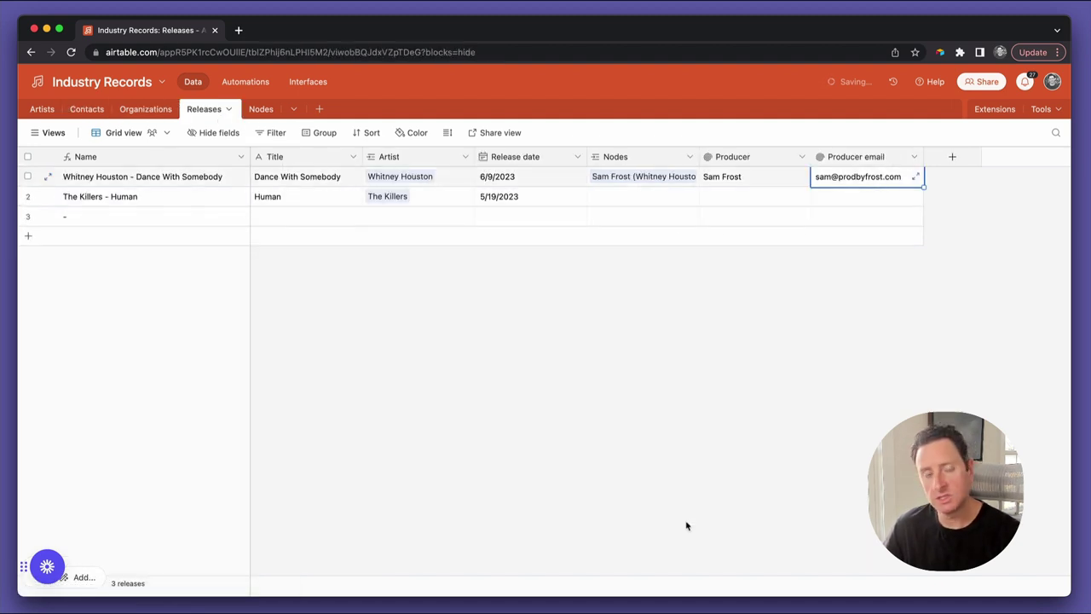
click(699, 476)
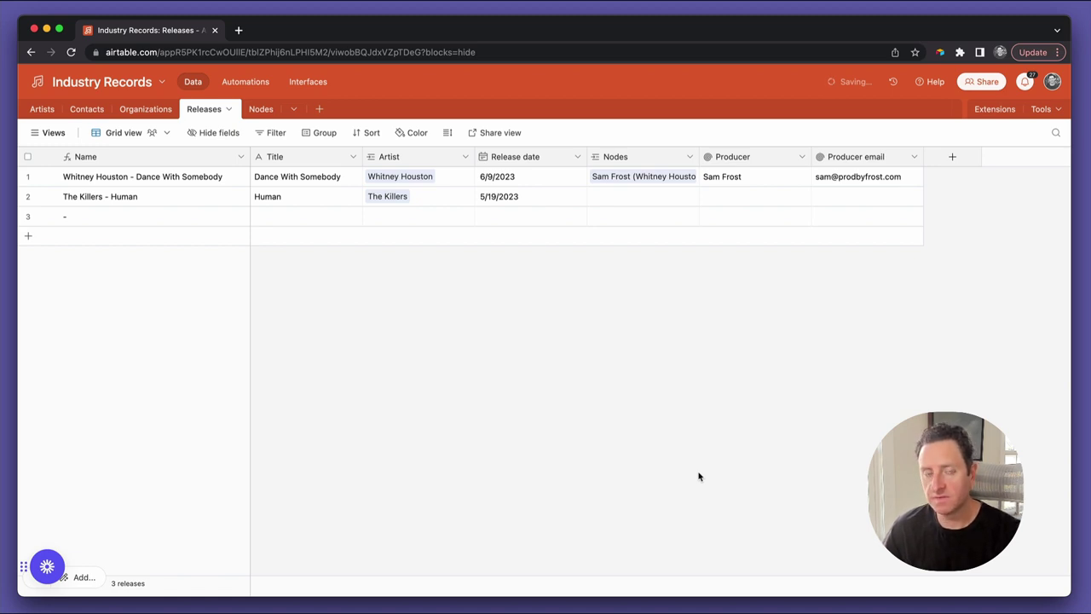